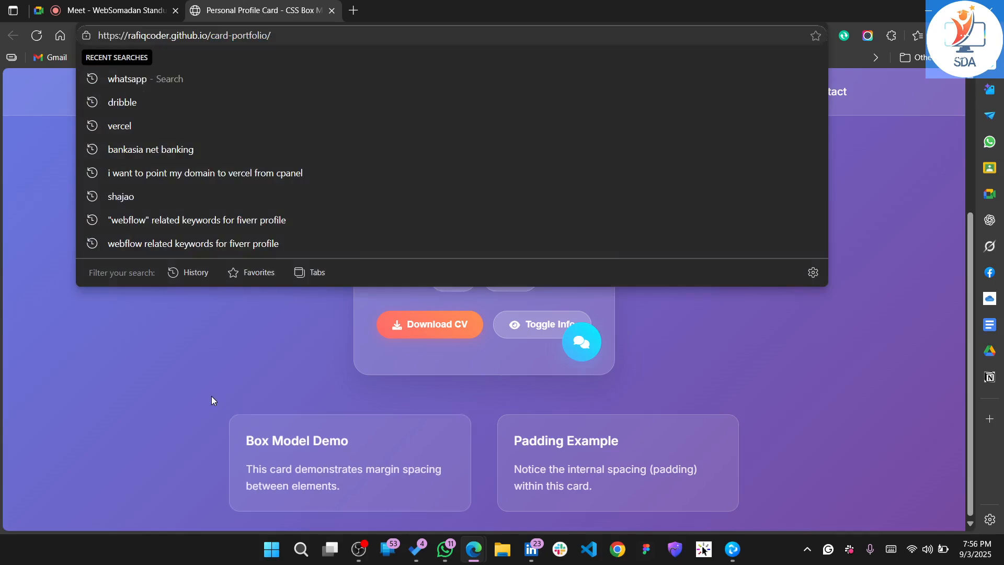
pyautogui.click(211, 396)
pyautogui.scroll(4, 621, 280)
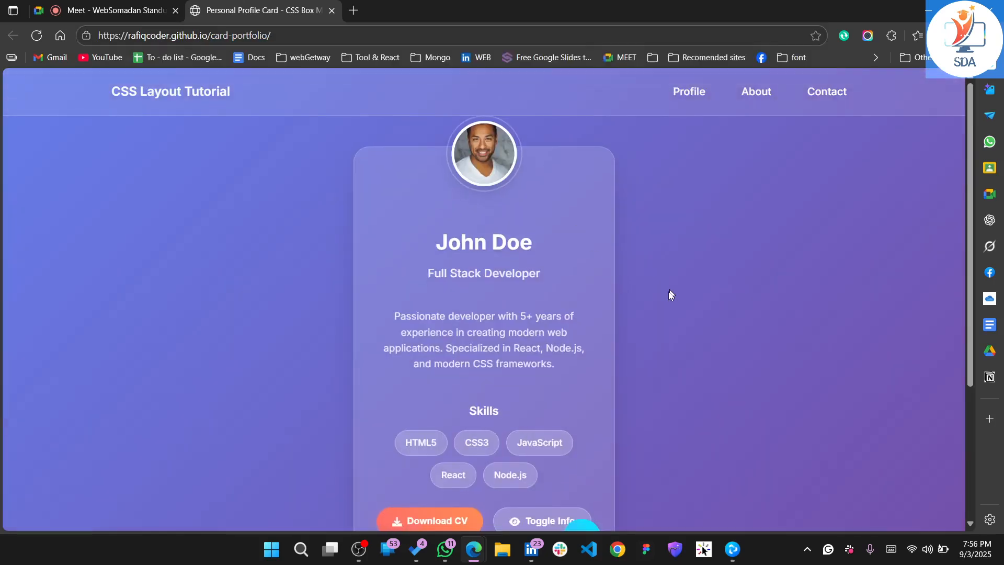
pyautogui.scroll(-4, 644, 308)
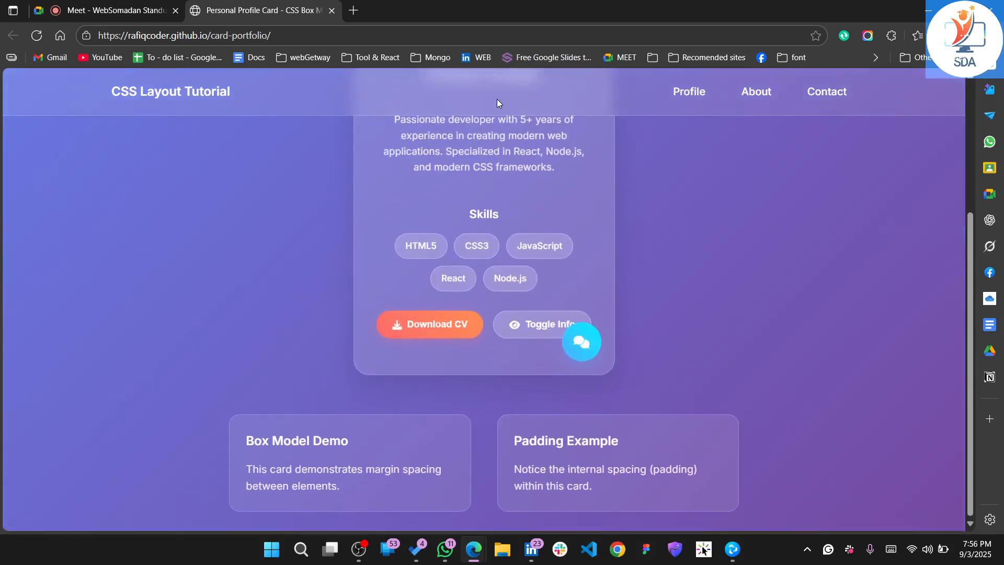
# Open github.com in a new browser tab
pyautogui.click(353, 11)
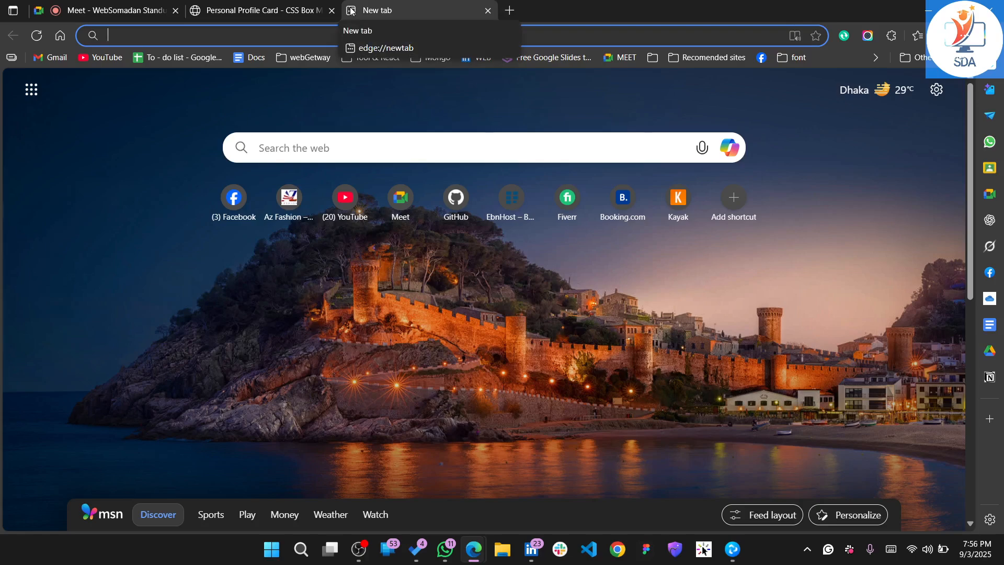
pyautogui.write('github.com')
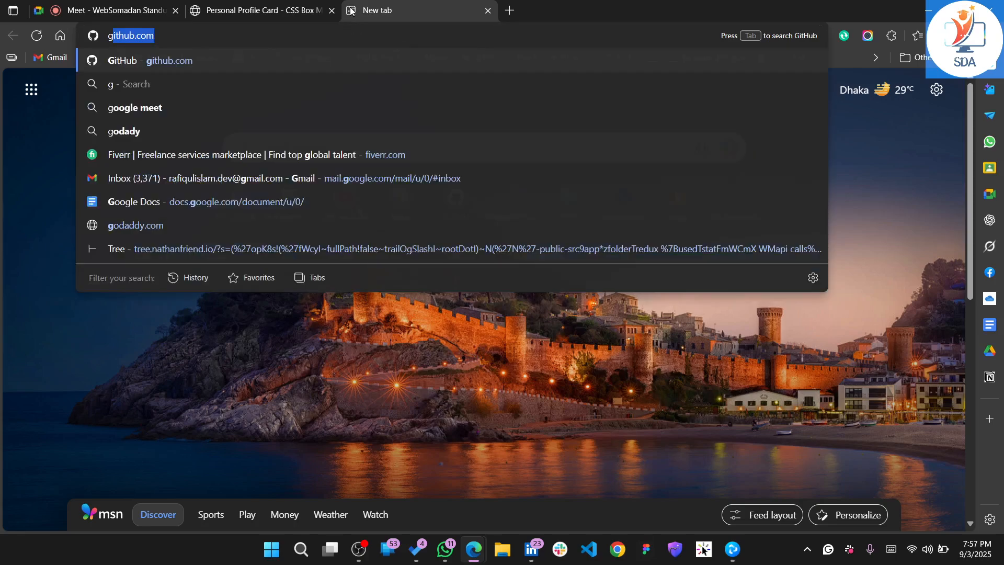
pyautogui.press('Return')
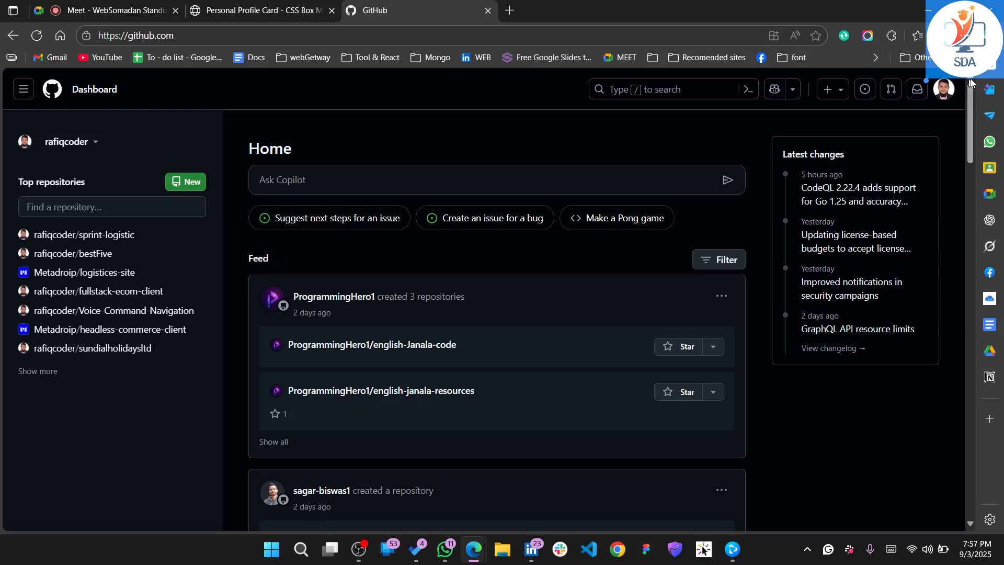
# Sign out of all GitHub accounts at once
pyautogui.click(944, 91)
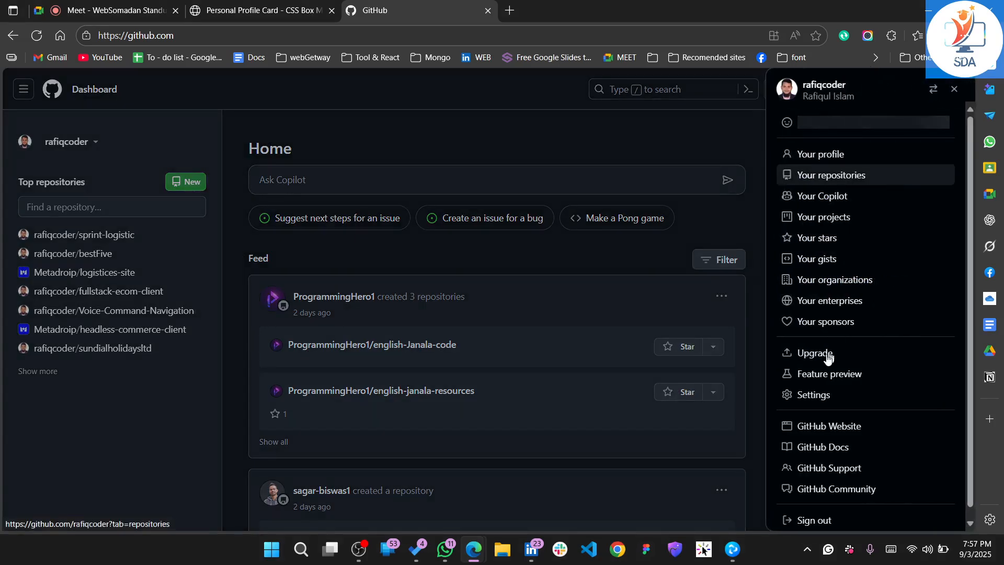
pyautogui.click(814, 521)
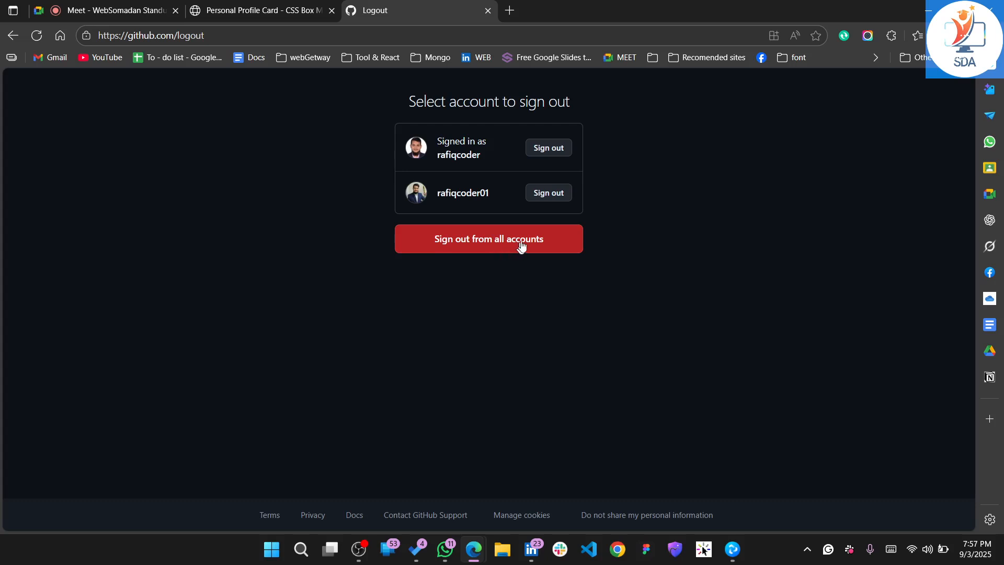
pyautogui.click(499, 246)
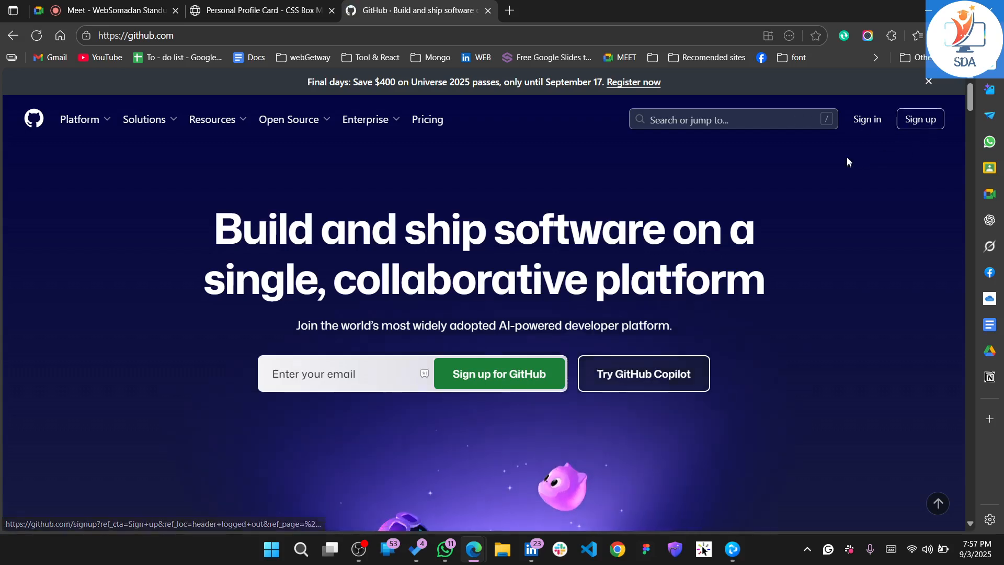
# Start a GitHub sign-up through Google with the Skill Development account and allow GitHub to access its info
pyautogui.click(926, 130)
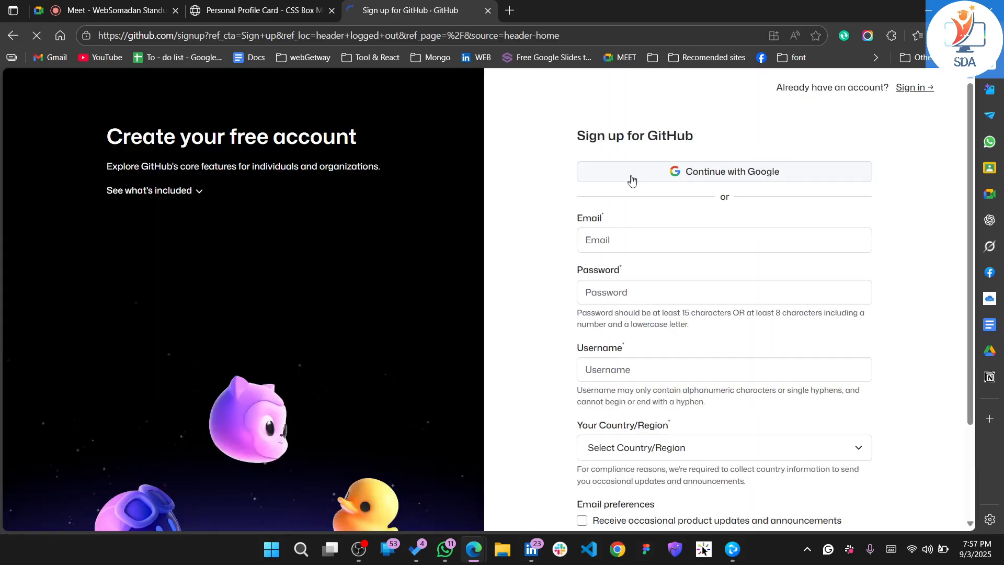
pyautogui.click(712, 185)
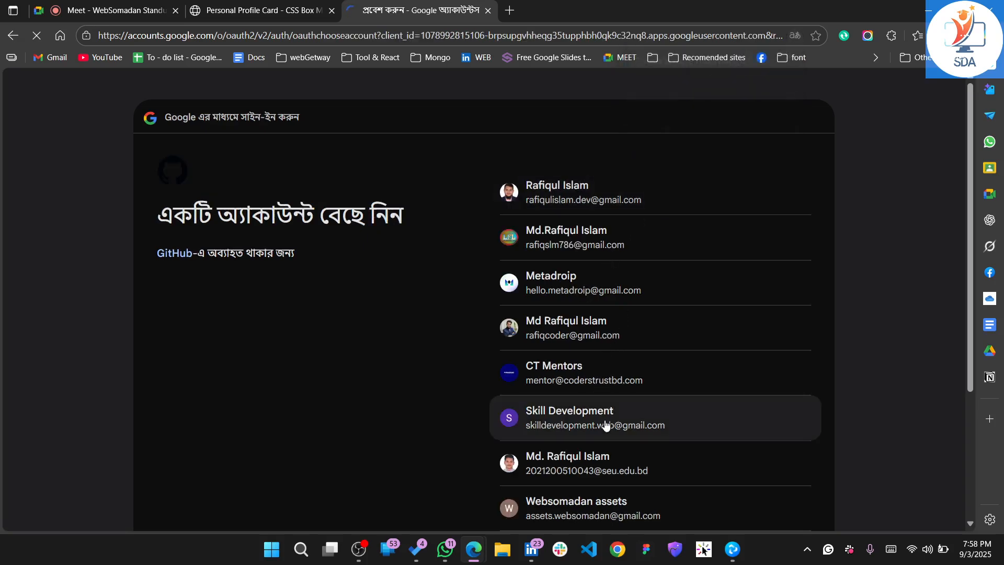
pyautogui.click(662, 427)
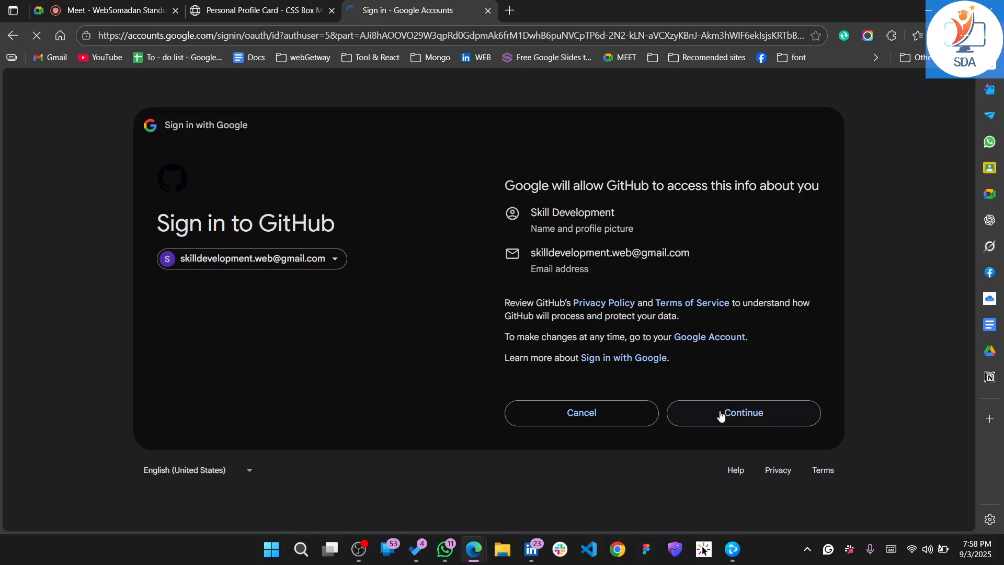
pyautogui.click(721, 415)
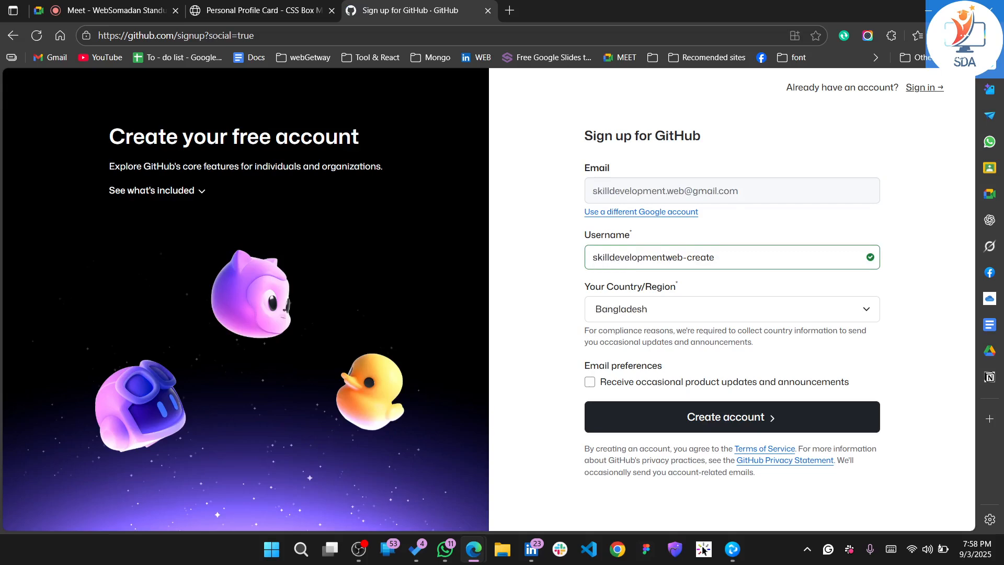
# Change the ending of the suggested username so that it reads skilldevelopmentacademy
pyautogui.hotkey('ctrl', 'shift', 'Right')
pyautogui.hotkey('ctrl', 'shift', 'Right')
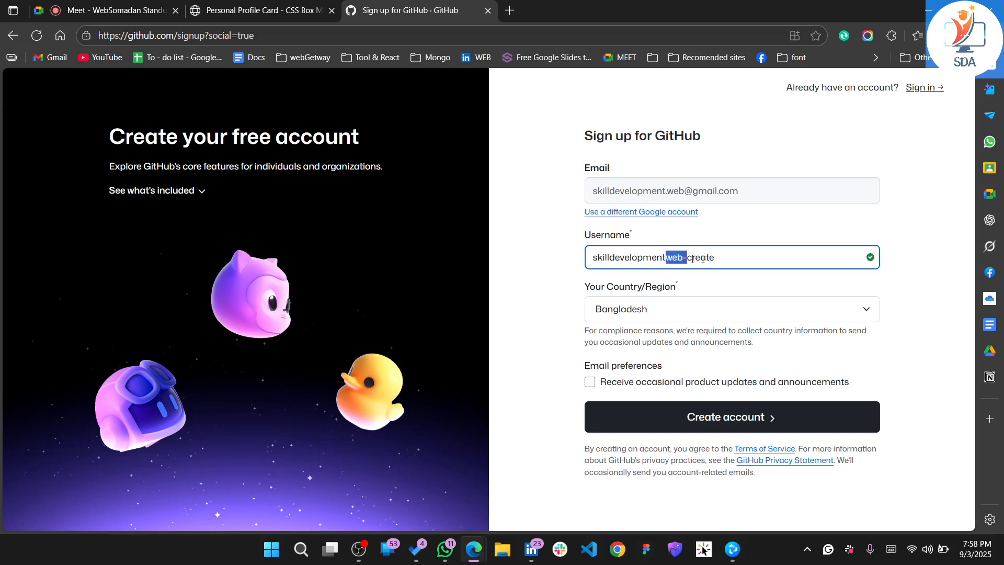
pyautogui.write('academy')
pyautogui.click(909, 217)
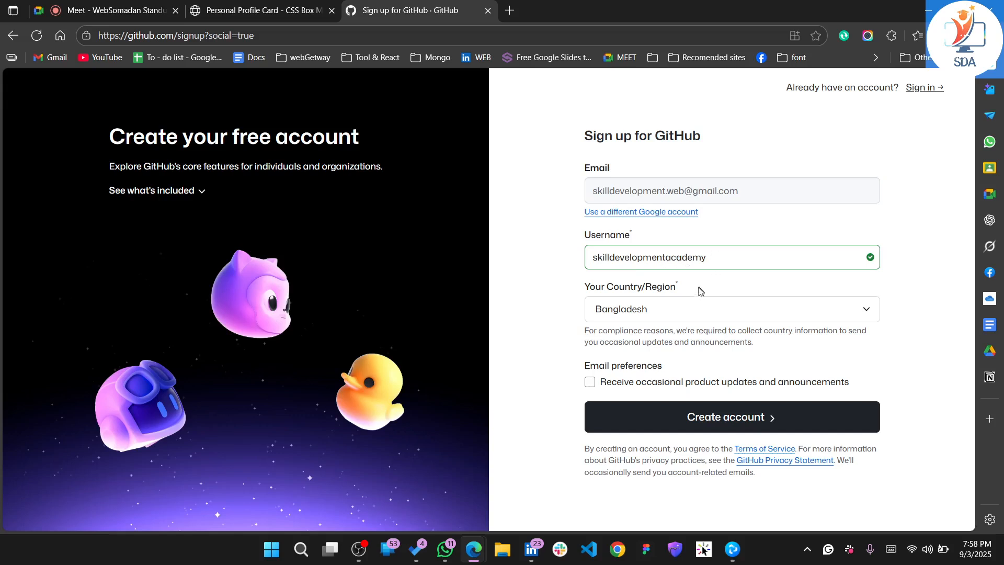
# Check the country/region choice, keep Bangladesh, and create the account
pyautogui.click(675, 310)
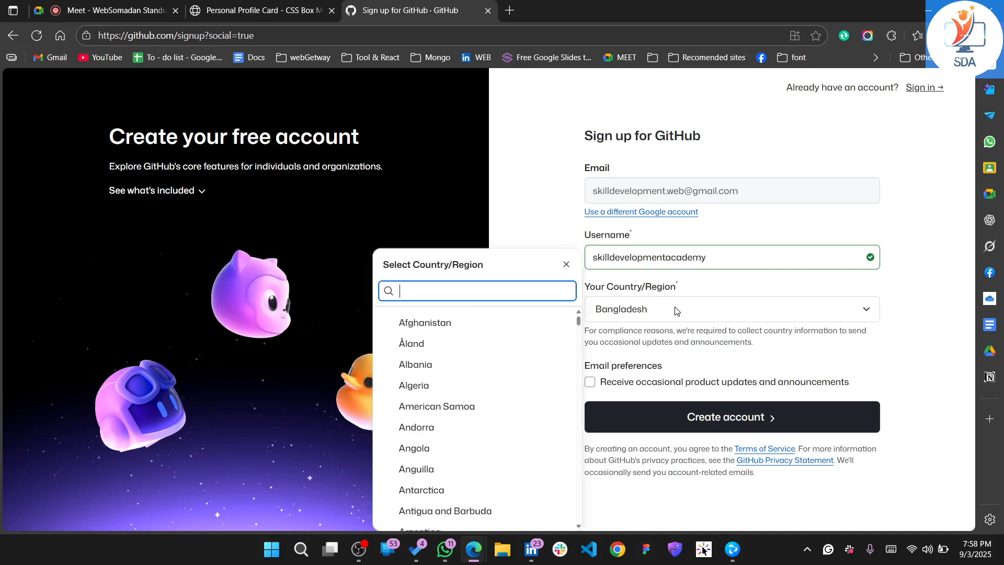
pyautogui.click(656, 320)
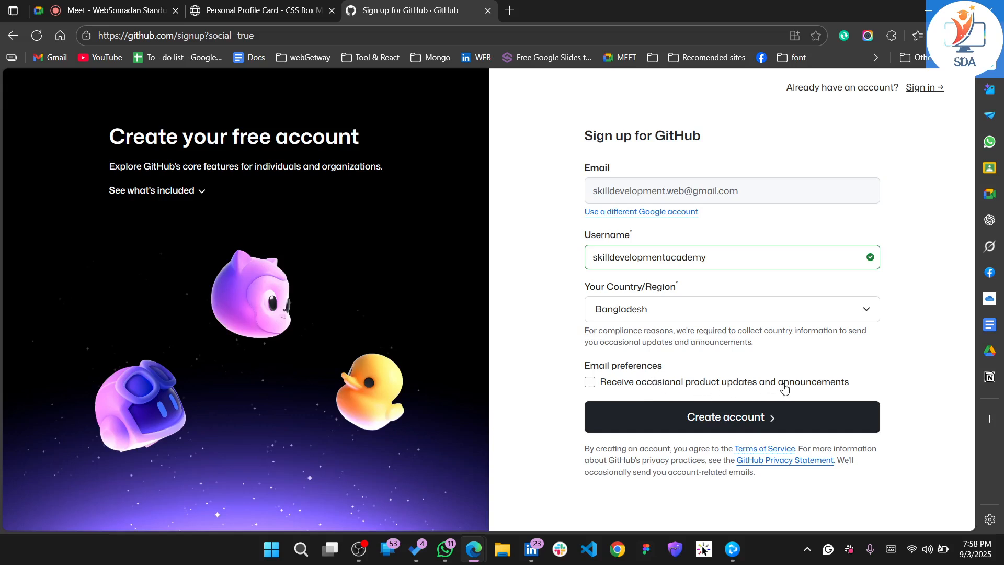
pyautogui.click(728, 426)
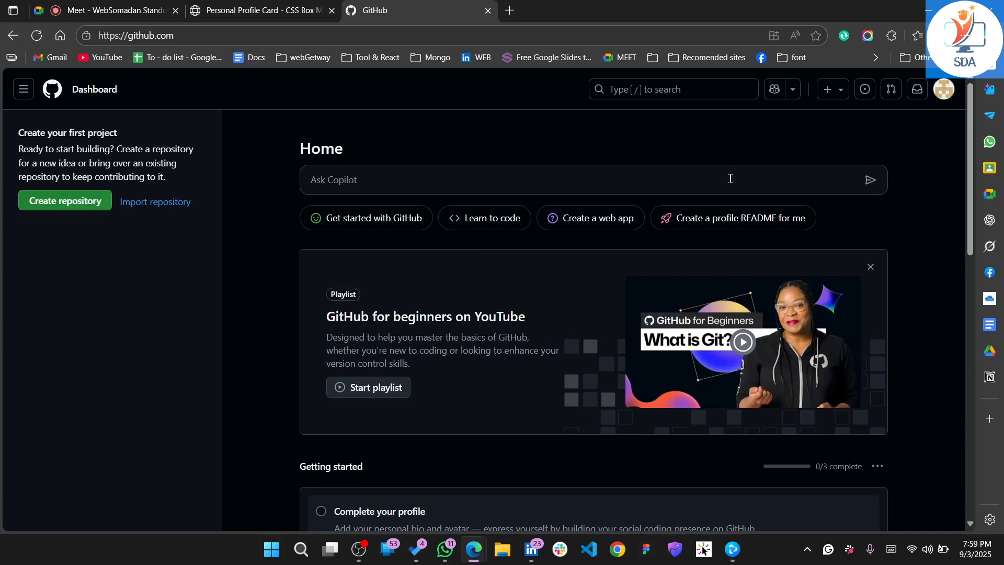
# Go to the new account's profile page and open its public profile settings for editing
pyautogui.click(943, 90)
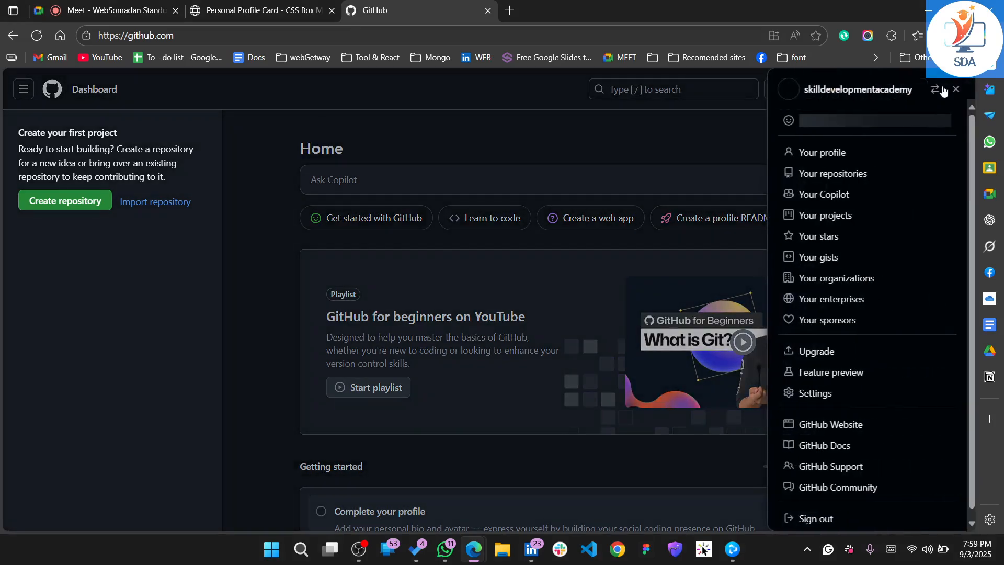
pyautogui.click(820, 160)
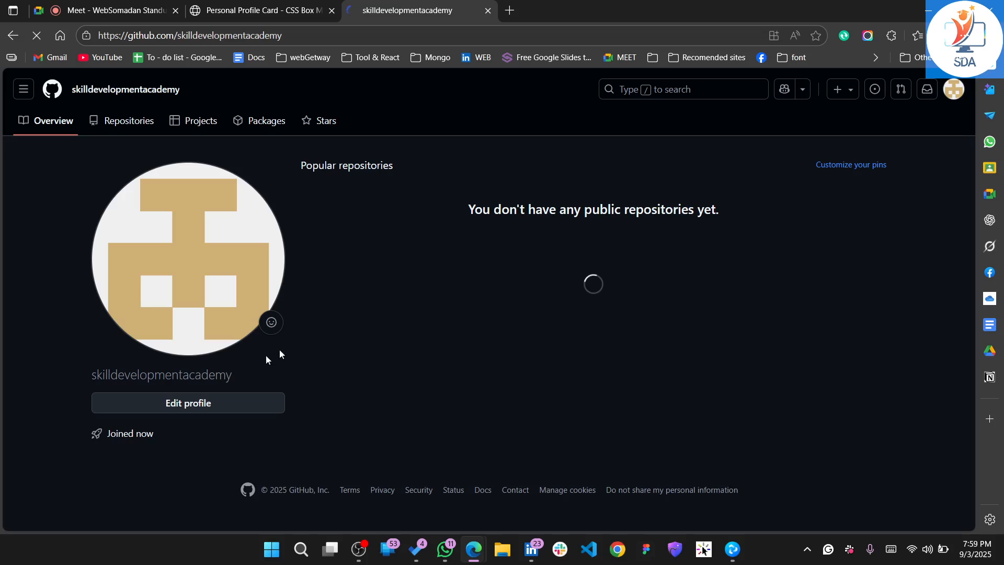
pyautogui.click(186, 283)
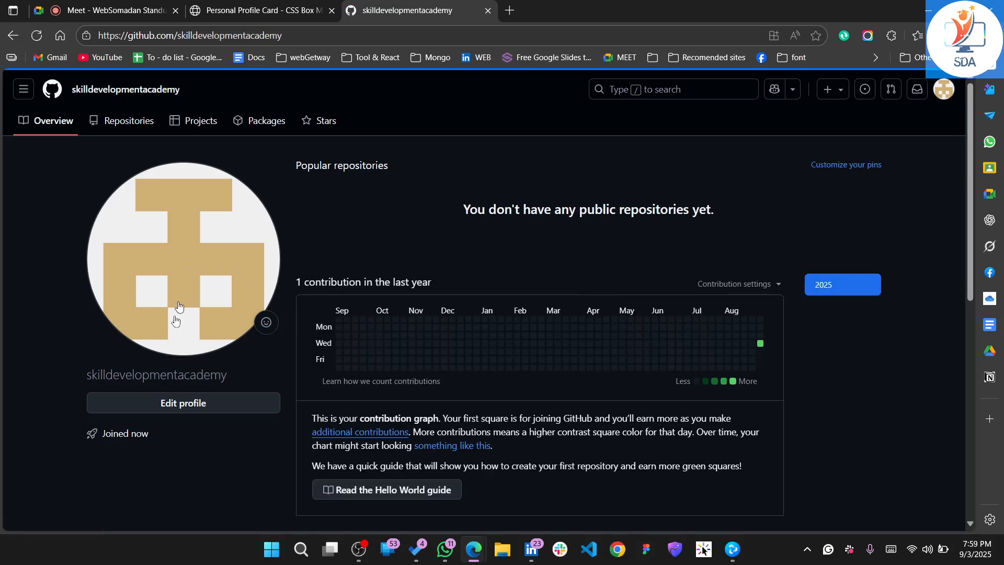
pyautogui.click(183, 404)
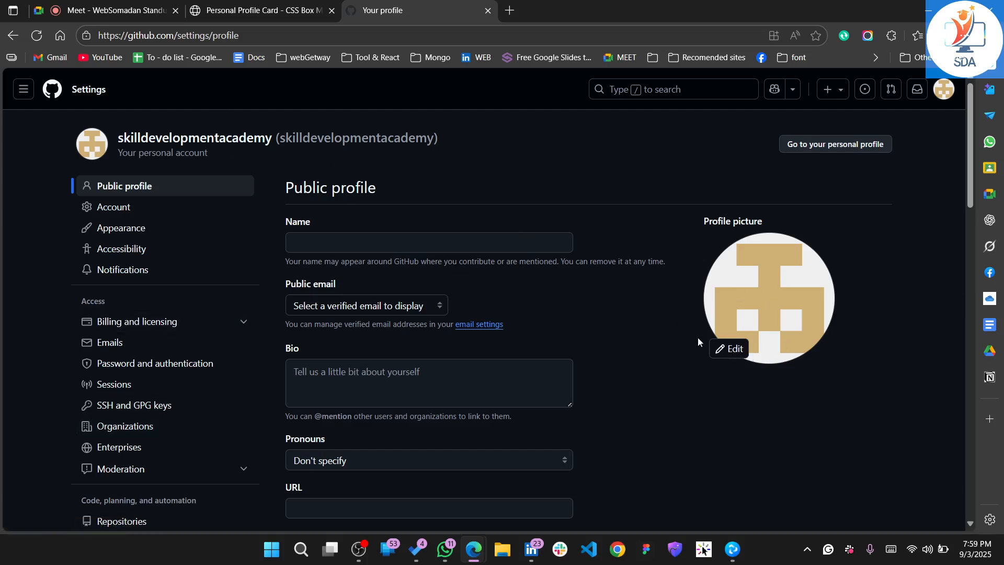
# Start uploading a profile photo and browse to My Drive > SDA-Logo > new > logo on drive H:
pyautogui.click(734, 351)
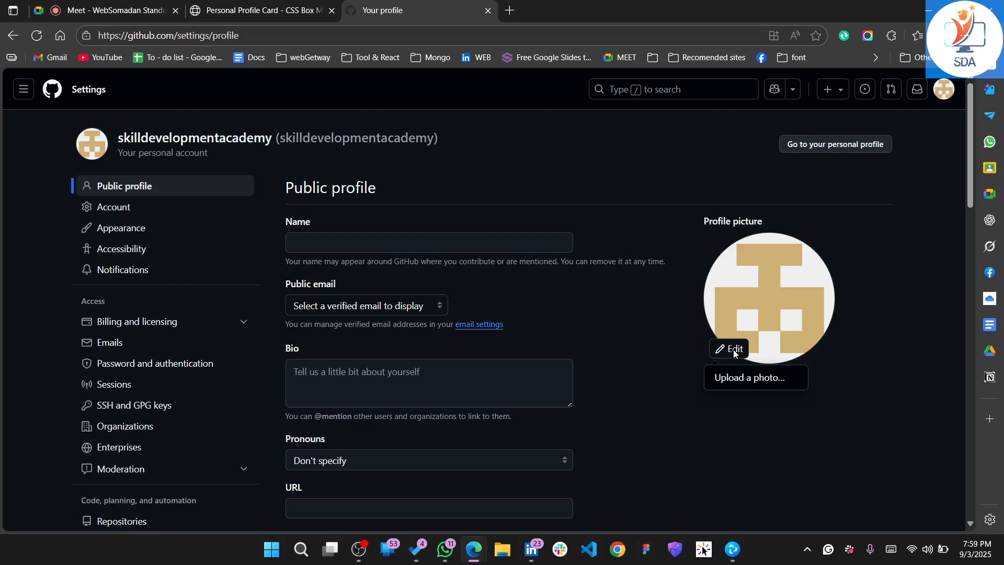
pyautogui.click(739, 371)
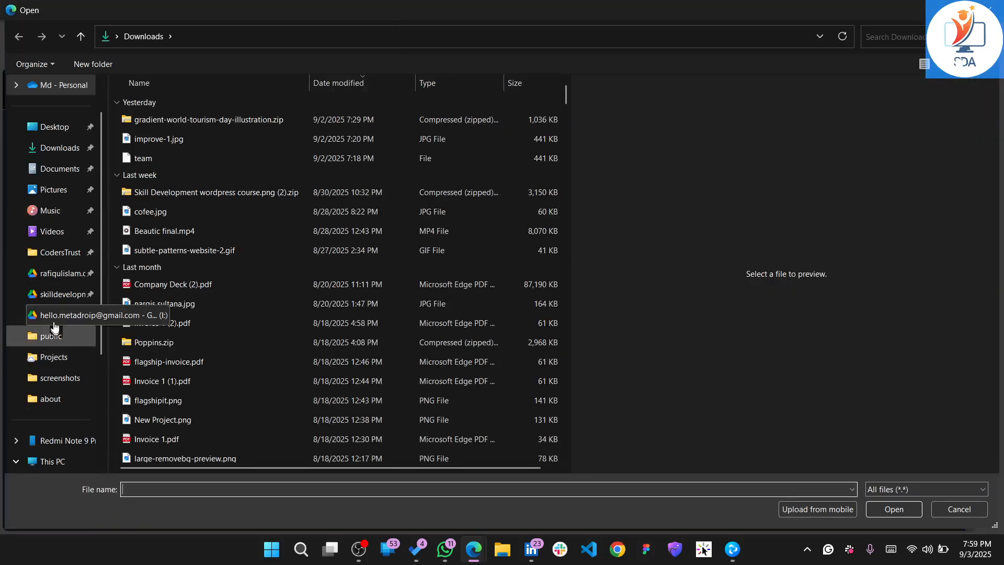
pyautogui.click(57, 294)
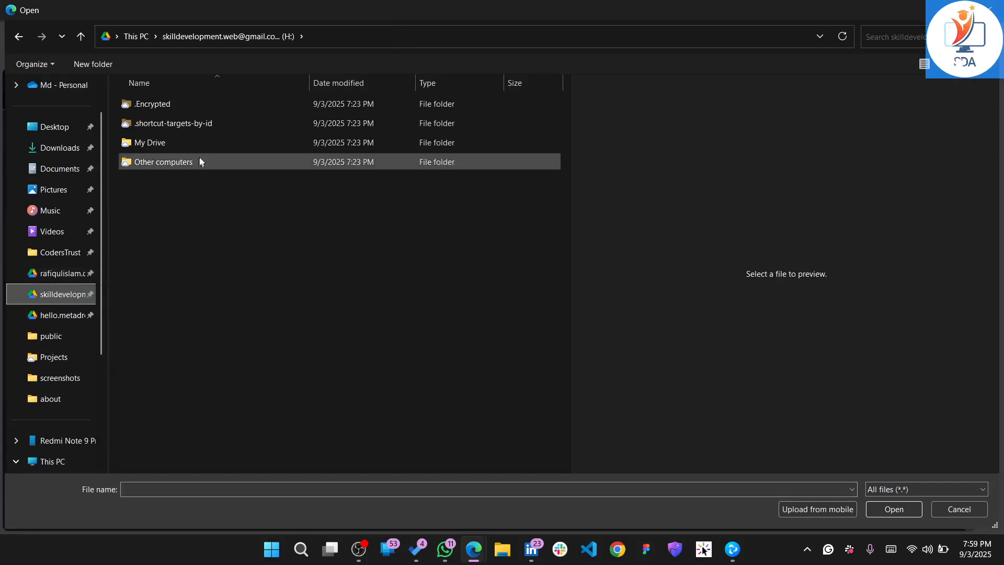
pyautogui.doubleClick(212, 143)
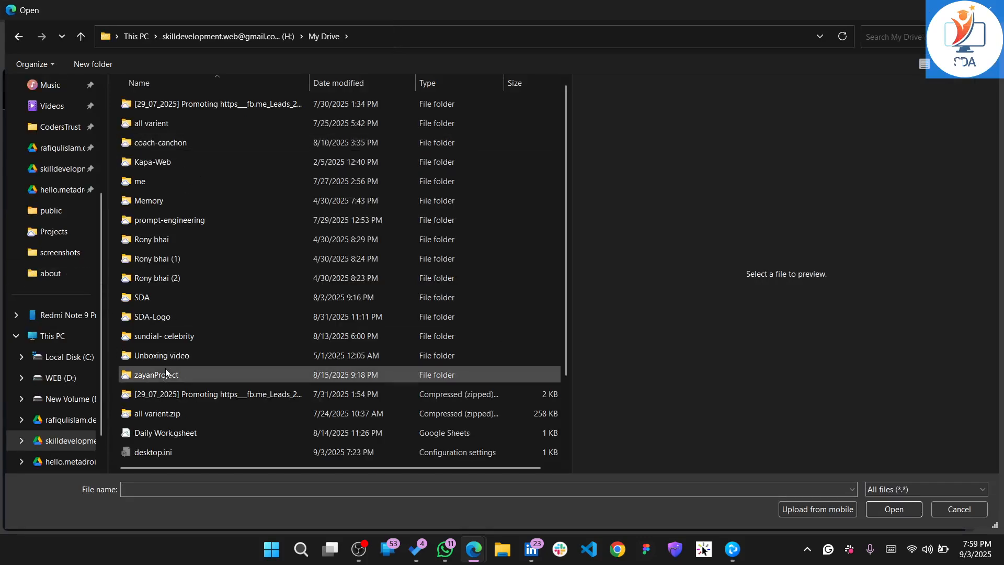
pyautogui.doubleClick(210, 316)
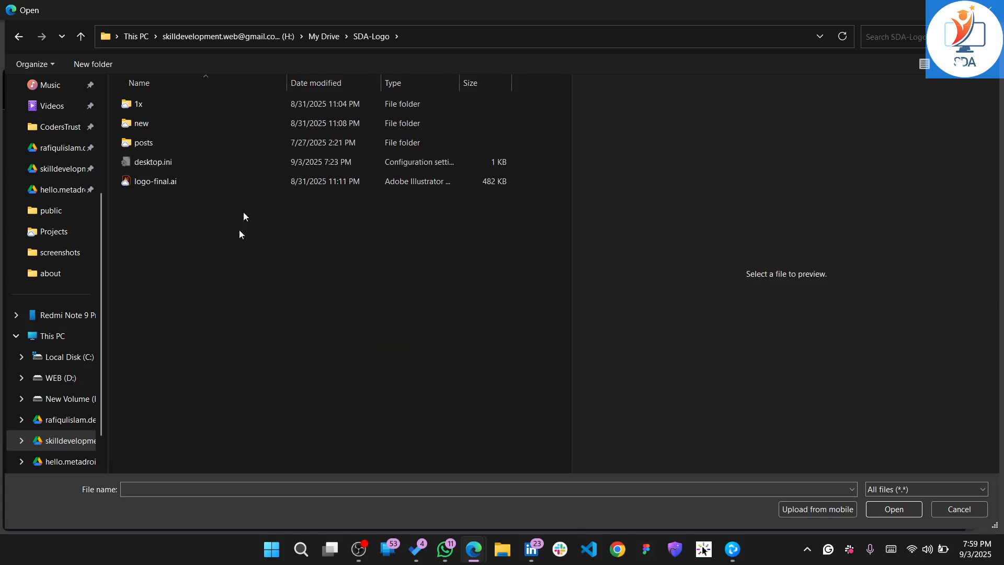
pyautogui.doubleClick(244, 124)
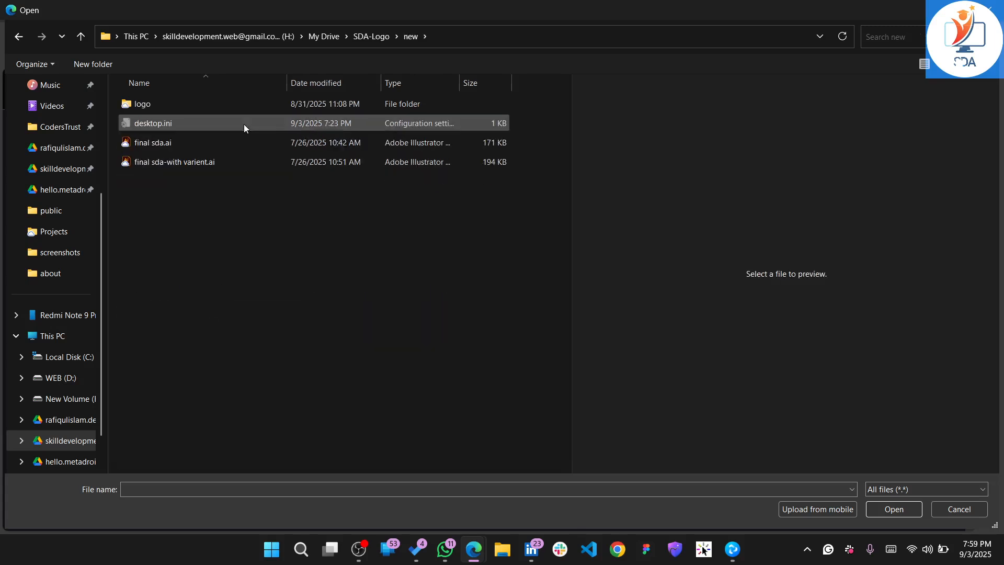
pyautogui.doubleClick(250, 103)
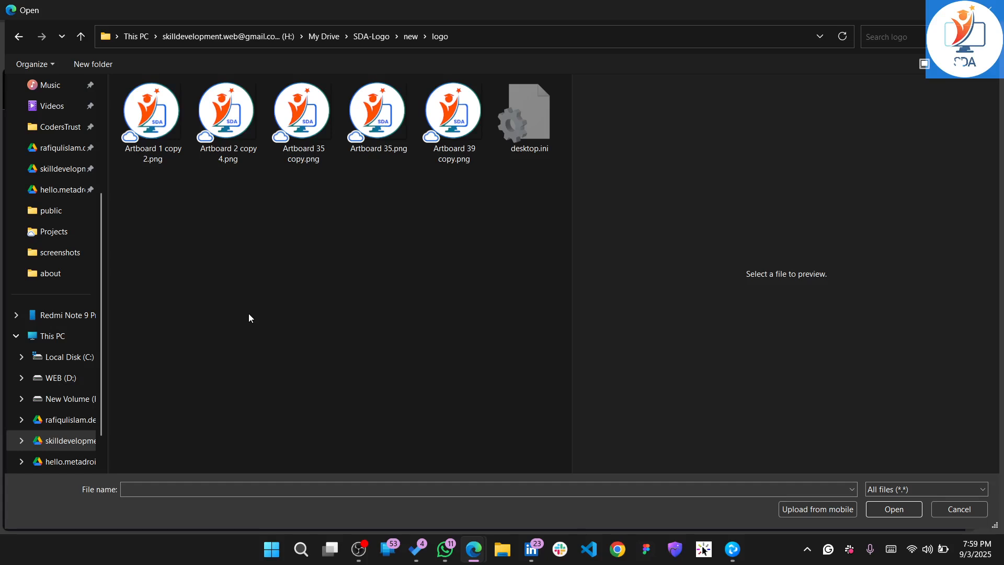
# Preview the logo variants and load the round logo Artboard 1 copy 2.png as the new profile picture
pyautogui.click(468, 128)
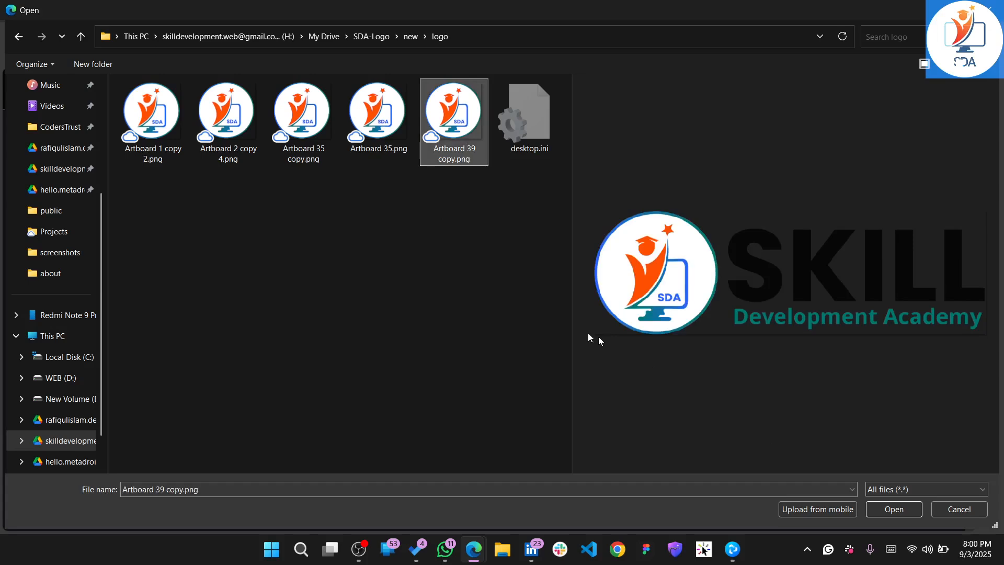
pyautogui.click(385, 133)
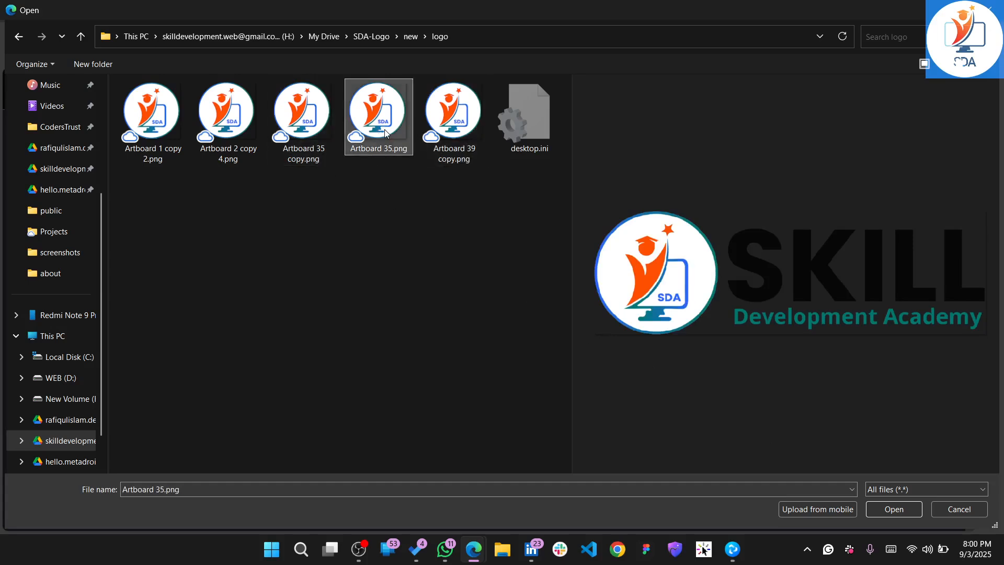
pyautogui.click(306, 111)
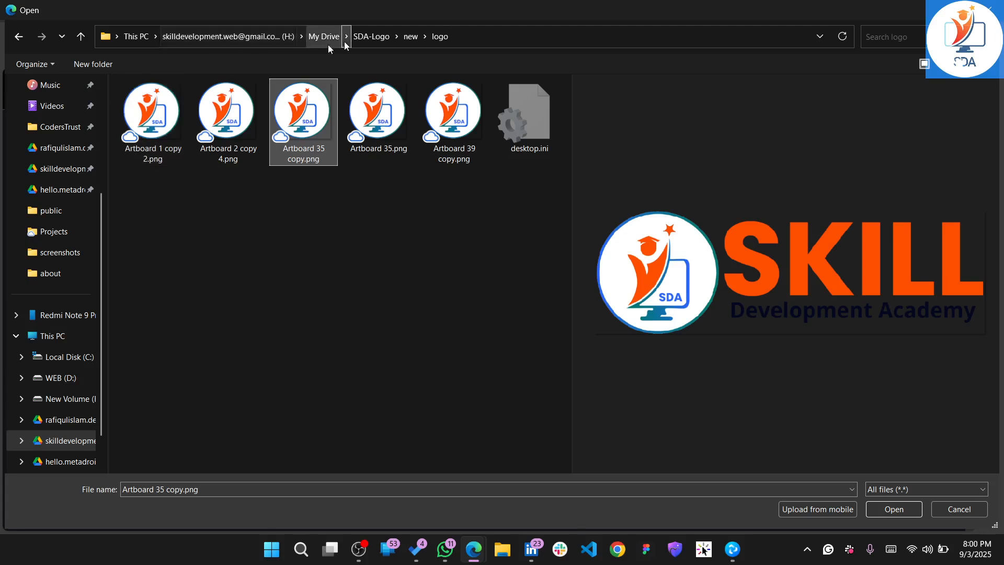
pyautogui.click(150, 113)
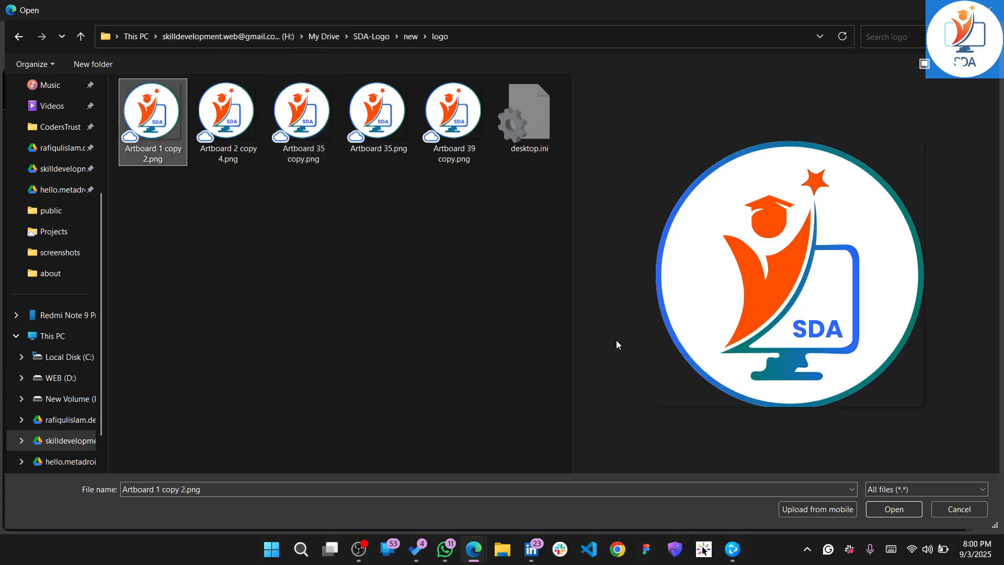
pyautogui.click(230, 114)
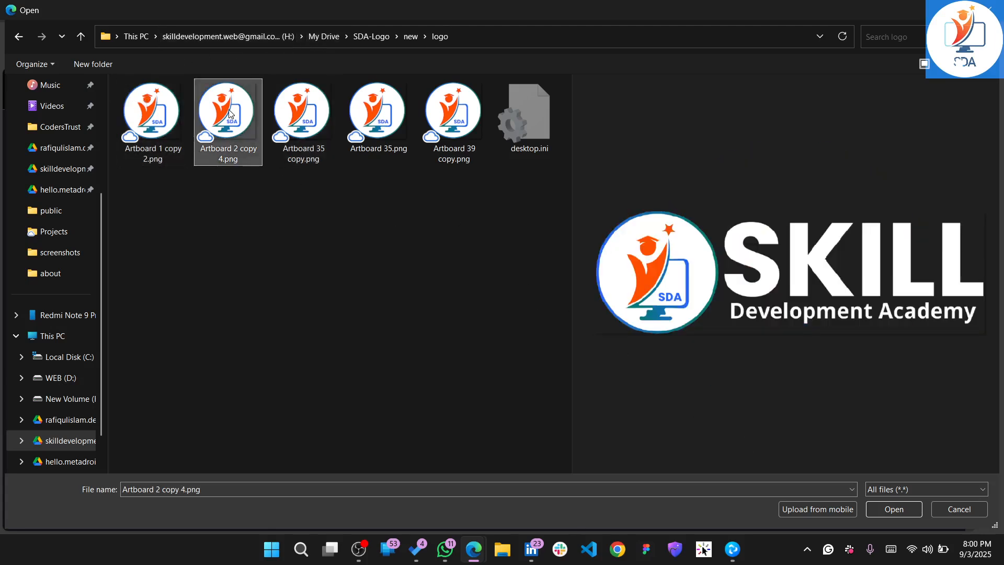
pyautogui.click(149, 112)
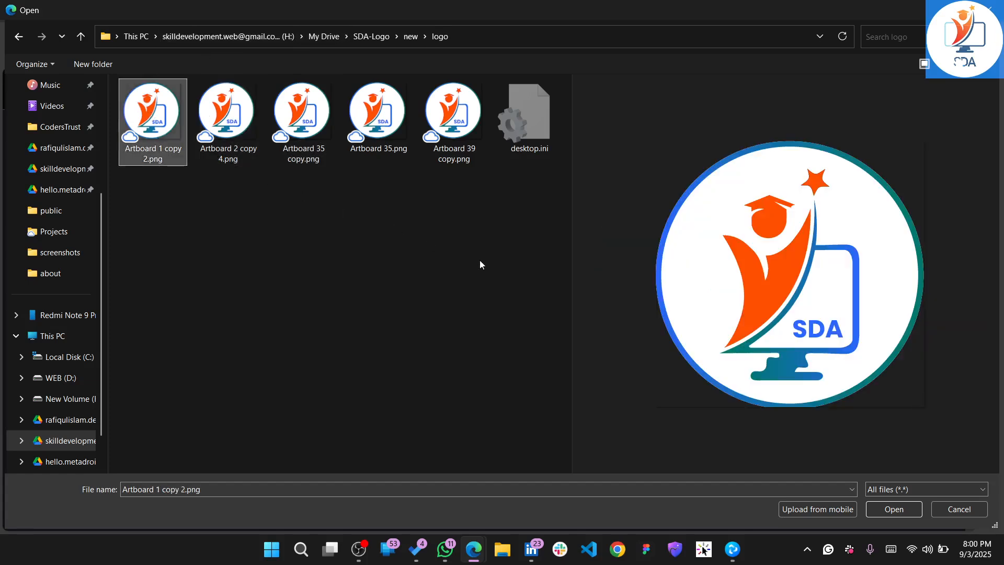
pyautogui.click(896, 511)
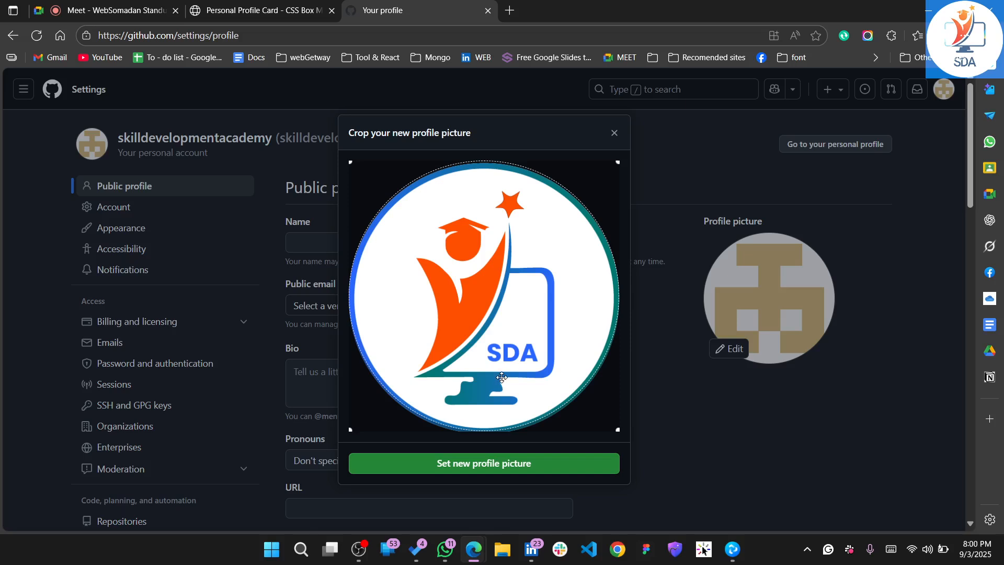
# Fine-tune the crop around the round SDA logo and set it as the new profile picture
pyautogui.scroll(-1, 502, 377)
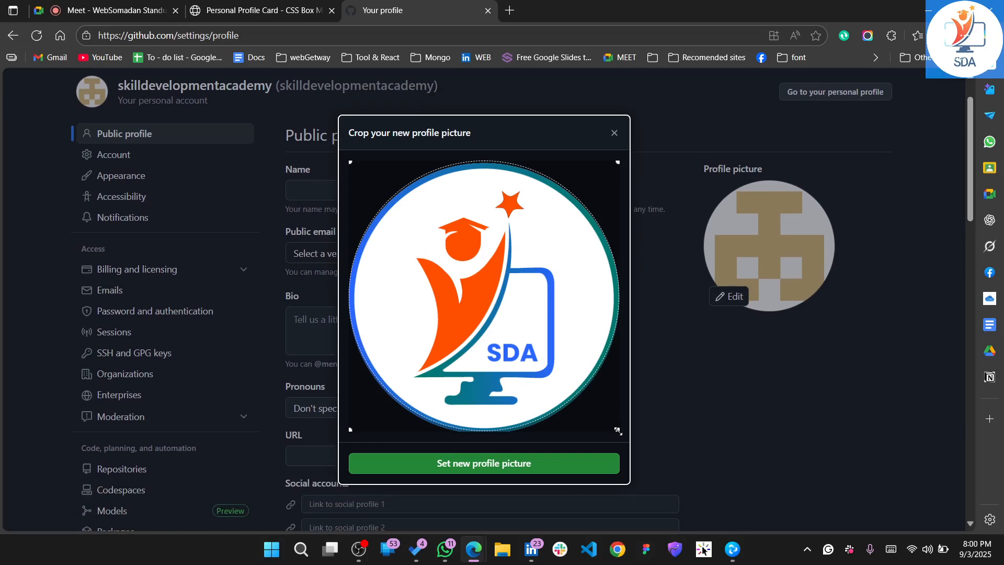
pyautogui.moveTo(617, 431)
pyautogui.mouseDown()
pyautogui.moveTo(609, 419)
pyautogui.moveTo(618, 431)
pyautogui.mouseUp()
pyautogui.moveTo(352, 163); pyautogui.dragTo(351, 163)
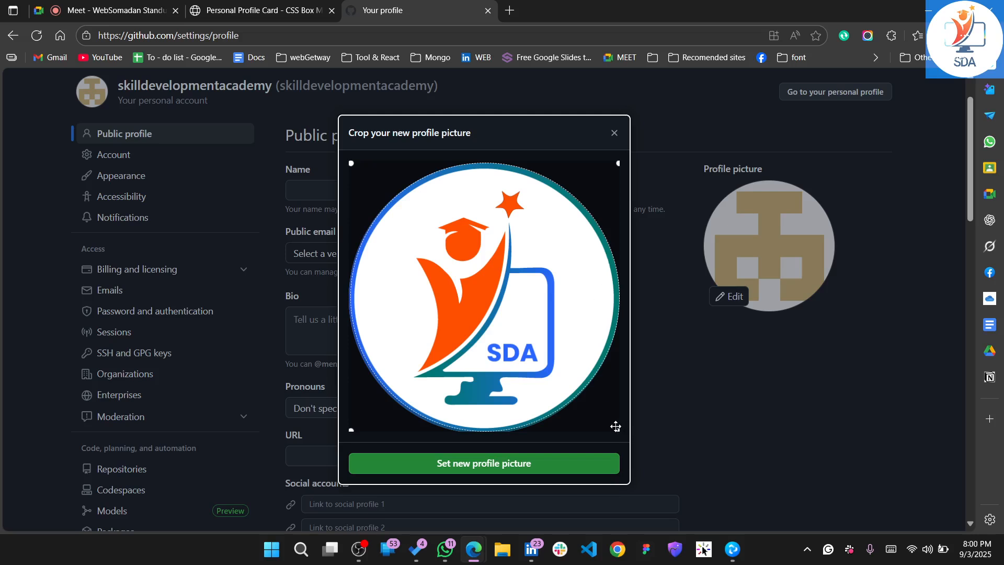
pyautogui.moveTo(618, 430); pyautogui.dragTo(618, 429)
pyautogui.click(469, 466)
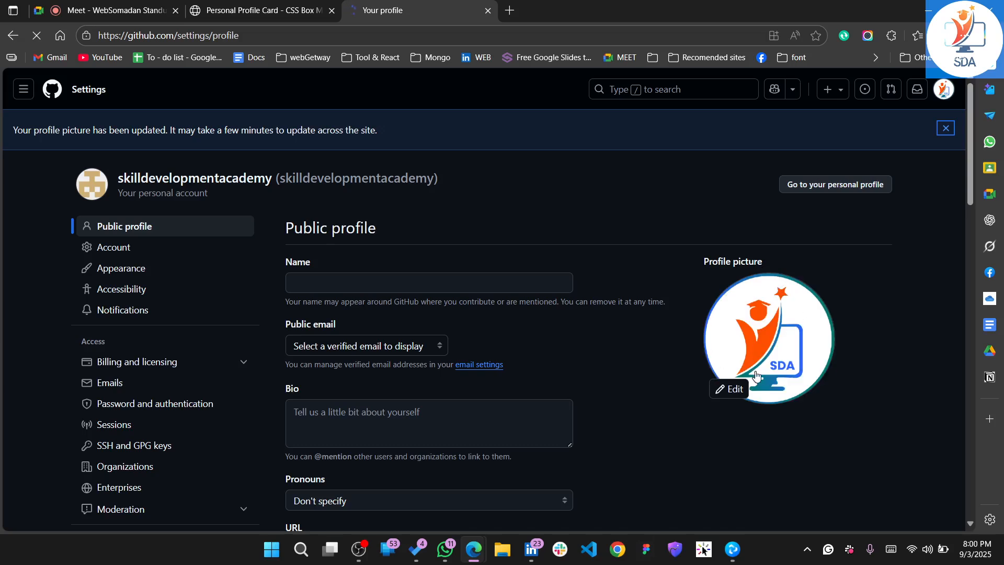
# Enter Skill Development Academy as the public profile name
pyautogui.click(387, 284)
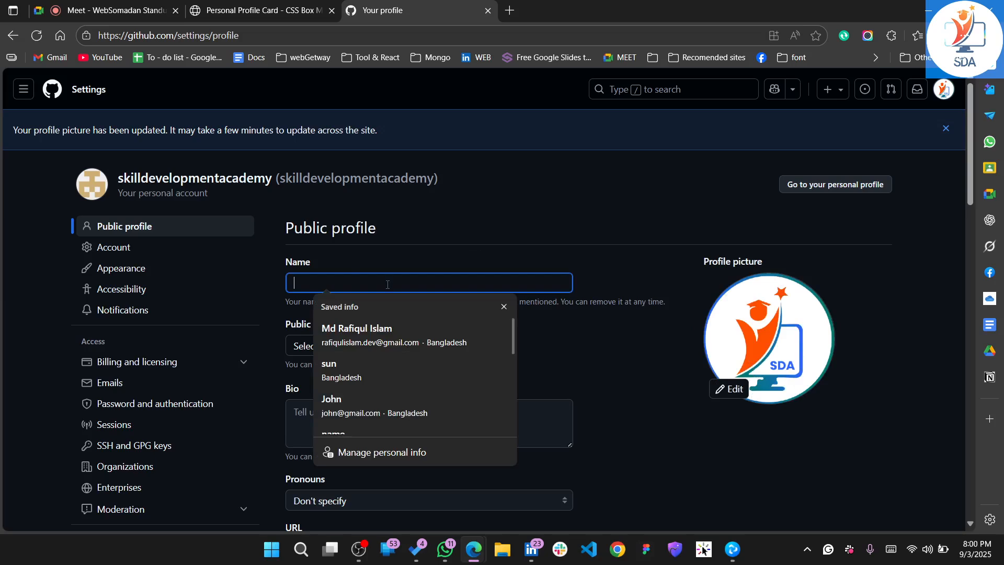
pyautogui.write('S')
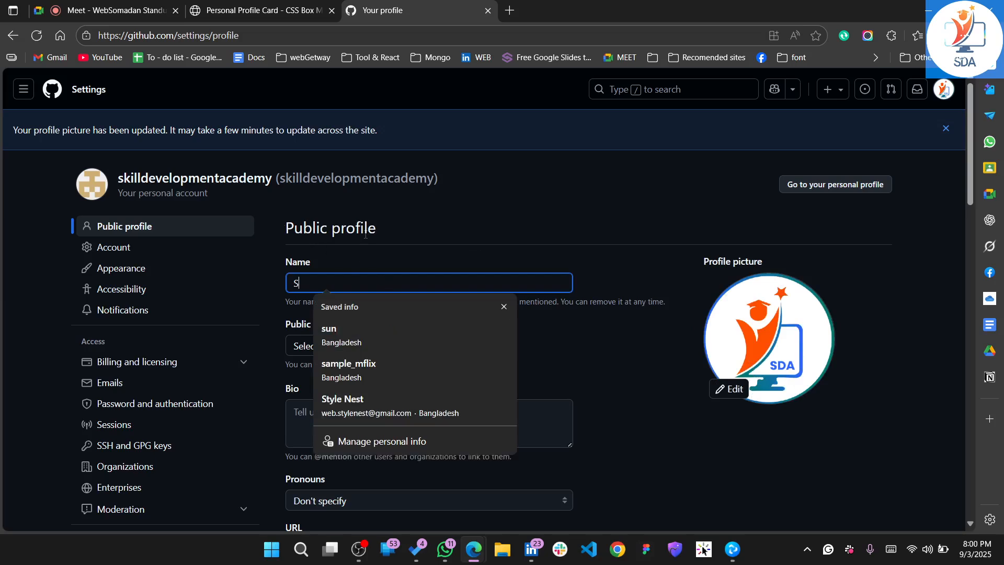
pyautogui.write('kill Development')
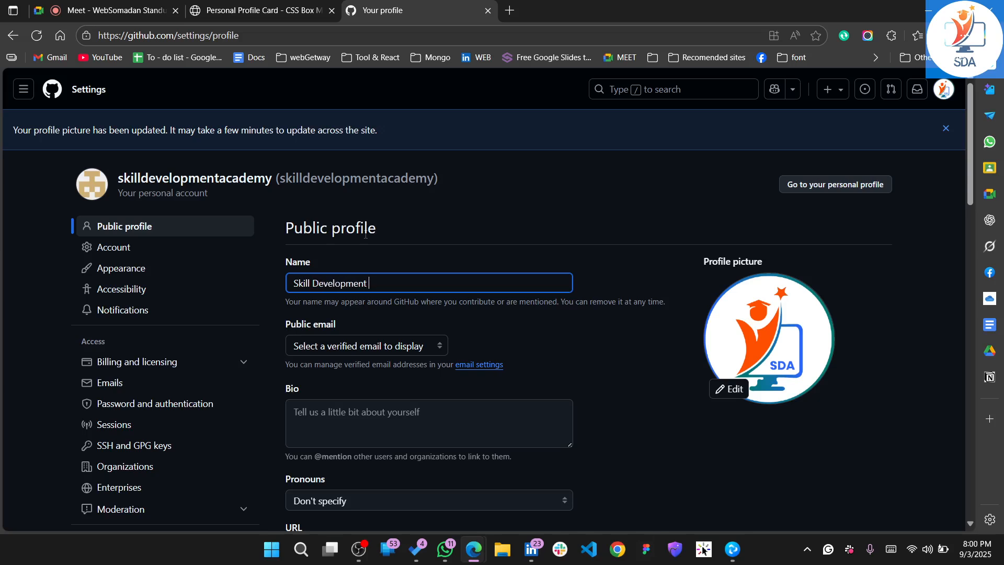
pyautogui.write(' Academy')
# Choose the academy's verified address as the public email on the profile
pyautogui.click(410, 346)
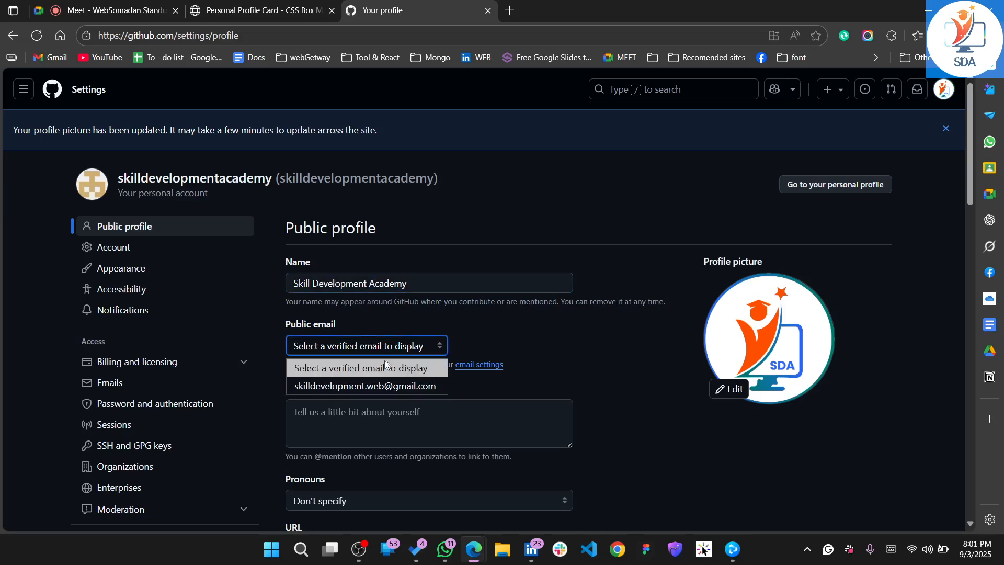
pyautogui.click(345, 375)
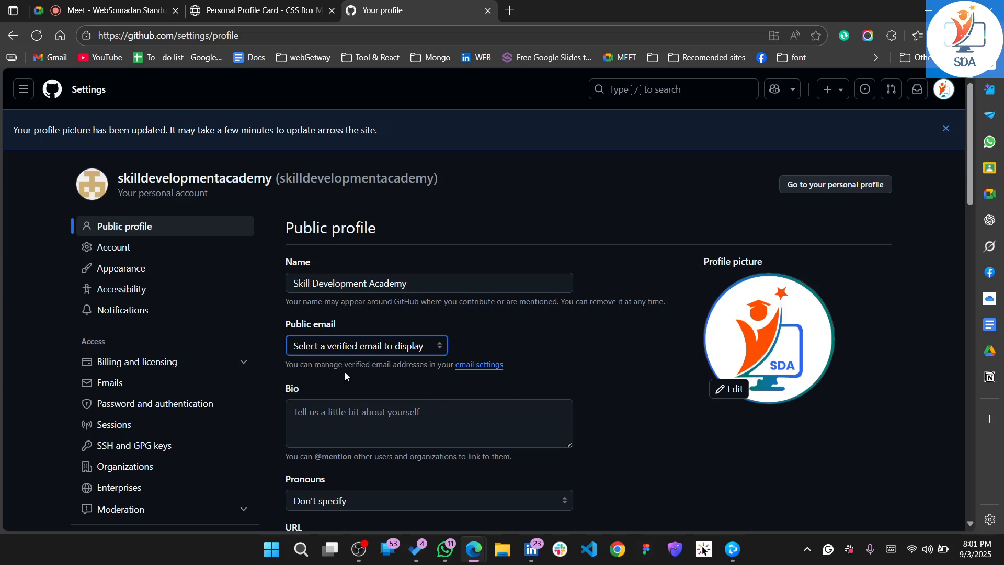
pyautogui.click(365, 350)
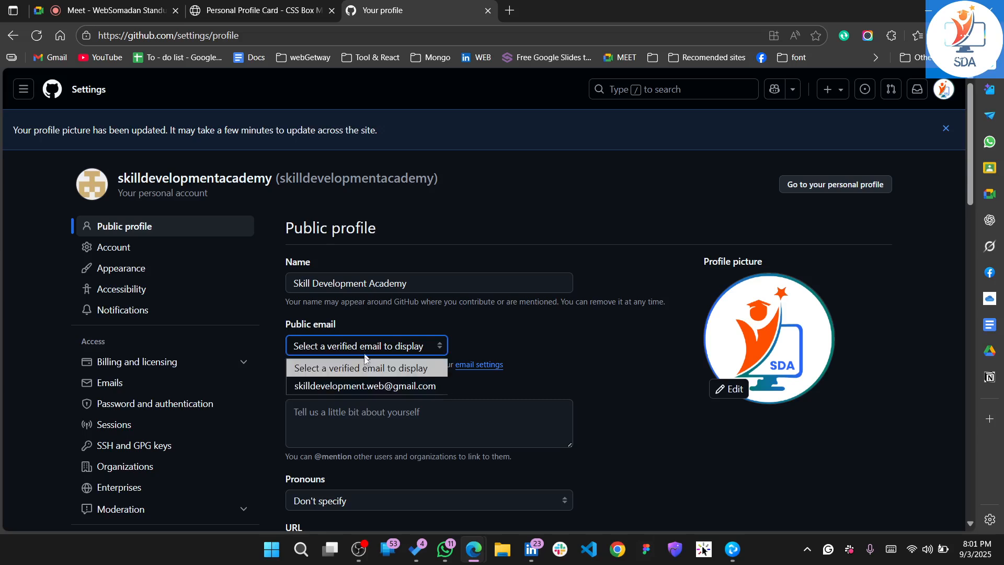
pyautogui.click(355, 388)
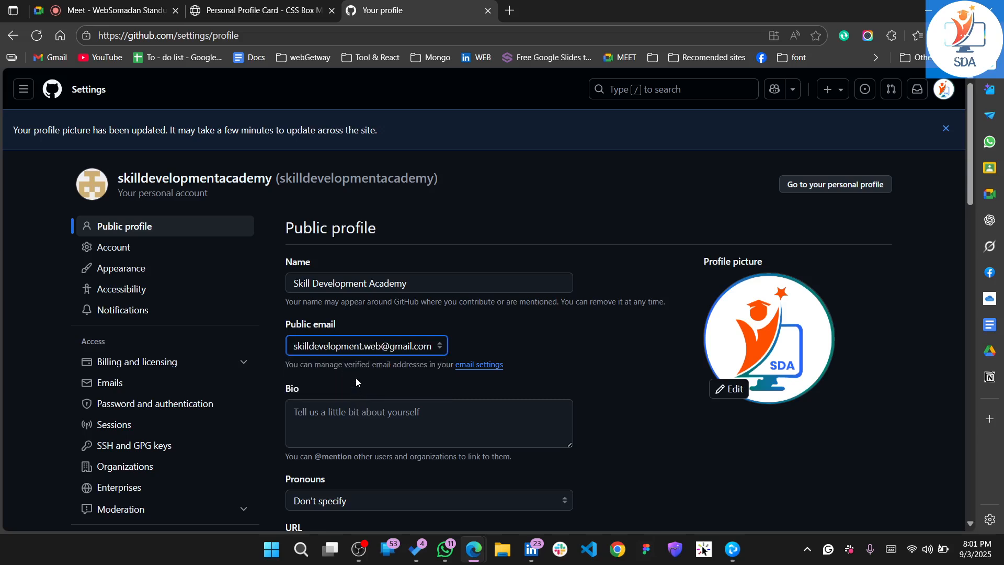
# Open Facebook in a new browser tab and switch to the Skill Development Academy page
pyautogui.click(369, 428)
pyautogui.scroll(-1, 443, 357)
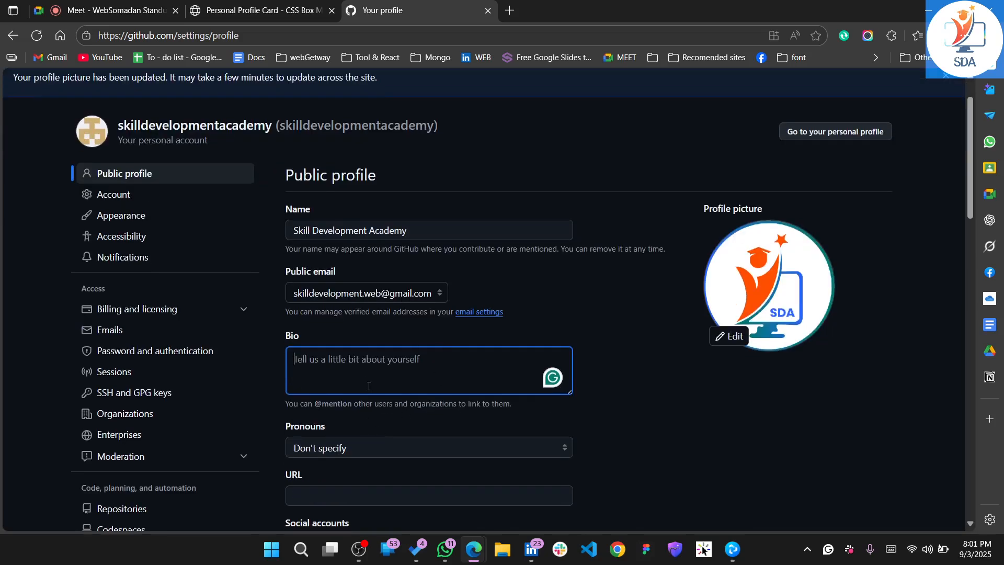
pyautogui.click(516, 17)
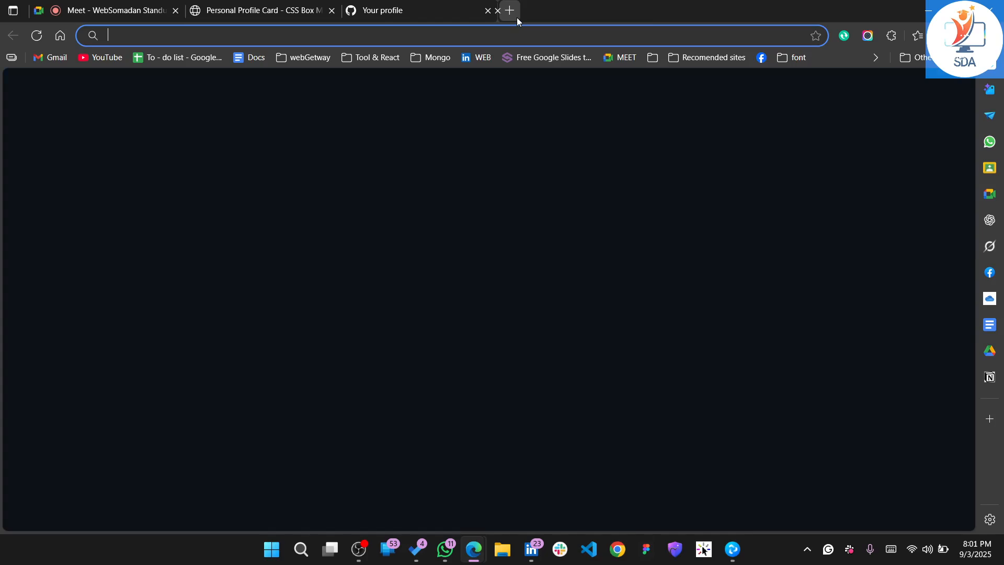
pyautogui.write('fa')
pyautogui.press('Return')
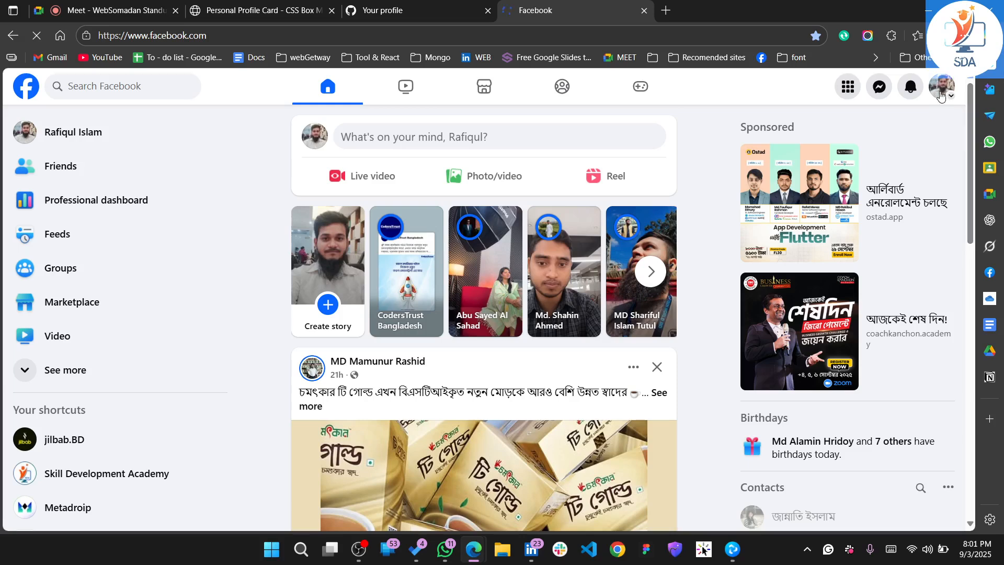
pyautogui.click(942, 95)
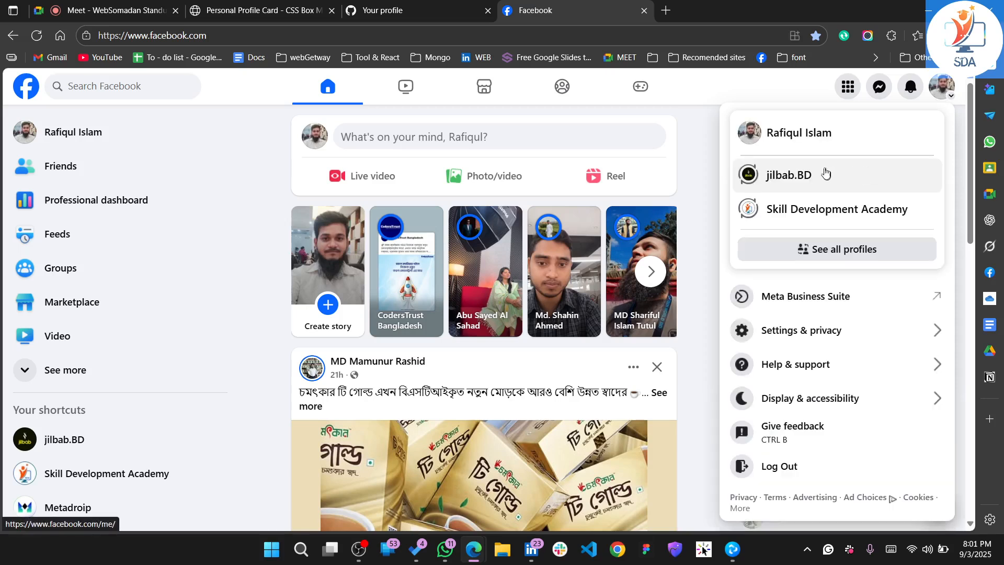
pyautogui.click(793, 137)
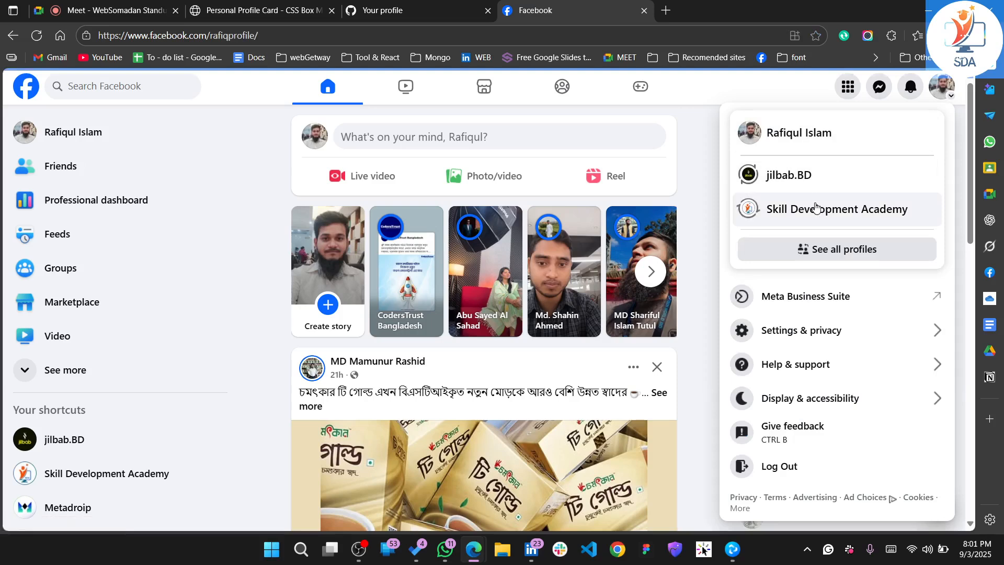
pyautogui.rightClick(816, 205)
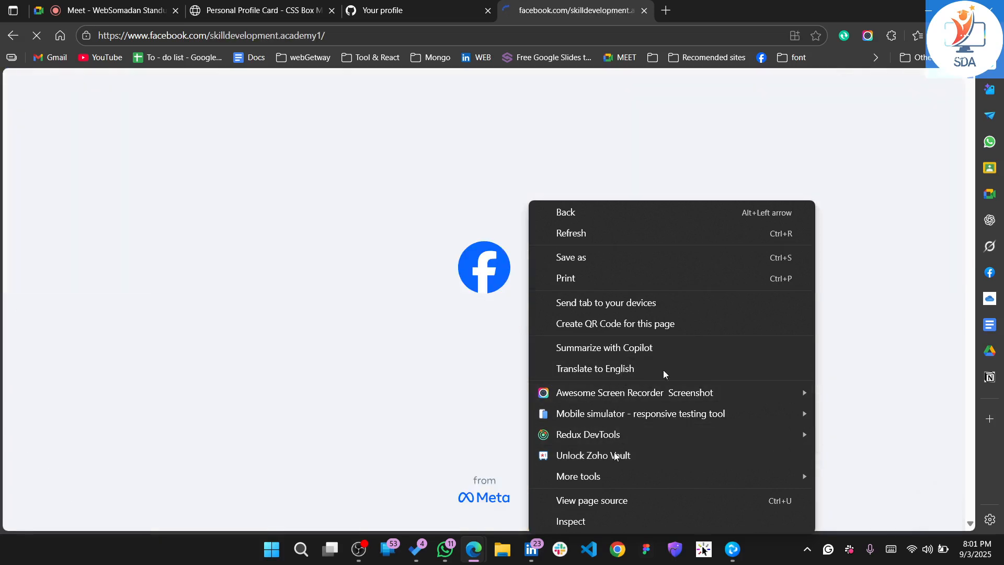
pyautogui.click(499, 137)
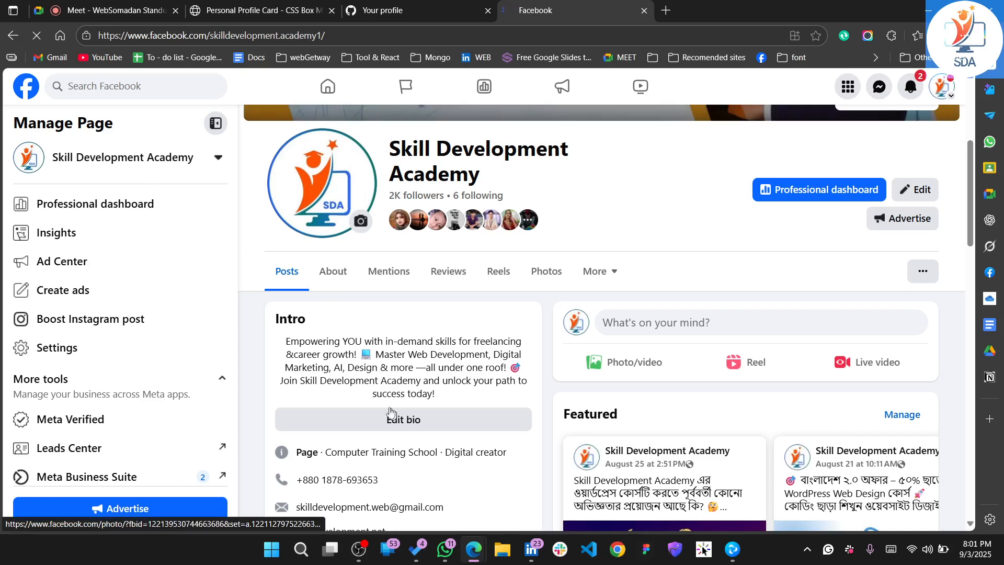
# Copy the Facebook page's intro text into the GitHub bio and delete the cut-off word "Joi" at its end
pyautogui.moveTo(286, 342); pyautogui.dragTo(453, 397)
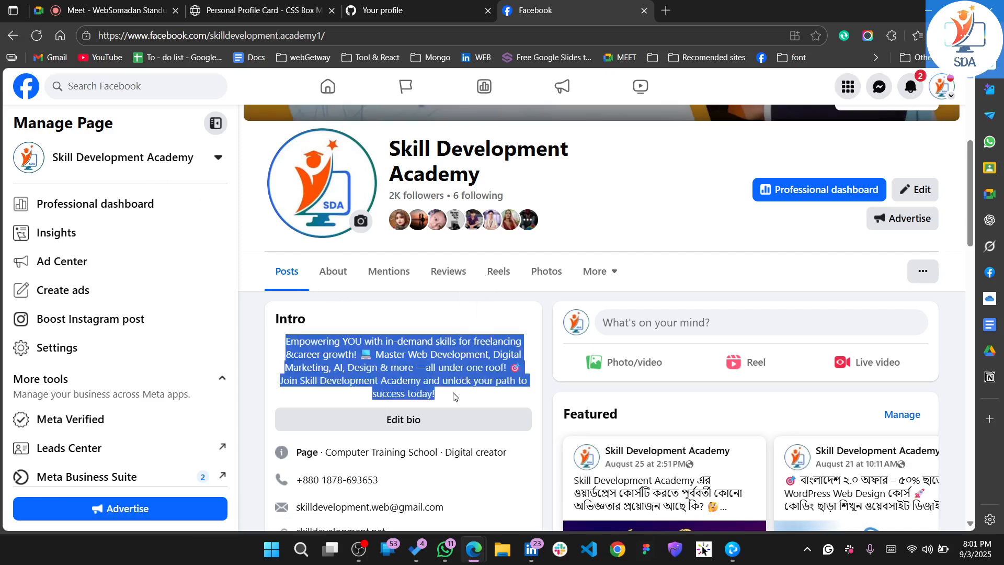
pyautogui.click(415, 6)
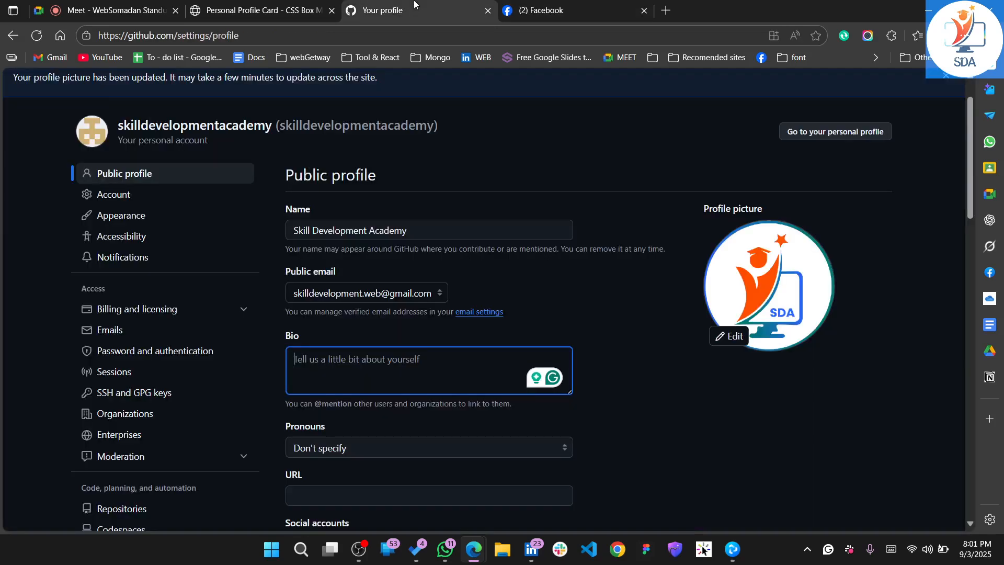
pyautogui.write('Empowering YOU with in-demand skills for freelancing &career growth! 💻 Master Web Development, Digital Marketing, AI, Design & more —all under one roof! 🎯 Joi')
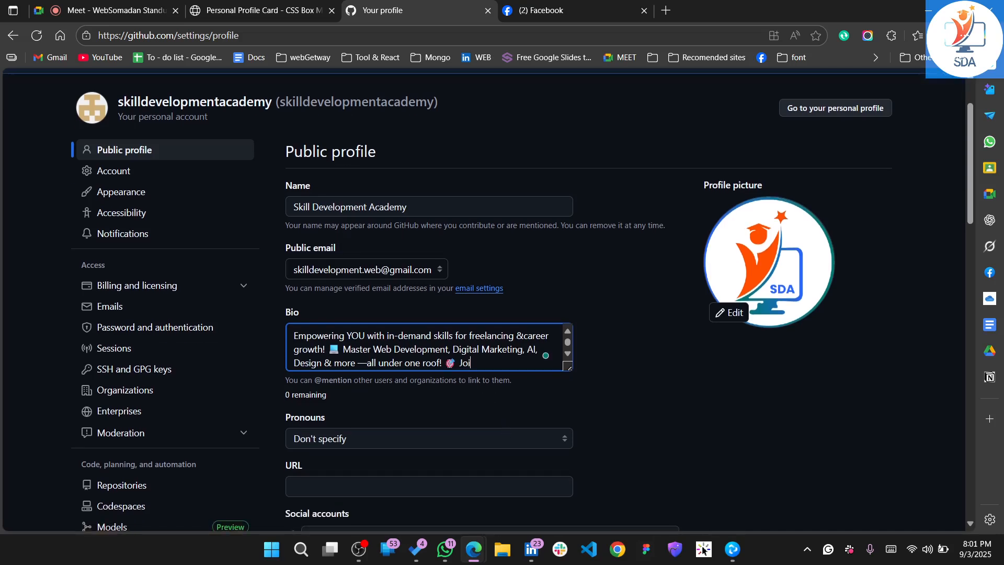
pyautogui.moveTo(475, 362); pyautogui.dragTo(459, 362)
pyautogui.press('BackSpace')
# Check the pronoun options and keep Don't specify
pyautogui.scroll(-2, 487, 415)
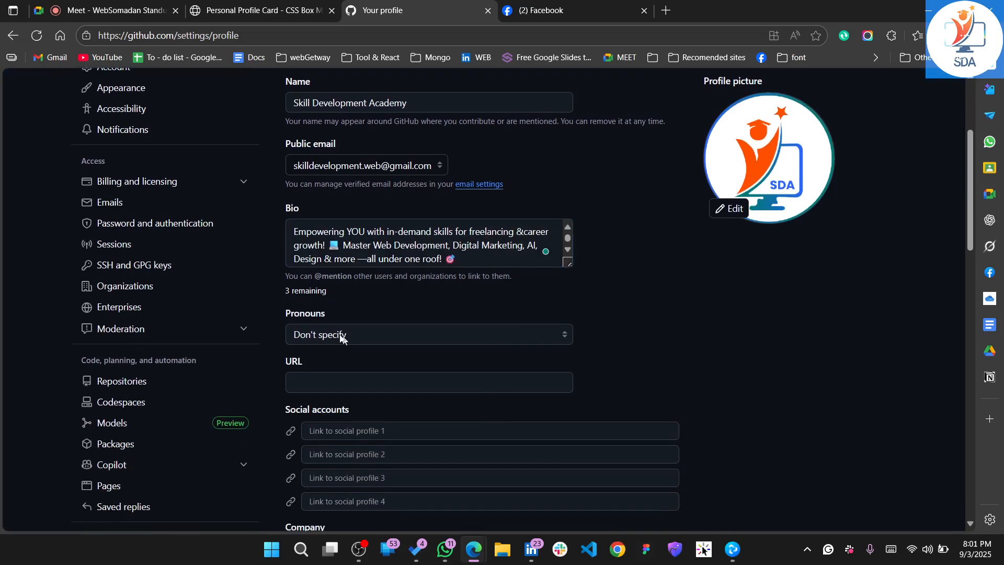
pyautogui.click(388, 339)
pyautogui.click(387, 339)
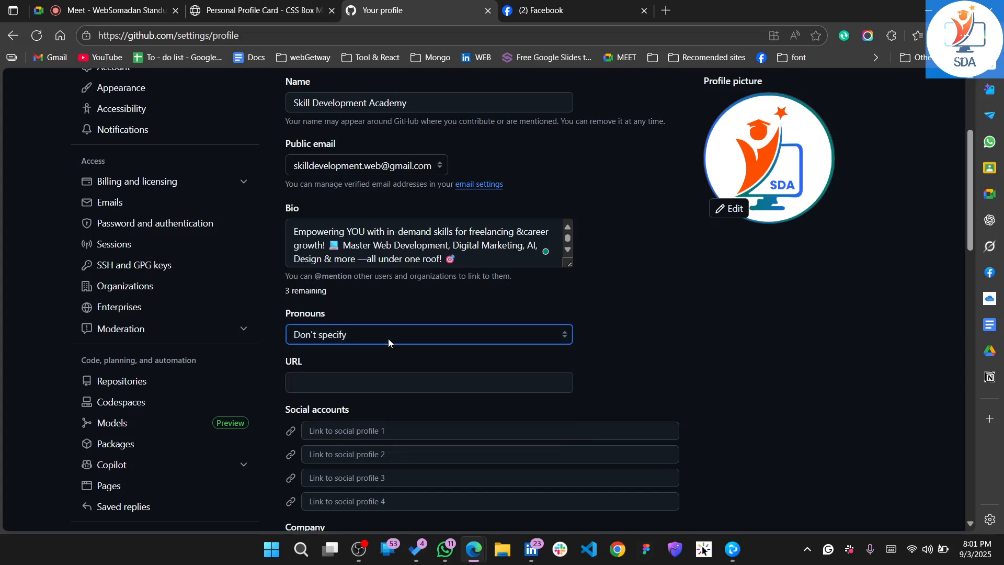
# Open skilldevelopment.net in a new browser tab and copy its address for the profile's URL field
pyautogui.scroll(-1, 388, 338)
pyautogui.click(352, 327)
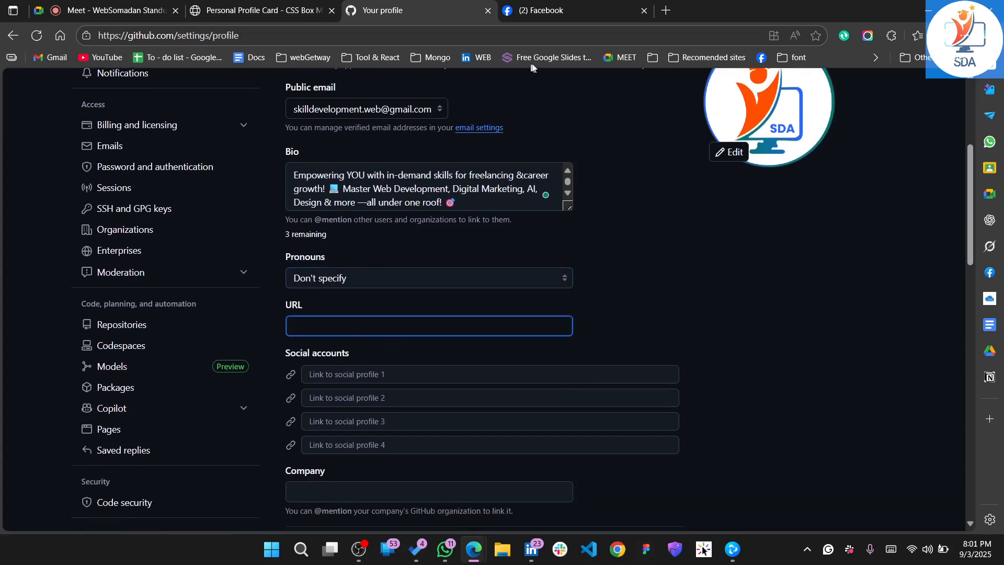
pyautogui.click(561, 17)
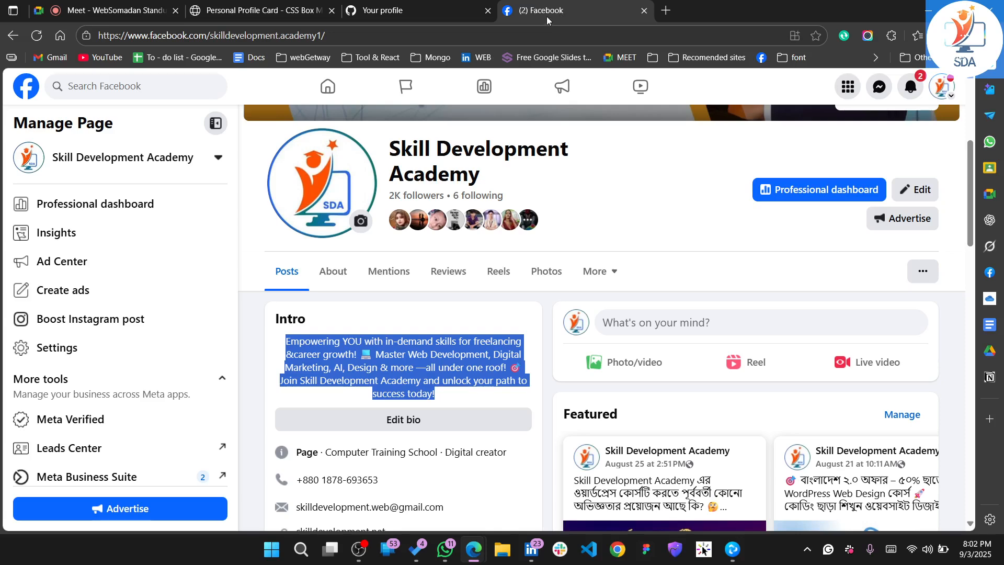
pyautogui.click(667, 11)
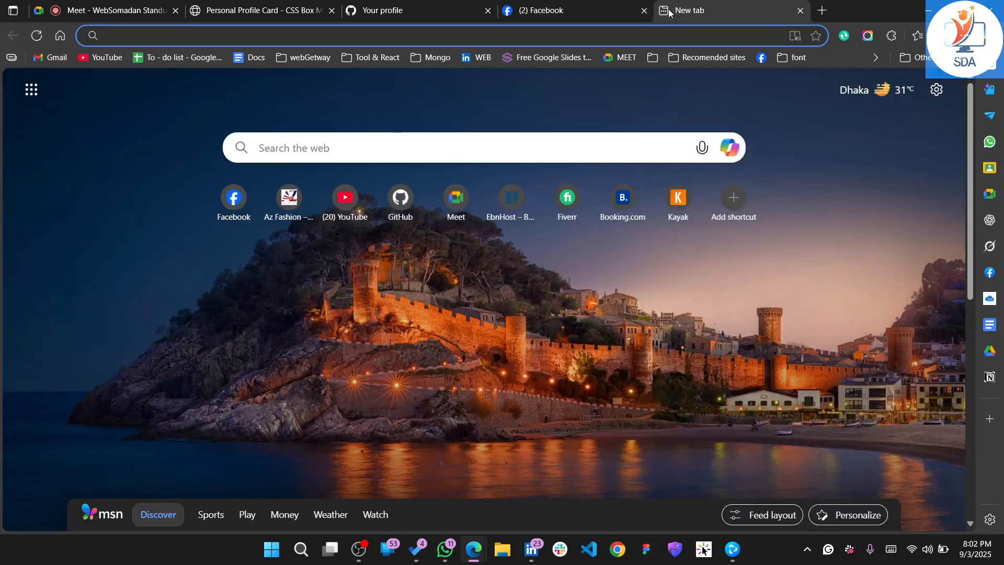
pyautogui.write('we')
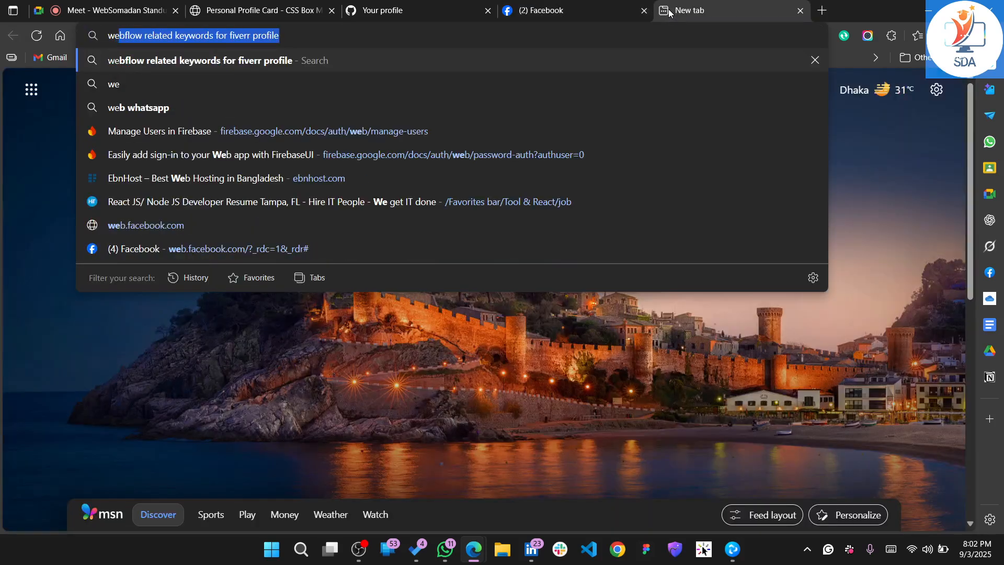
pyautogui.press('BackSpace')
pyautogui.press('BackSpace')
pyautogui.press('BackSpace')
pyautogui.write('skilldevelopment.net')
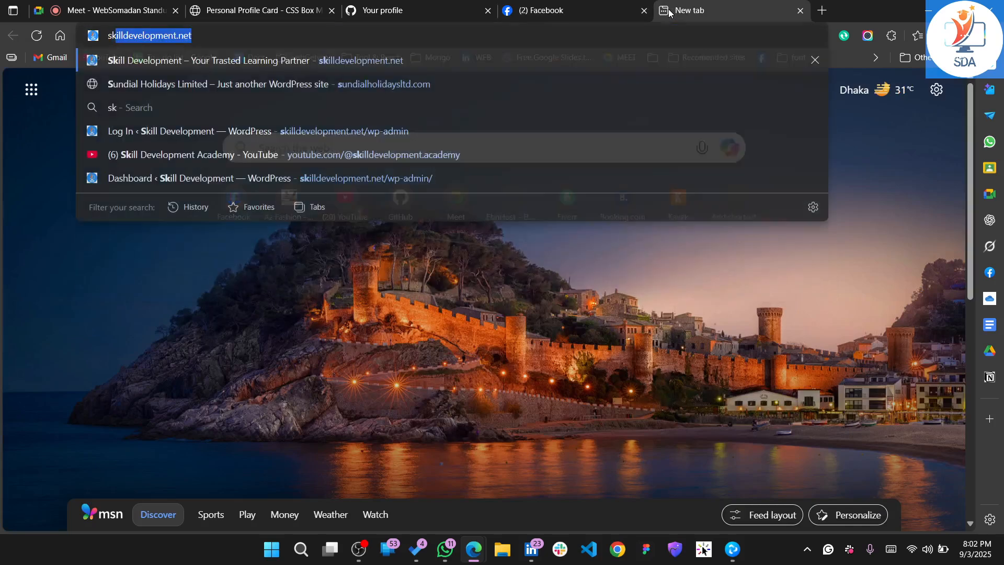
pyautogui.press('Return')
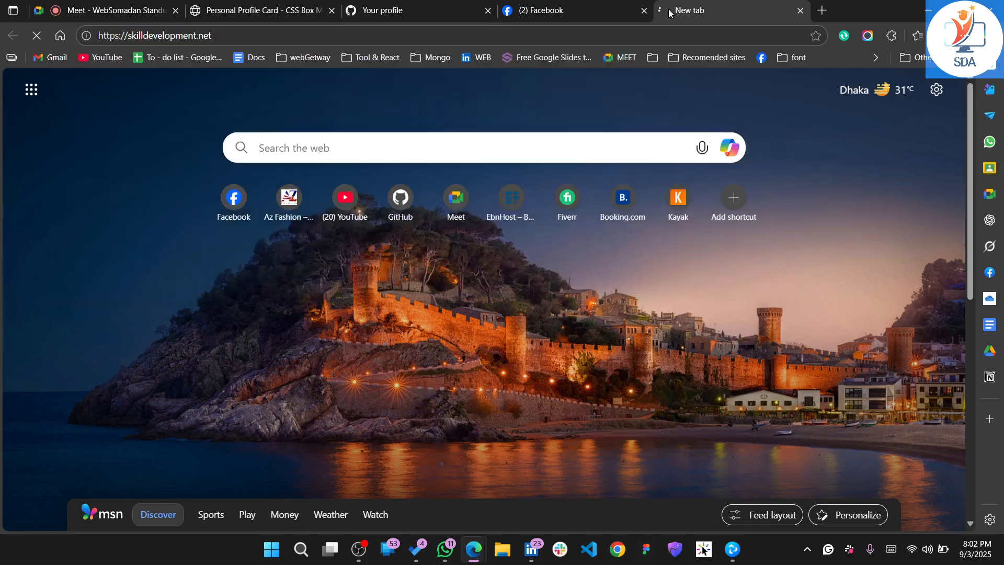
pyautogui.click(673, 32)
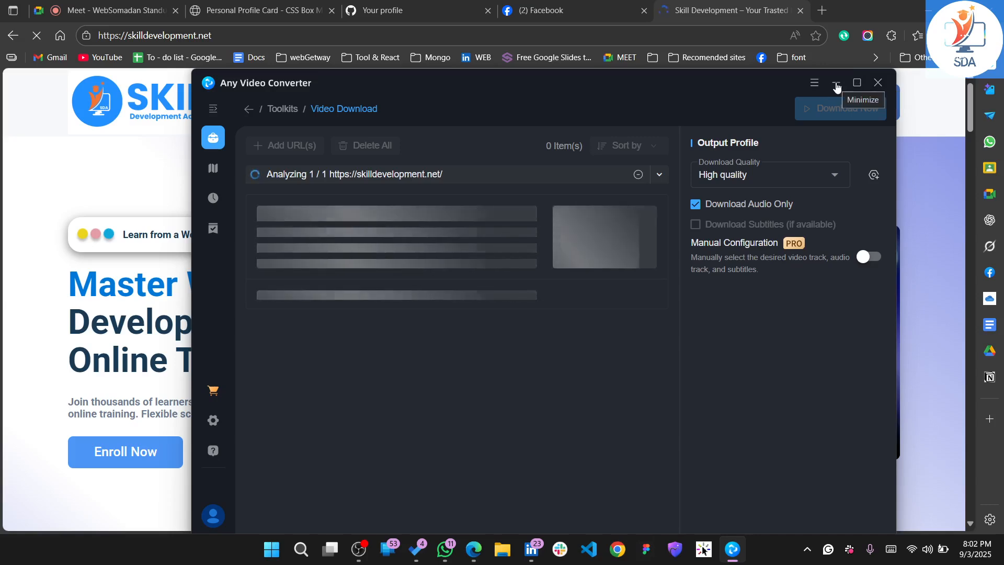
# Exit the Any Video Converter window that covers the website, discarding its unprocessed files
pyautogui.click(836, 84)
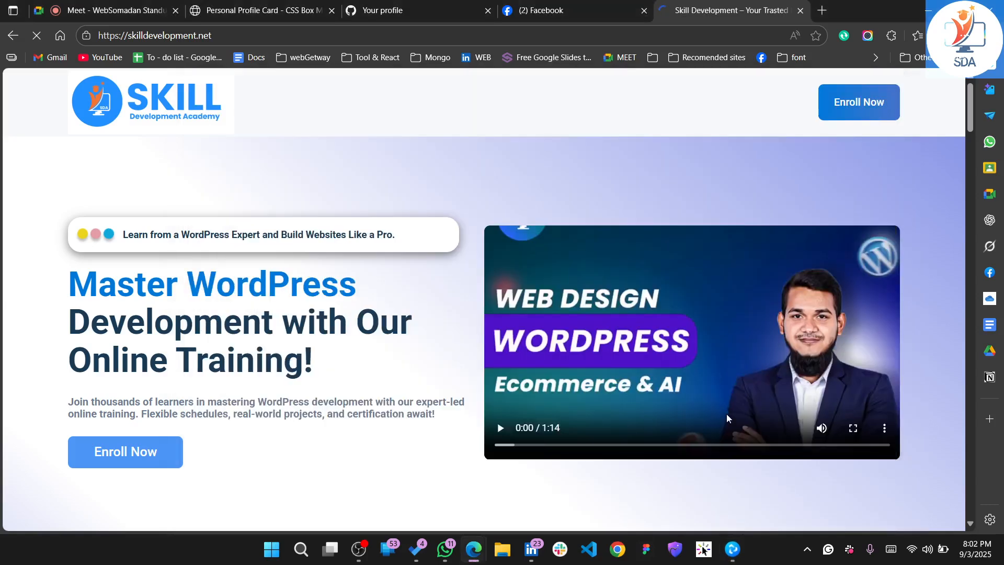
pyautogui.click(732, 549)
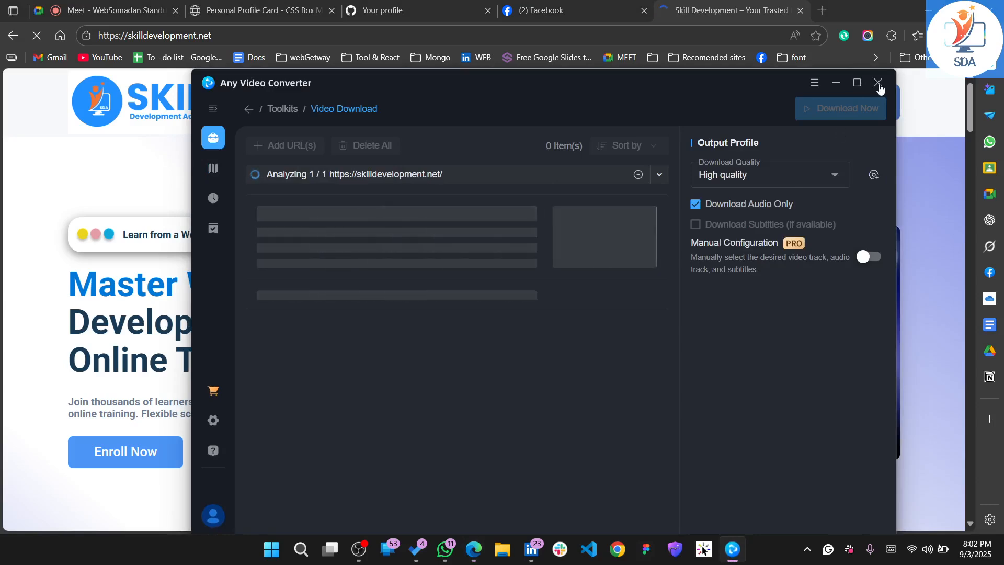
pyautogui.click(879, 83)
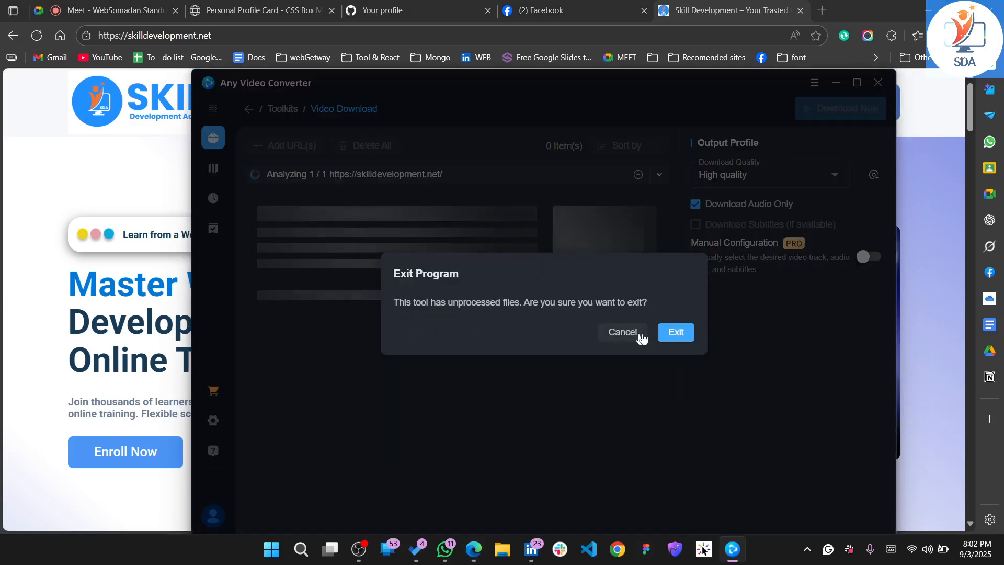
pyautogui.click(673, 331)
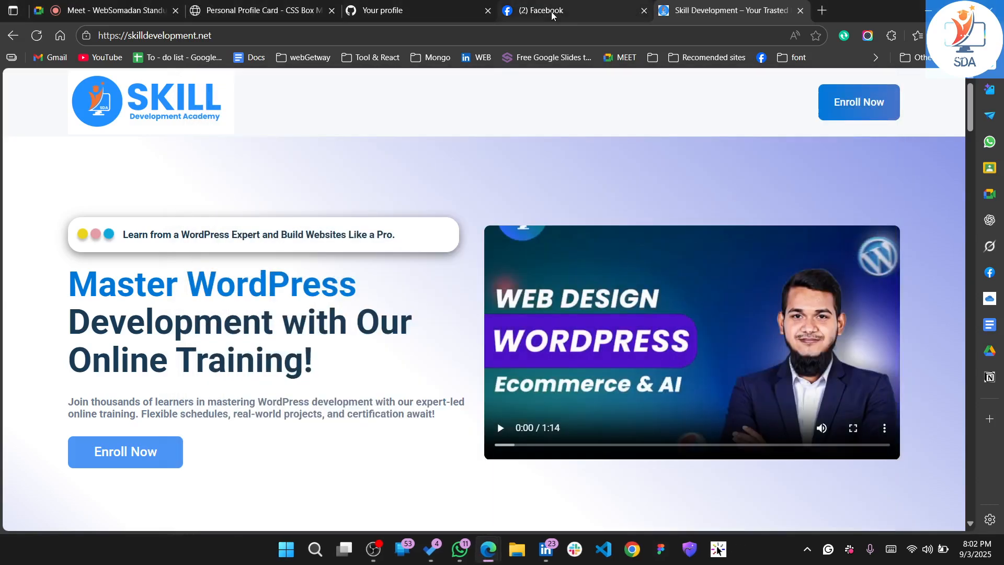
pyautogui.click(551, 16)
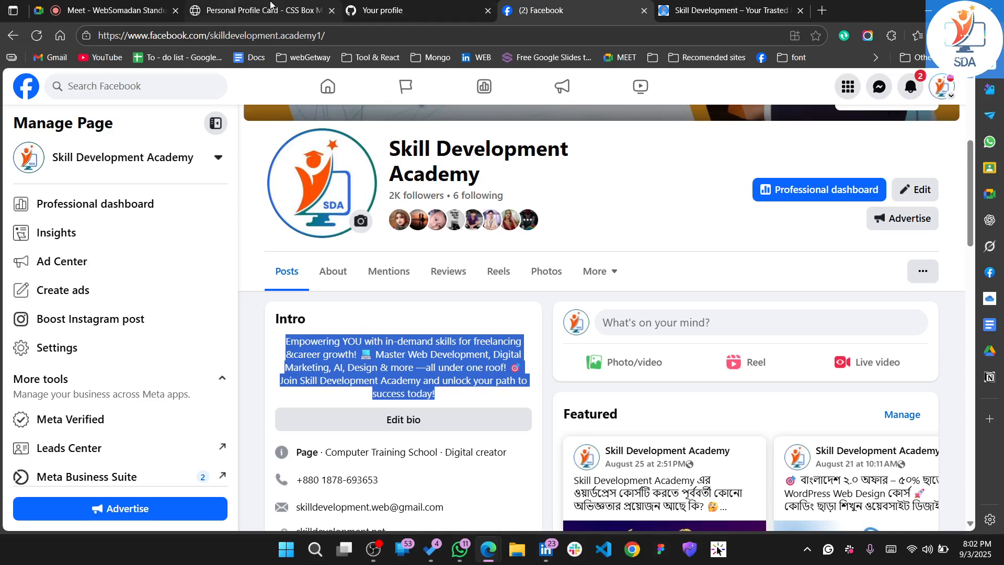
pyautogui.click(298, 10)
pyautogui.click(382, 10)
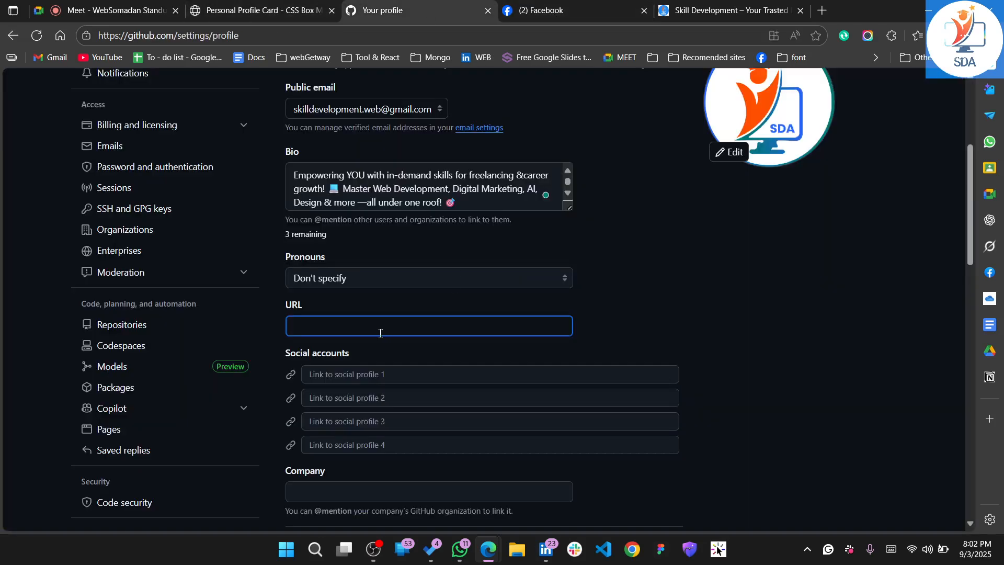
pyautogui.hotkey('ctrl', 'v')
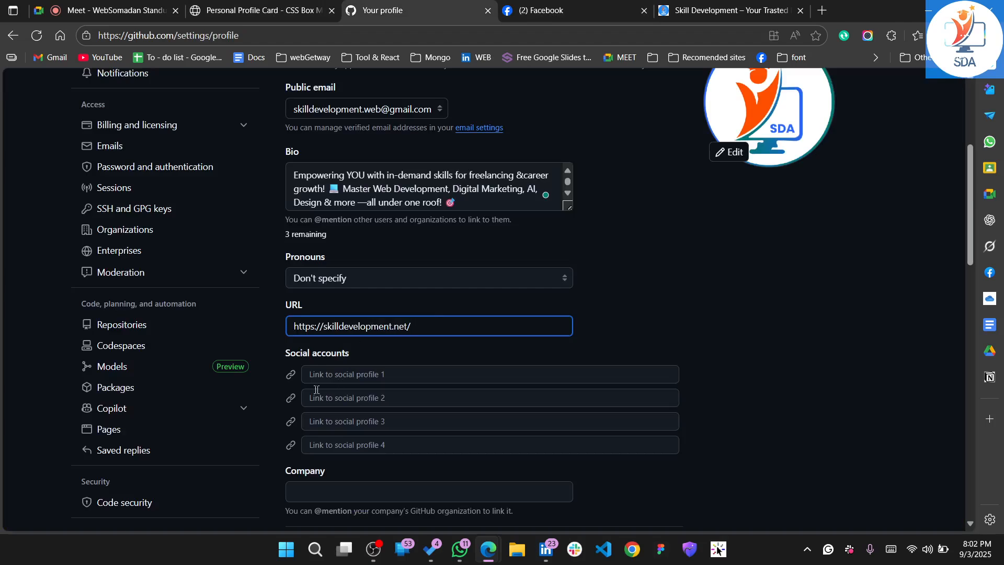
# Copy the Facebook page's address and add it as the first social account link in the GitHub profile
pyautogui.click(575, 10)
pyautogui.click(323, 37)
pyautogui.hotkey('ctrl', 'c')
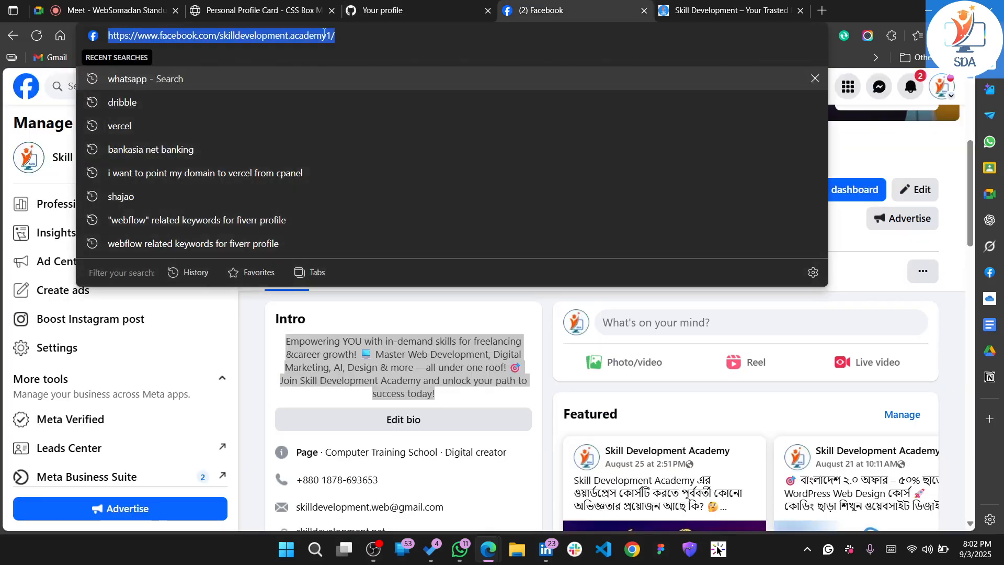
pyautogui.click(379, 8)
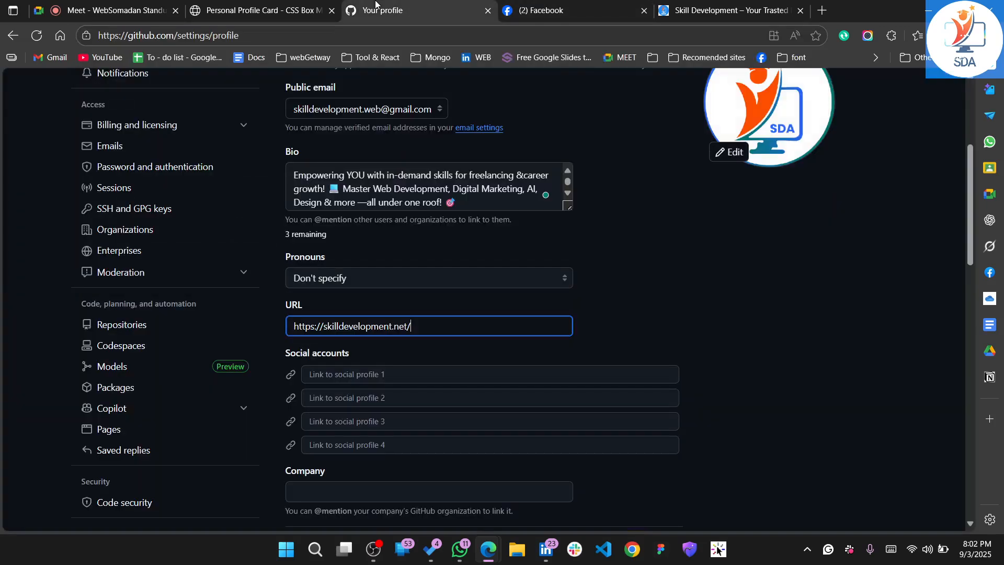
pyautogui.click(371, 373)
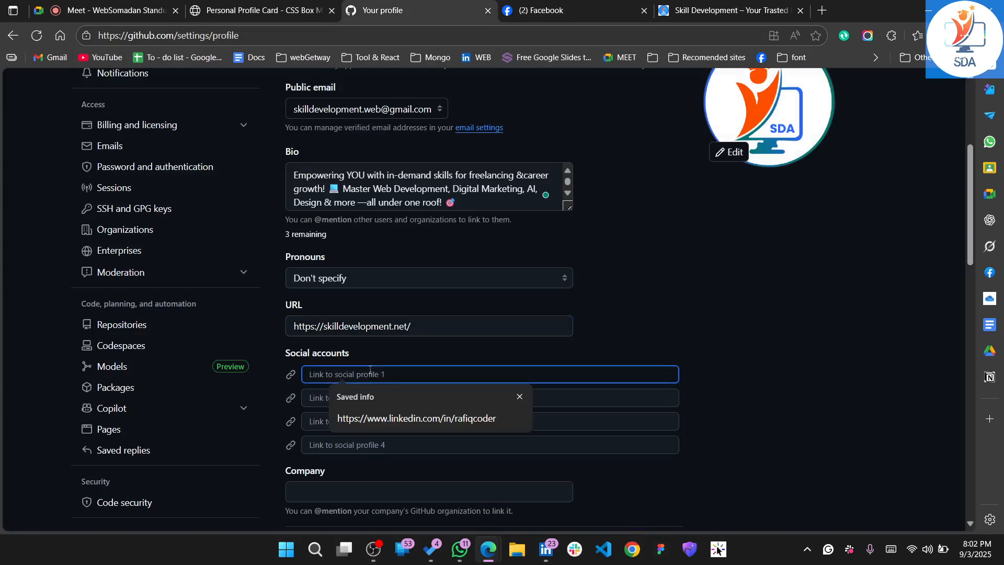
pyautogui.hotkey('ctrl', 'v')
pyautogui.click(674, 335)
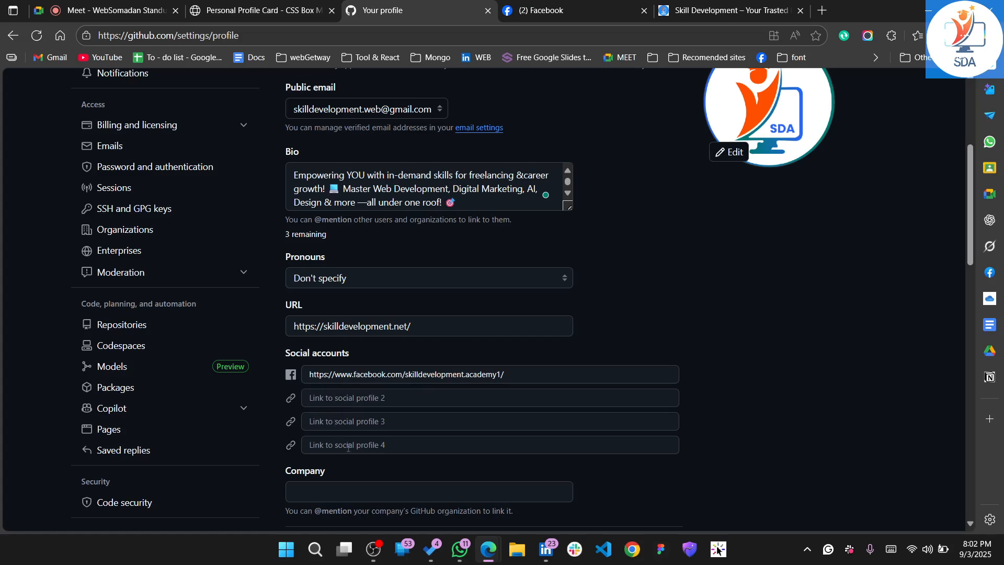
# Check the saved suggestions for the Company field and leave it empty
pyautogui.scroll(-3, 472, 387)
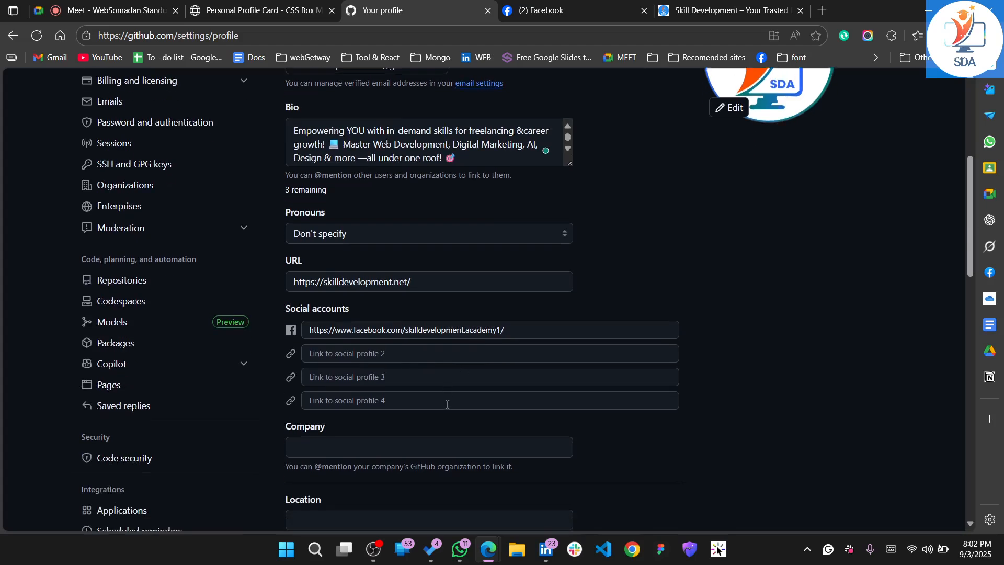
pyautogui.click(334, 303)
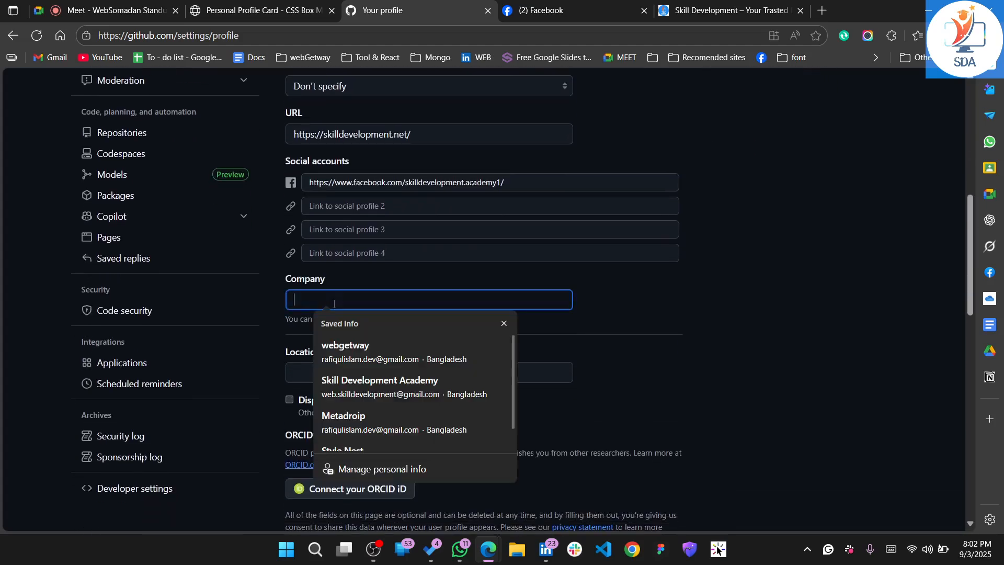
pyautogui.click(559, 329)
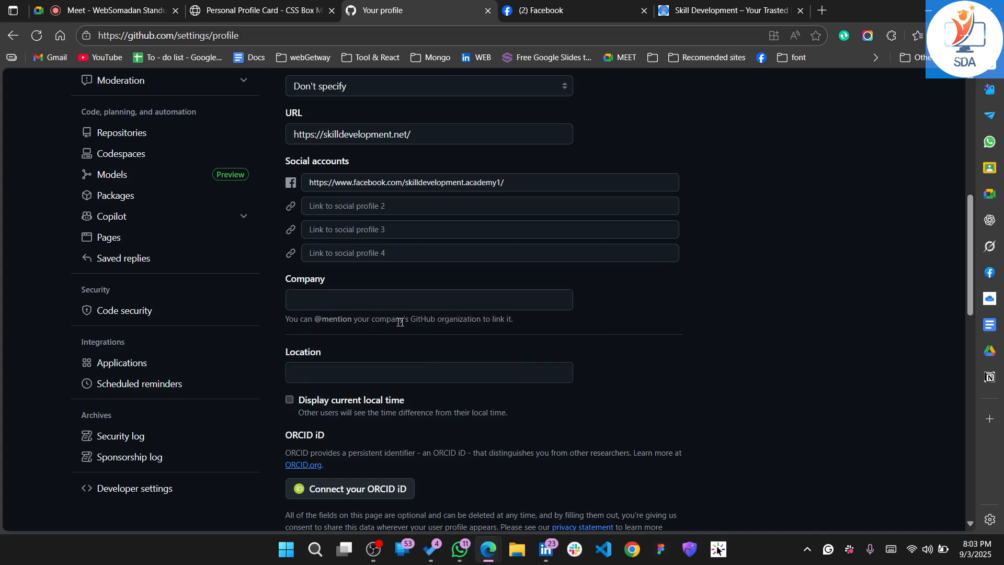
# Enable displaying the current local time on the profile and set the time zone to (GMT+06:00) Dhaka
pyautogui.scroll(-1, 413, 321)
pyautogui.scroll(-1, 334, 328)
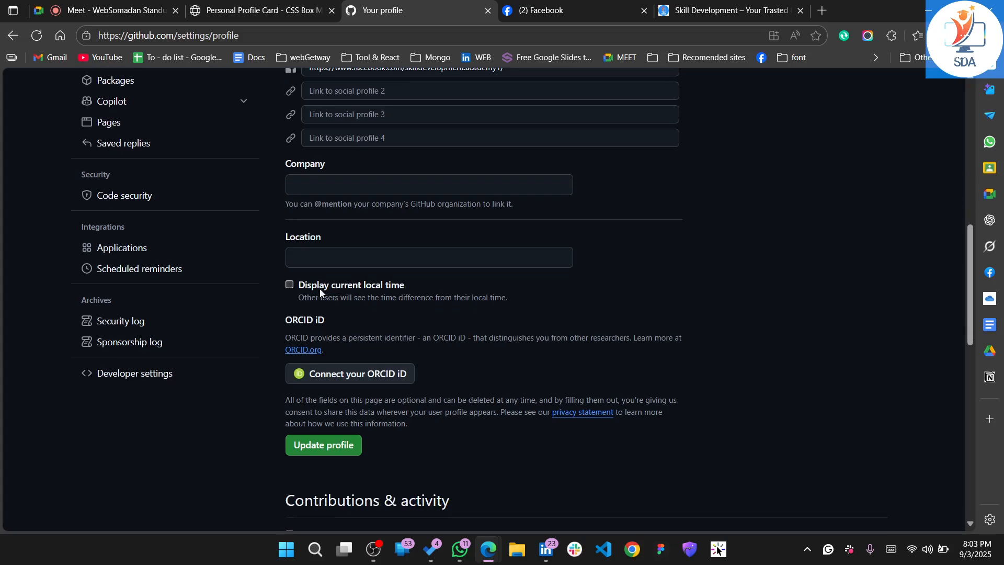
pyautogui.click(290, 285)
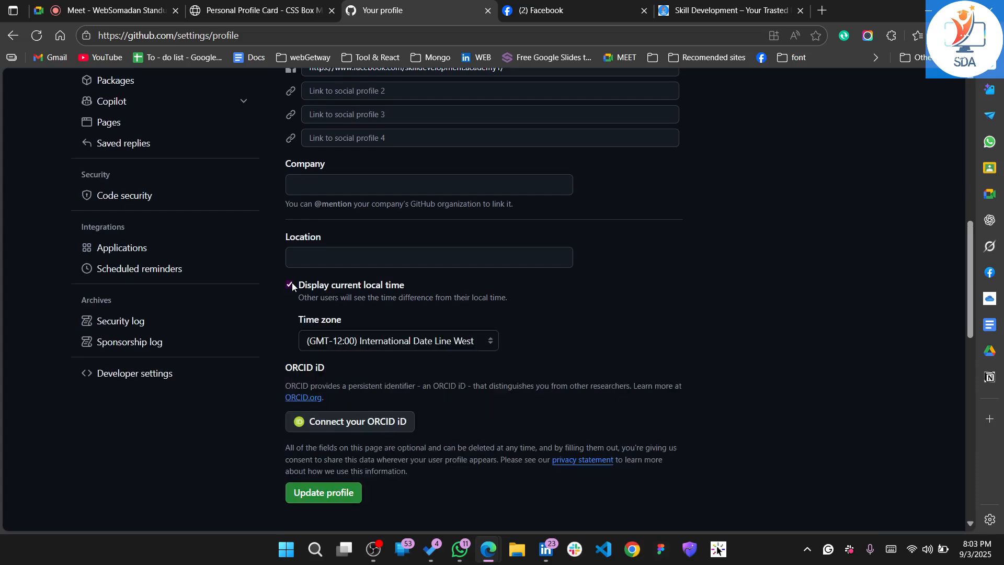
pyautogui.click(416, 341)
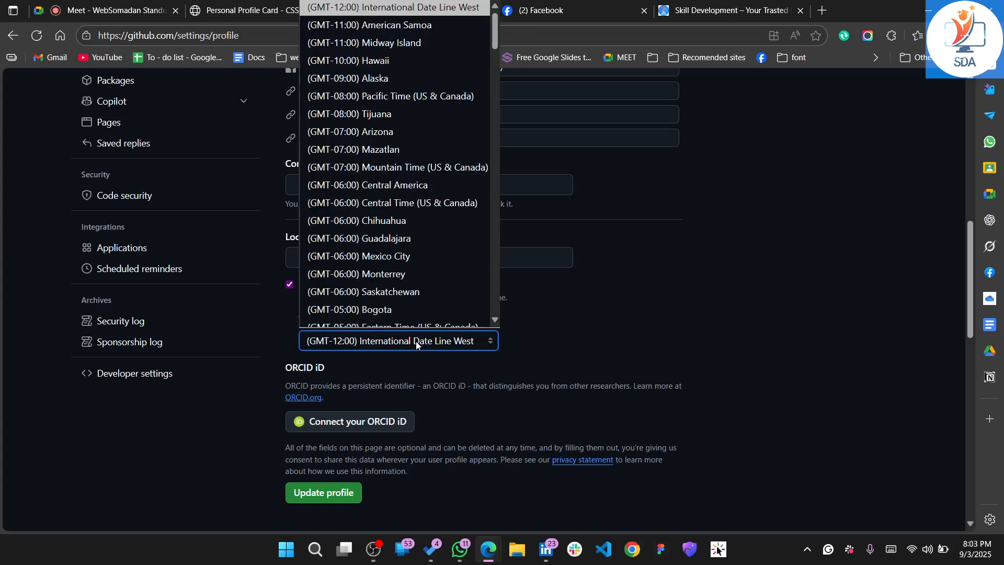
pyautogui.scroll(-3, 384, 240)
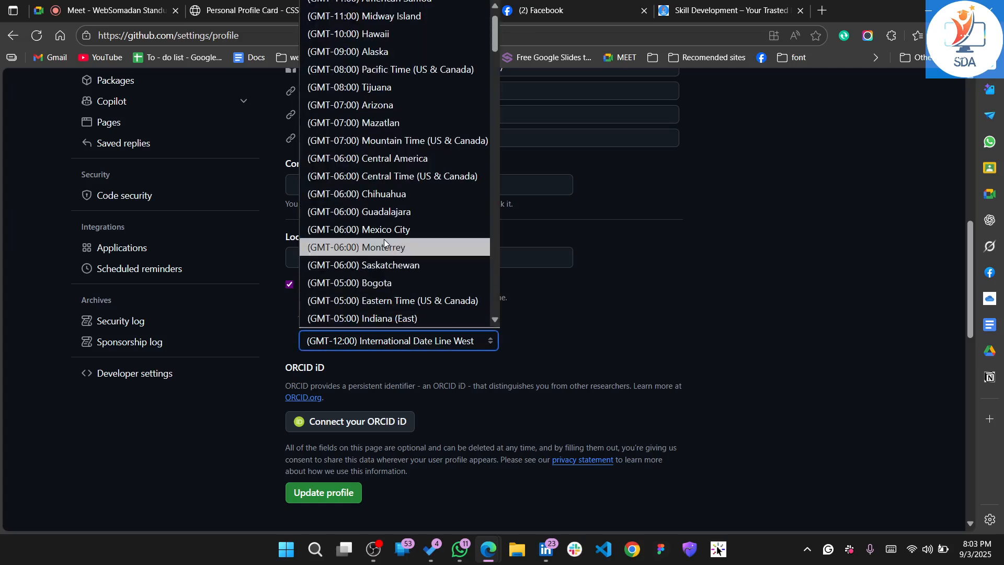
pyautogui.scroll(-5, 385, 242)
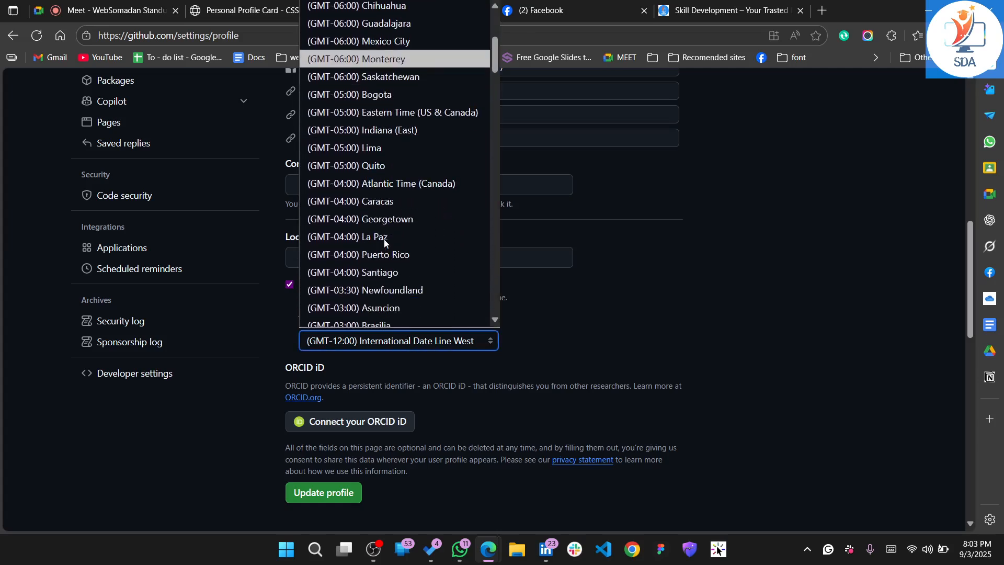
pyautogui.scroll(-15, 384, 242)
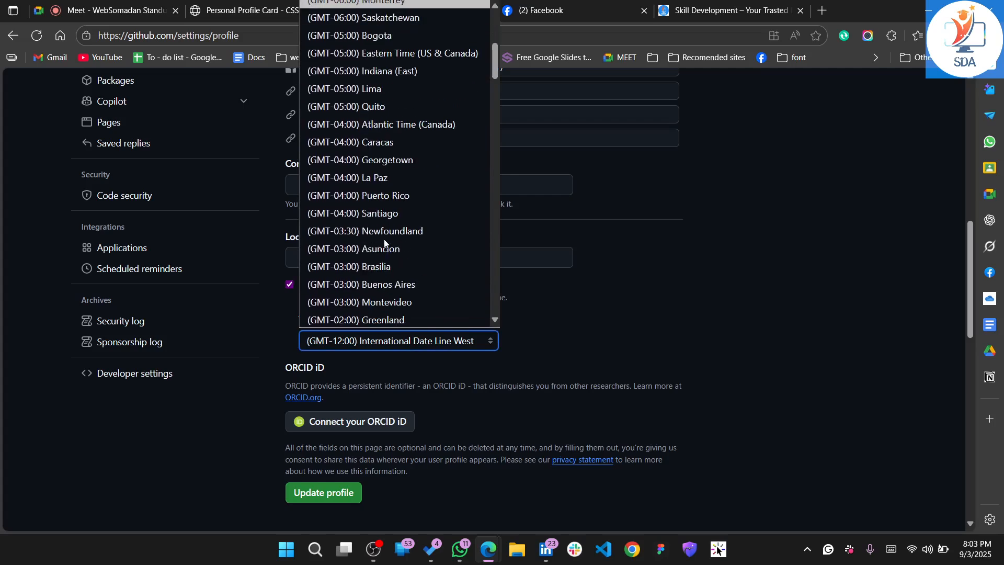
pyautogui.scroll(-20, 383, 241)
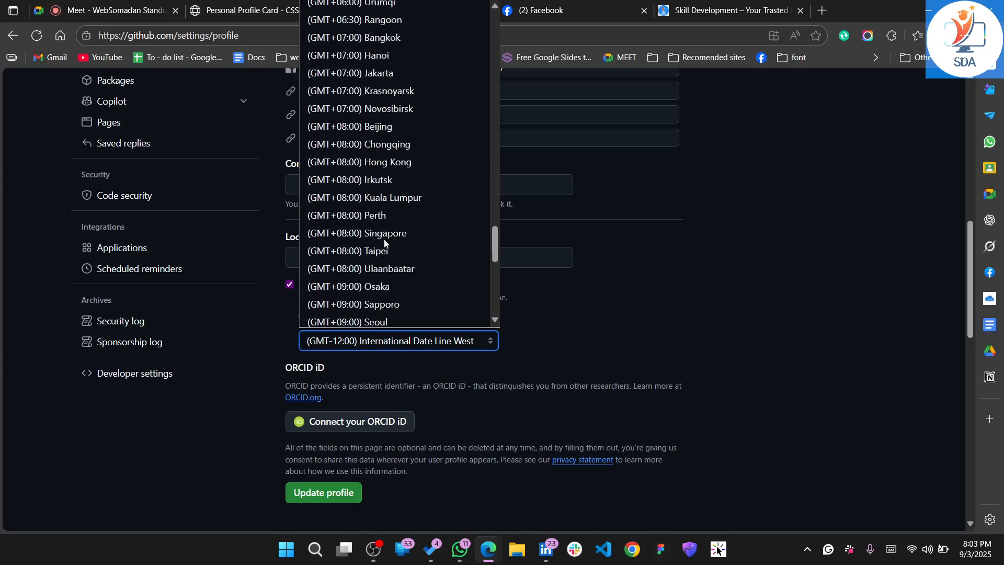
pyautogui.scroll(6, 384, 240)
pyautogui.scroll(4, 384, 239)
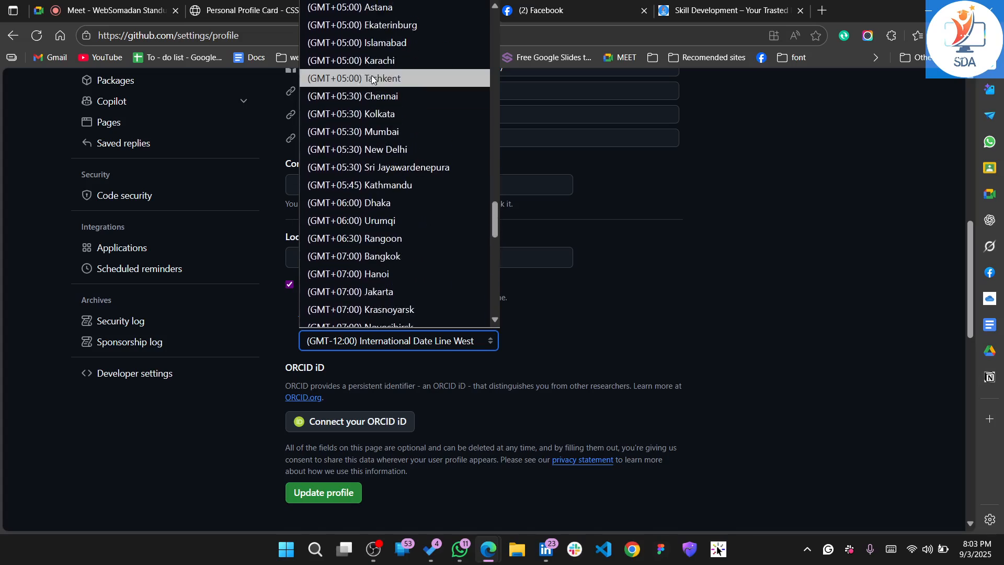
pyautogui.click(361, 204)
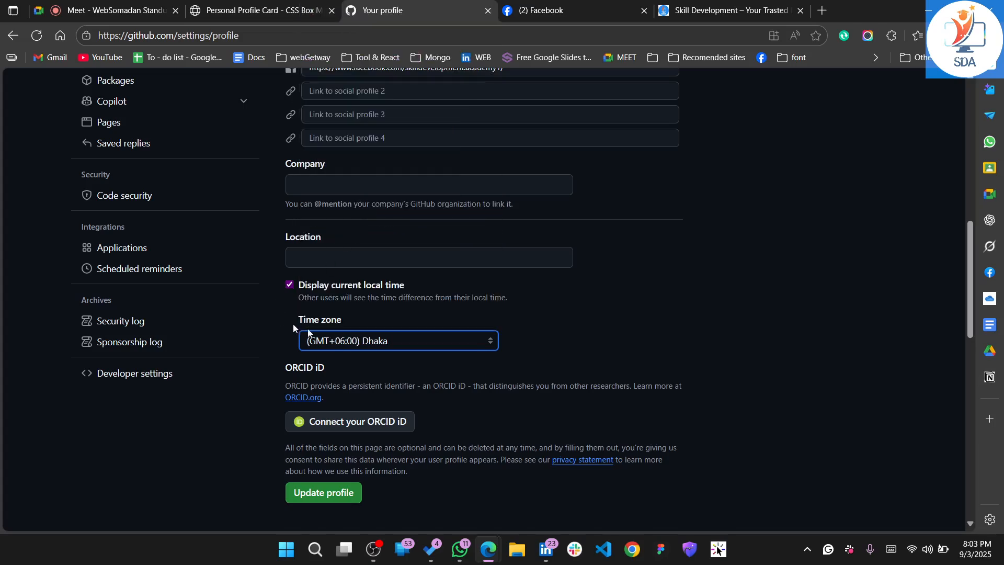
pyautogui.click(560, 318)
# Set the profile's location to Bangladesh
pyautogui.scroll(-1, 400, 321)
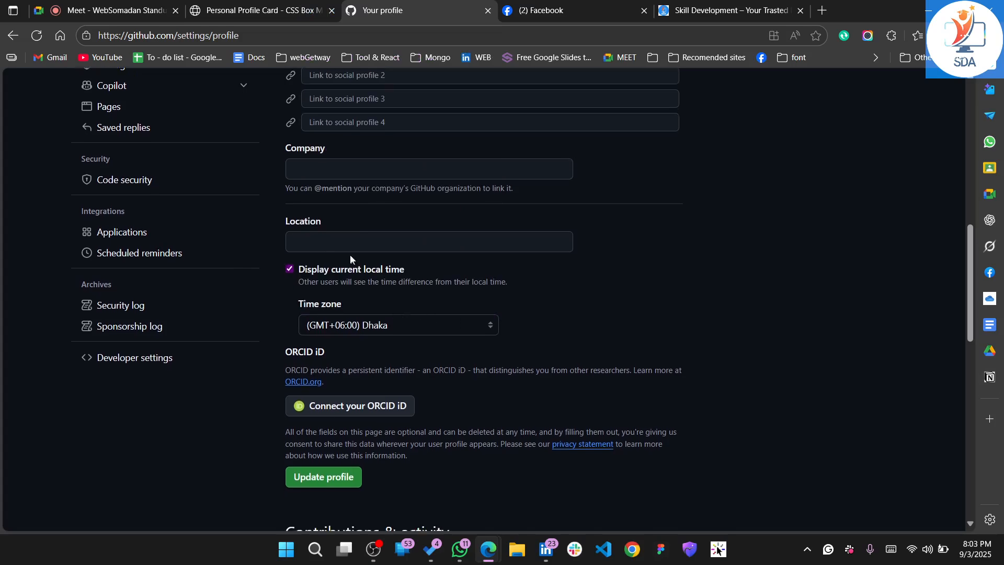
pyautogui.click(347, 242)
pyautogui.write('B')
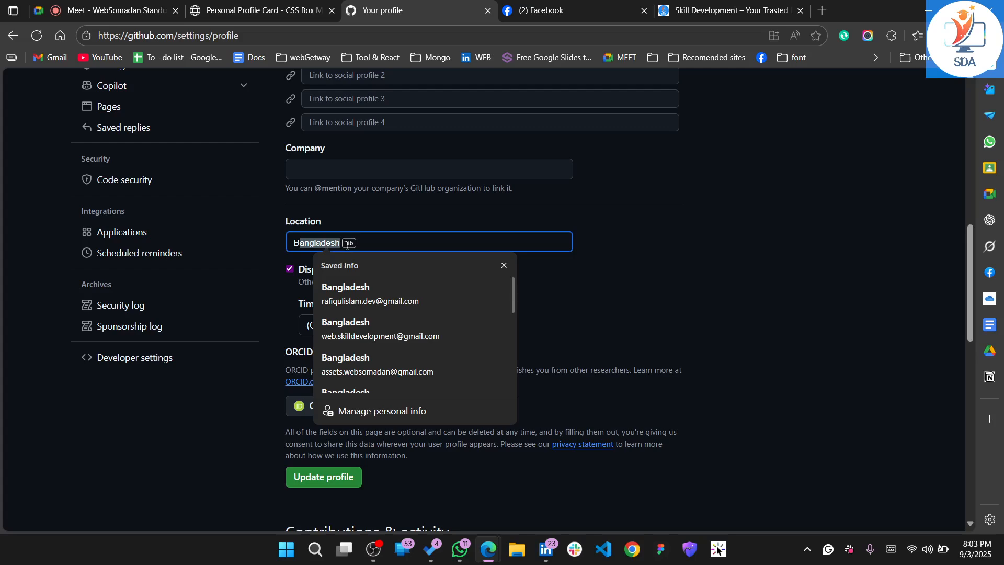
pyautogui.press('Return')
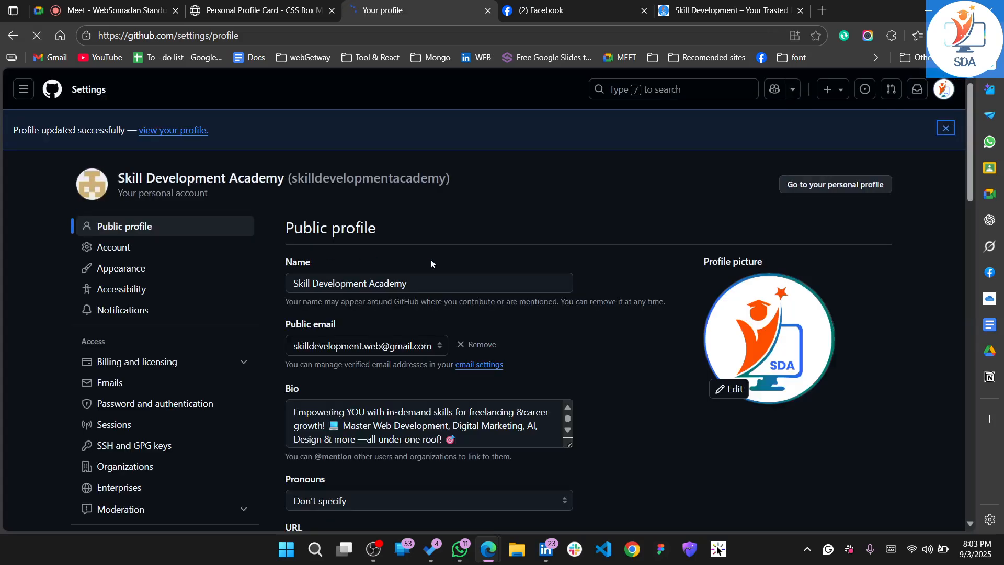
pyautogui.scroll(-6, 390, 355)
pyautogui.scroll(-2, 390, 356)
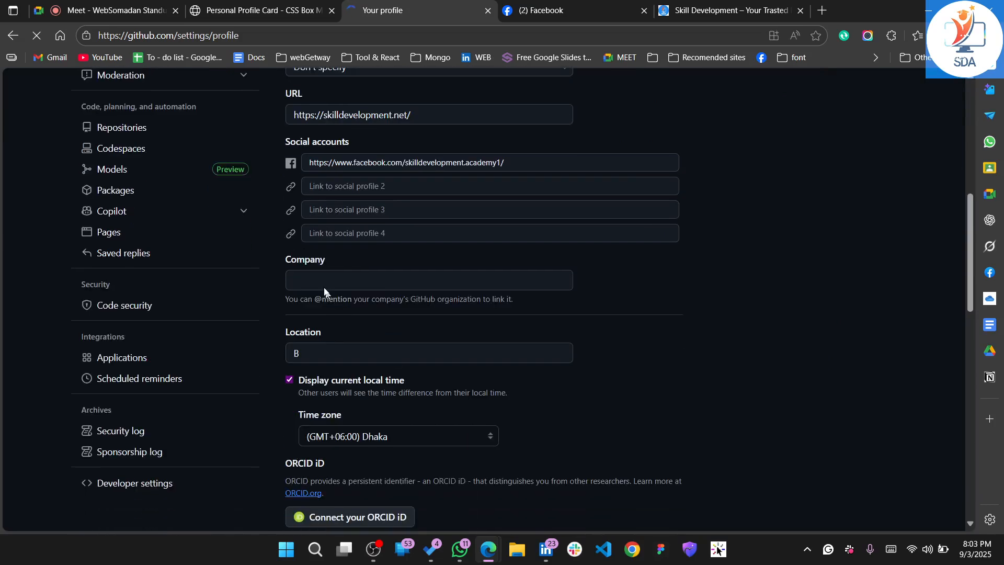
pyautogui.click(323, 355)
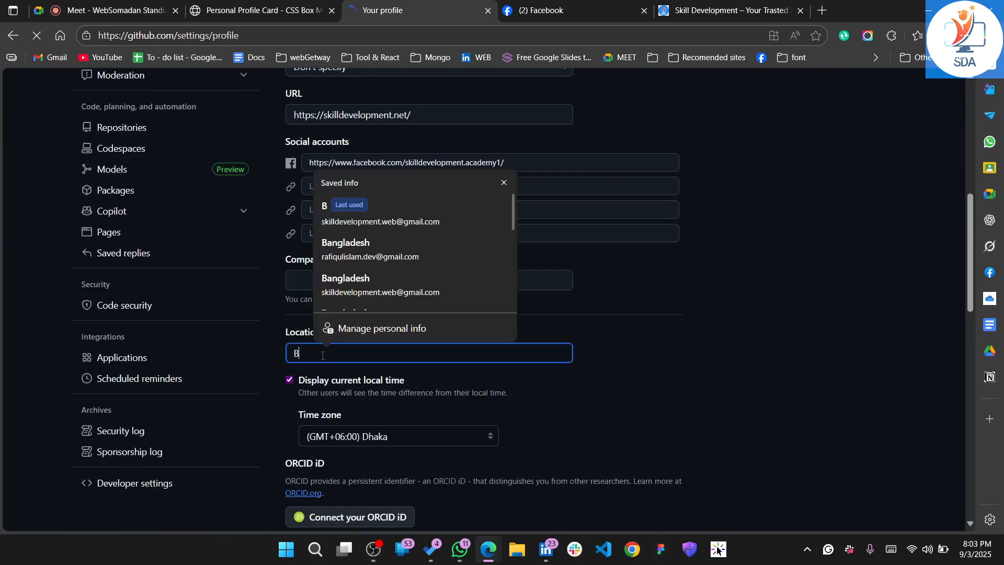
pyautogui.write('an')
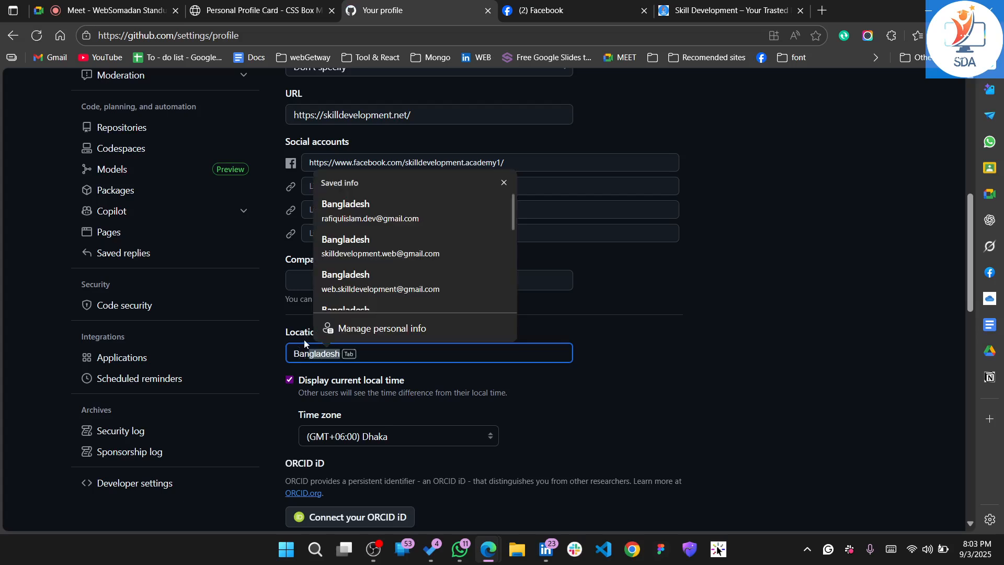
pyautogui.press('Tab')
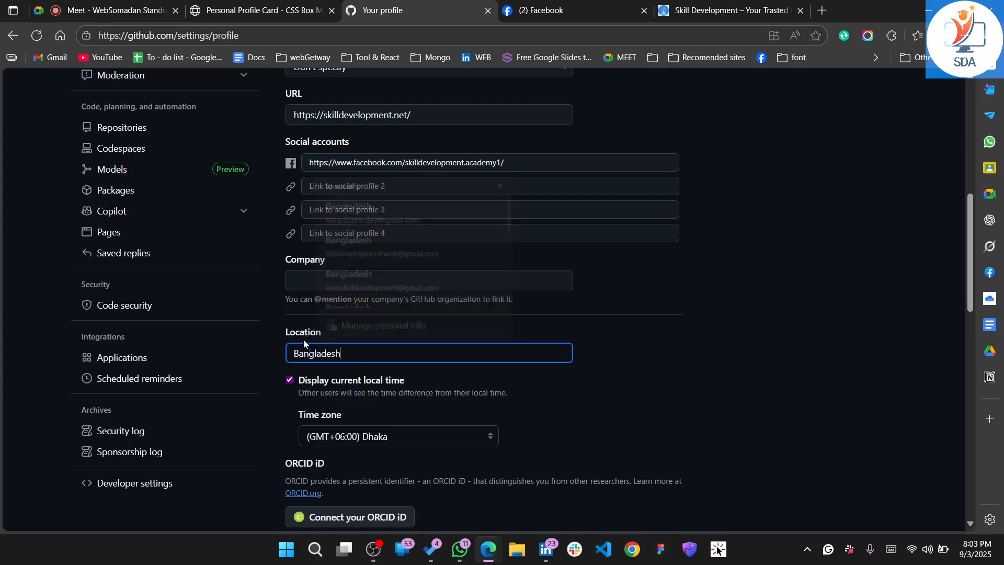
pyautogui.click(732, 389)
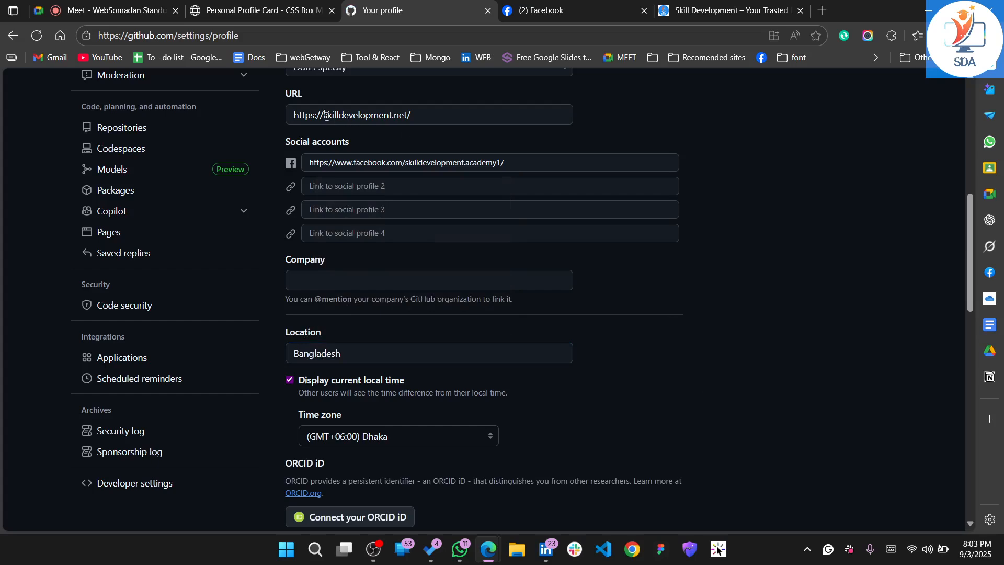
pyautogui.click(421, 121)
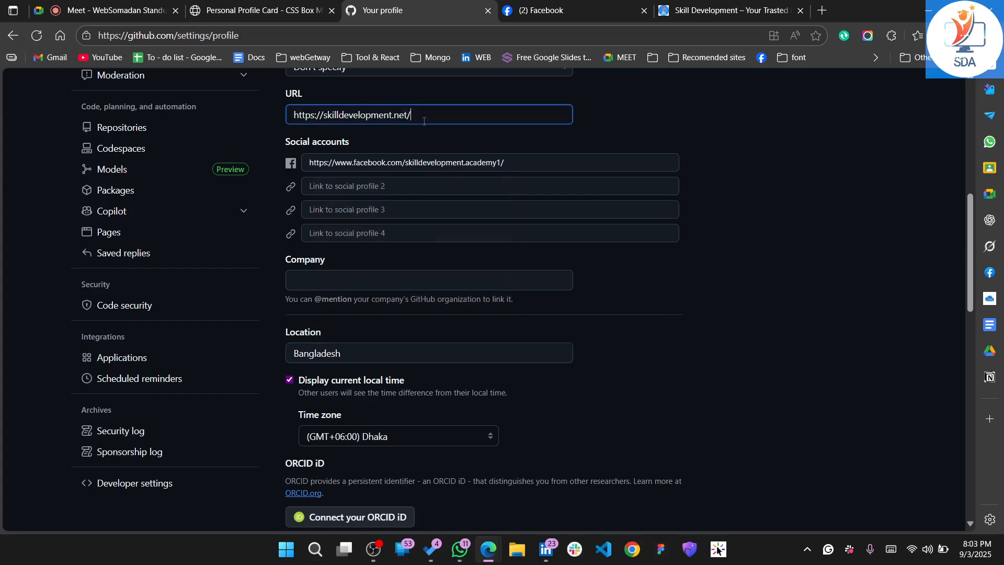
pyautogui.press('BackSpace')
pyautogui.click(740, 369)
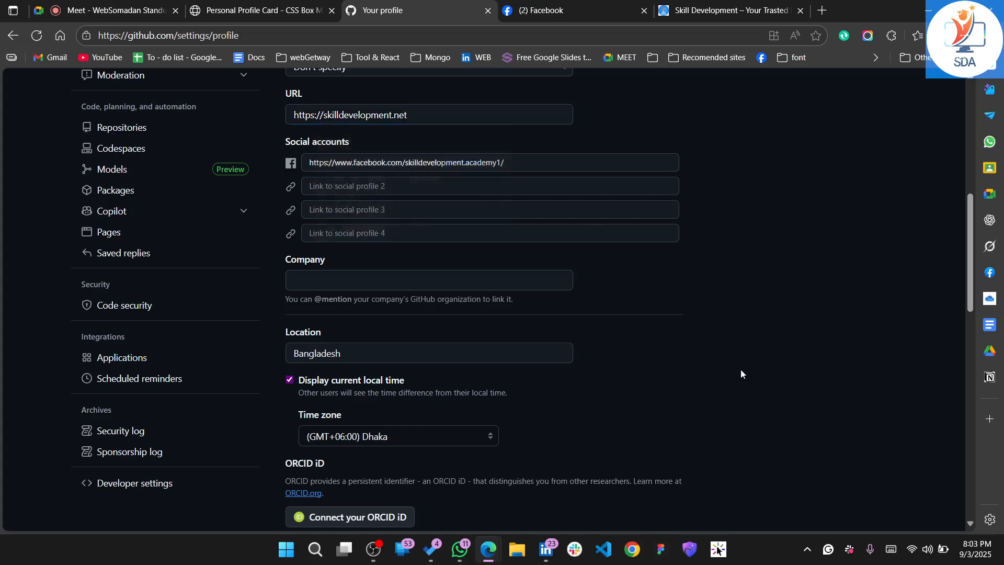
pyautogui.scroll(-3, 740, 369)
pyautogui.scroll(5, 465, 294)
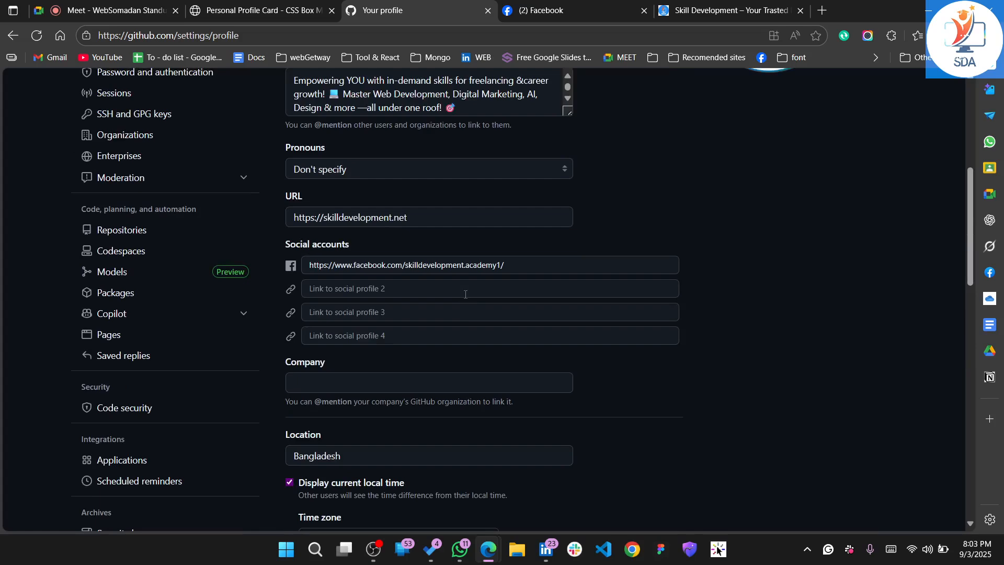
pyautogui.scroll(2, 465, 294)
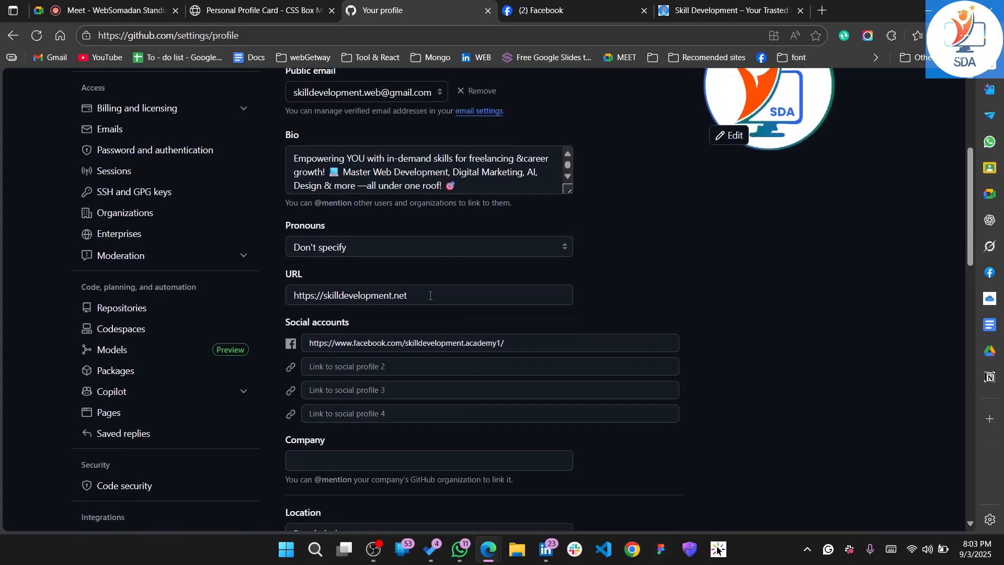
pyautogui.moveTo(431, 296); pyautogui.dragTo(292, 294)
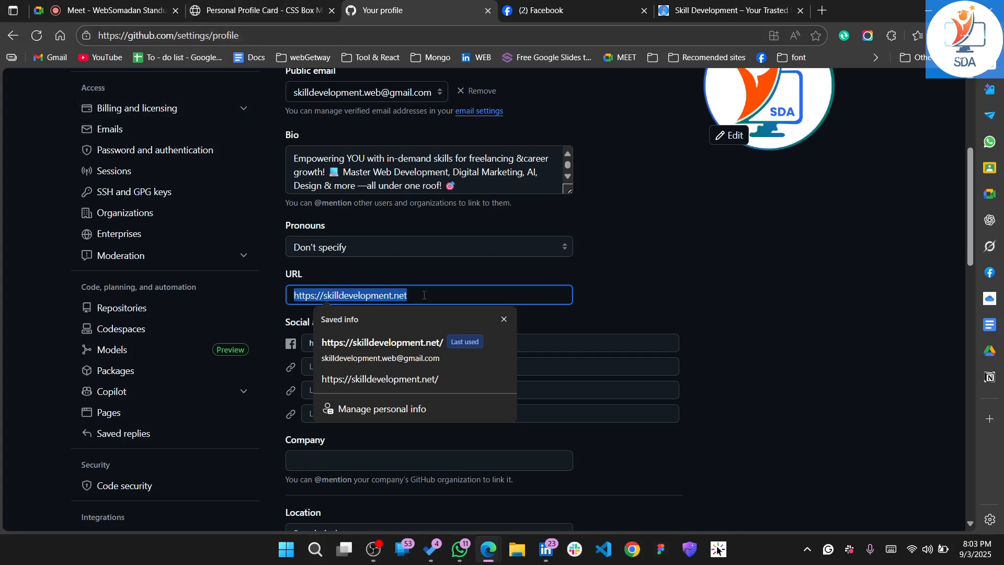
pyautogui.click(839, 287)
# Save the changes to the public profile
pyautogui.scroll(-6, 475, 426)
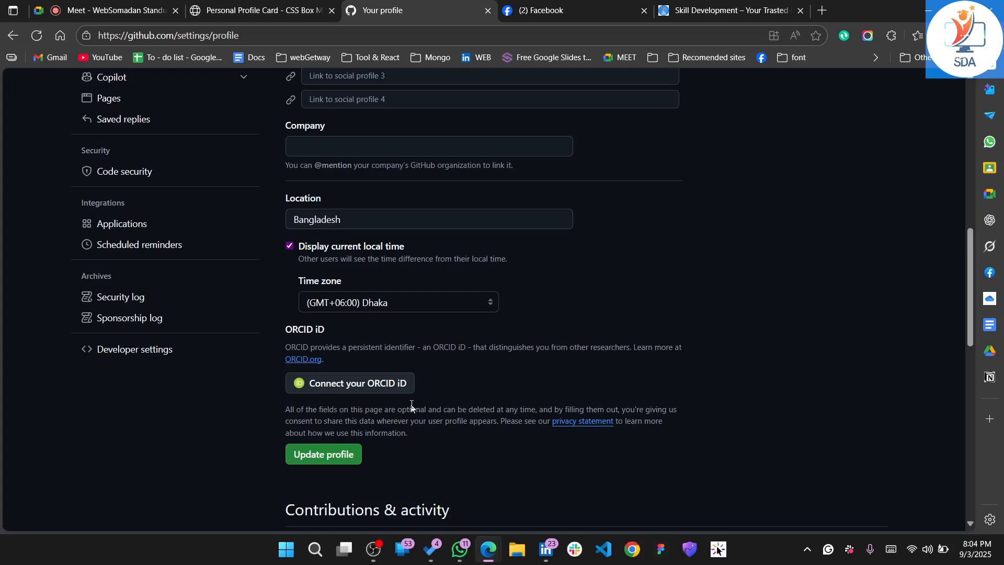
pyautogui.scroll(-2, 412, 408)
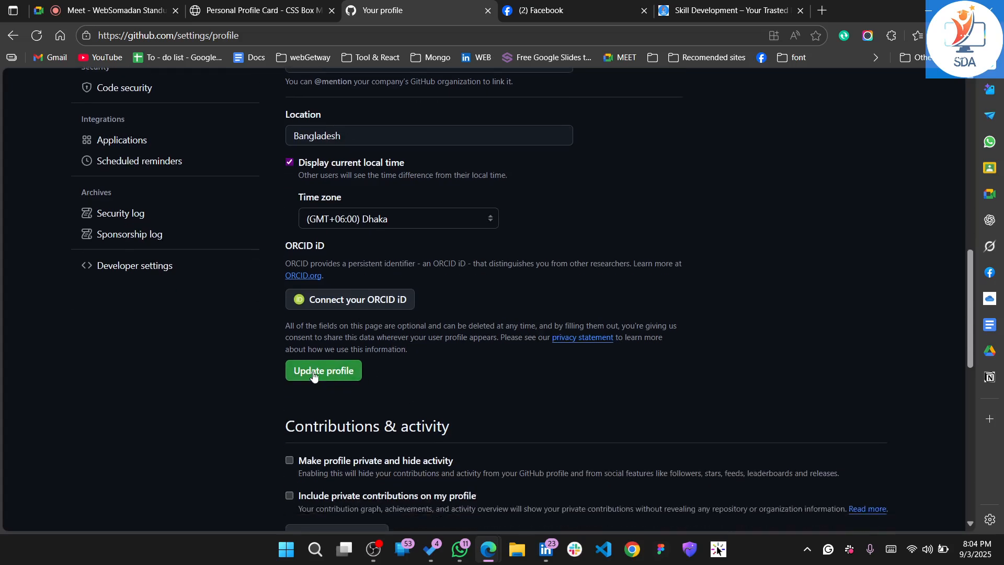
pyautogui.click(315, 376)
pyautogui.scroll(-1, 315, 375)
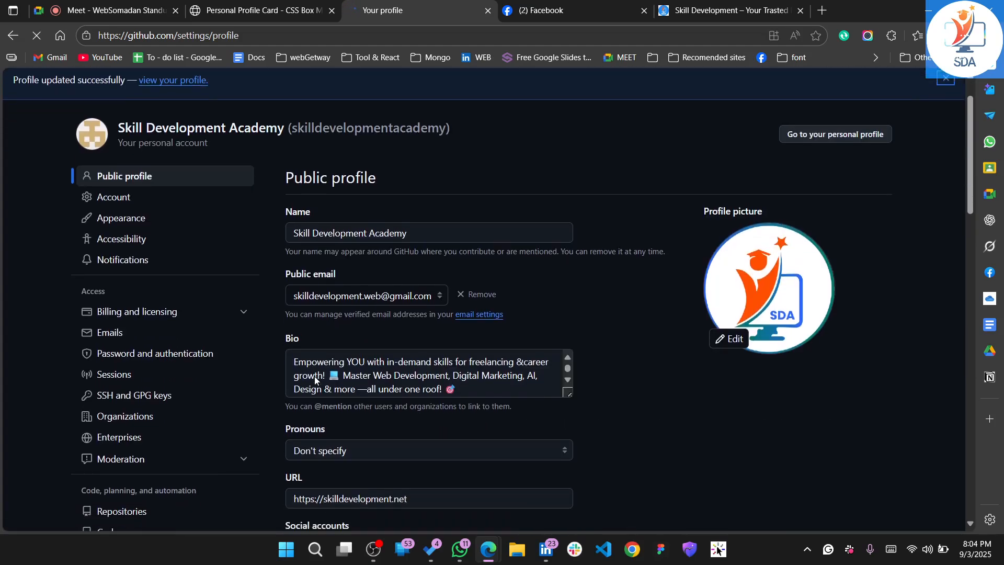
# Review the saved profile fields and the Contributions & activity and Profile settings options on the settings page
pyautogui.scroll(-1, 476, 414)
pyautogui.scroll(-10, 475, 414)
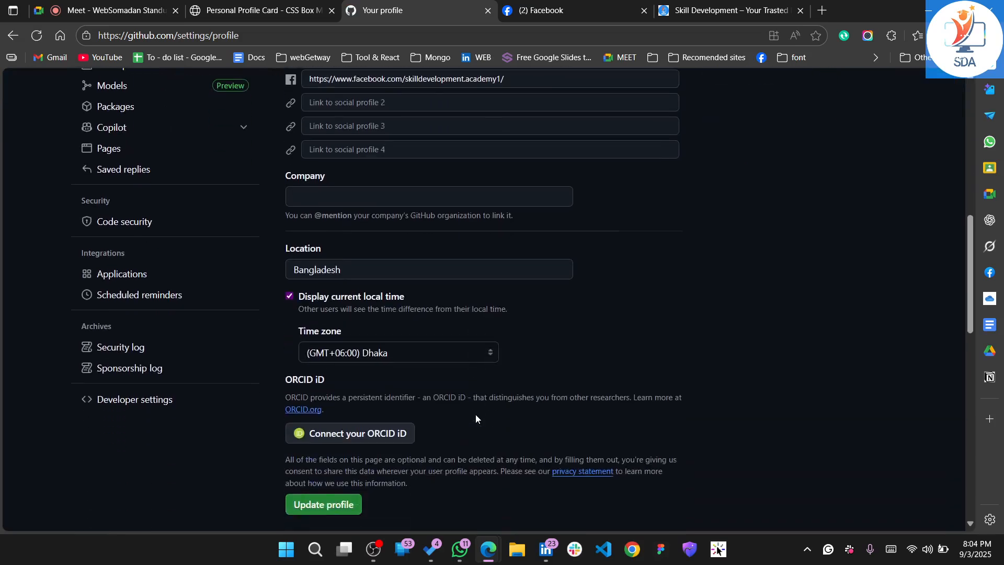
pyautogui.scroll(-8, 397, 342)
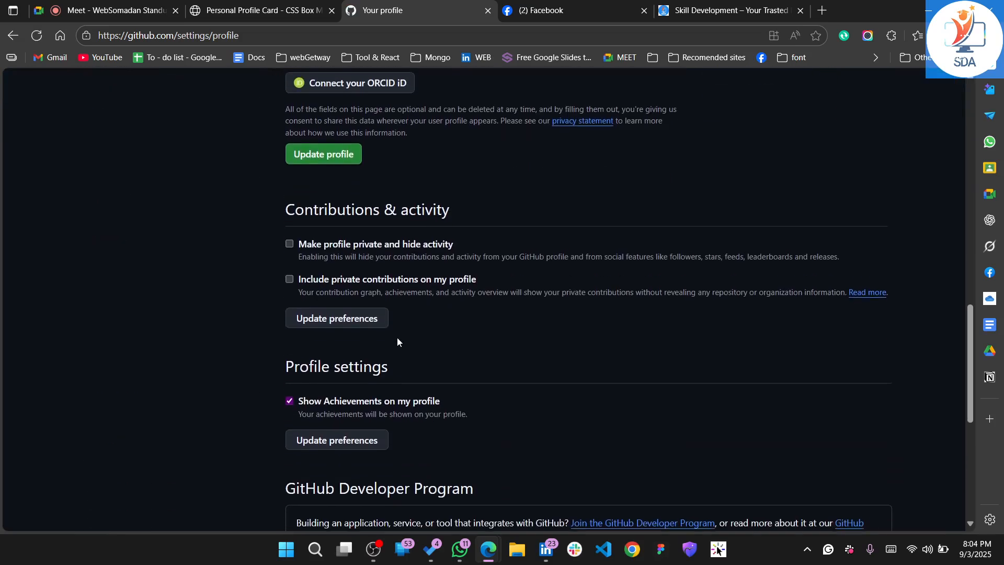
pyautogui.scroll(9, 397, 337)
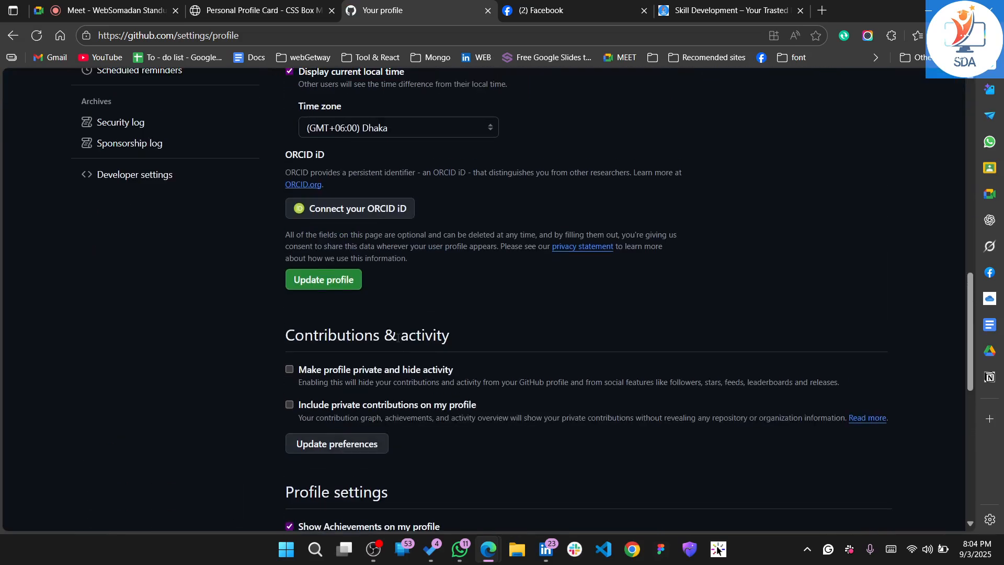
pyautogui.scroll(-1, 372, 315)
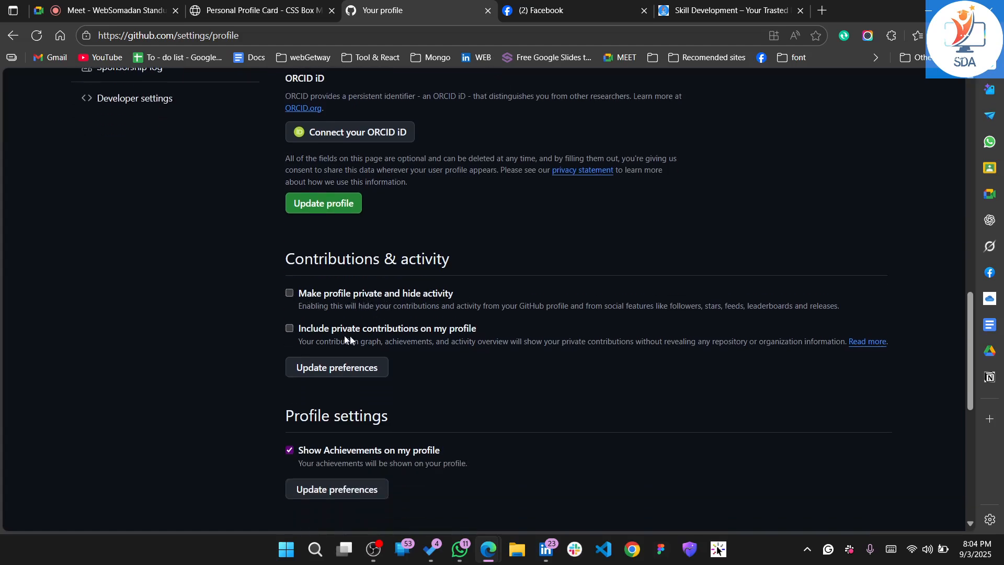
pyautogui.scroll(-1, 350, 340)
pyautogui.scroll(-1, 384, 344)
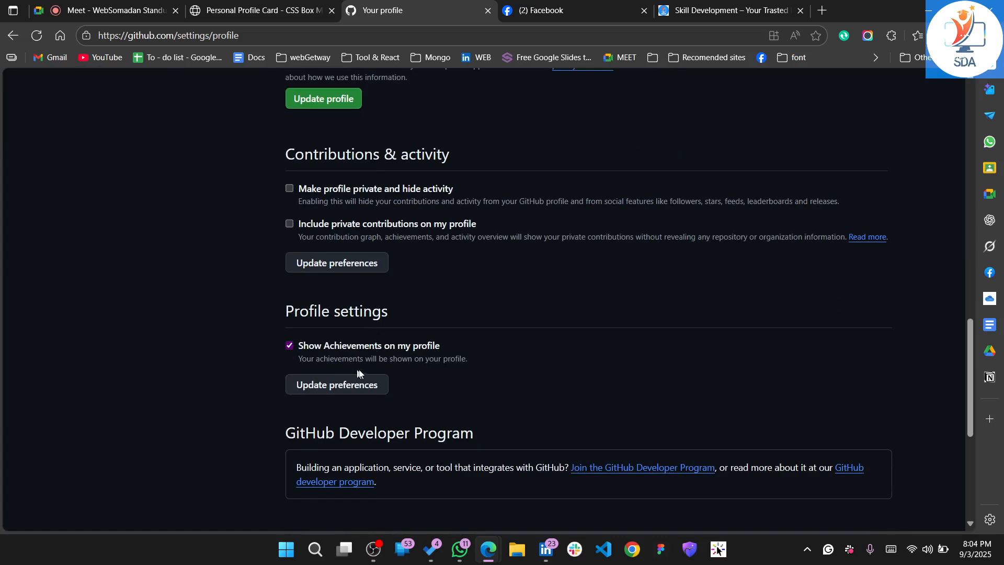
pyautogui.scroll(-1, 384, 394)
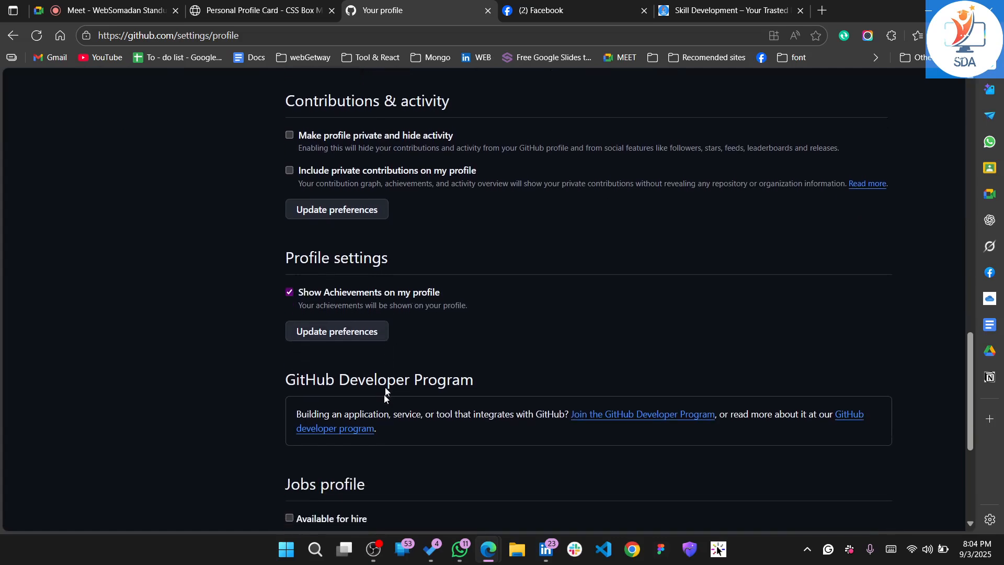
# Mark the account as available for hire in the jobs profile and save it
pyautogui.scroll(-2, 342, 329)
pyautogui.scroll(-3, 322, 412)
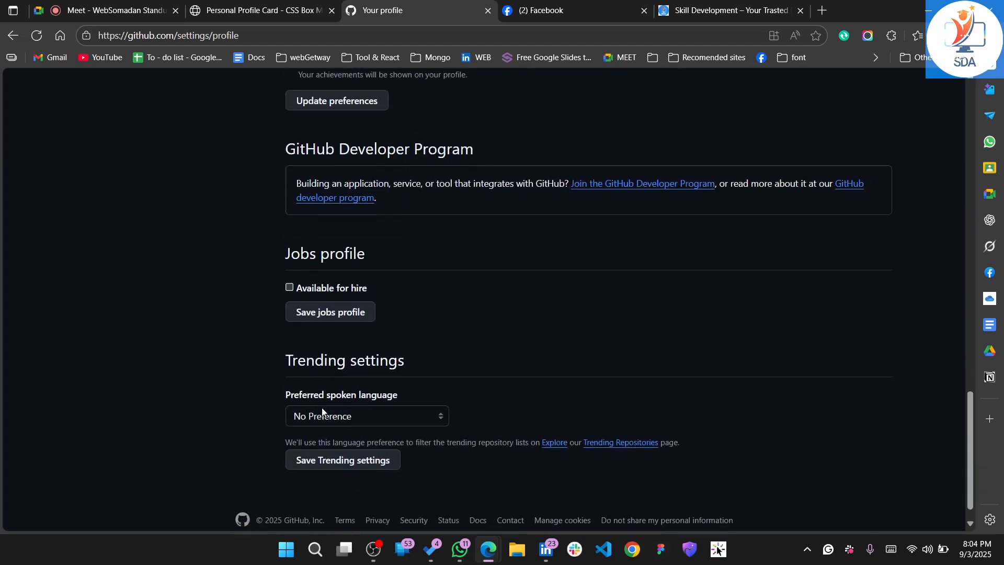
pyautogui.click(289, 286)
pyautogui.click(338, 313)
# Set the preferred spoken language to English and save the trending settings
pyautogui.scroll(-15, 337, 312)
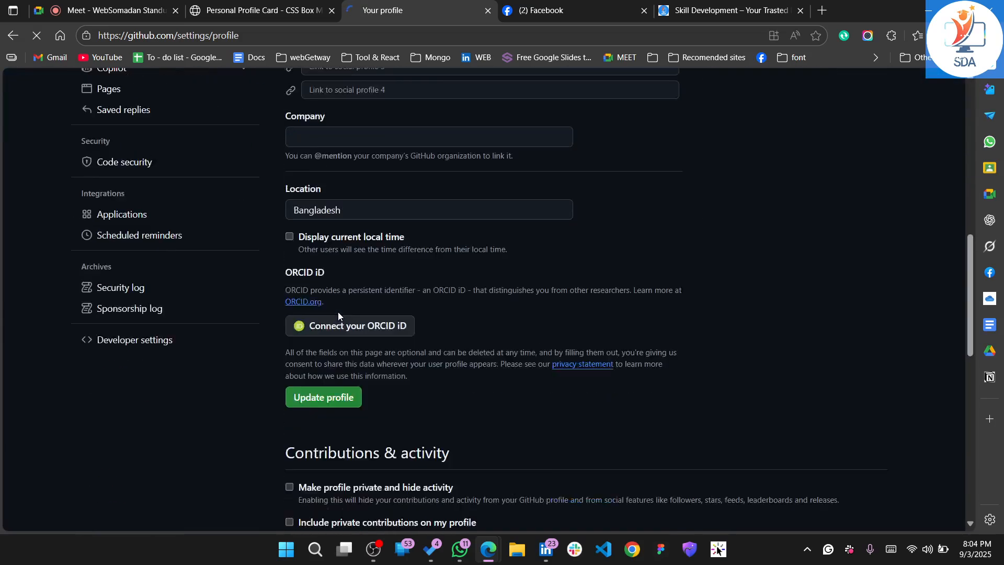
pyautogui.scroll(-7, 337, 311)
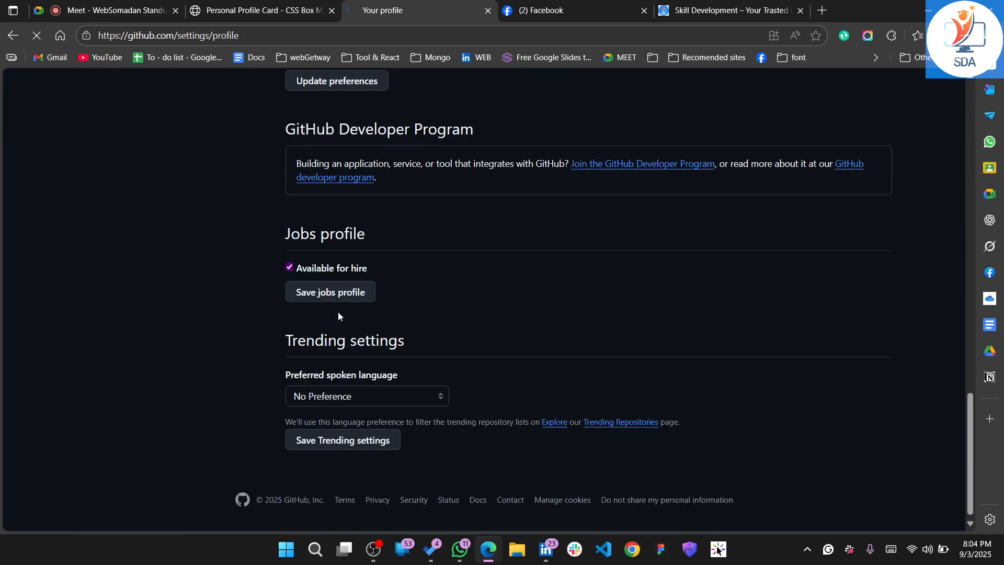
pyautogui.click(338, 396)
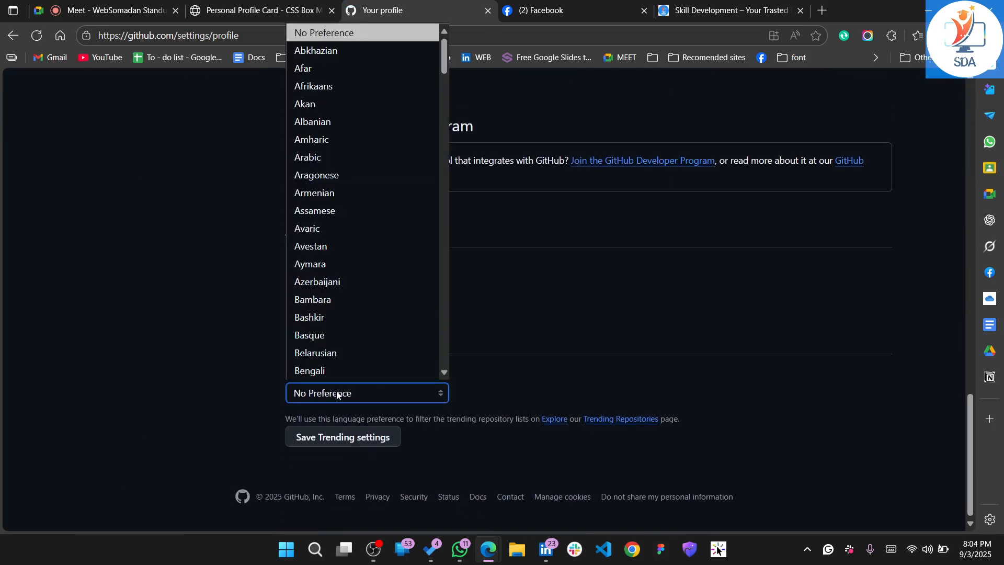
pyautogui.press('e')
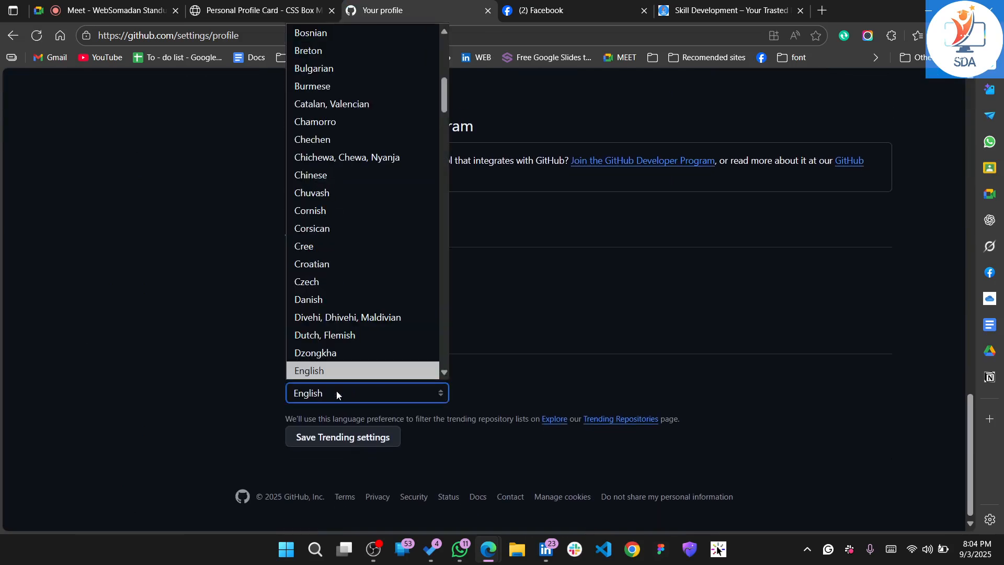
pyautogui.click(354, 368)
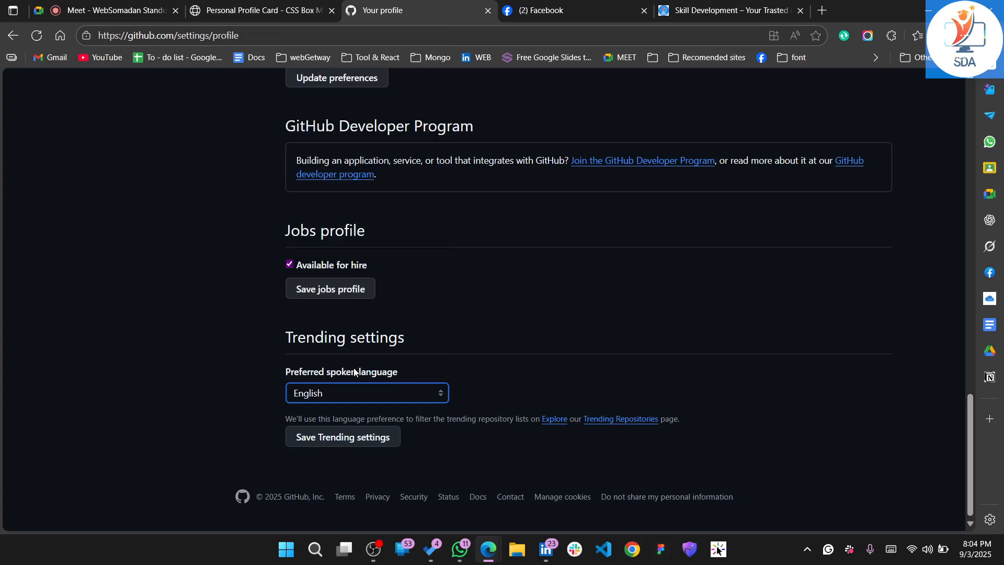
pyautogui.click(335, 439)
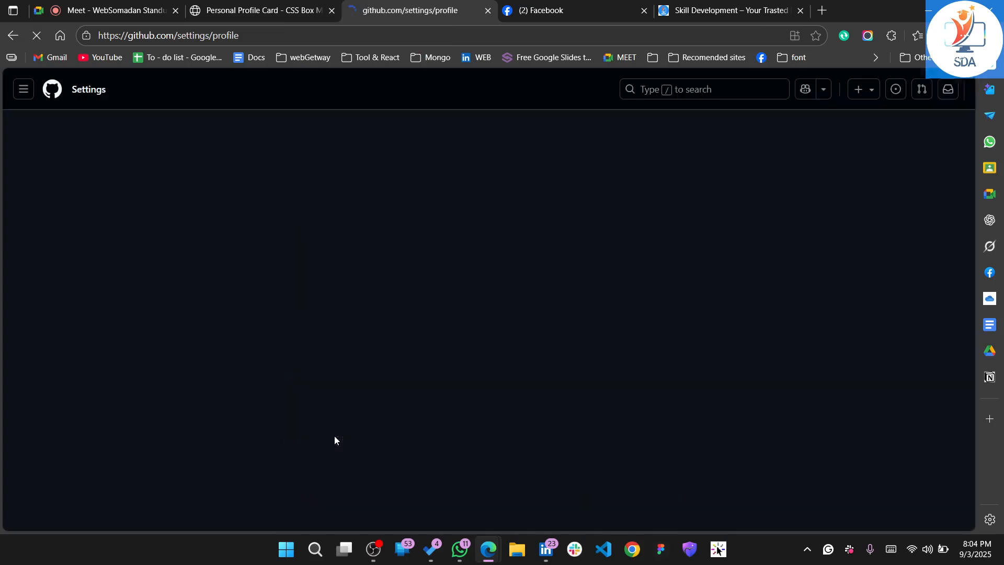
# Check the saved profile settings and open the account's public profile page
pyautogui.scroll(-5, 334, 435)
pyautogui.scroll(-10, 431, 469)
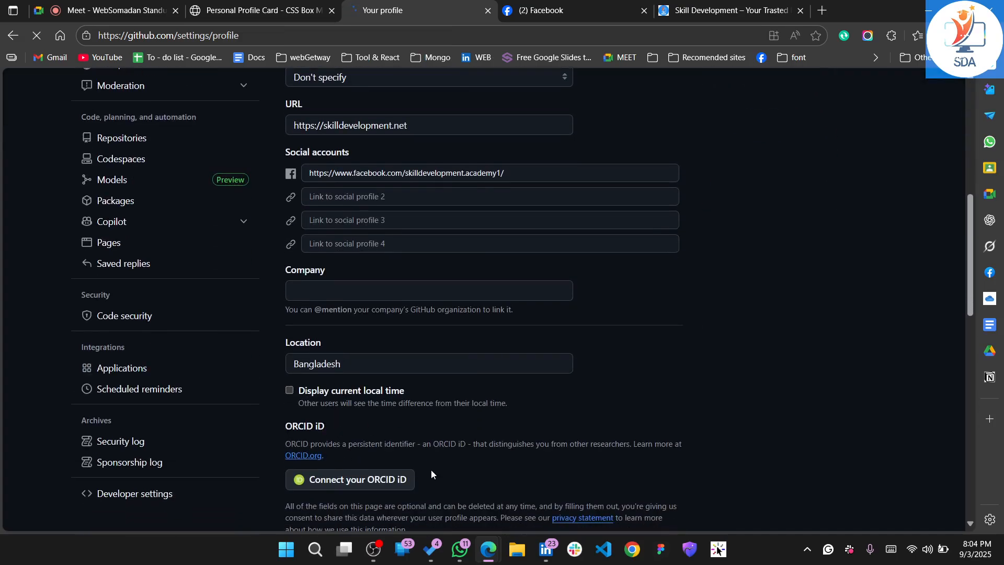
pyautogui.scroll(15, 431, 469)
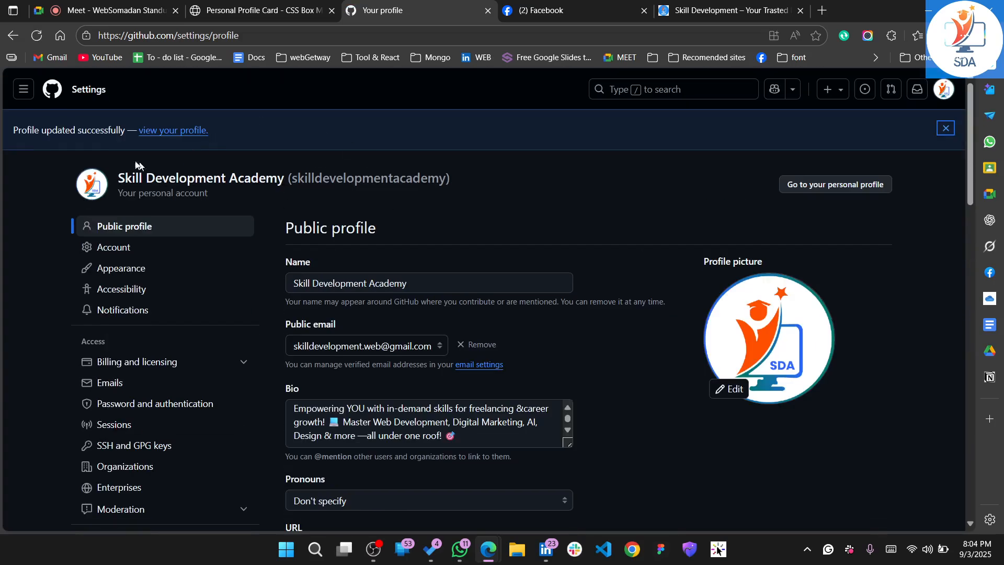
pyautogui.click(182, 129)
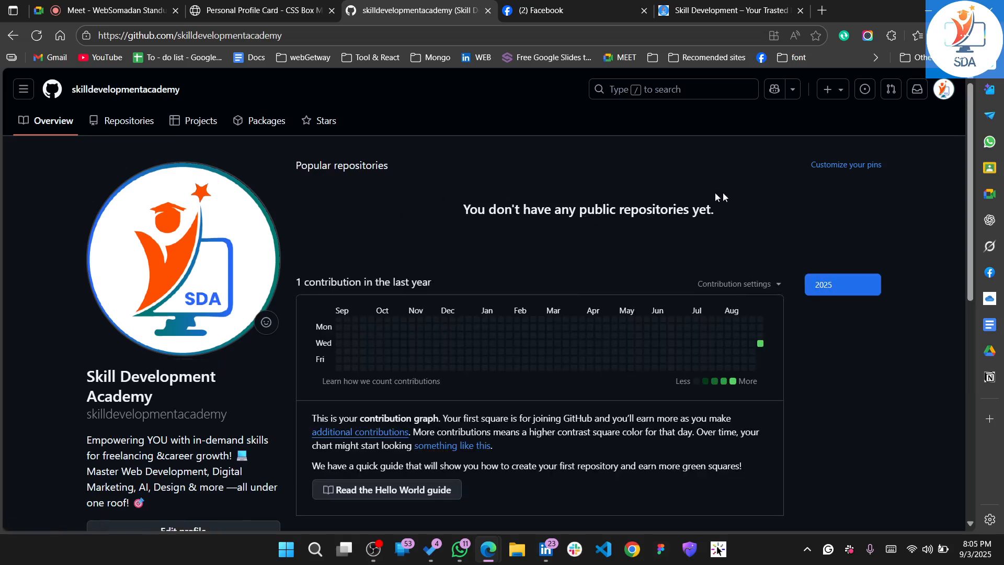
# Examine the public profile's logo, name, bio, location, contact links and contribution activity
pyautogui.scroll(-5, 598, 221)
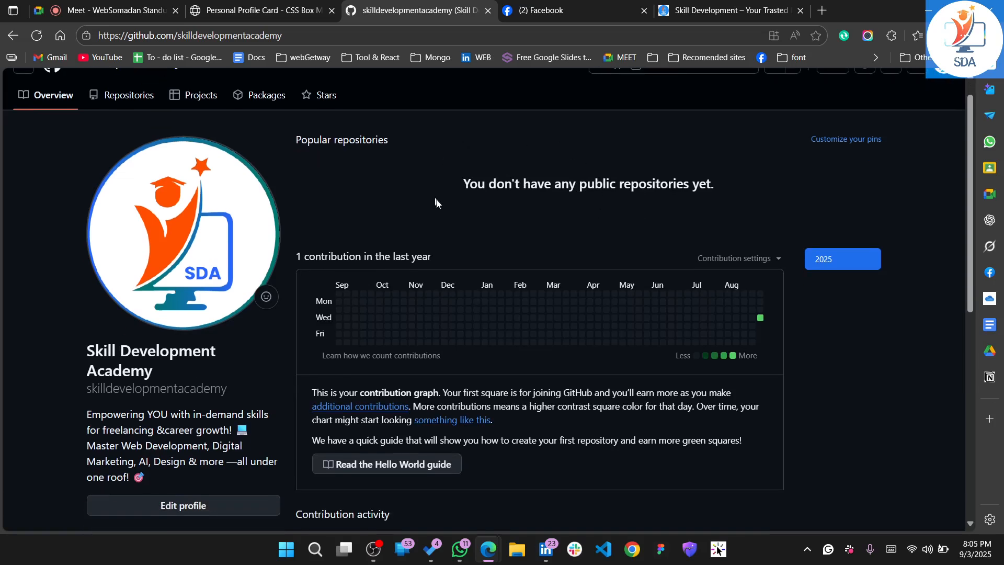
pyautogui.scroll(-3, 461, 210)
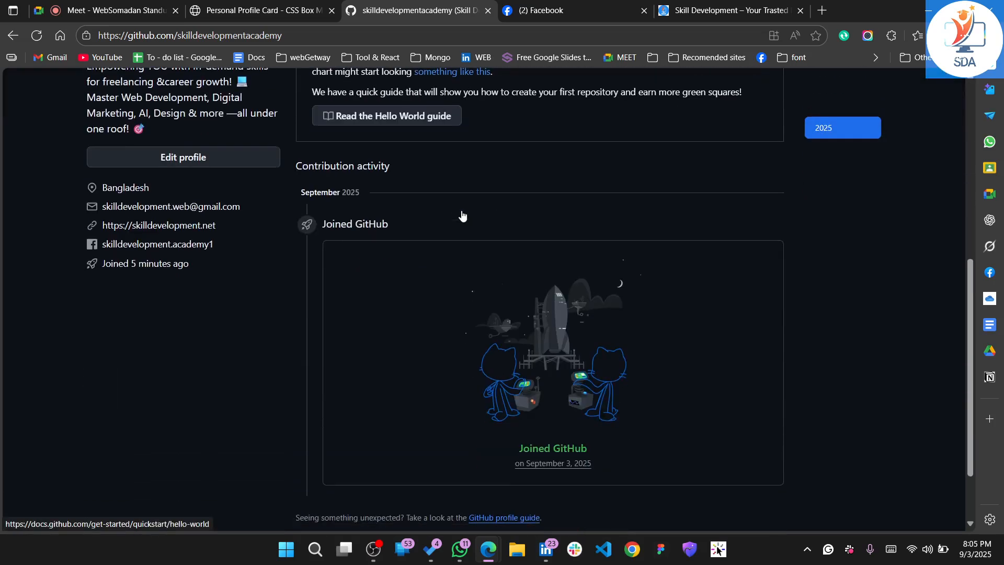
pyautogui.scroll(5, 461, 210)
pyautogui.scroll(1, 461, 210)
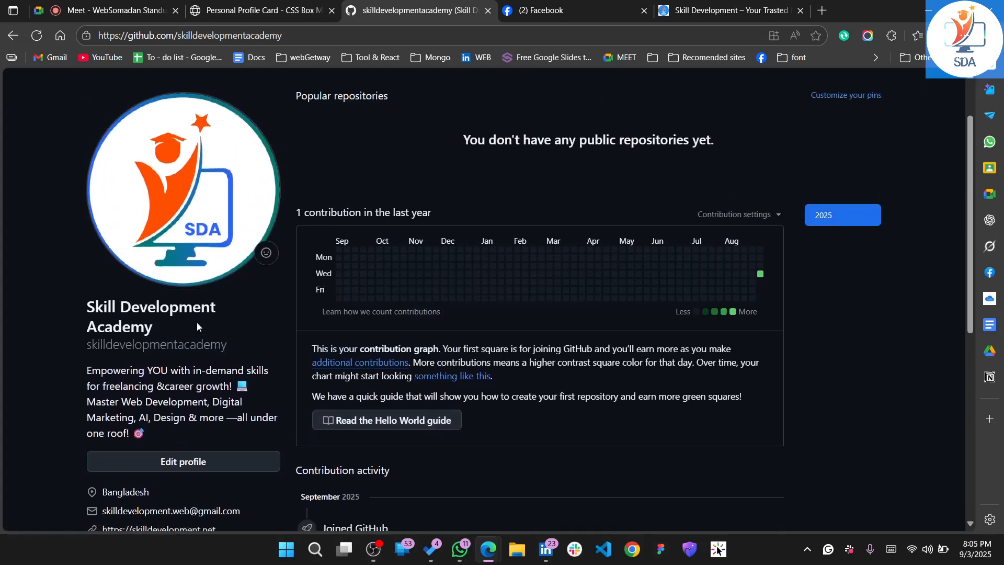
pyautogui.scroll(-1, 197, 322)
pyautogui.scroll(-1, 114, 337)
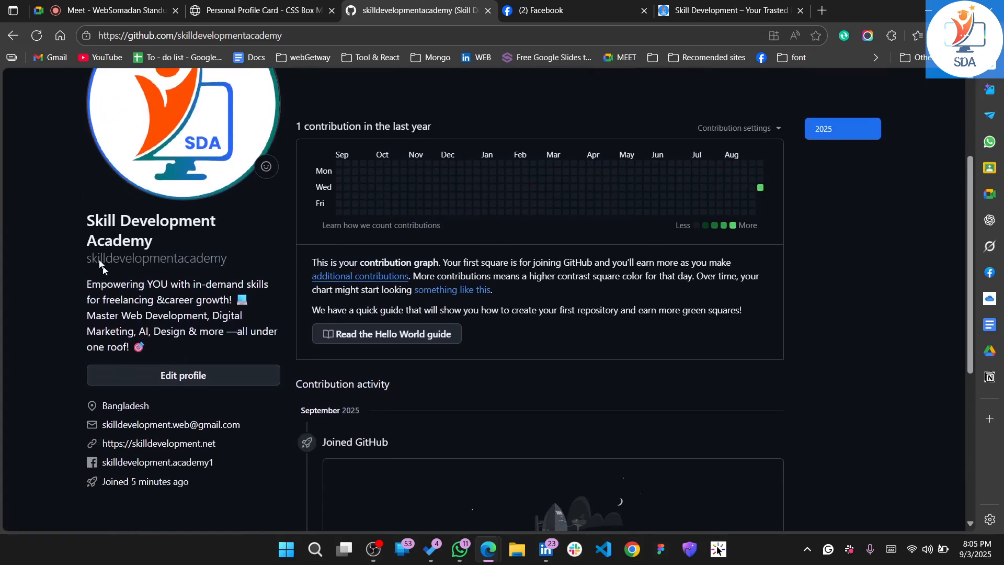
pyautogui.scroll(-2, 152, 283)
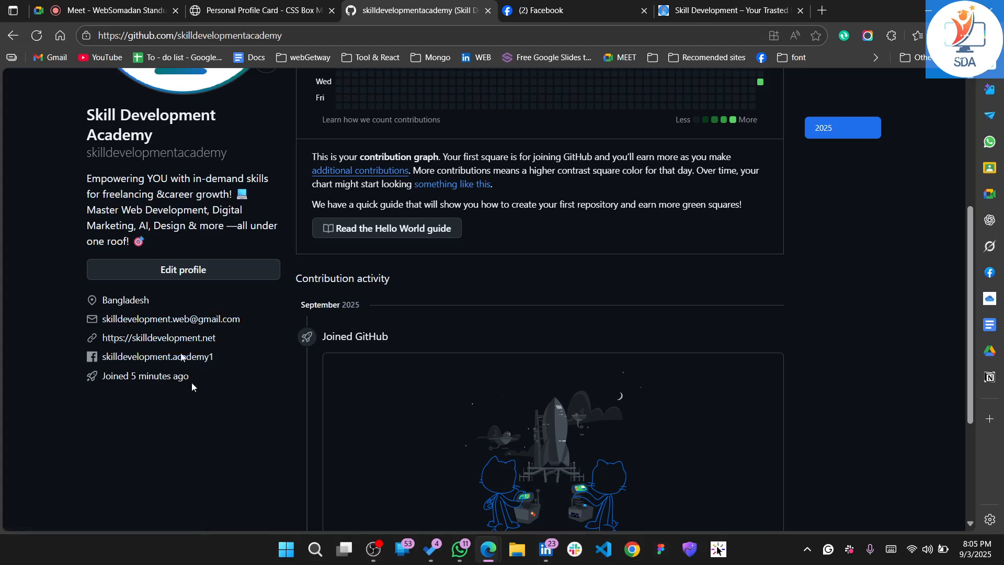
pyautogui.scroll(2, 489, 245)
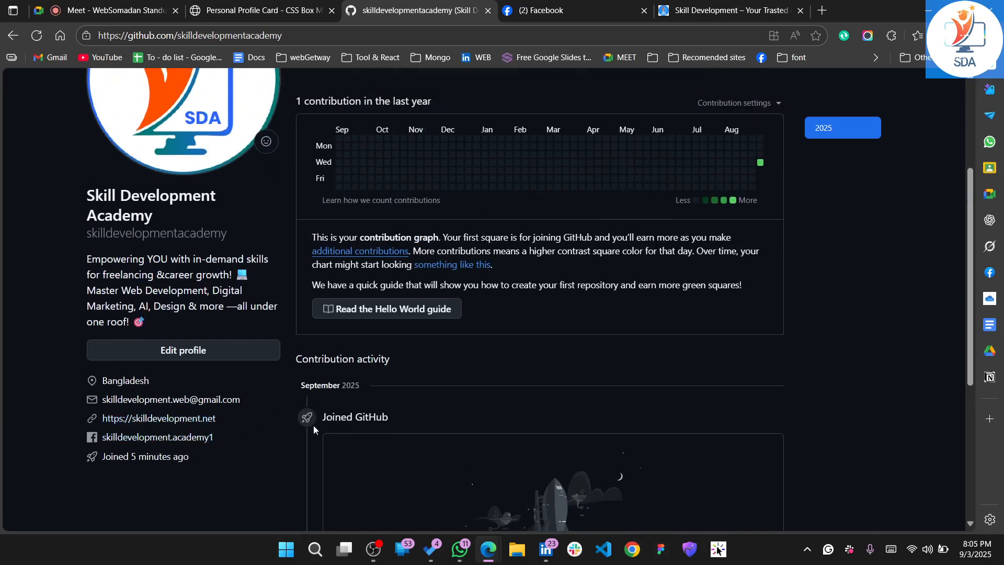
pyautogui.scroll(-5, 313, 425)
pyautogui.scroll(8, 313, 425)
pyautogui.scroll(1, 313, 425)
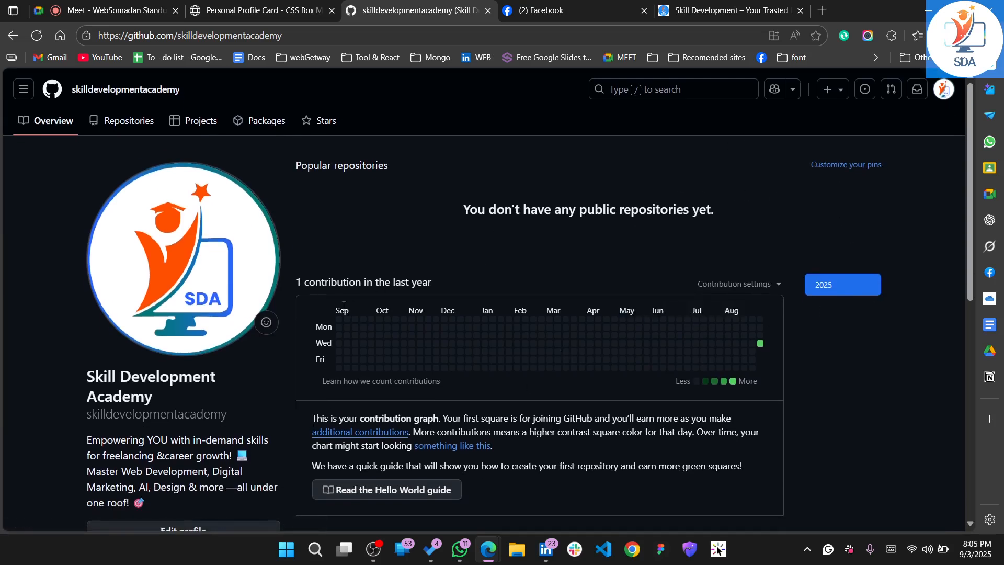
# Start a new repository from the account's repository list and name it with the person's first name followed by "sporfolio"
pyautogui.click(120, 132)
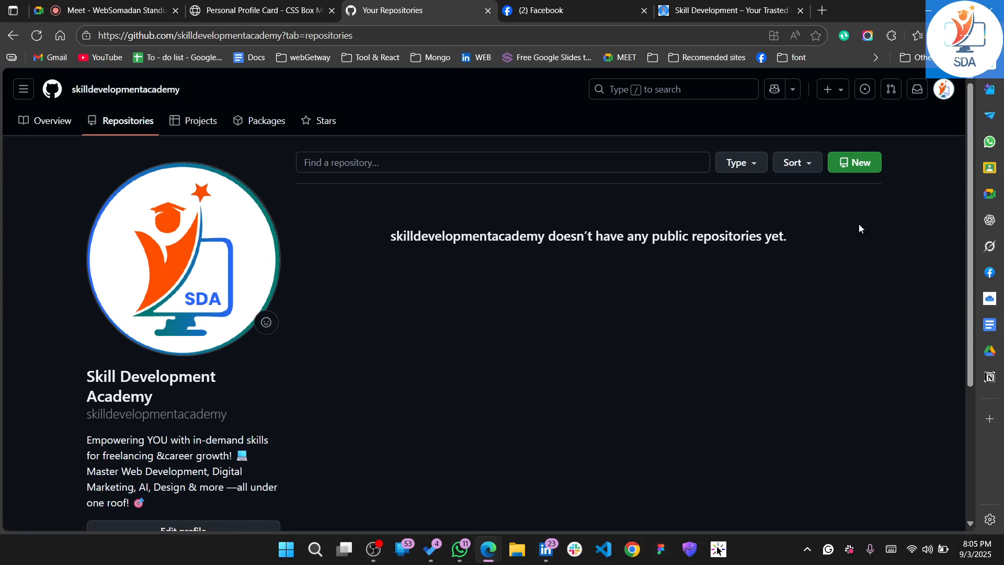
pyautogui.click(863, 163)
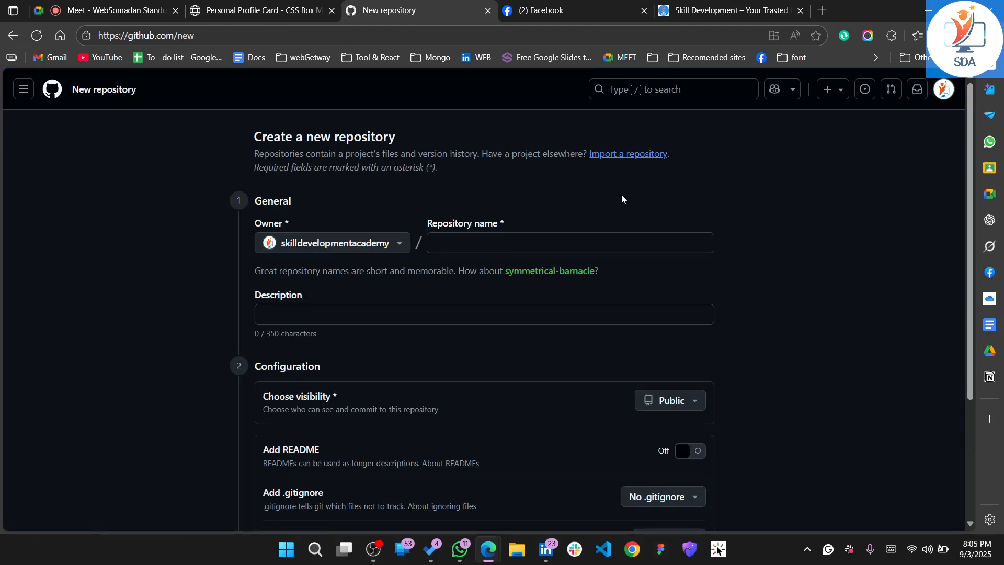
pyautogui.click(457, 238)
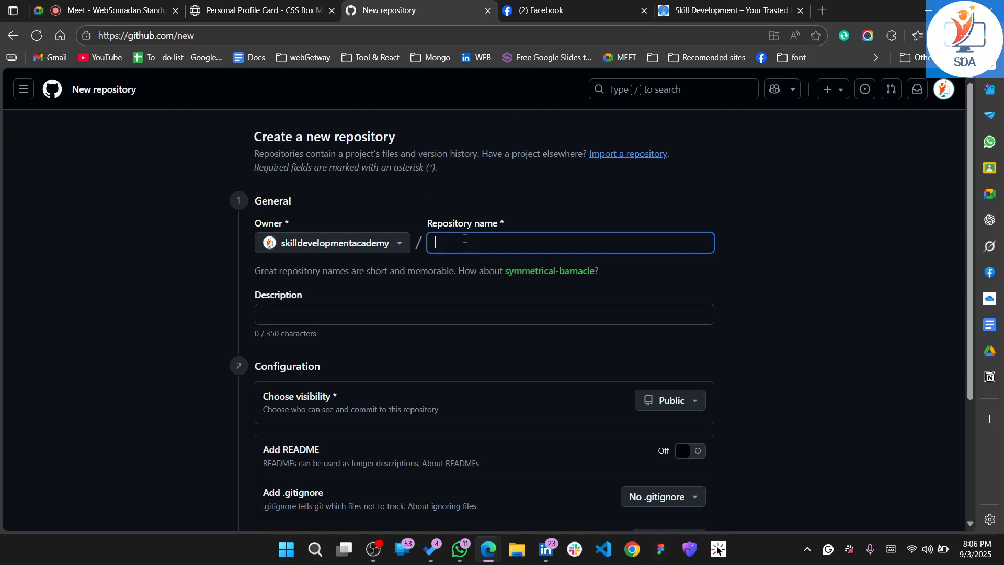
pyautogui.write('rafiqul')
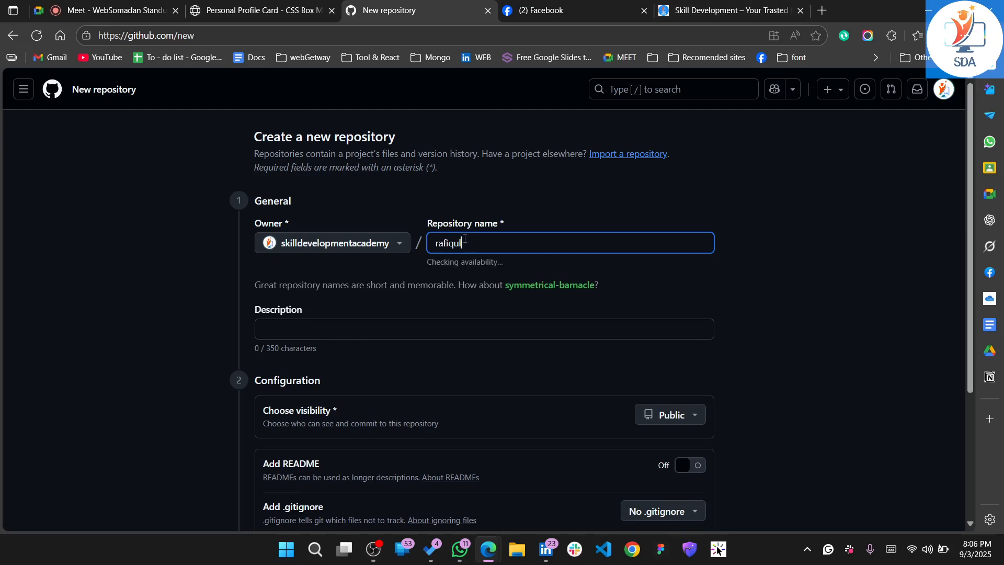
pyautogui.write('sporfolio')
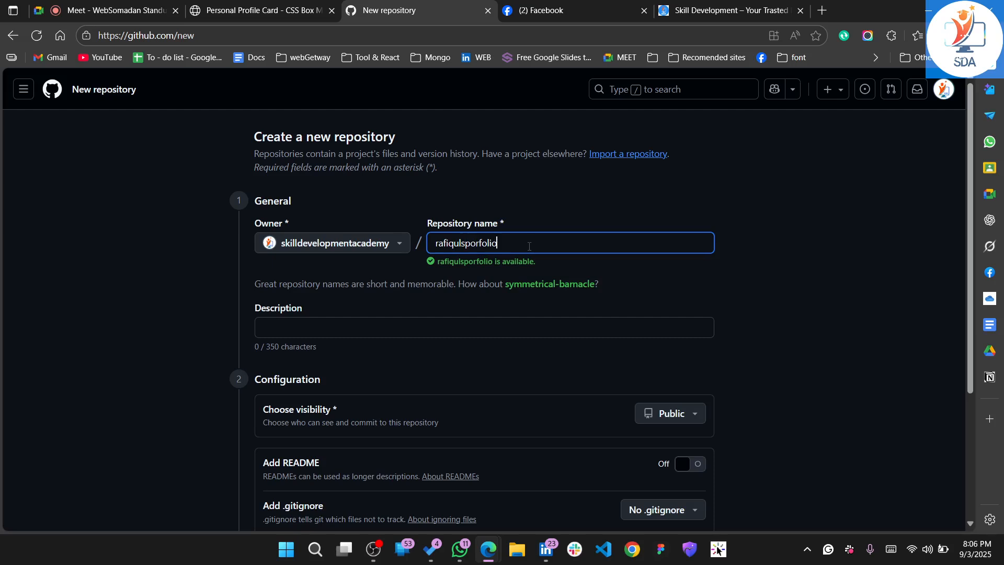
# Paste the bio beginning "Empowering YOU with in-demand skills" from the clipboard history as the repository description
pyautogui.scroll(-1, 529, 256)
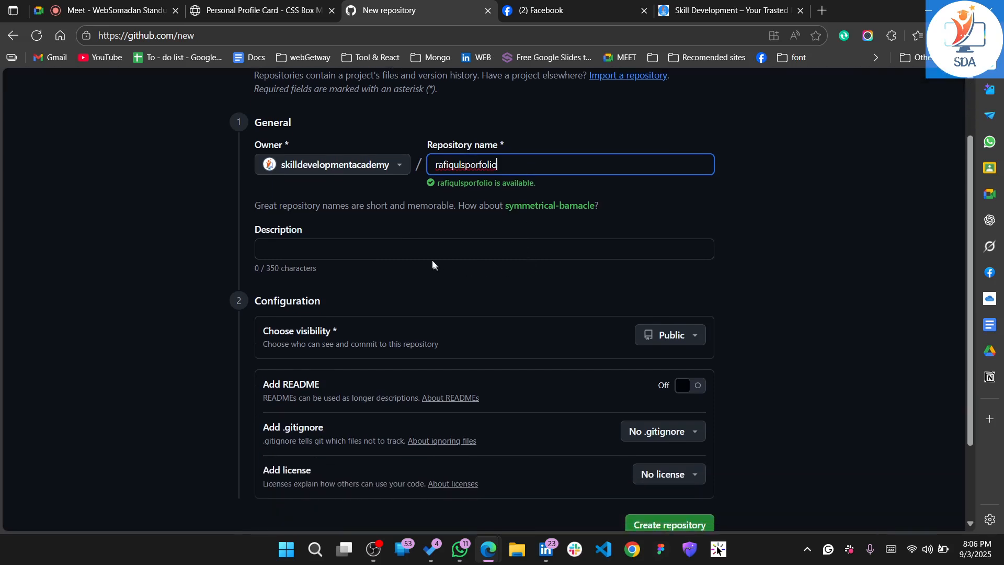
pyautogui.click(411, 246)
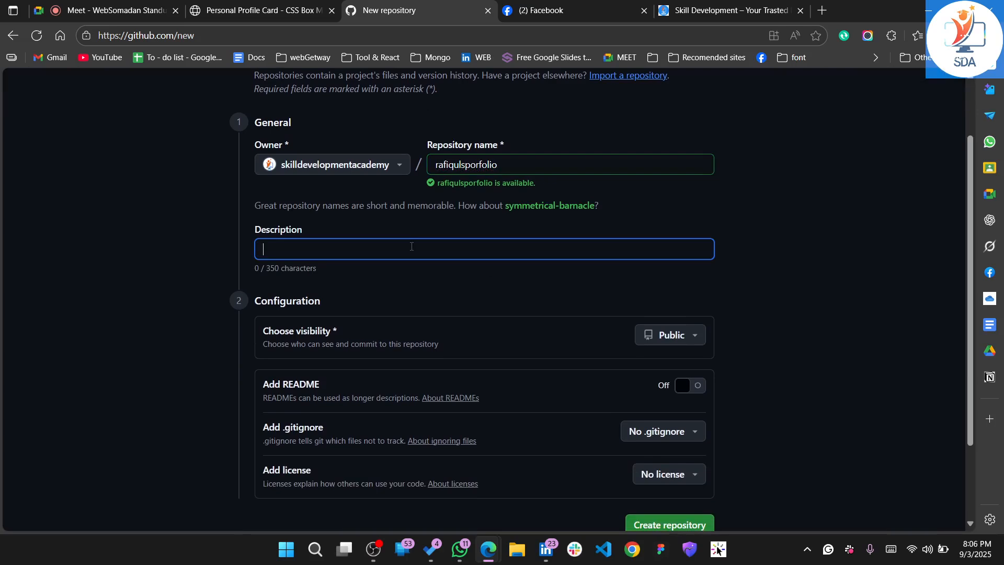
pyautogui.press('super+v')
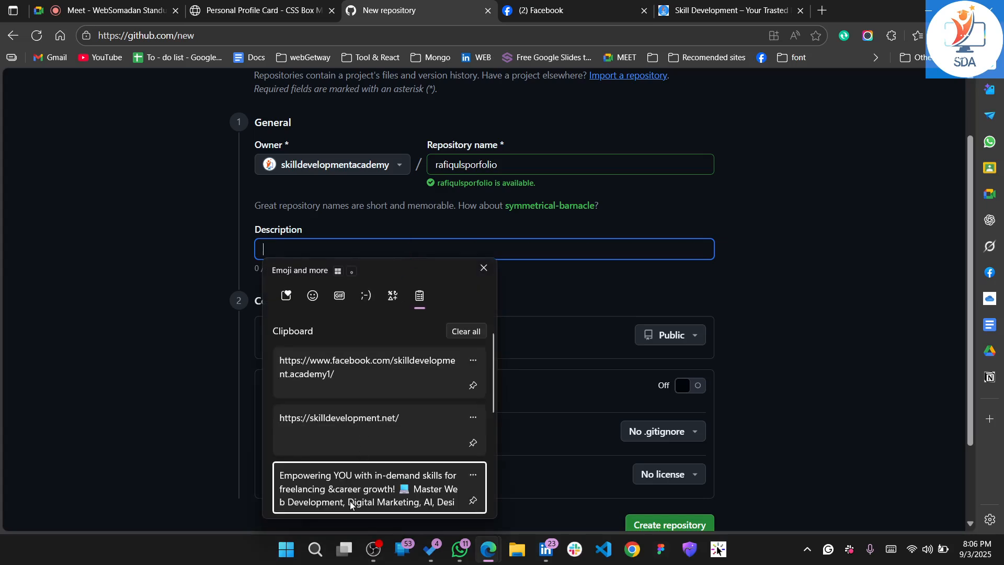
pyautogui.click(350, 505)
pyautogui.click(495, 304)
# Create the repository with public visibility and no README, .gitignore or license, and open its main page
pyautogui.scroll(-2, 495, 304)
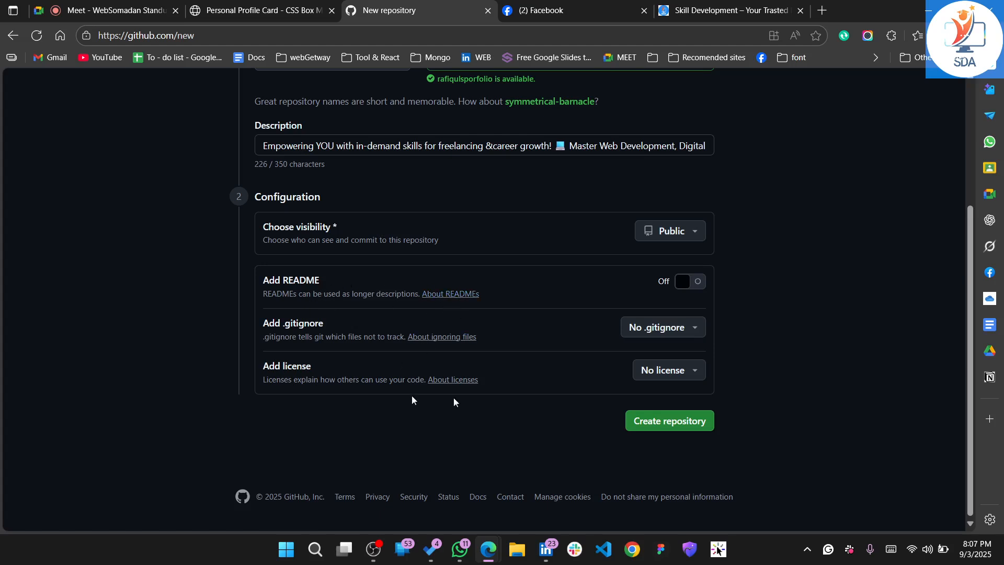
pyautogui.click(674, 416)
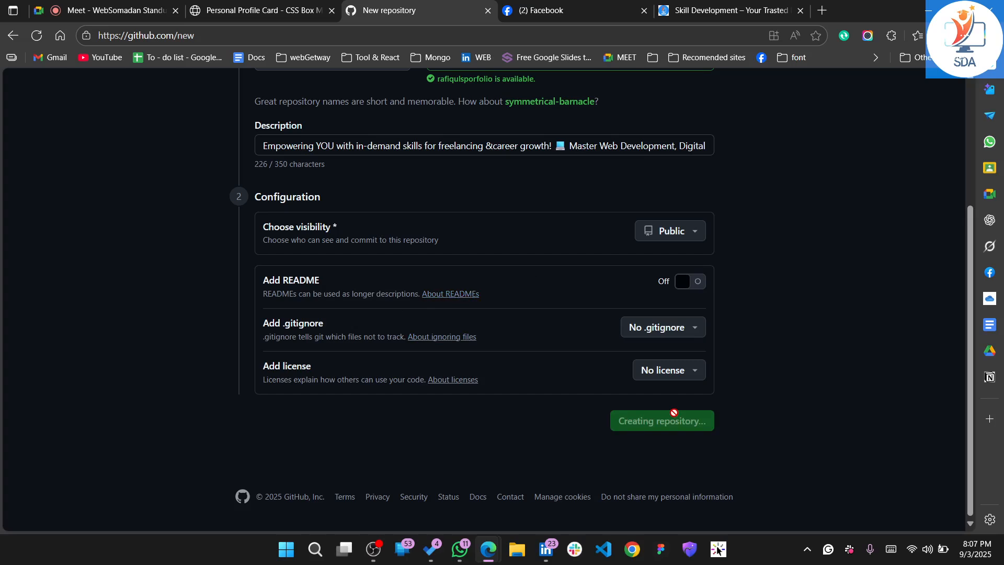
pyautogui.scroll(4, 594, 481)
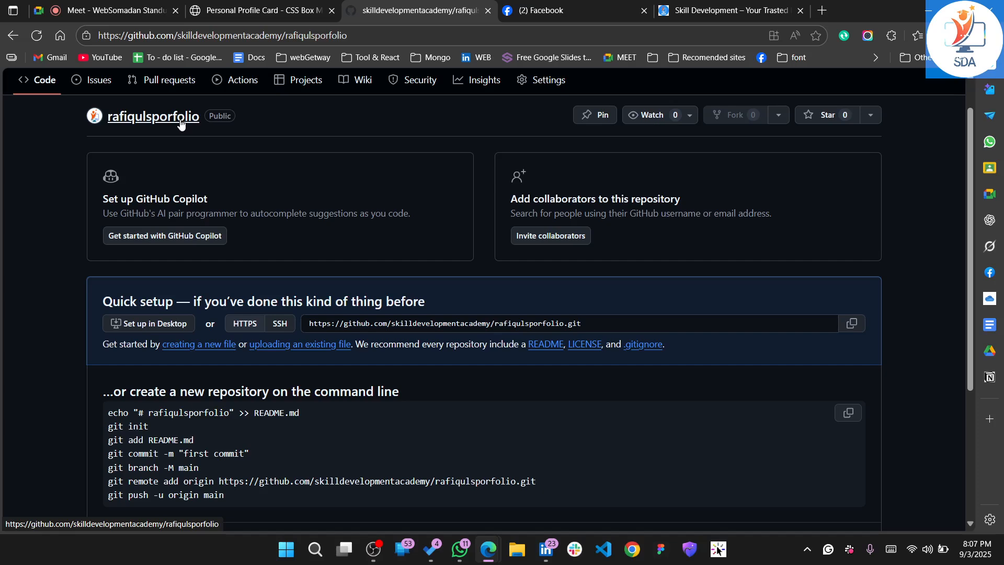
pyautogui.click(165, 121)
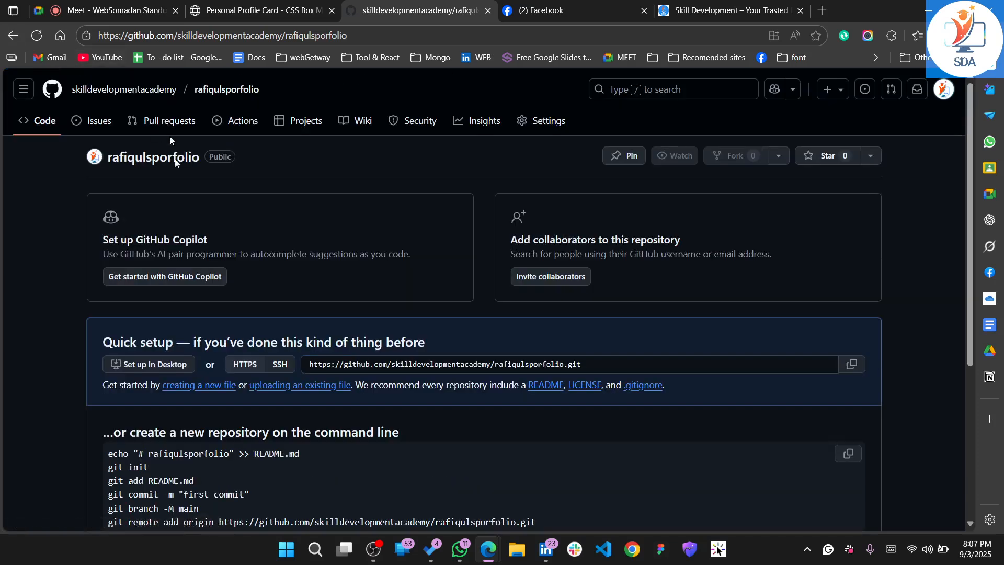
# Rename the repository in its general settings to the person's first name followed by "sportfolio"
pyautogui.click(548, 116)
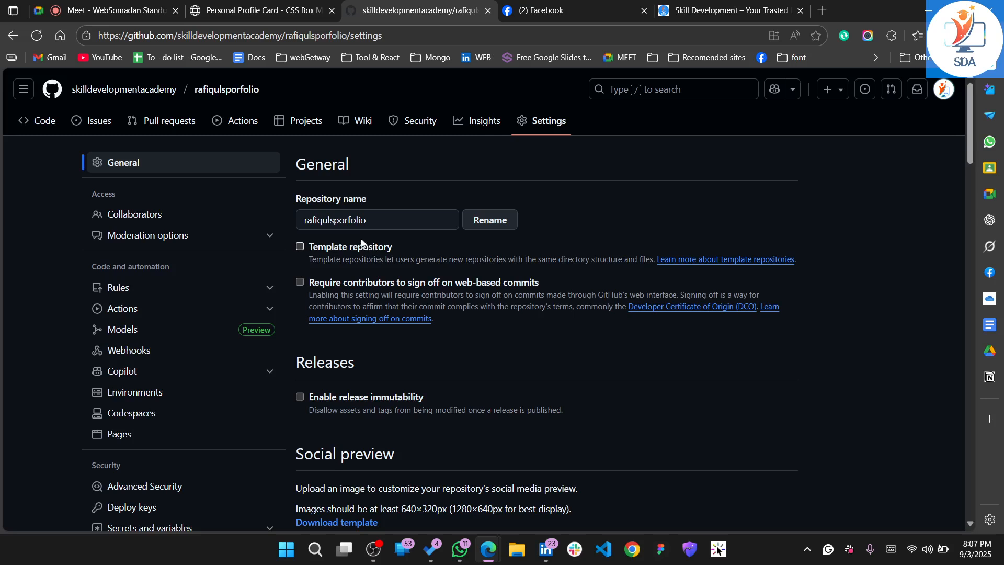
pyautogui.click(348, 221)
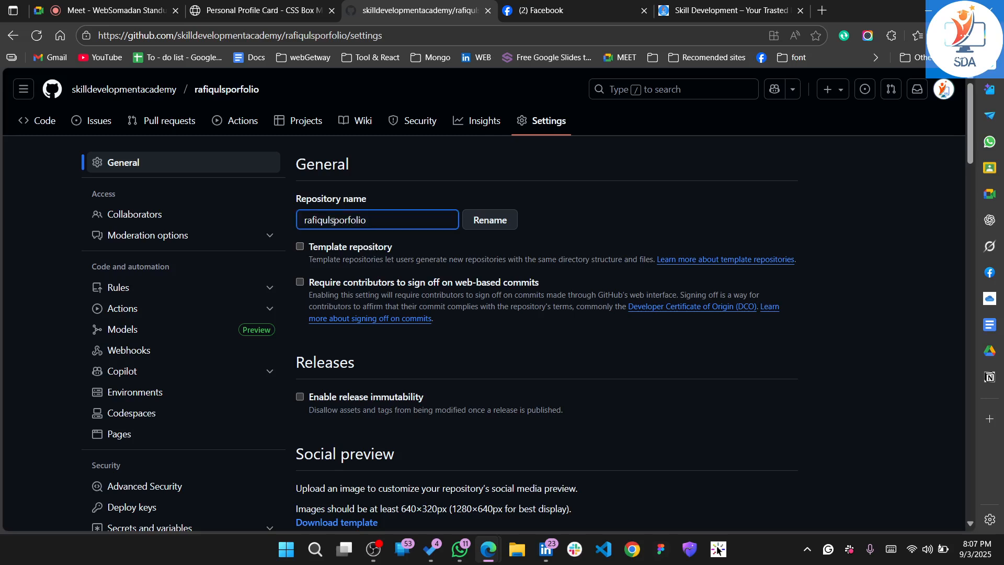
pyautogui.write('t')
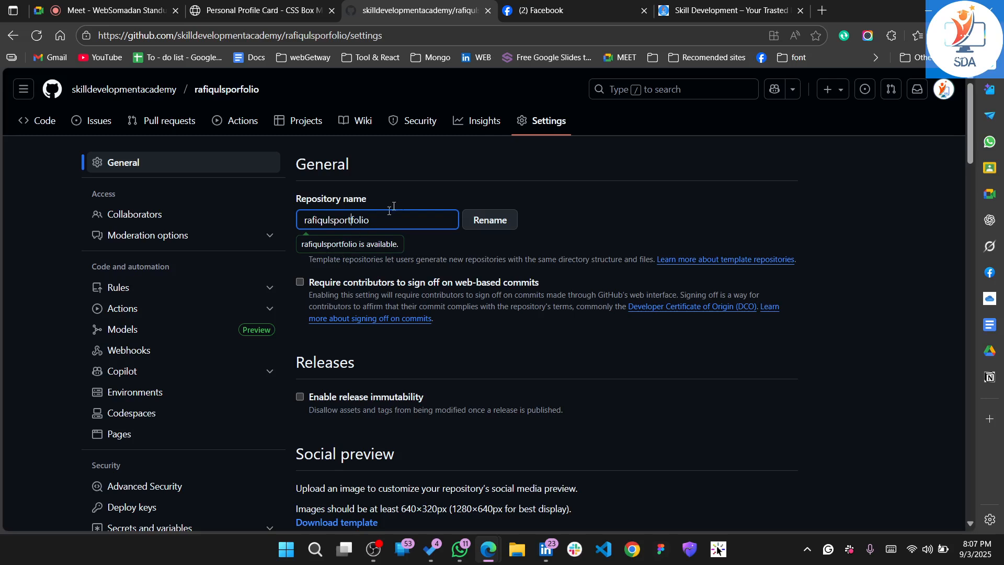
pyautogui.click(598, 205)
pyautogui.scroll(-10, 383, 305)
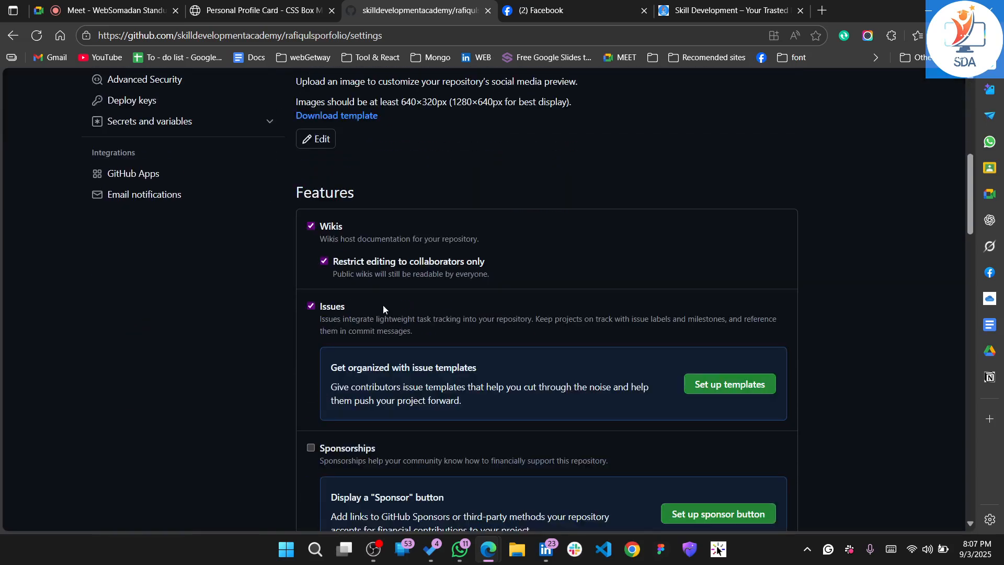
pyautogui.scroll(-20, 383, 305)
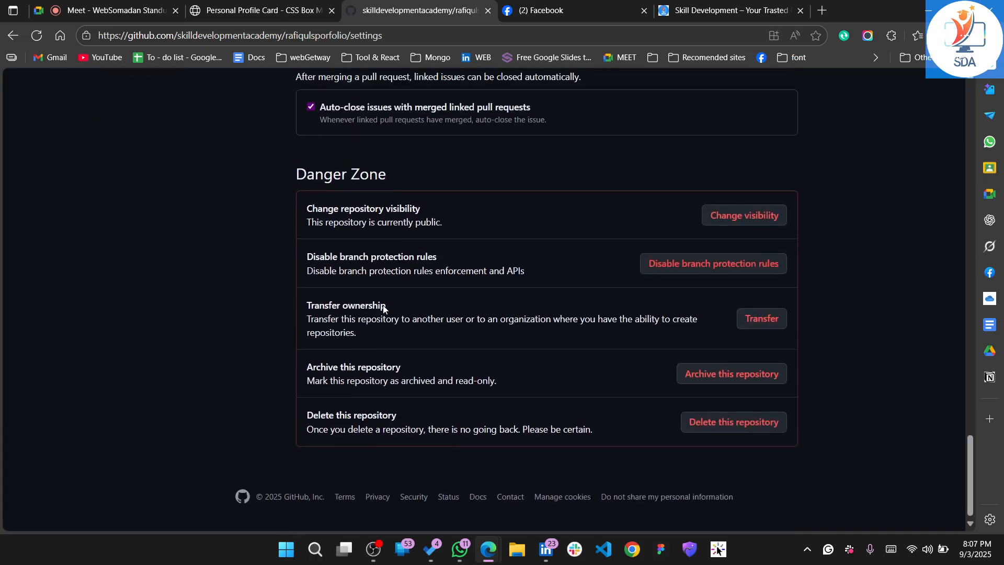
pyautogui.scroll(20, 383, 307)
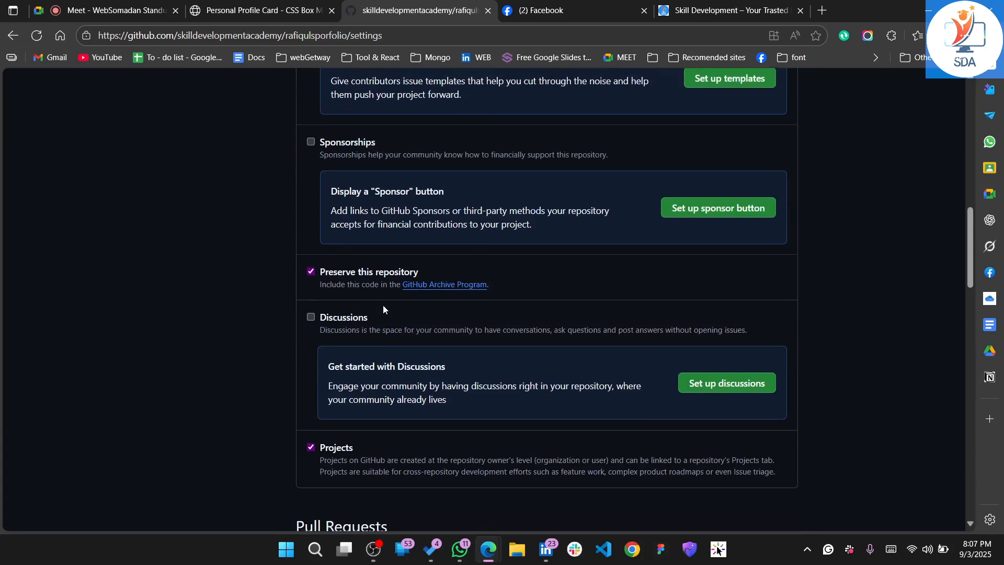
pyautogui.scroll(3, 383, 306)
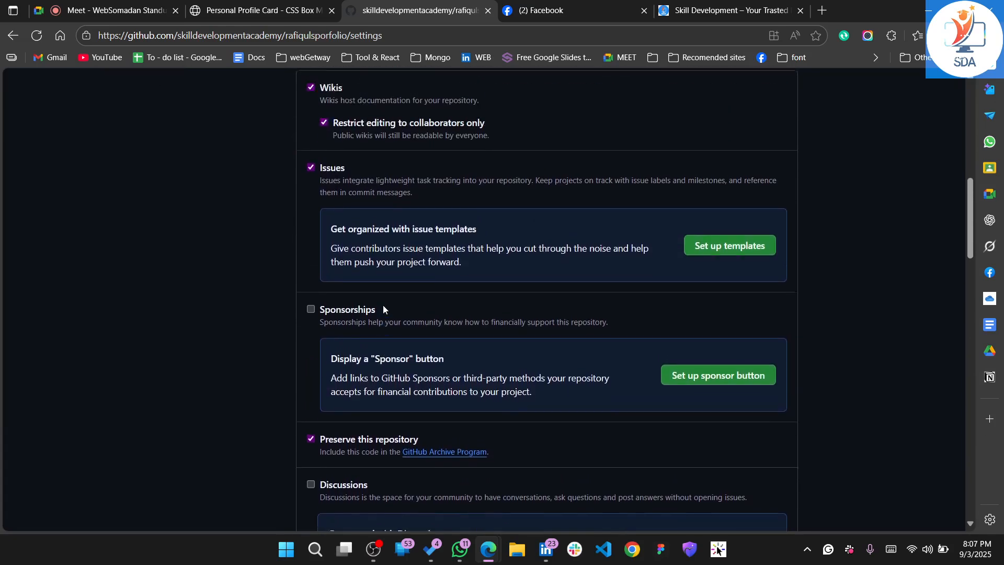
pyautogui.scroll(15, 382, 305)
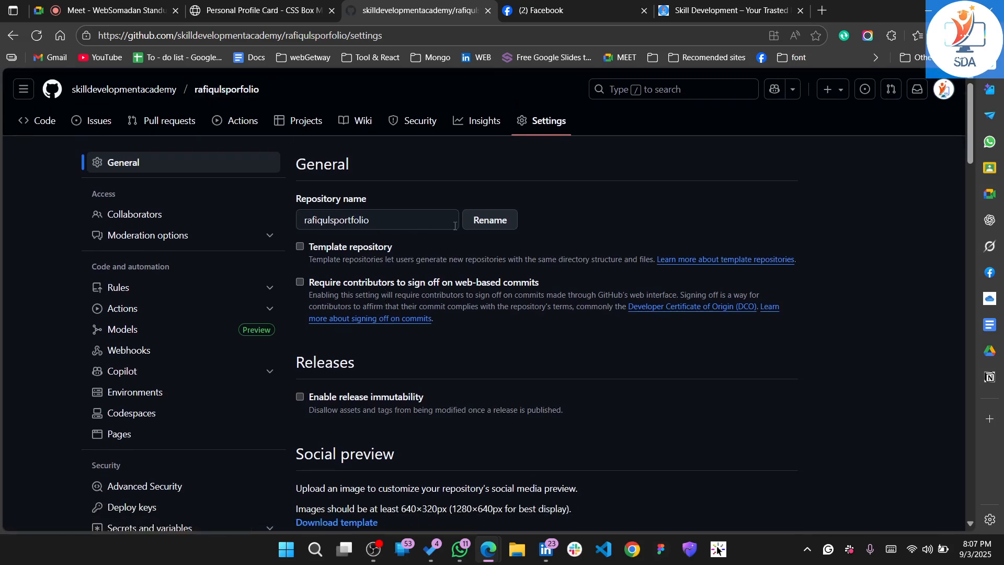
pyautogui.click(497, 224)
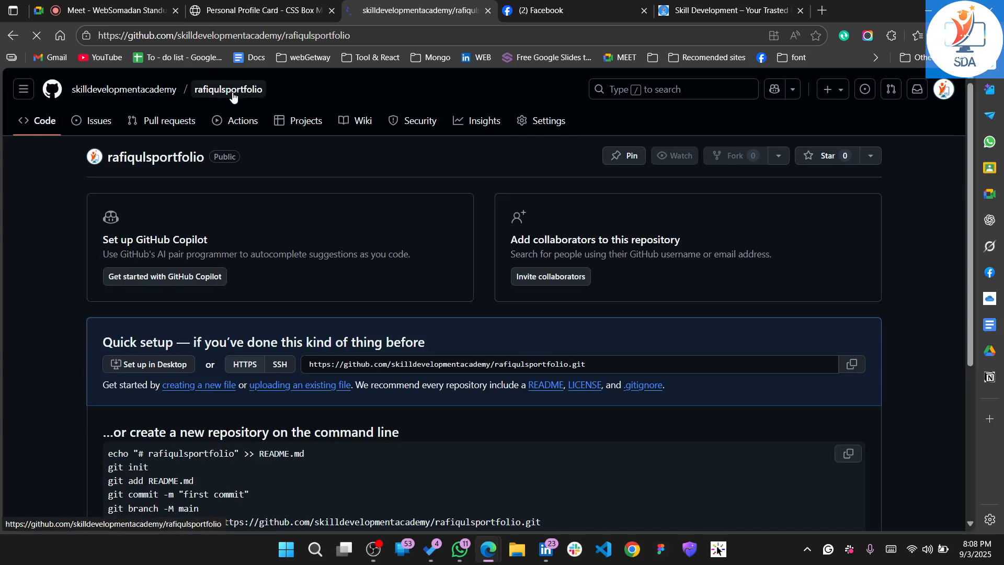
pyautogui.scroll(-5, 213, 272)
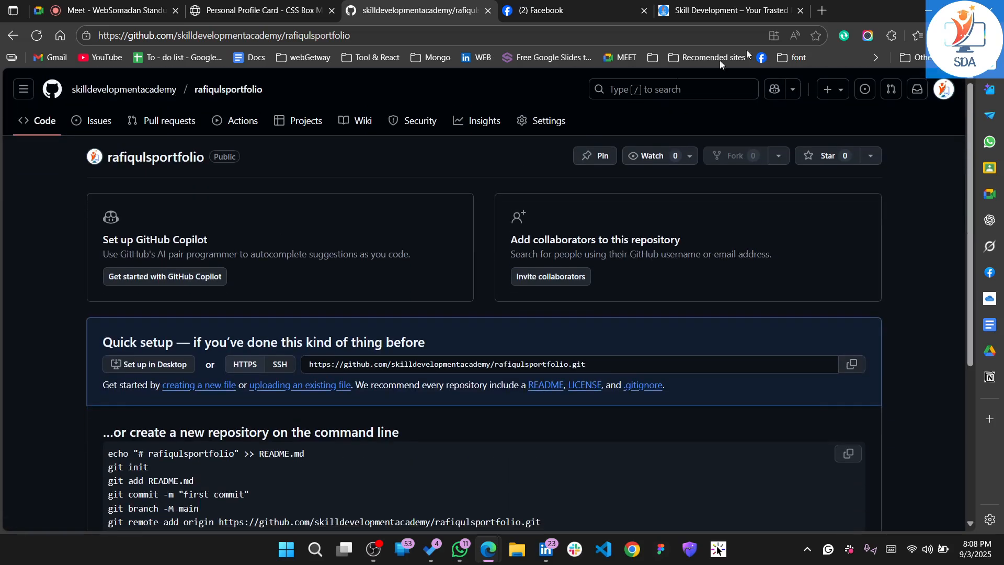
# Clear the browser and LinkedIn windows out of the way and open the static-portfolio folder from the desktop
pyautogui.click(929, 11)
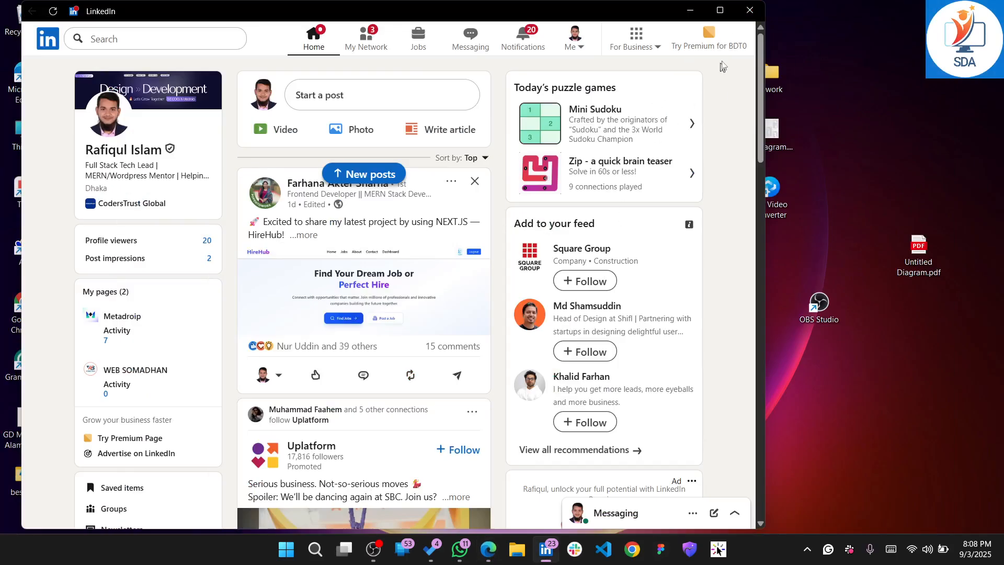
pyautogui.click(750, 11)
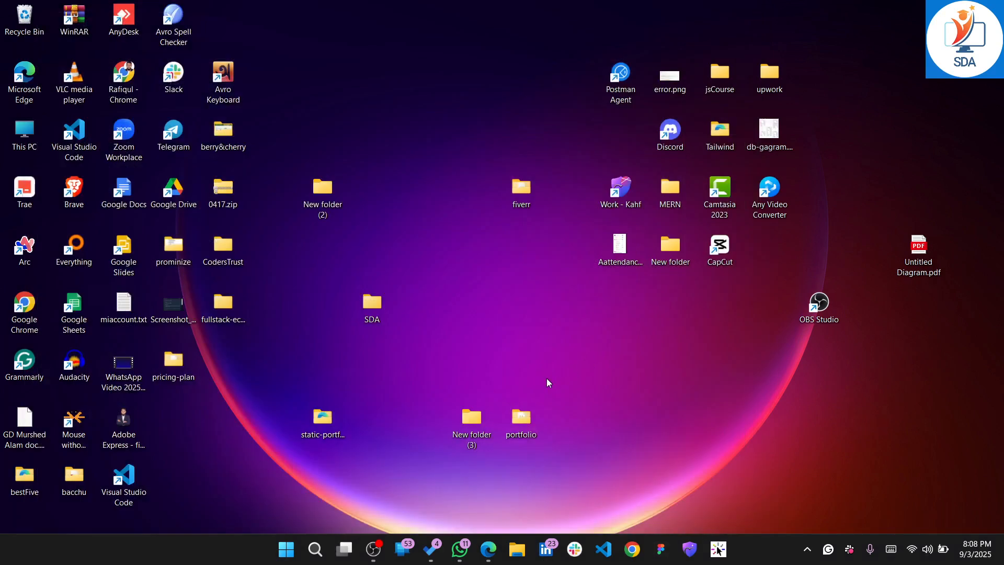
pyautogui.doubleClick(321, 426)
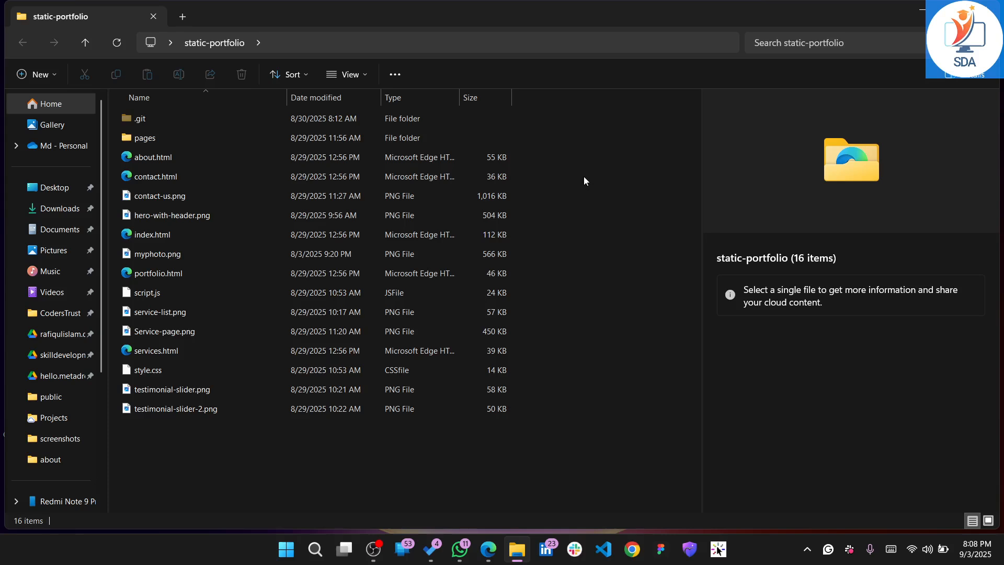
# Open a terminal in the static-portfolio folder and run "code ." to load the project in Visual Studio Code
pyautogui.rightClick(583, 179)
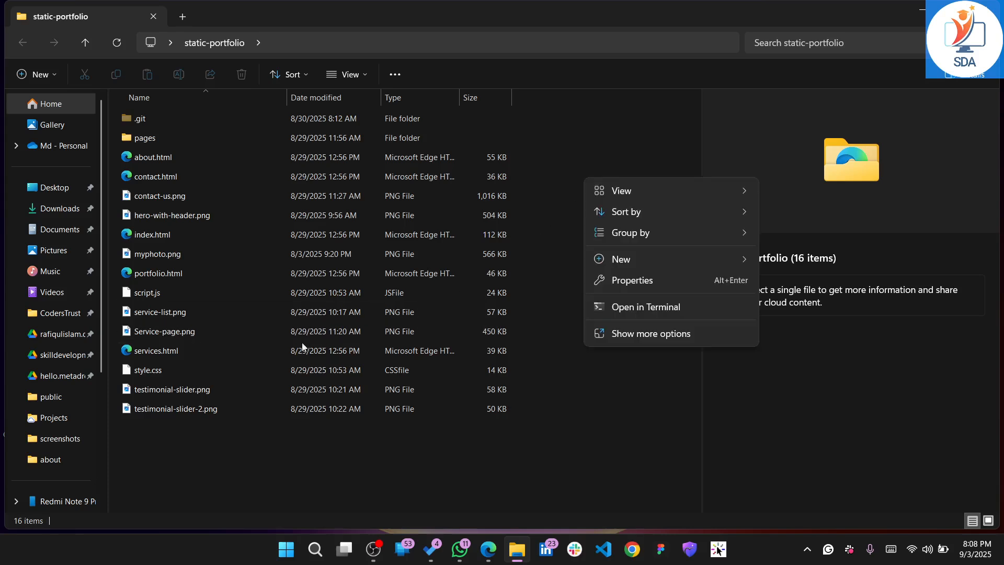
pyautogui.click(639, 314)
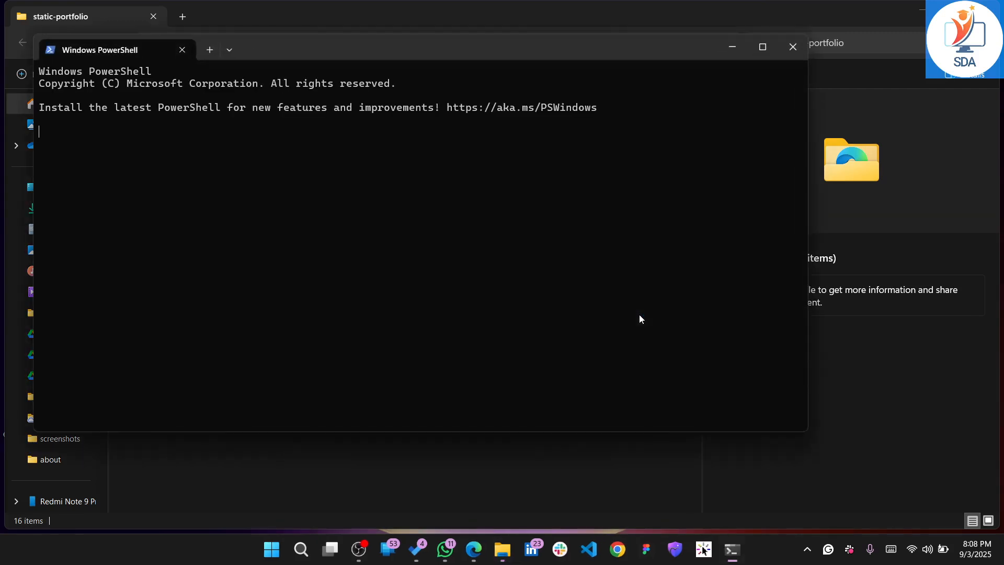
pyautogui.write('code .')
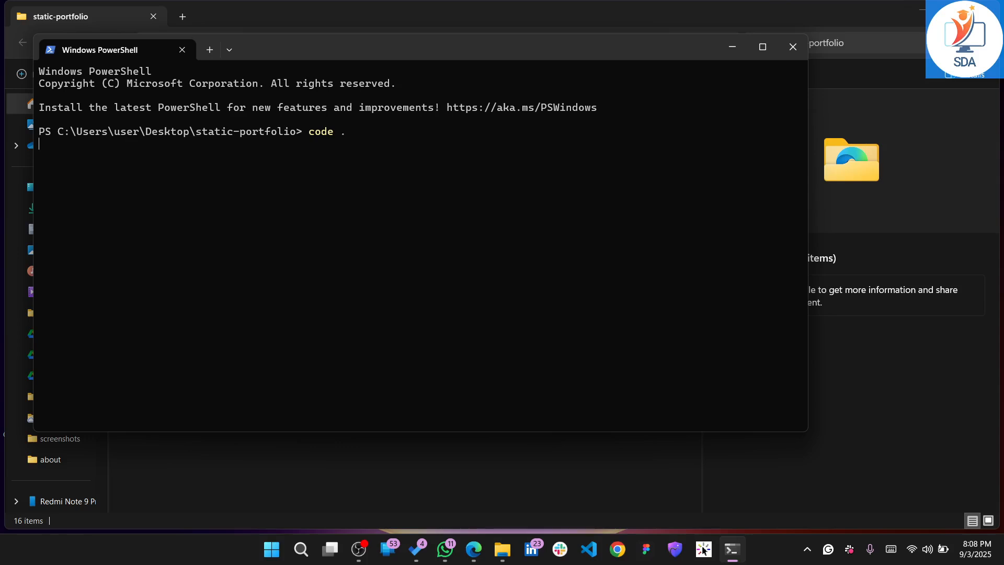
pyautogui.press('Return')
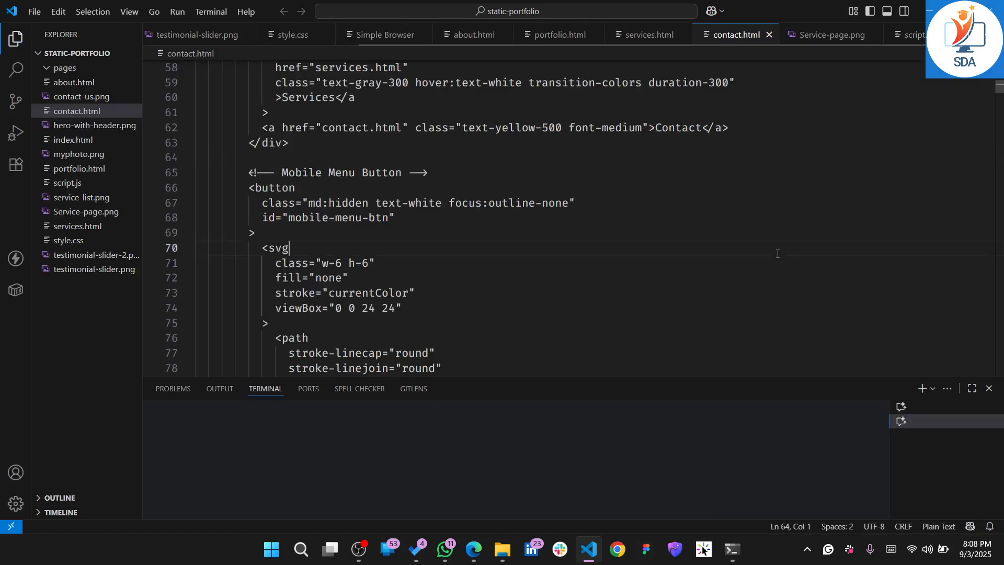
pyautogui.click(744, 215)
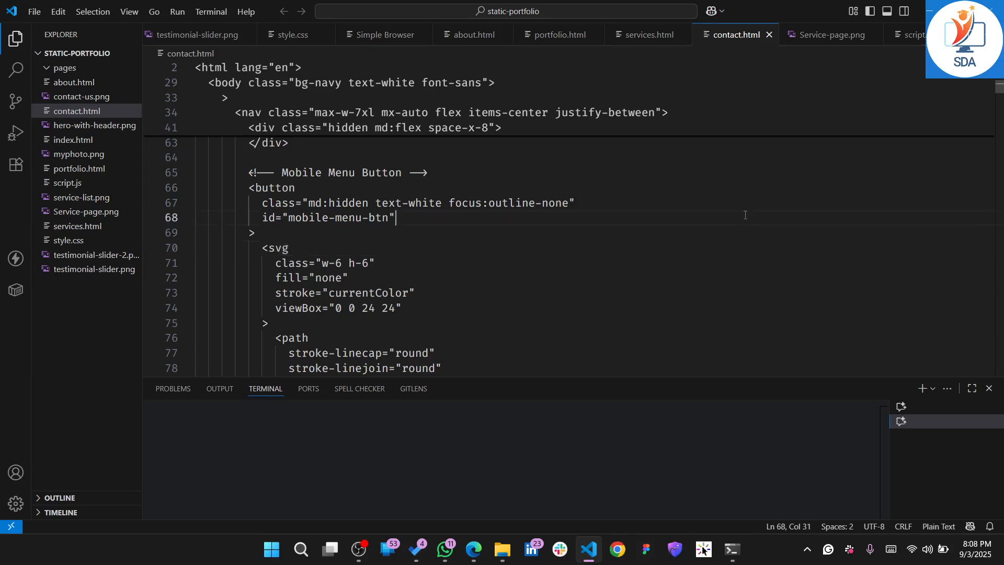
pyautogui.scroll(1, 745, 215)
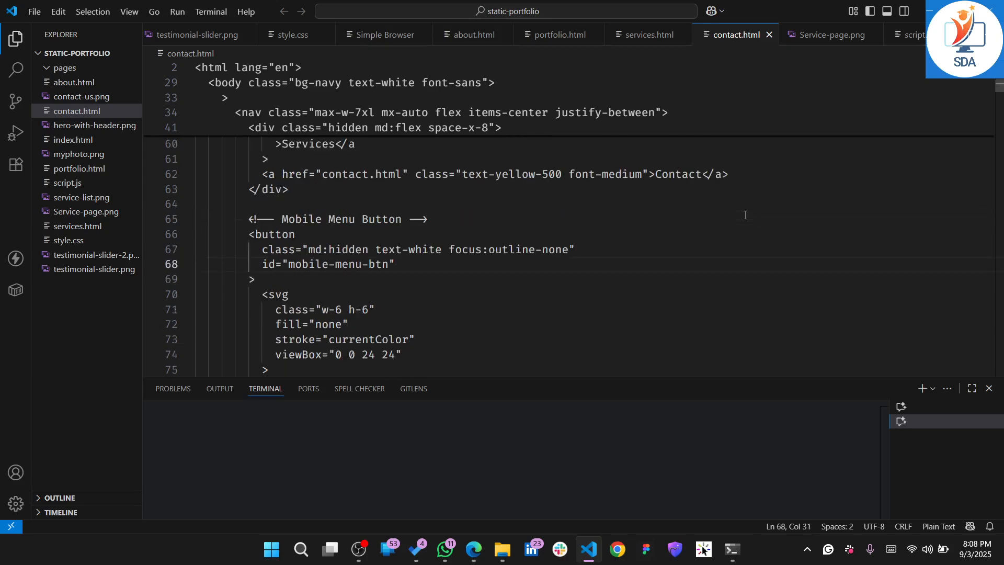
pyautogui.click(567, 211)
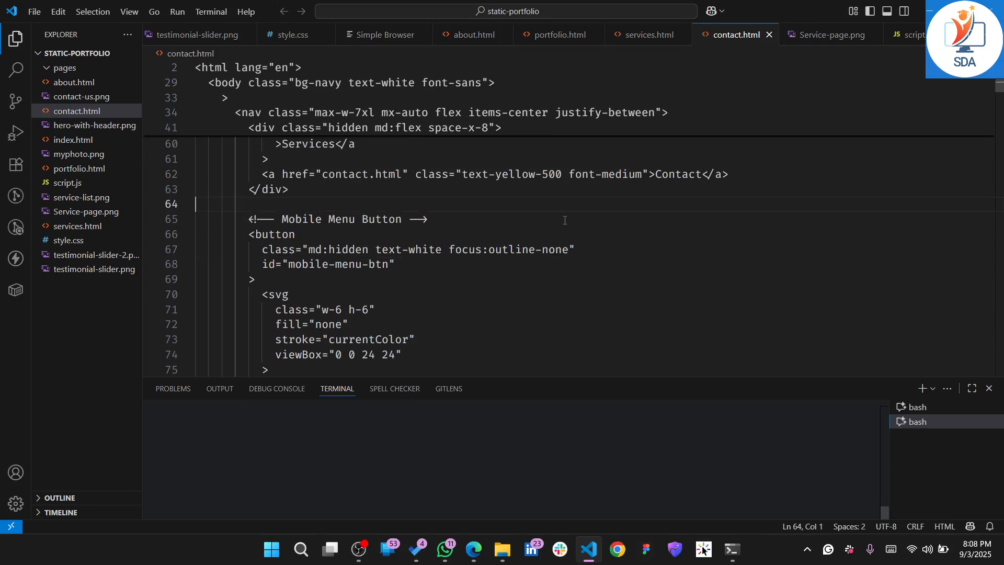
pyautogui.click(686, 164)
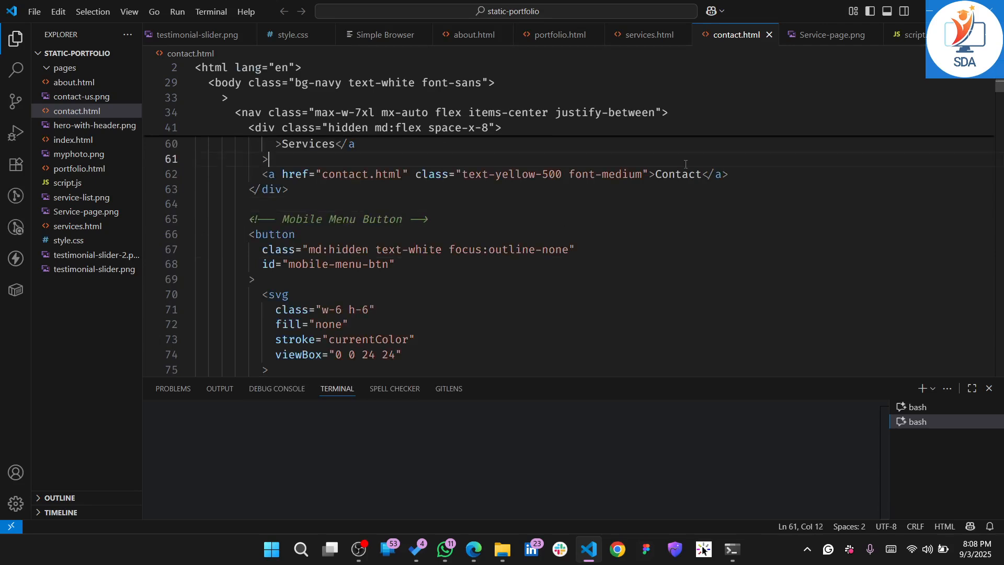
pyautogui.click(537, 233)
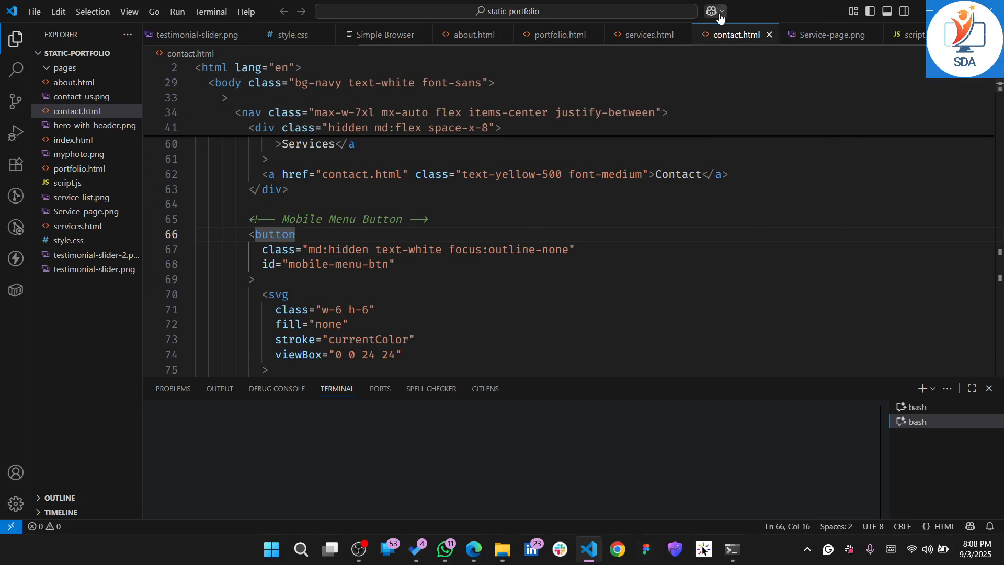
pyautogui.click(567, 208)
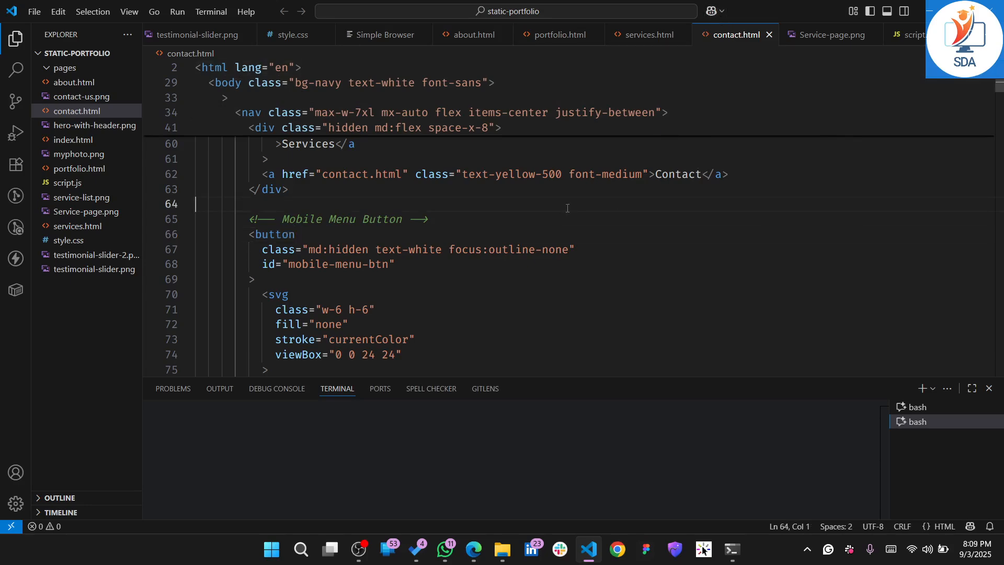
# Open index.html from the project files and launch it in the browser with Live Server
pyautogui.rightClick(673, 233)
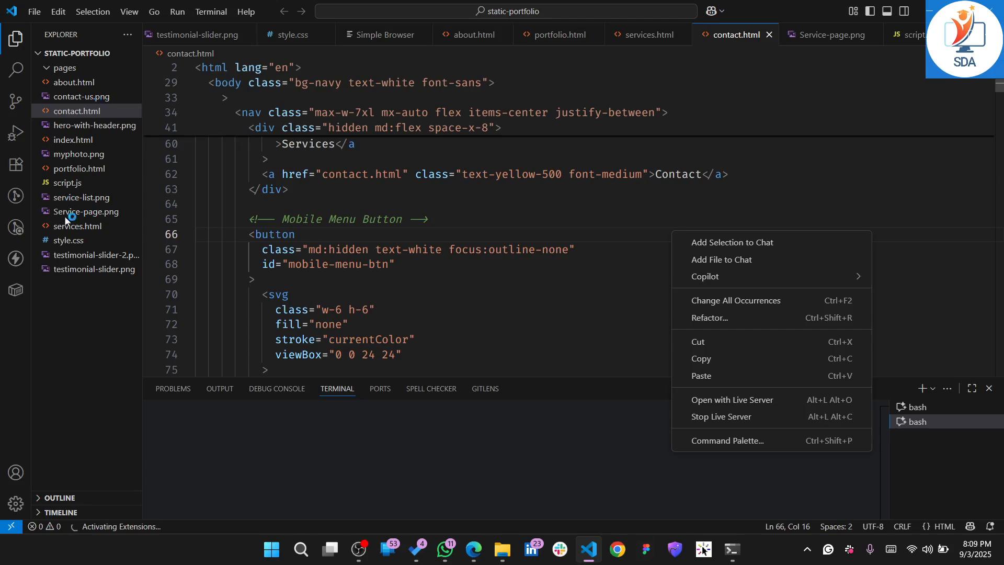
pyautogui.click(67, 144)
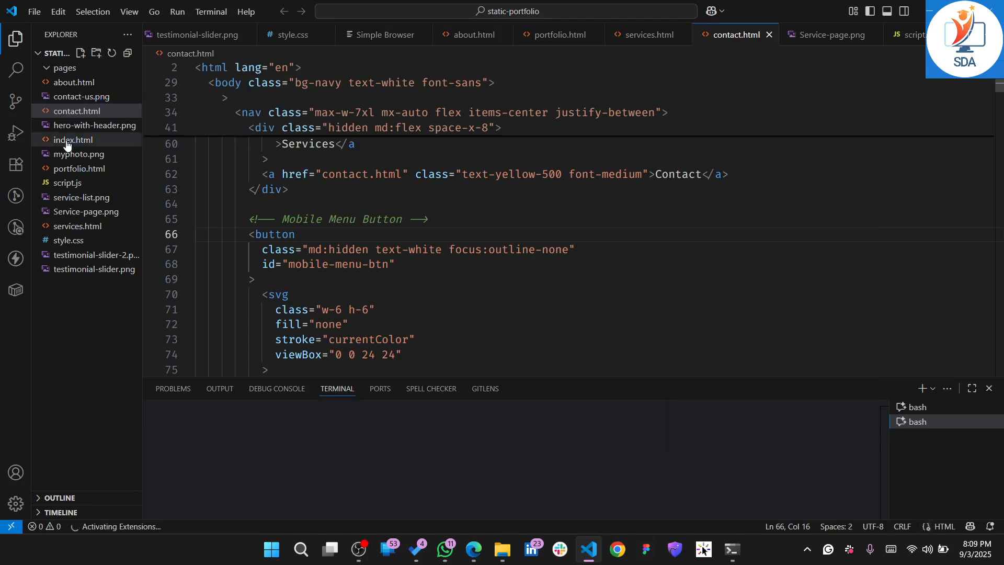
pyautogui.click(67, 140)
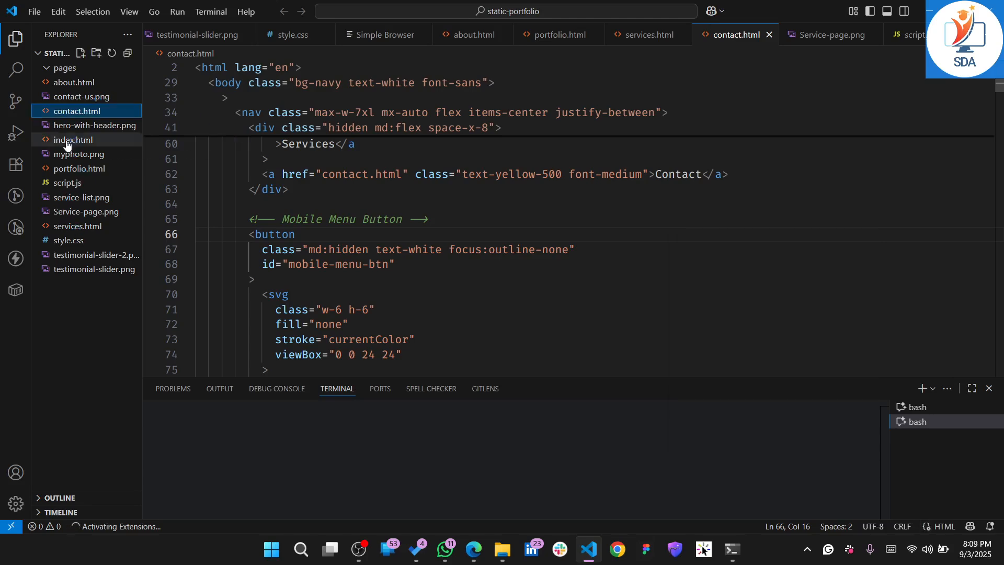
pyautogui.rightClick(607, 293)
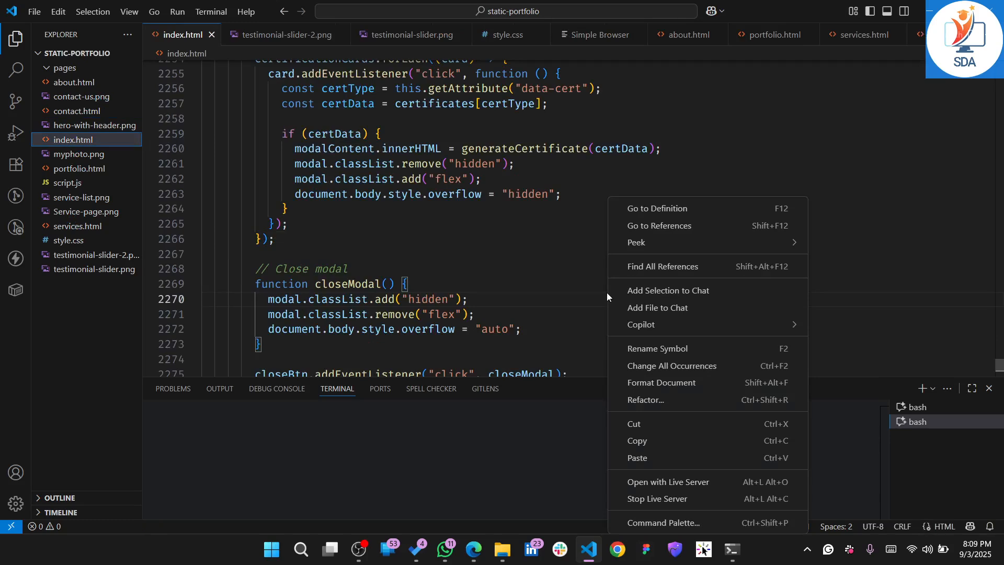
pyautogui.click(665, 482)
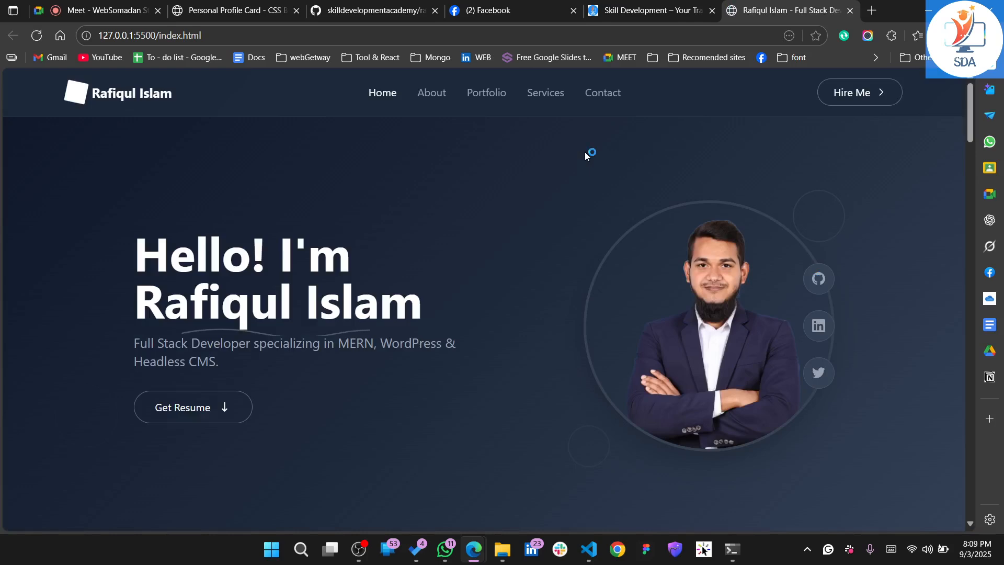
# Examine the portfolio home page's hero, Mission & Vision, services, testimonials, certificates and footer sections
pyautogui.scroll(-5, 417, 396)
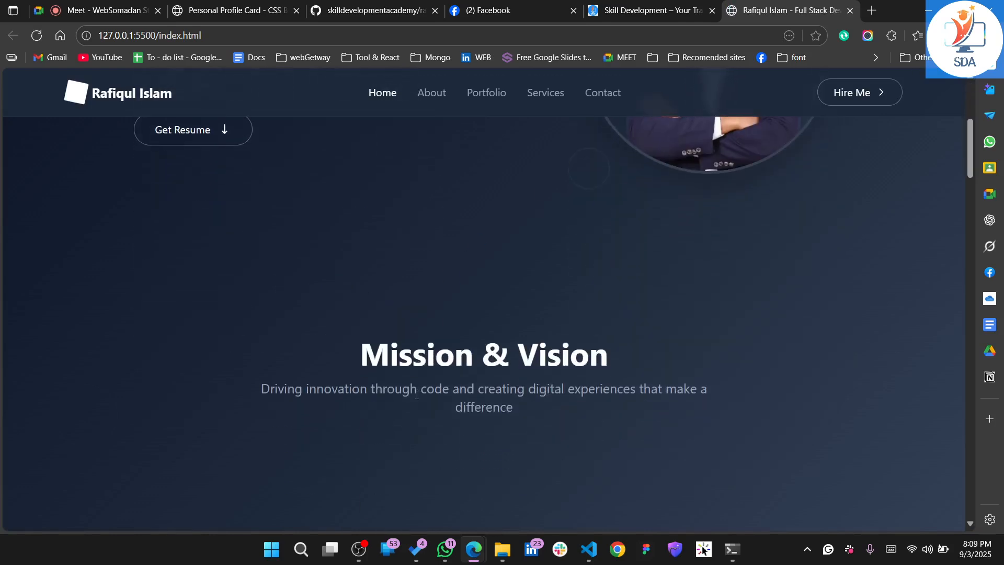
pyautogui.scroll(3, 417, 398)
pyautogui.scroll(3, 416, 399)
pyautogui.scroll(-9, 416, 399)
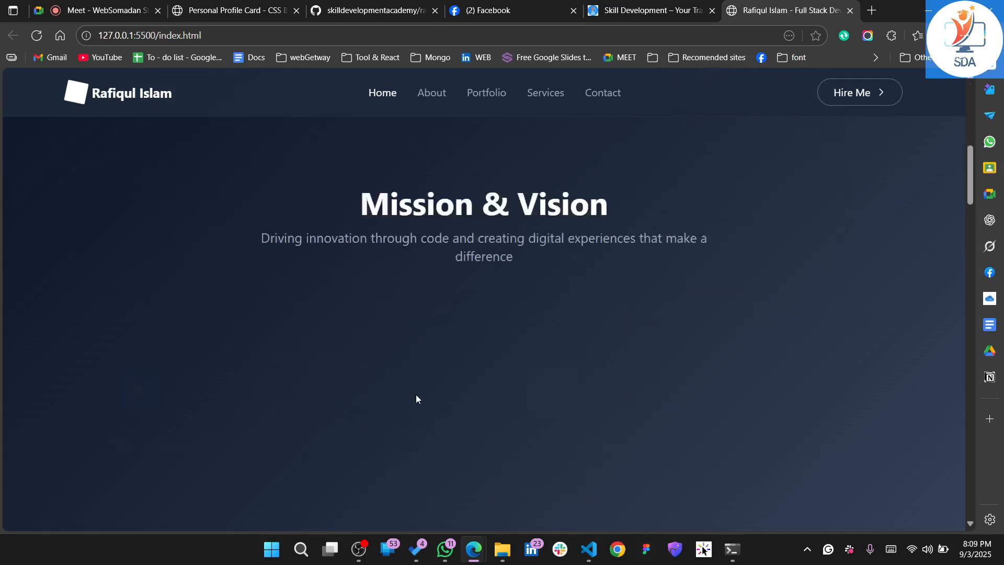
pyautogui.scroll(-10, 416, 398)
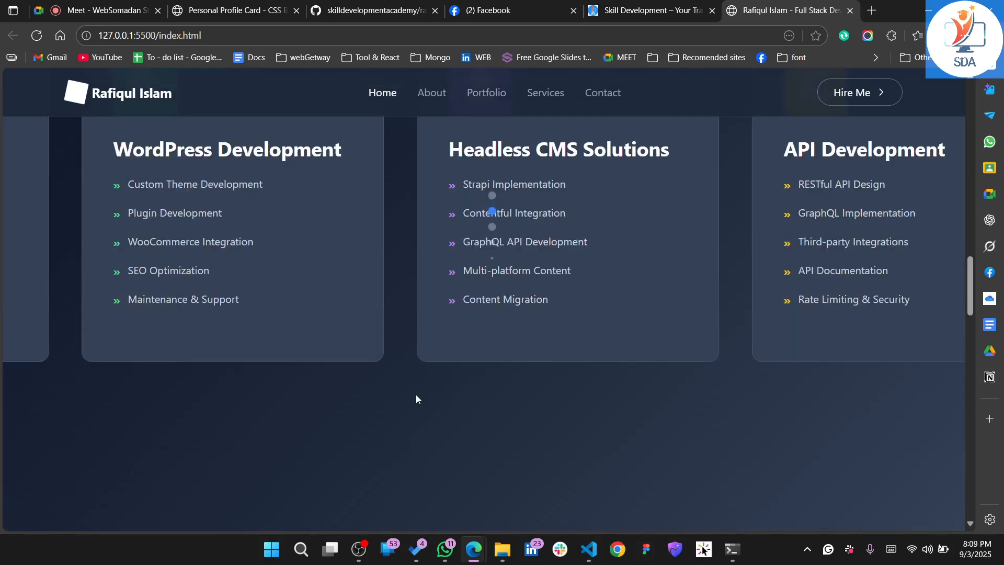
pyautogui.scroll(-8, 416, 398)
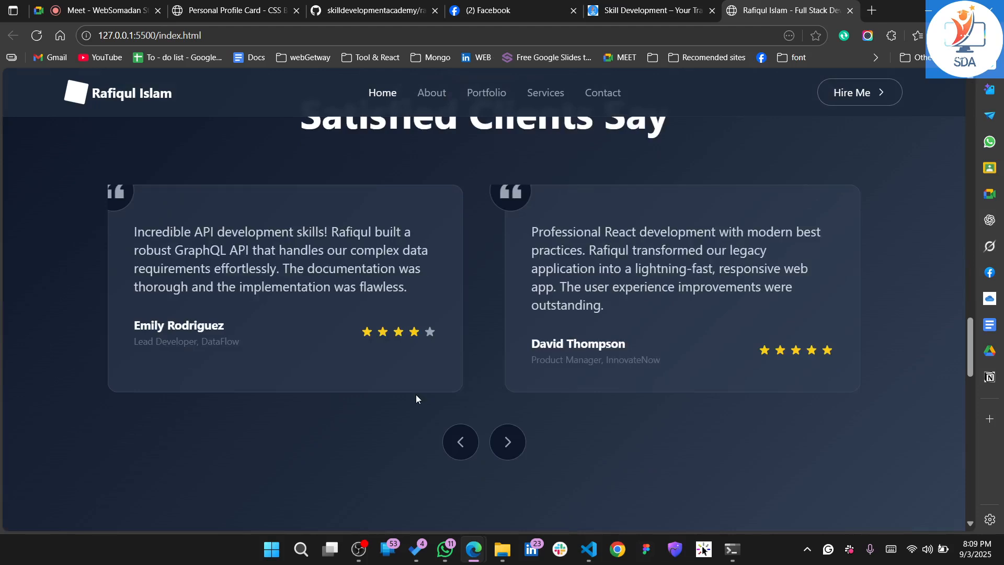
pyautogui.scroll(-10, 416, 398)
pyautogui.scroll(-10, 416, 395)
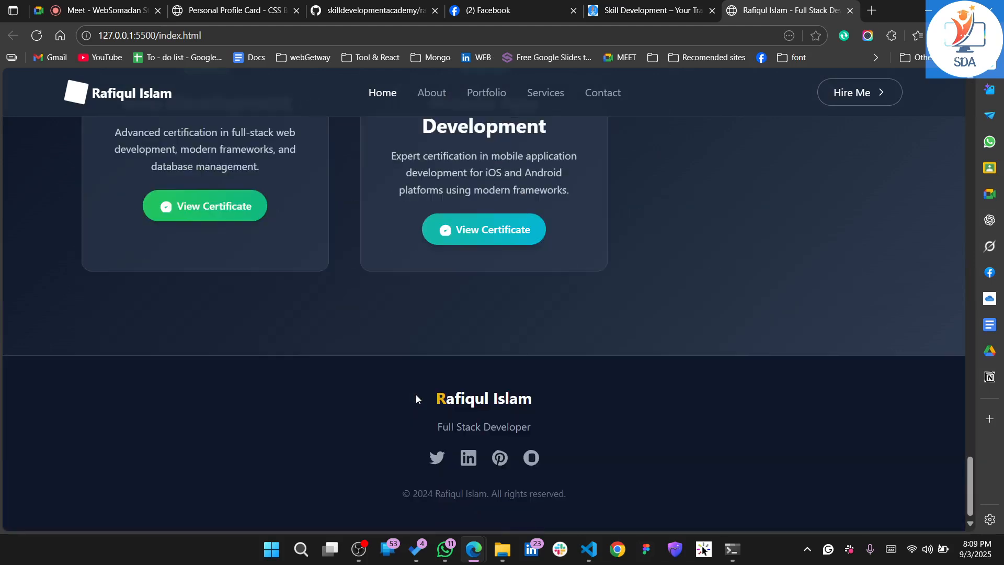
pyautogui.scroll(5, 417, 399)
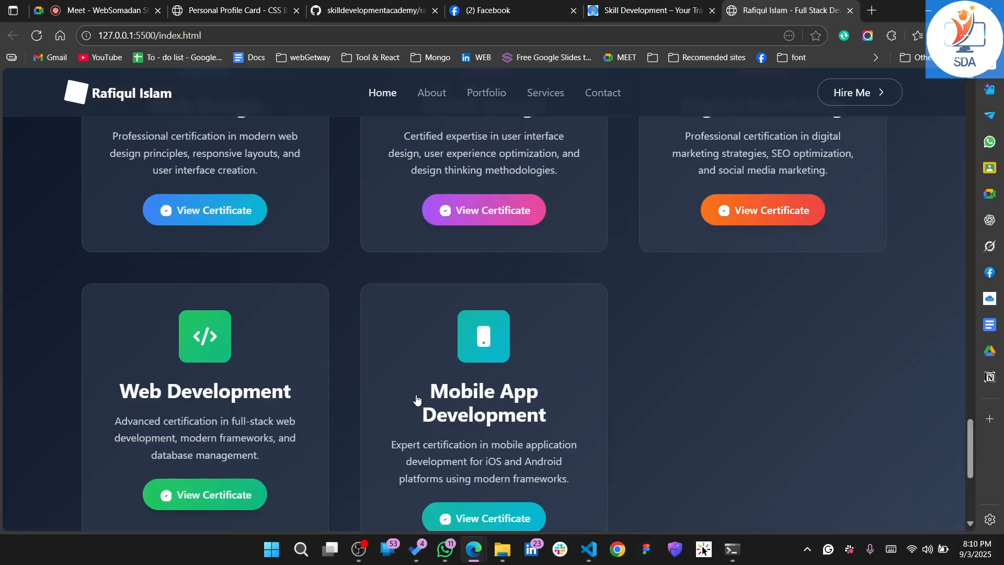
pyautogui.scroll(8, 416, 398)
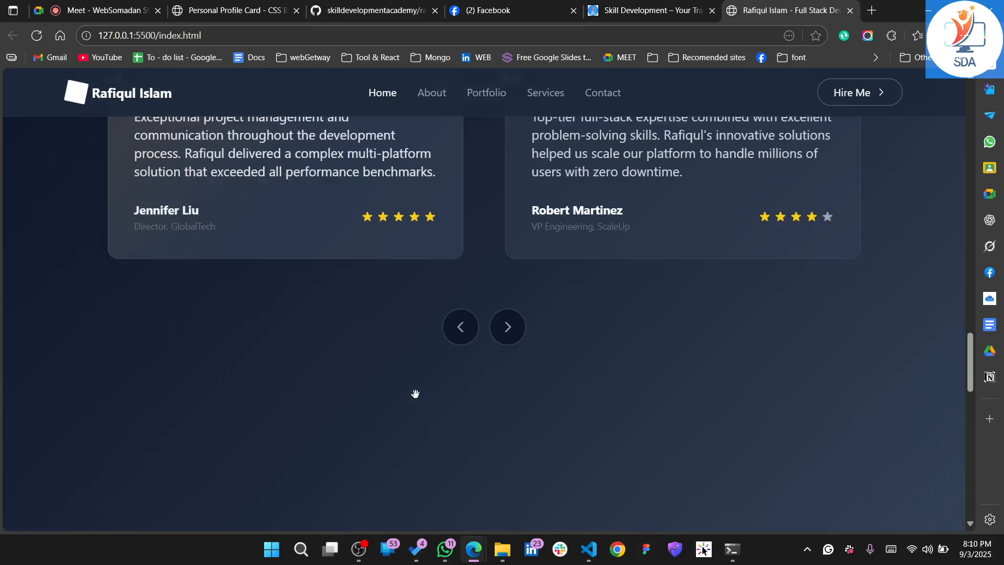
# Advance the home page's testimonial carousel through several client reviews
pyautogui.scroll(1, 416, 393)
pyautogui.click(497, 379)
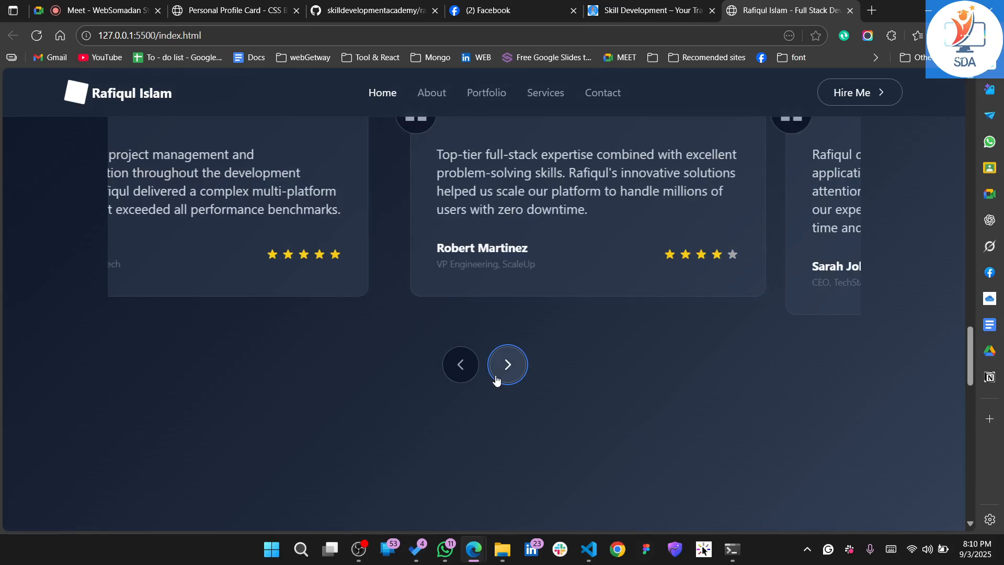
pyautogui.click(497, 379)
pyautogui.click(496, 379)
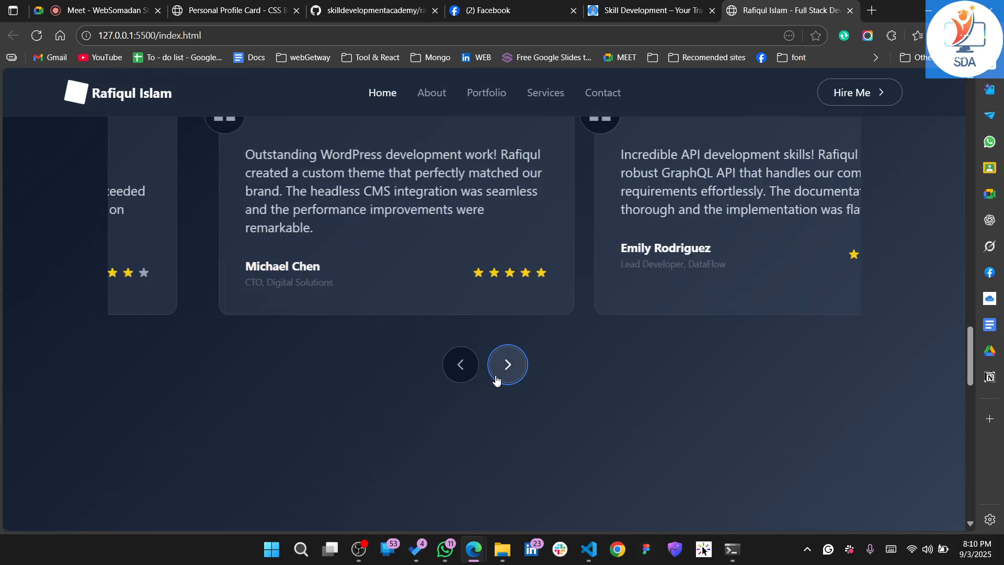
pyautogui.scroll(10, 496, 376)
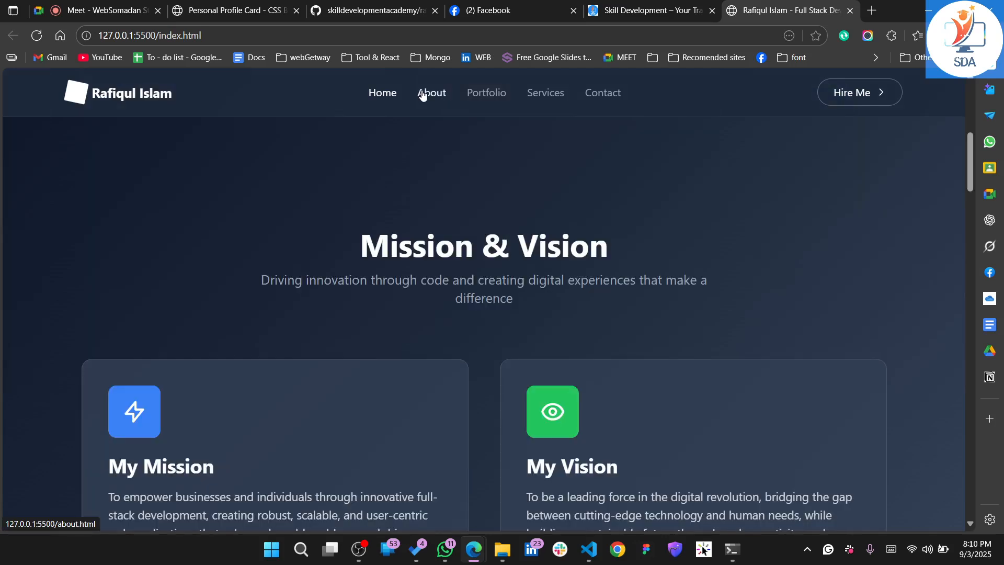
# Open the About page and examine its personal biography, core expertise list and experience figures
pyautogui.click(422, 94)
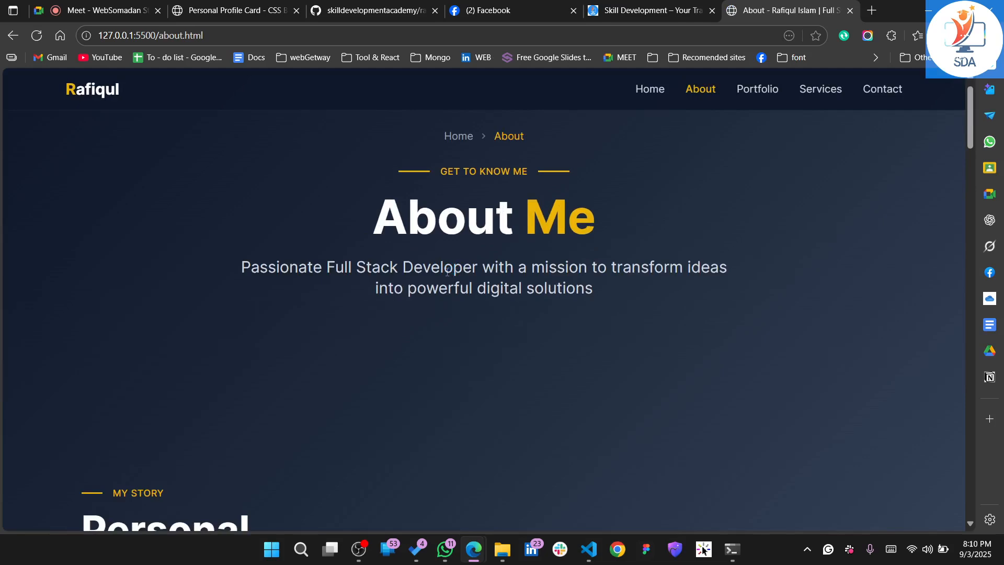
pyautogui.scroll(-5, 447, 271)
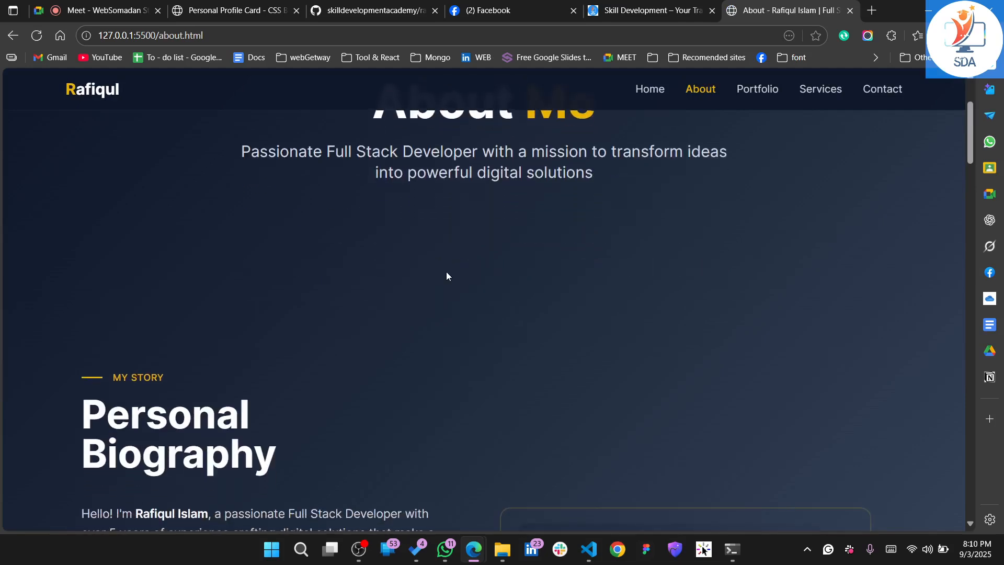
pyautogui.scroll(-5, 447, 271)
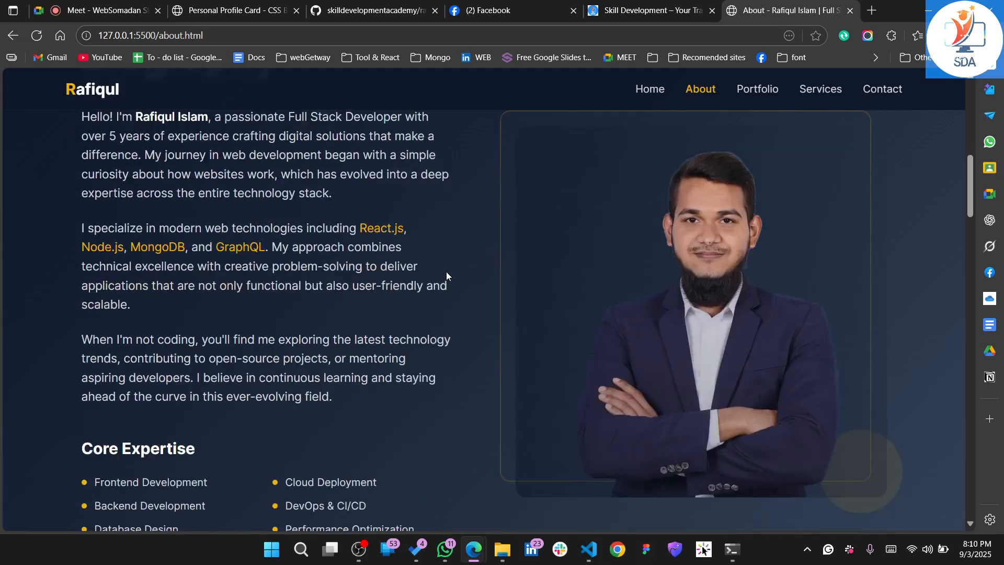
pyautogui.scroll(-3, 447, 271)
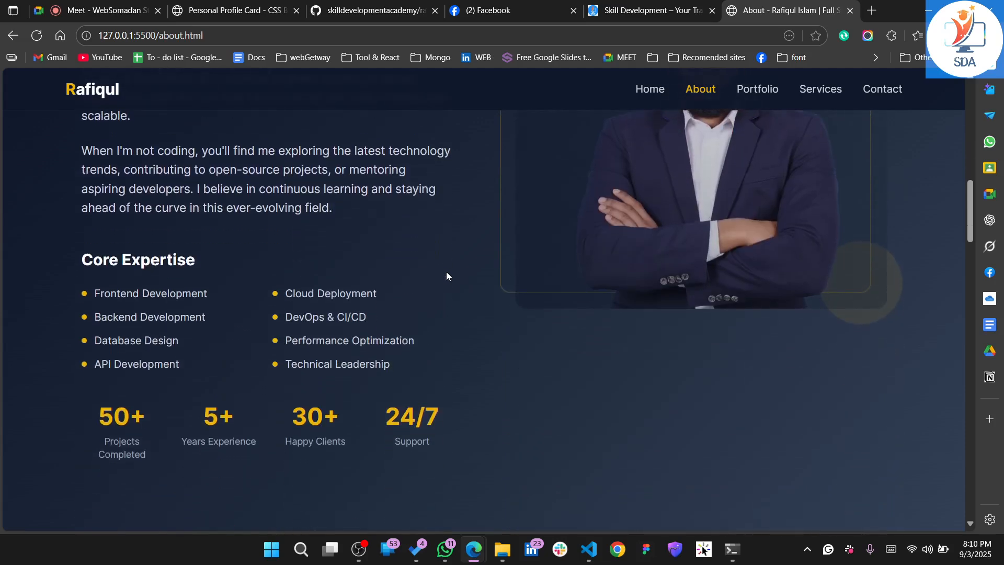
pyautogui.scroll(3, 221, 261)
pyautogui.scroll(1, 221, 260)
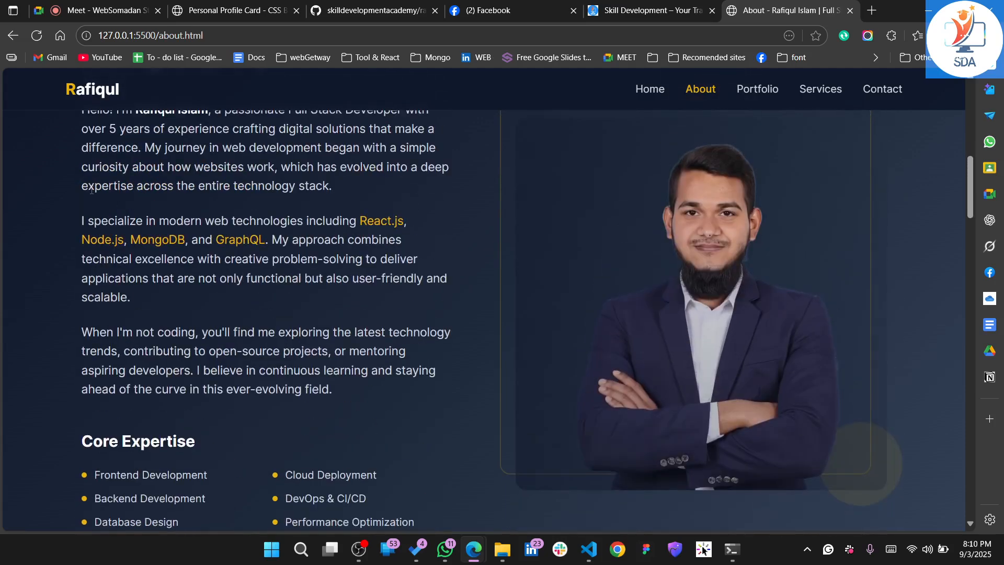
pyautogui.scroll(3, 91, 190)
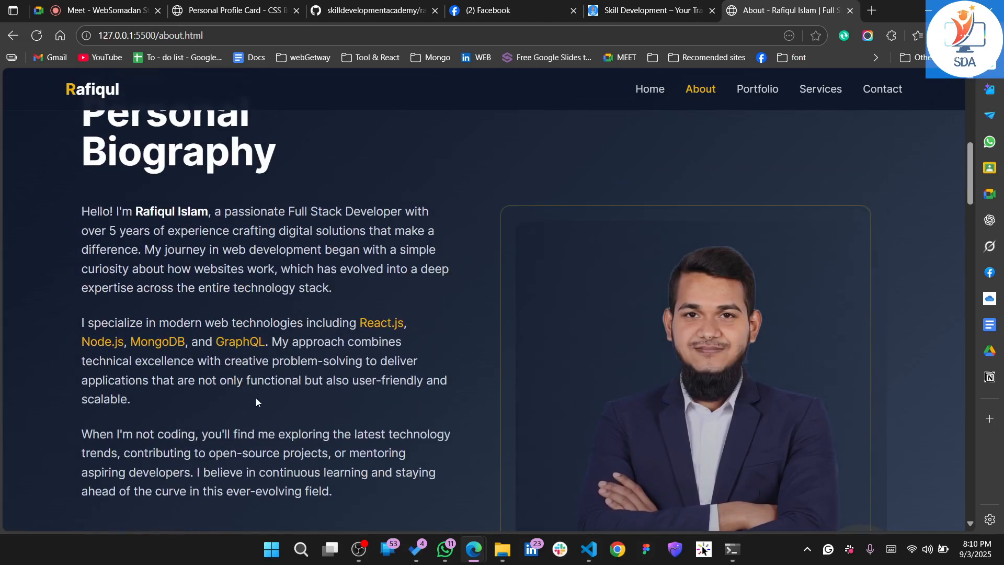
pyautogui.scroll(-5, 256, 397)
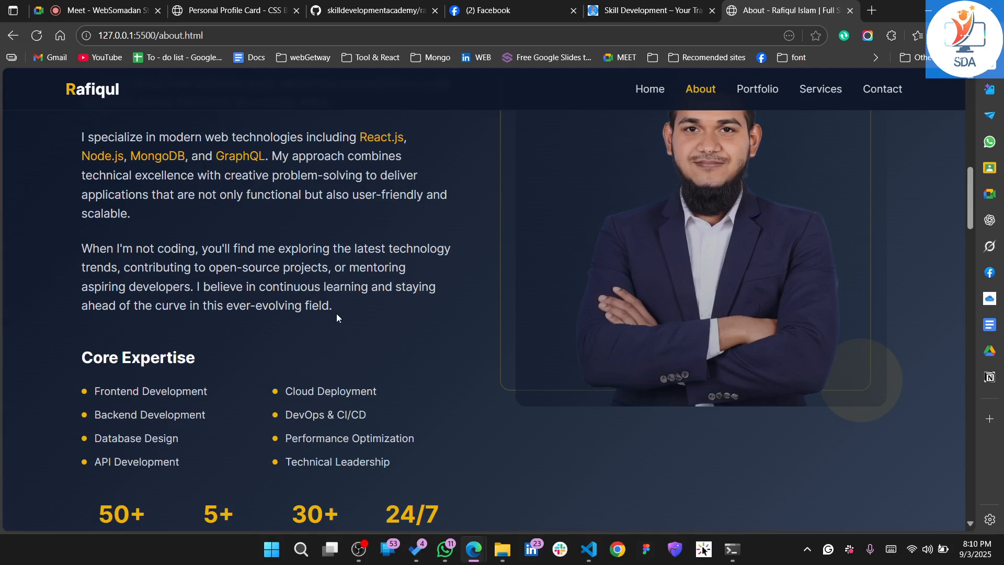
pyautogui.moveTo(336, 314); pyautogui.dragTo(195, 218)
pyautogui.scroll(-2, 196, 218)
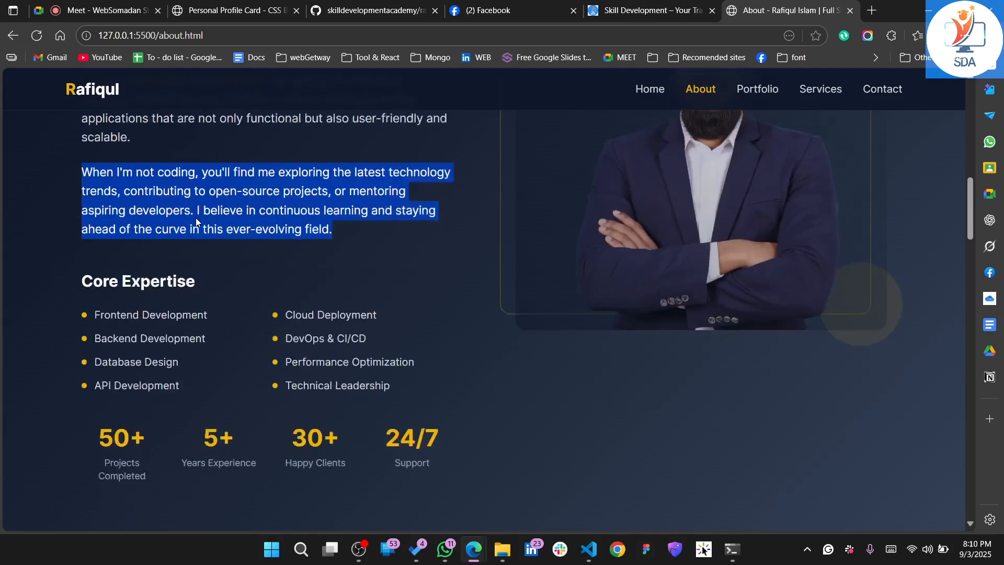
# Examine the About page's Existing Clients cards, My Skills bars and footer
pyautogui.scroll(-10, 195, 218)
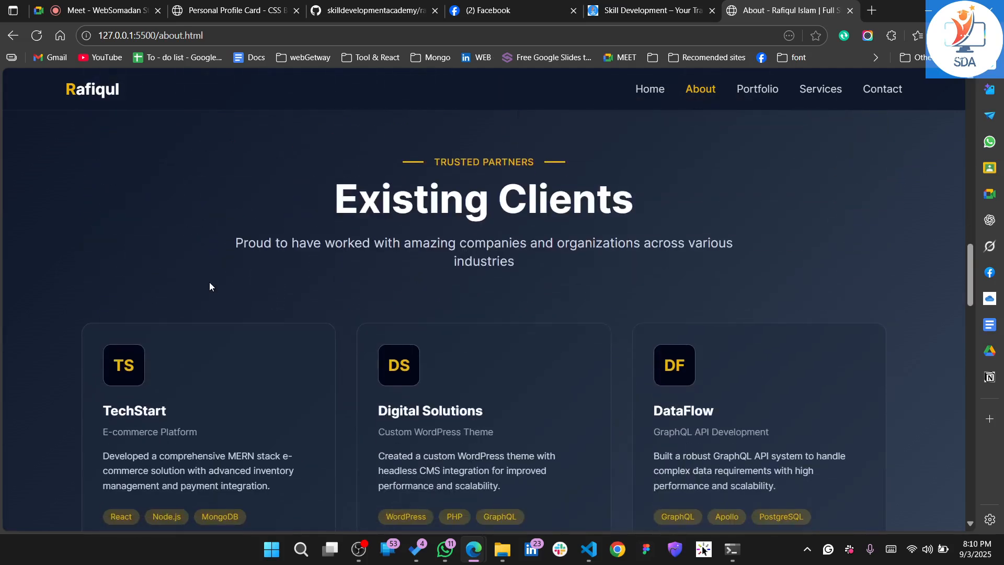
pyautogui.scroll(-4, 209, 287)
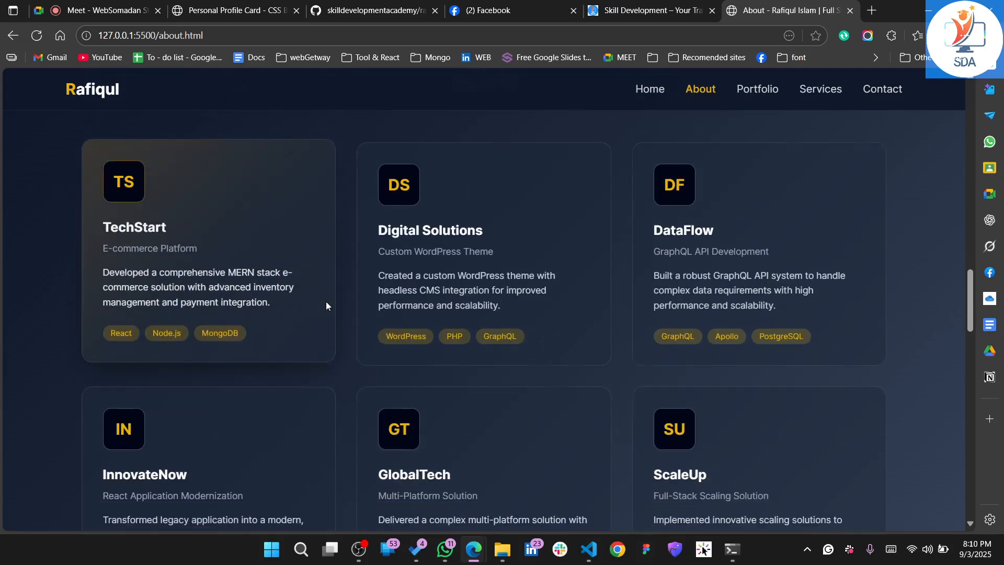
pyautogui.scroll(-7, 326, 302)
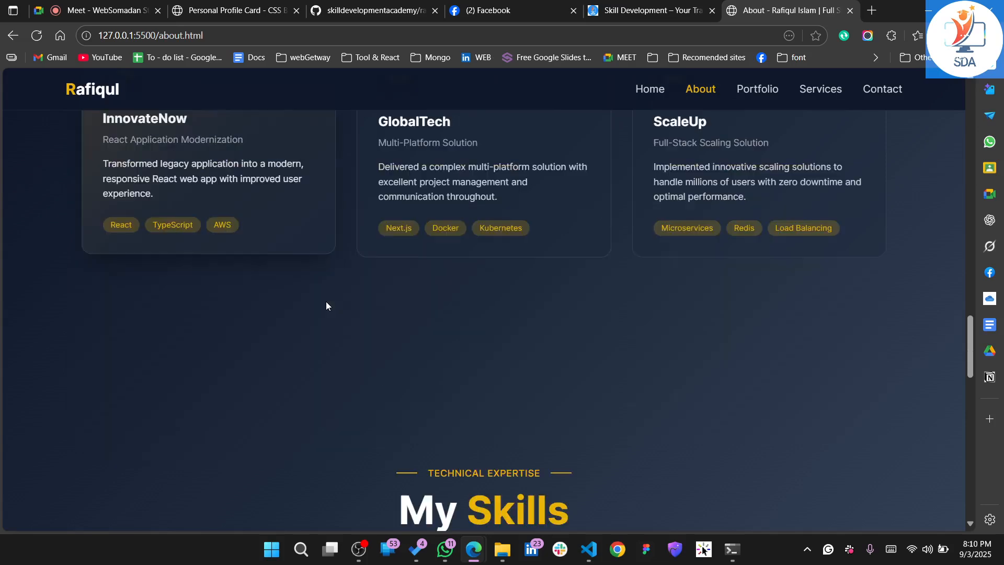
pyautogui.scroll(-5, 326, 305)
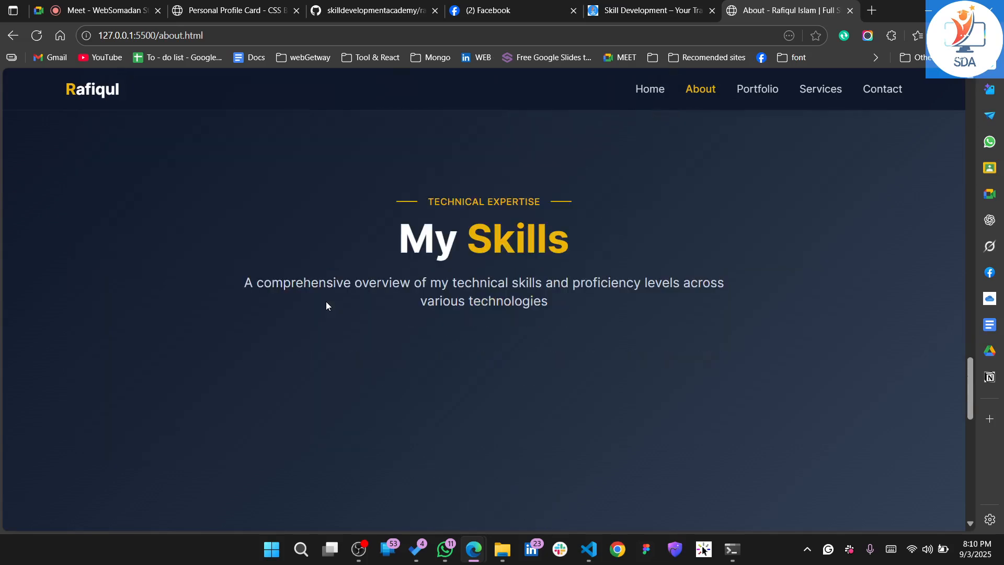
pyautogui.scroll(-3, 326, 305)
pyautogui.scroll(-3, 326, 305)
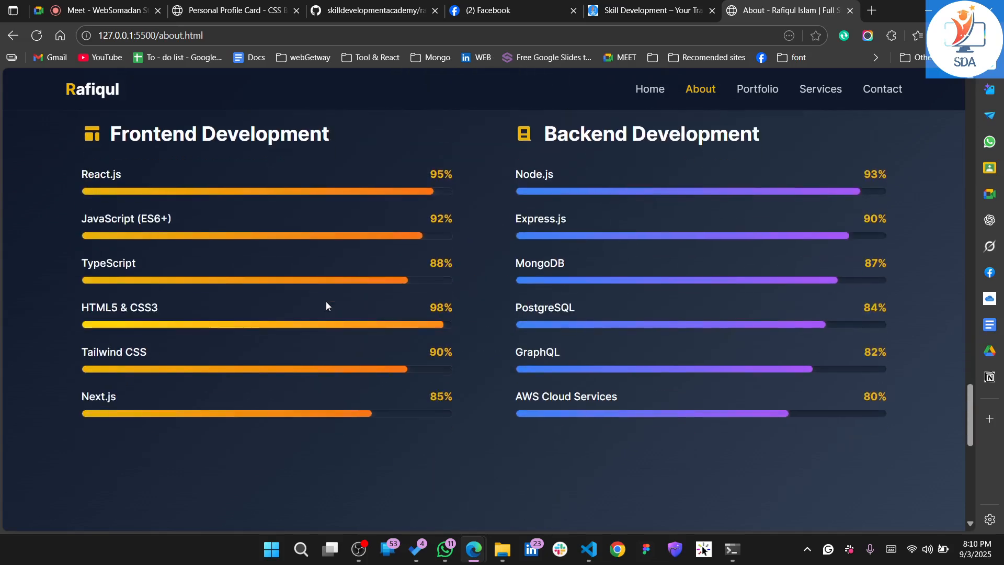
pyautogui.scroll(-4, 326, 303)
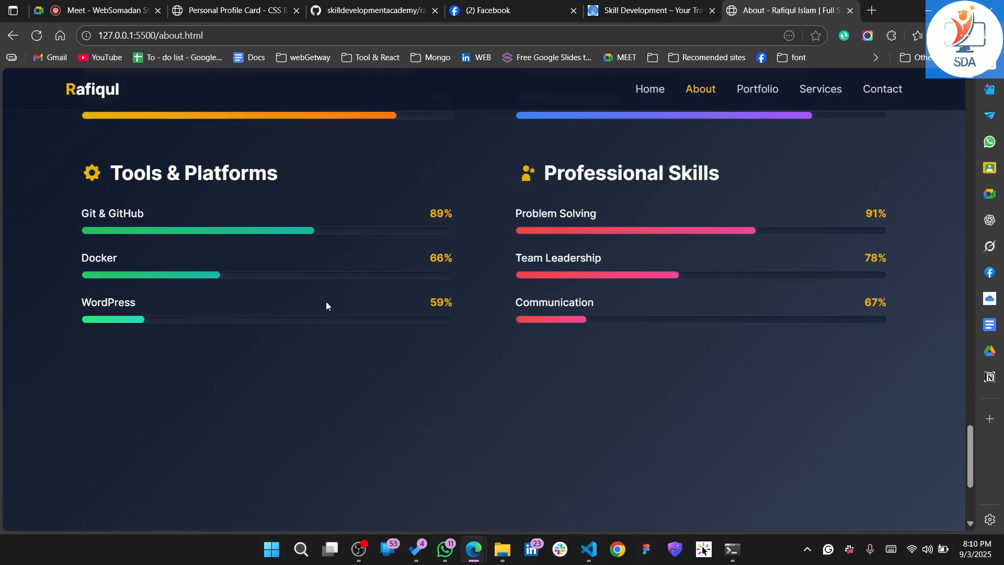
pyautogui.scroll(-3, 326, 305)
pyautogui.scroll(-2, 327, 305)
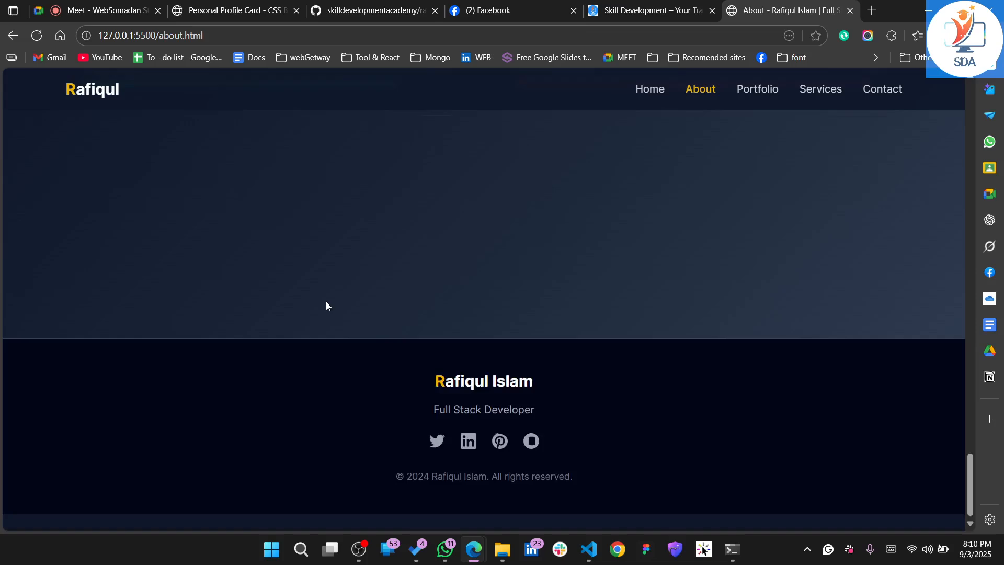
pyautogui.scroll(20, 325, 302)
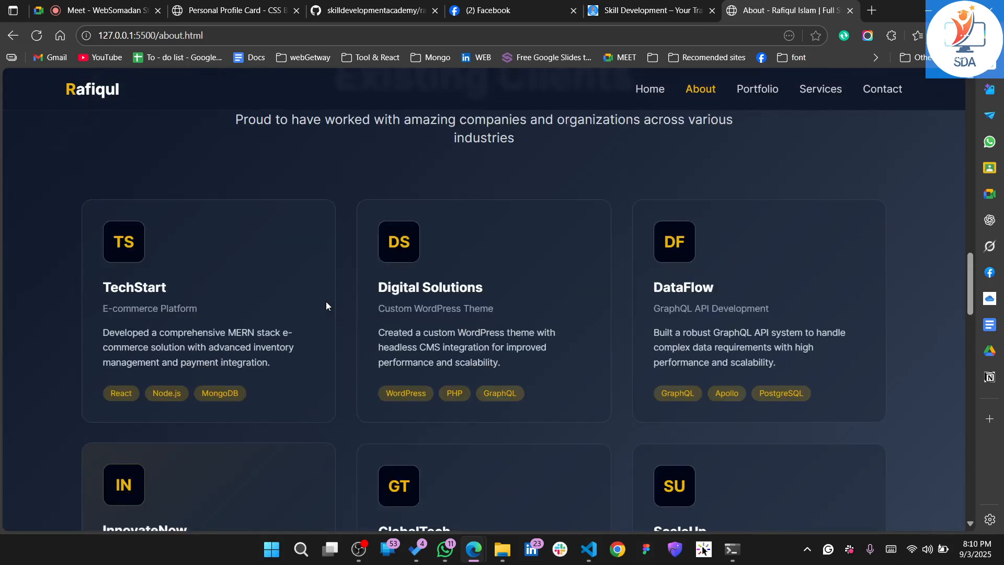
pyautogui.scroll(15, 327, 305)
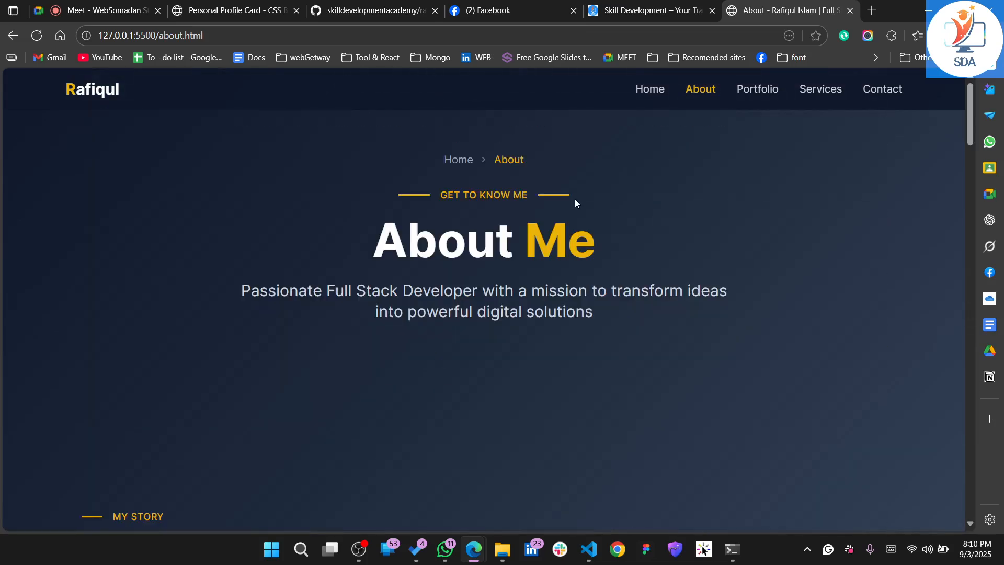
# Open the Portfolio page and examine its personal information, education timeline, training and certifications, and footer
pyautogui.click(762, 91)
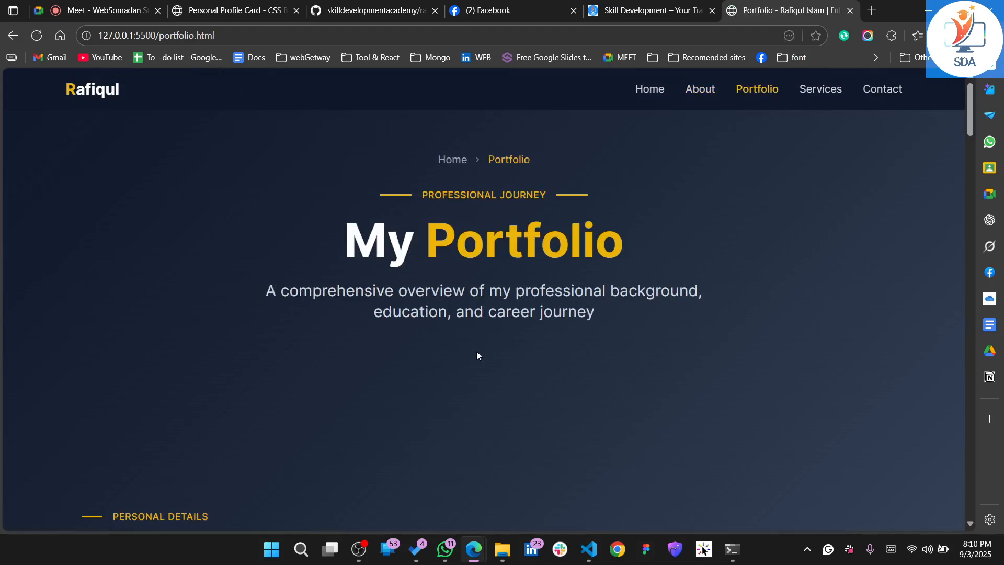
pyautogui.scroll(-2, 476, 356)
pyautogui.scroll(-5, 477, 356)
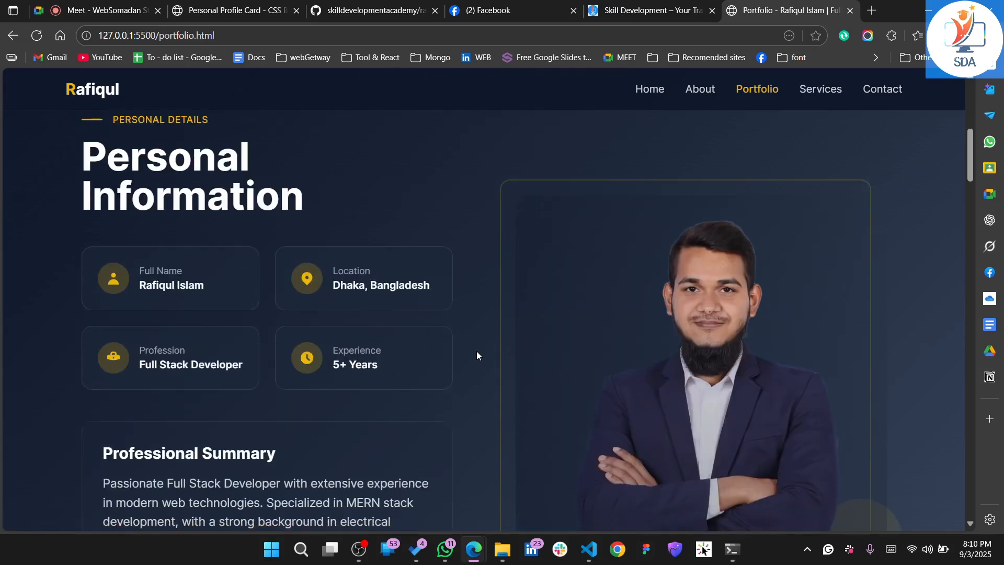
pyautogui.scroll(-5, 477, 356)
pyautogui.scroll(-15, 477, 356)
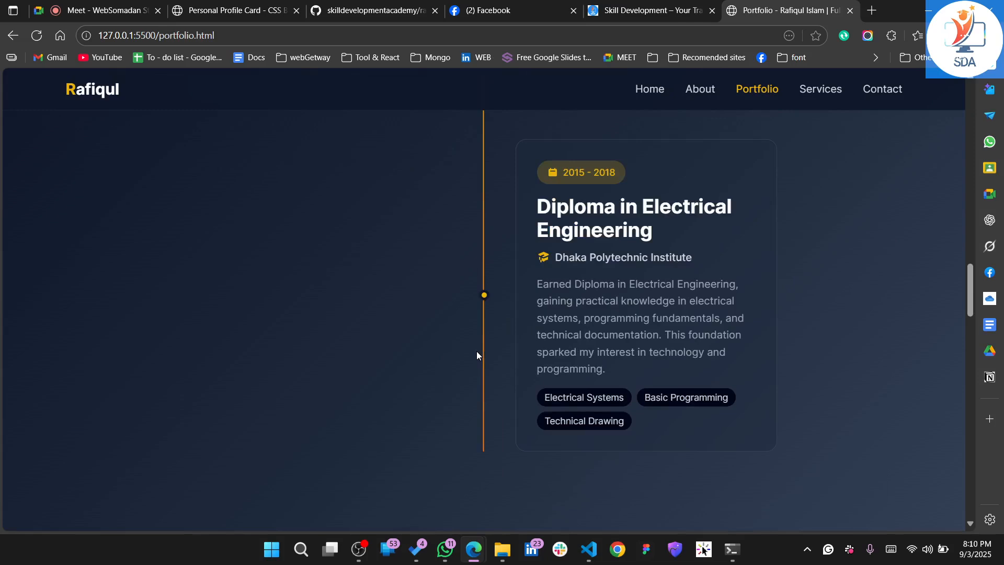
pyautogui.scroll(-8, 476, 354)
pyautogui.scroll(-15, 477, 352)
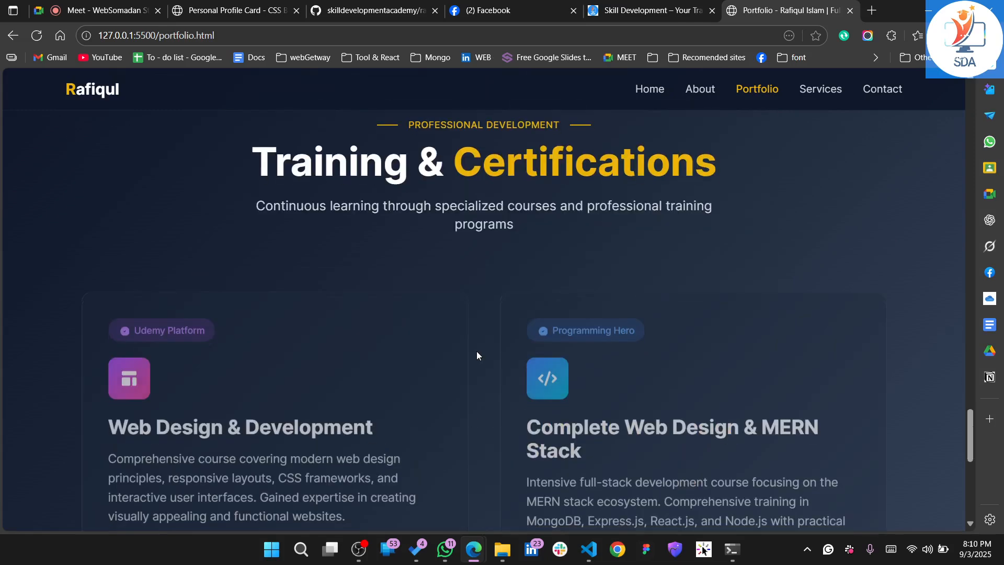
pyautogui.scroll(-10, 477, 354)
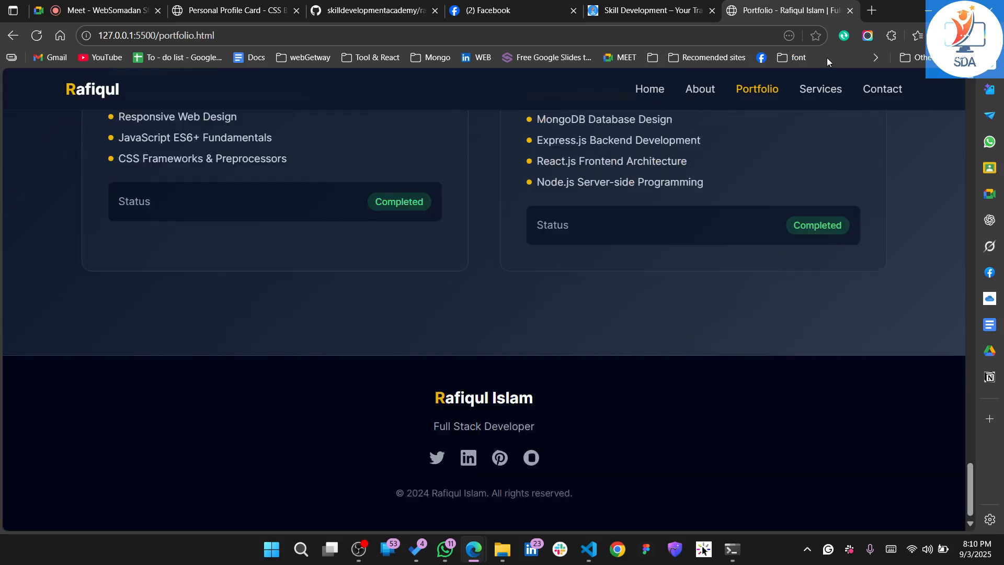
# Open the Services page and examine its service cards, trusted company section and footer
pyautogui.click(822, 91)
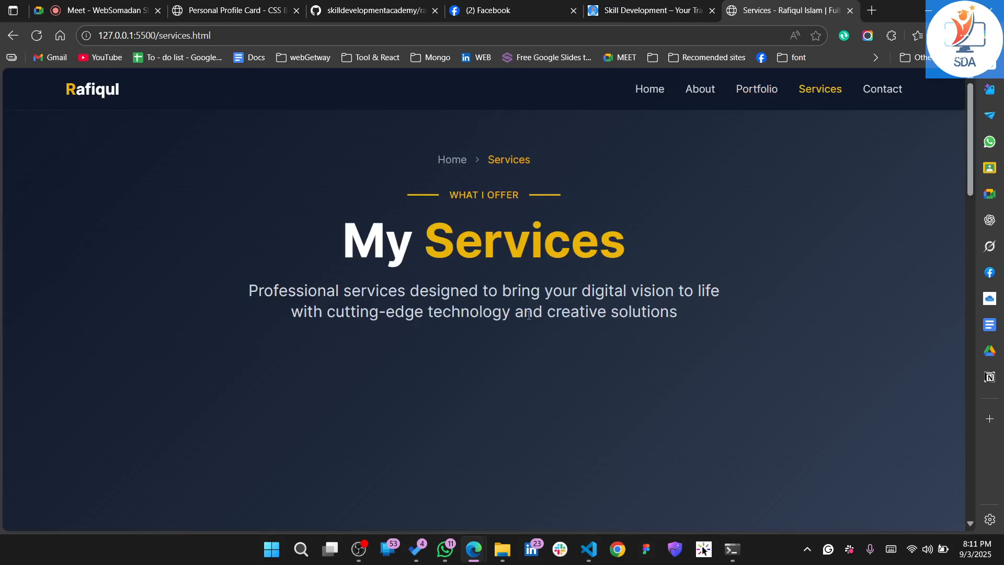
pyautogui.scroll(-6, 528, 315)
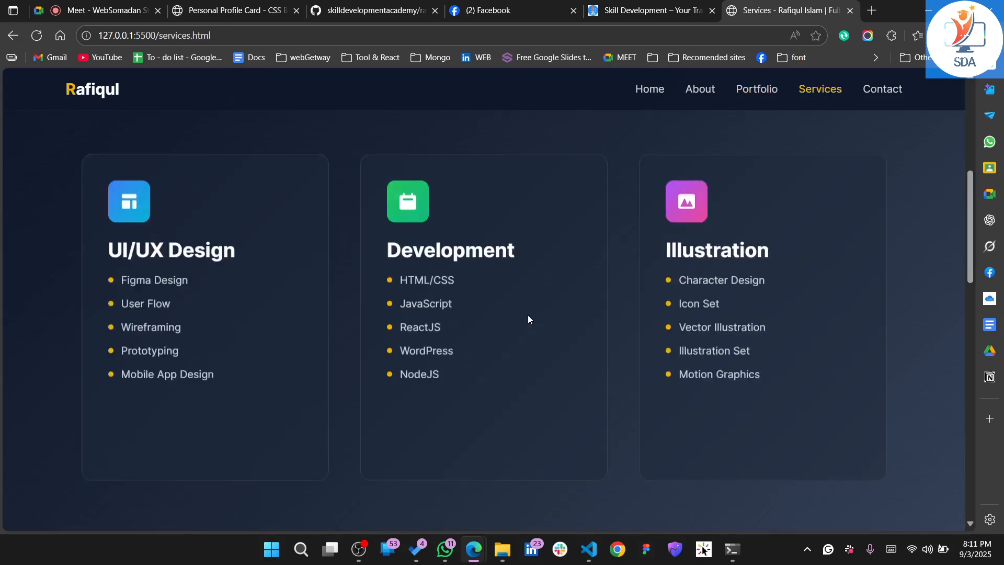
pyautogui.scroll(-6, 528, 318)
pyautogui.scroll(-2, 528, 320)
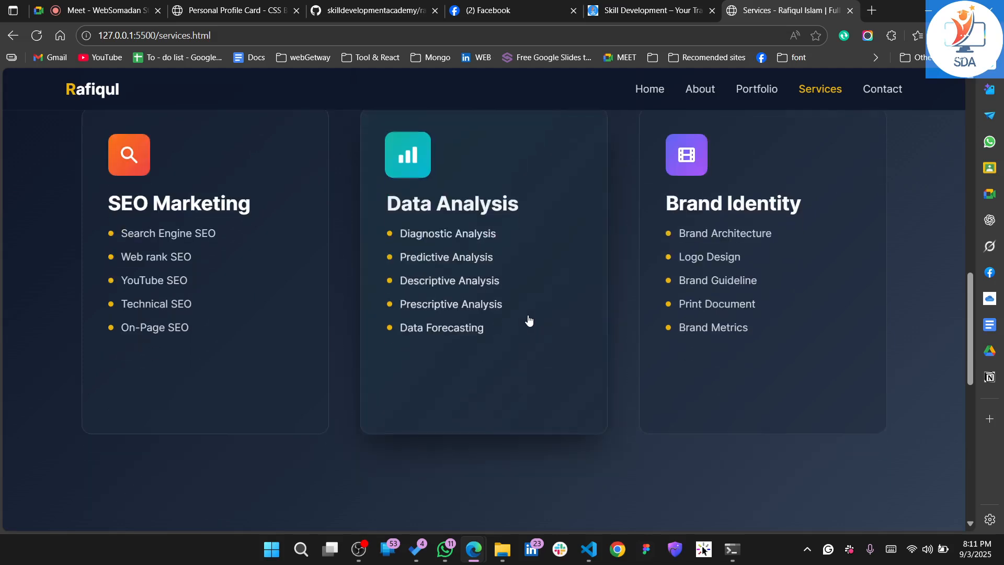
pyautogui.scroll(-8, 528, 320)
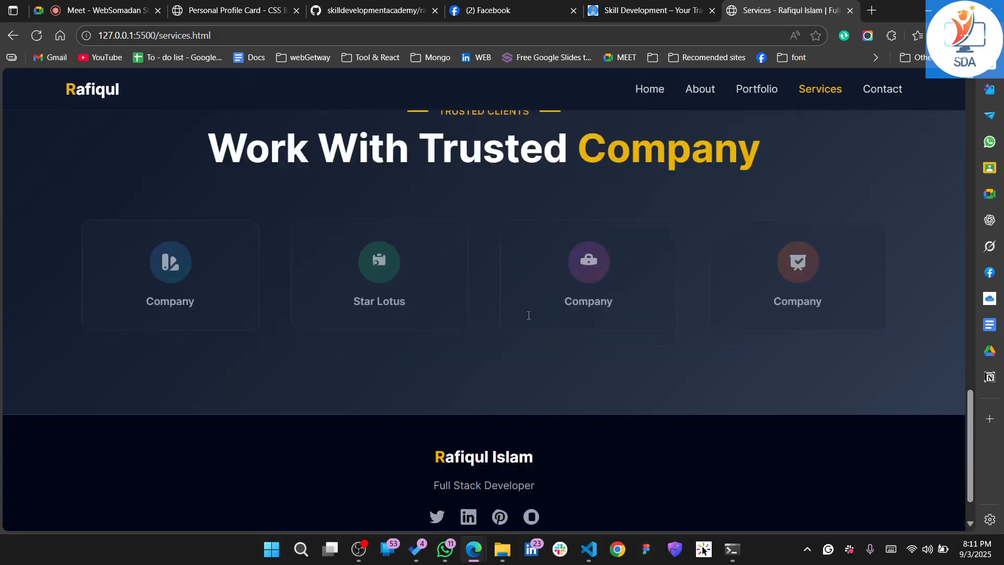
pyautogui.scroll(-1, 528, 315)
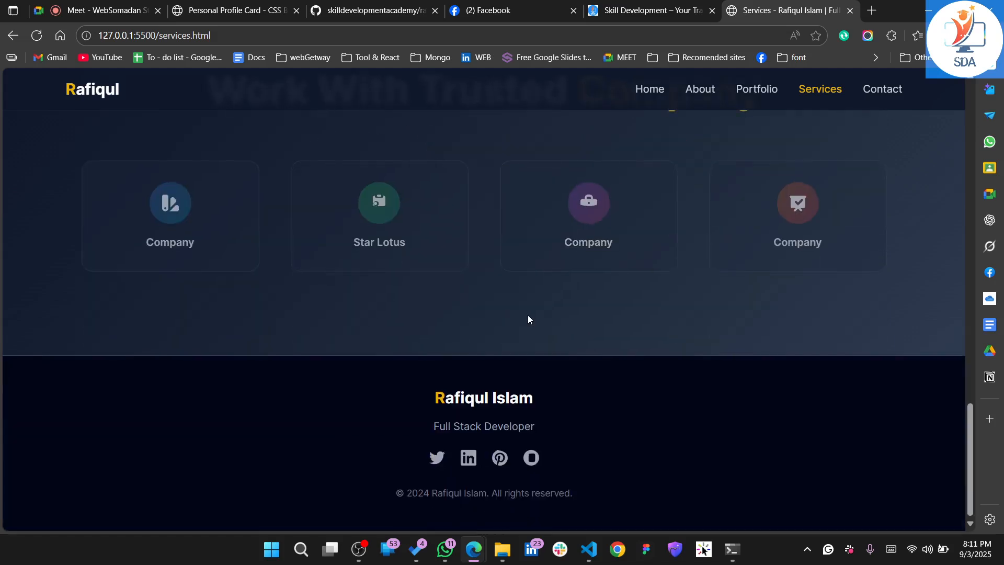
pyautogui.moveTo(433, 400); pyautogui.dragTo(460, 403)
pyautogui.click(433, 400)
# Open the Contact page and examine its contact details, location card and message form
pyautogui.click(895, 92)
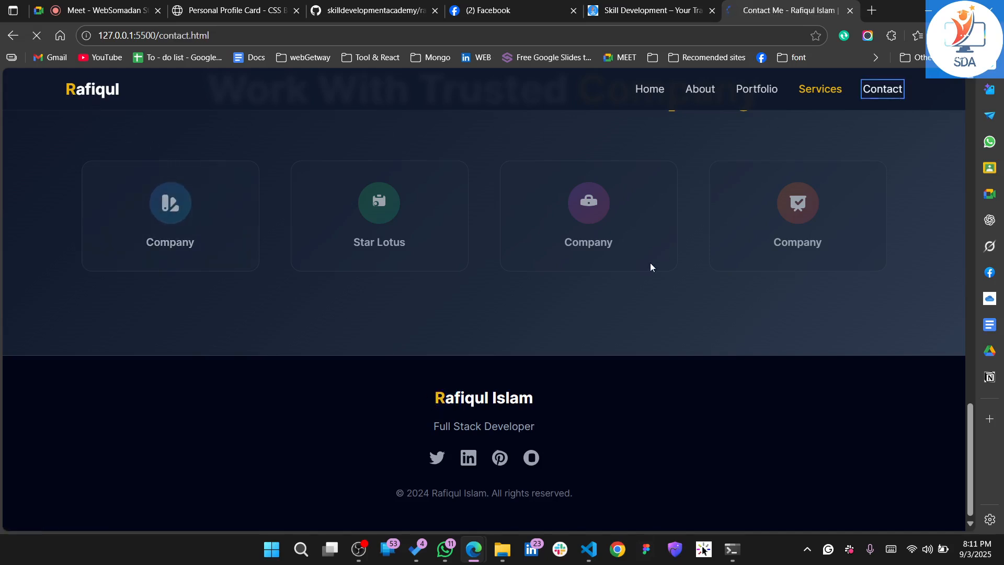
pyautogui.scroll(-3, 491, 372)
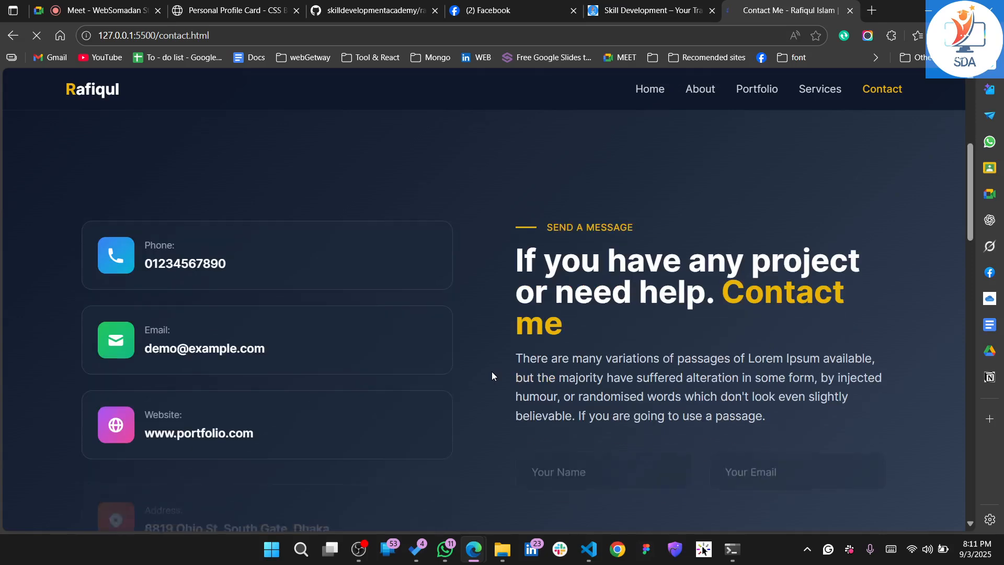
pyautogui.scroll(-3, 491, 375)
pyautogui.scroll(-1, 491, 375)
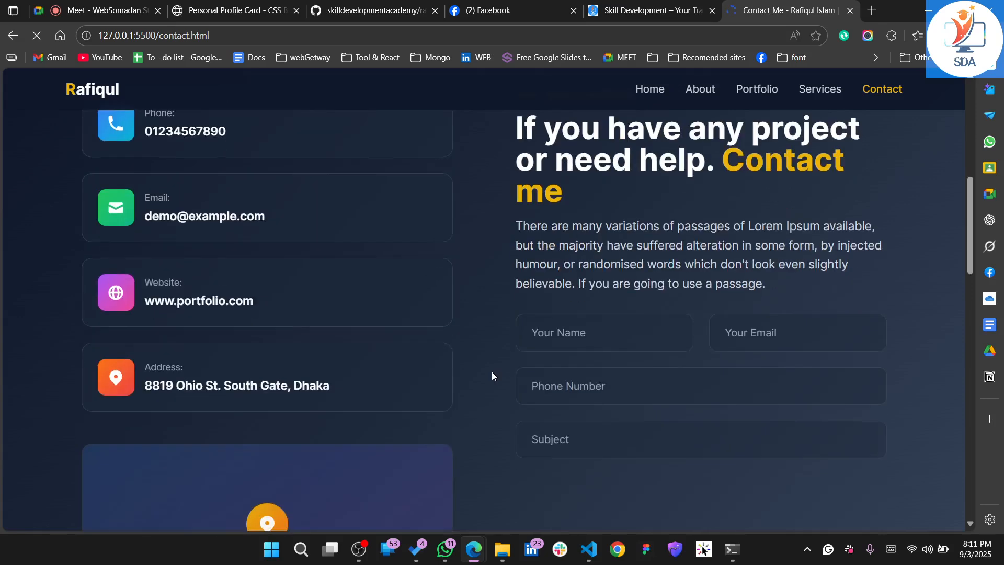
pyautogui.scroll(-3, 578, 298)
pyautogui.scroll(1, 578, 298)
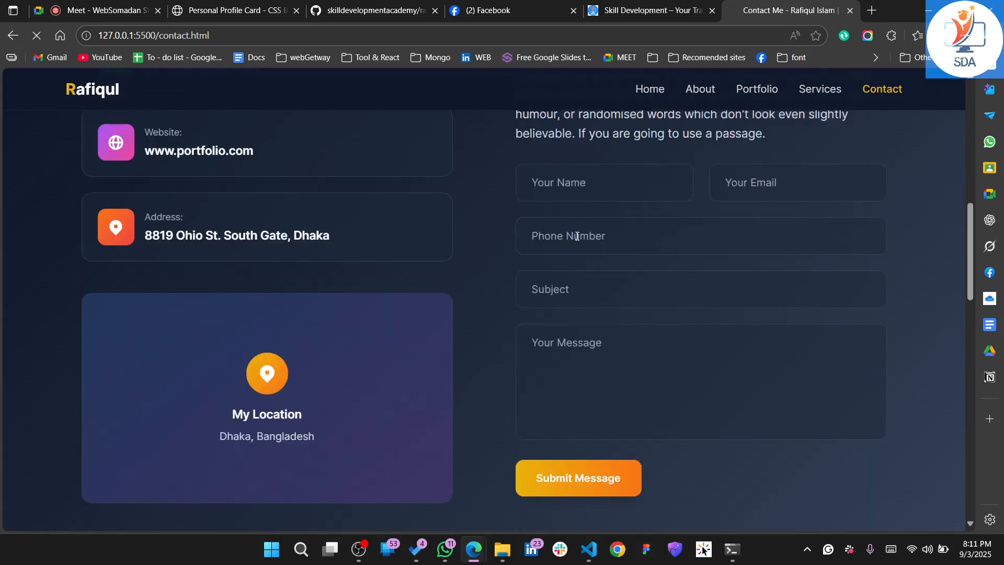
# Fill the contact form with the saved name, email and phone details, the subject "unable to pay with master card" and the message "fdfs"
pyautogui.click(549, 186)
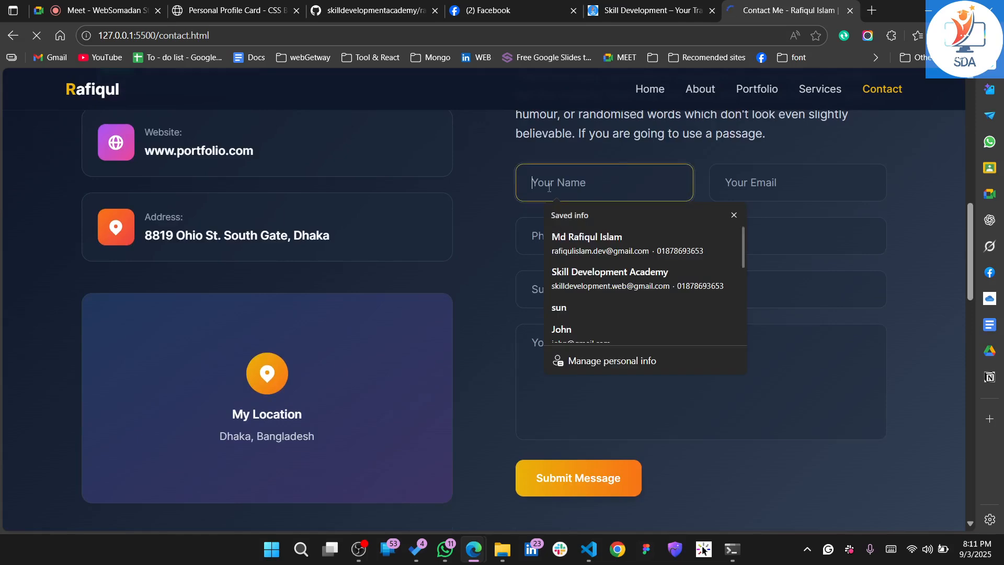
pyautogui.click(597, 252)
pyautogui.click(581, 291)
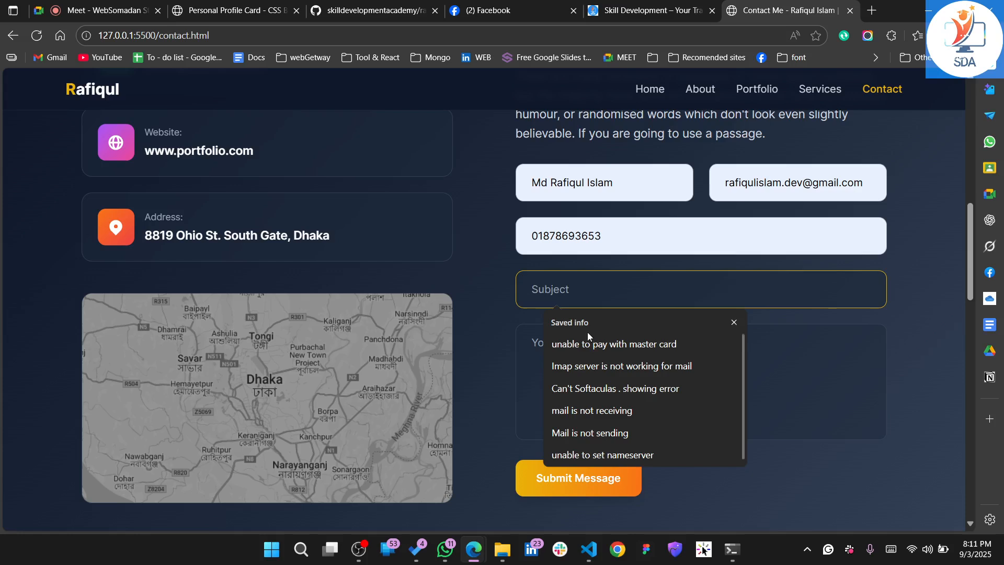
pyautogui.click(590, 345)
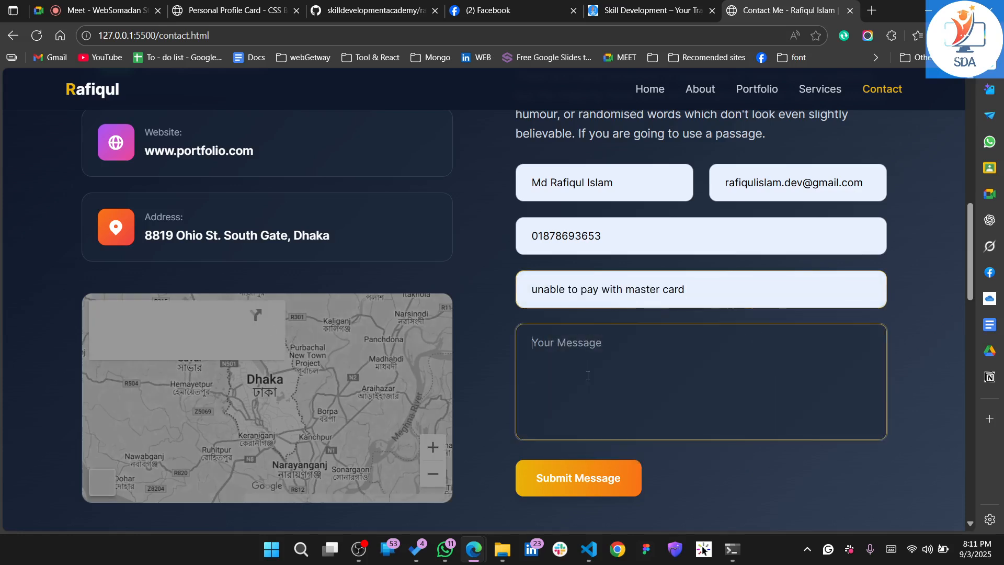
pyautogui.click(588, 373)
pyautogui.write('fdfs')
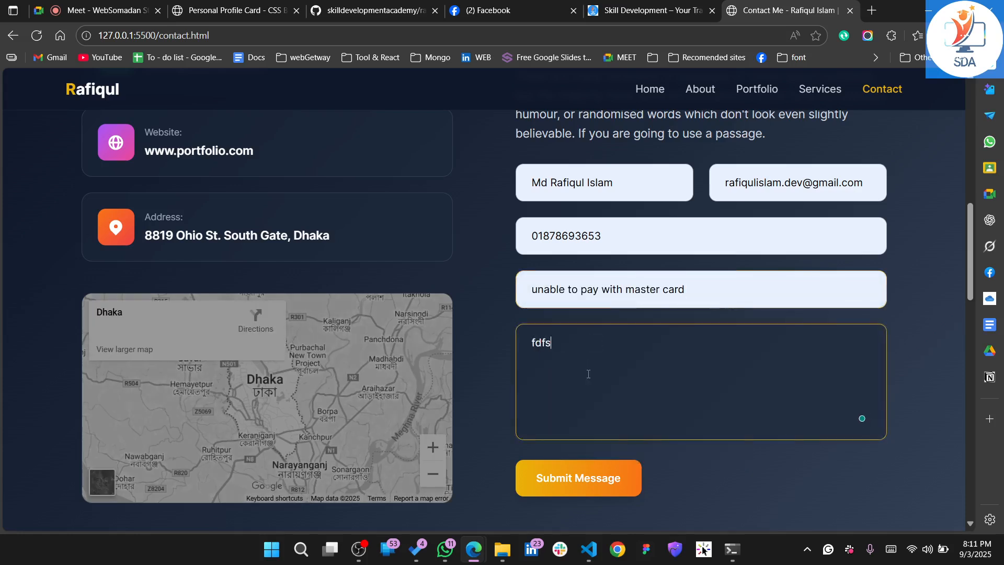
# Replace the contact form's subject with "subject", submit the message and dismiss the confirmation
pyautogui.tripleClick(601, 289)
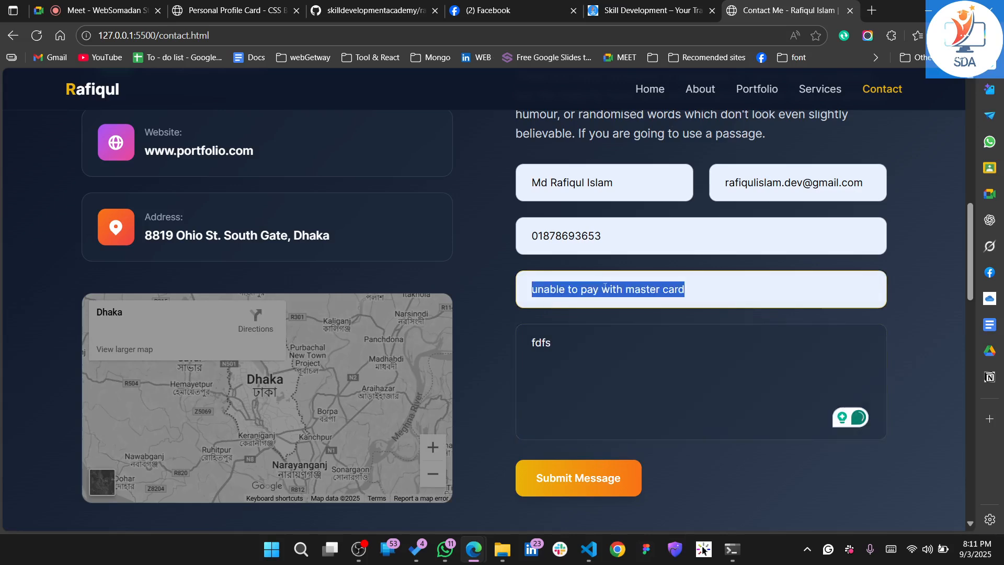
pyautogui.press('BackSpace')
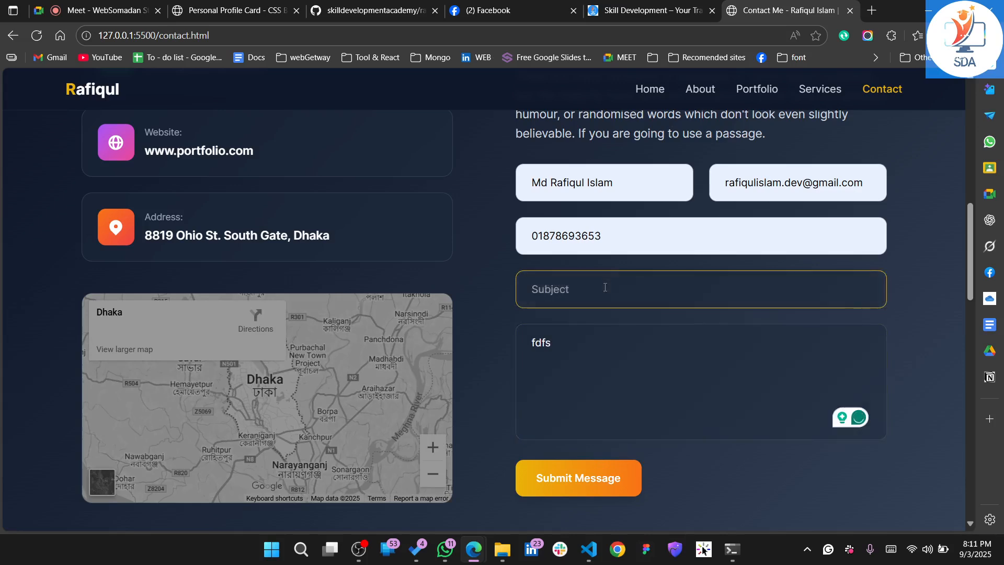
pyautogui.write('subject')
pyautogui.click(573, 493)
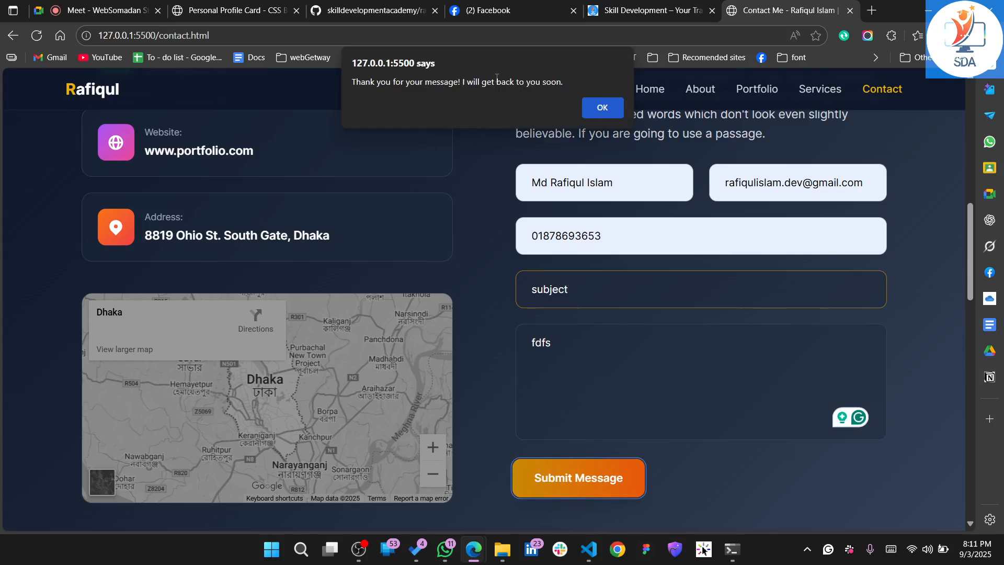
pyautogui.click(598, 108)
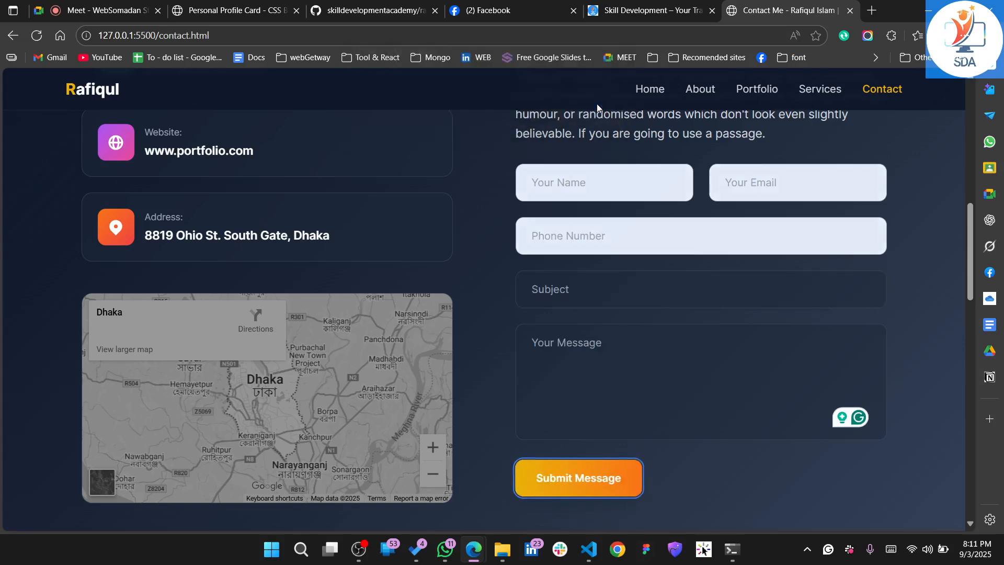
# Return to the Home page and examine its mission and vision, services and certification sections
pyautogui.scroll(4, 461, 195)
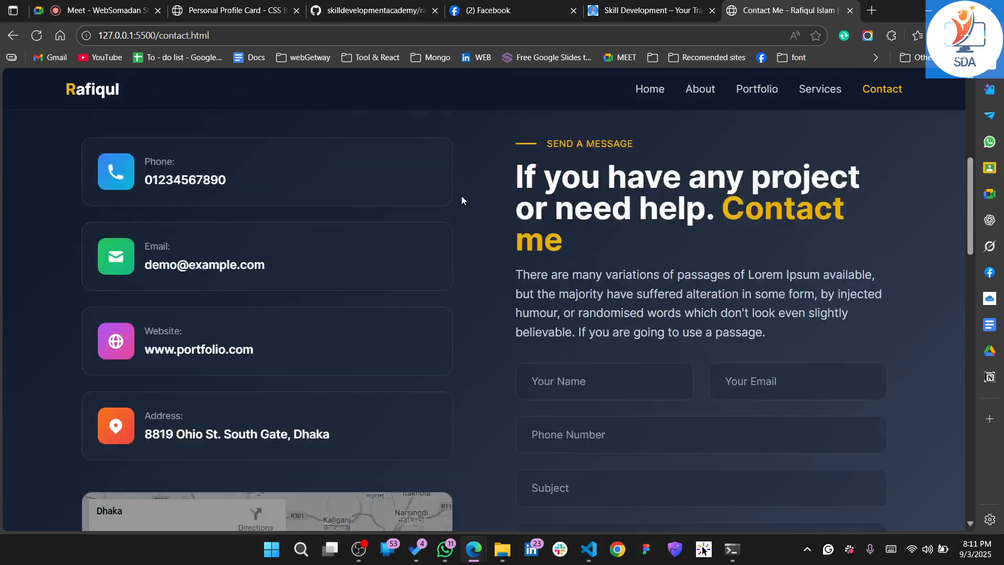
pyautogui.scroll(6, 461, 195)
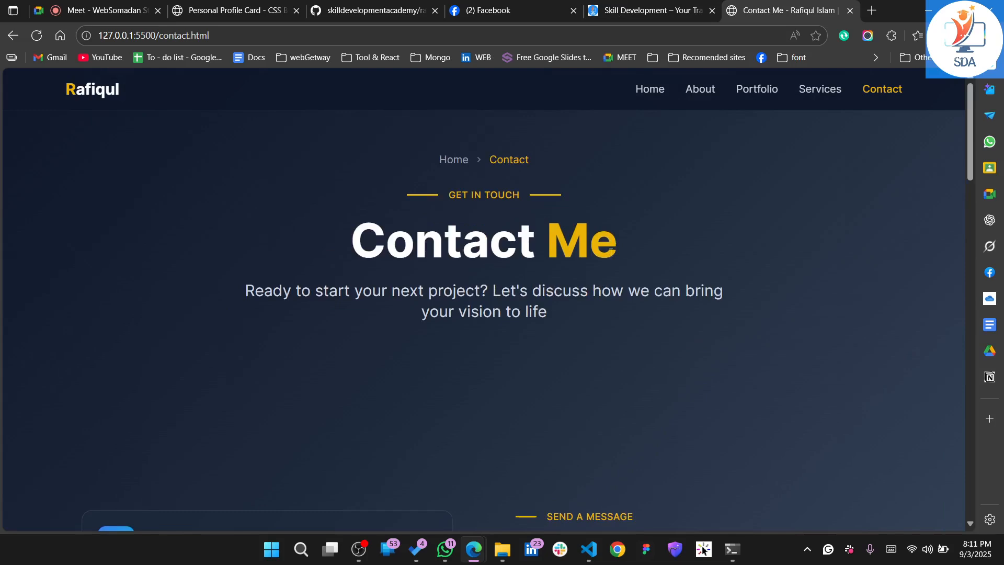
pyautogui.click(649, 92)
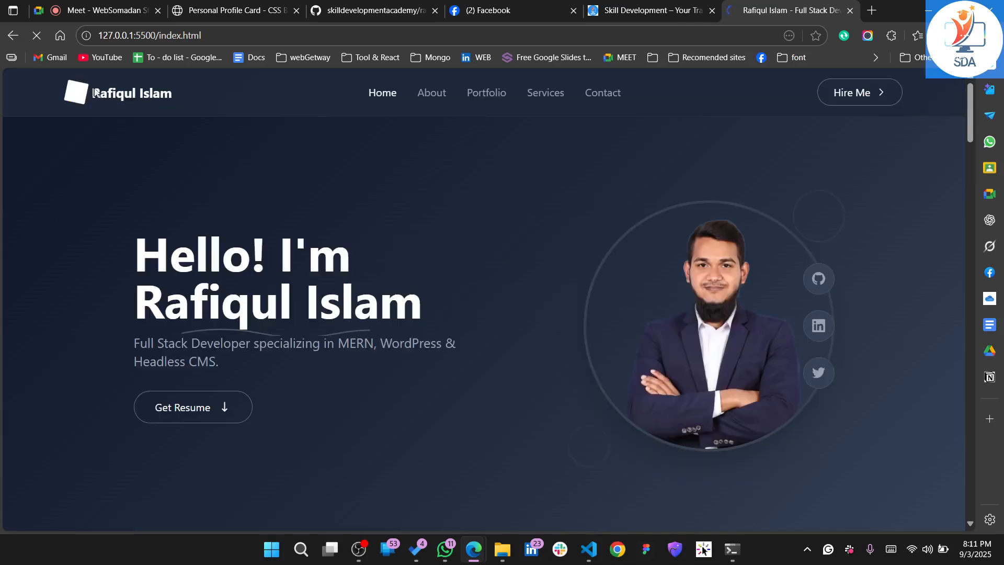
pyautogui.scroll(-10, 321, 316)
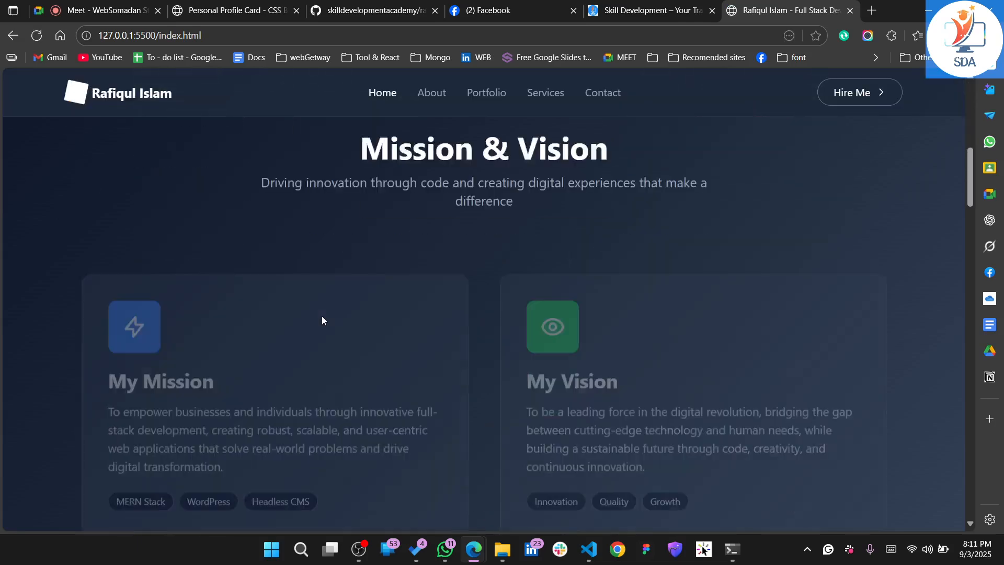
pyautogui.scroll(-5, 322, 321)
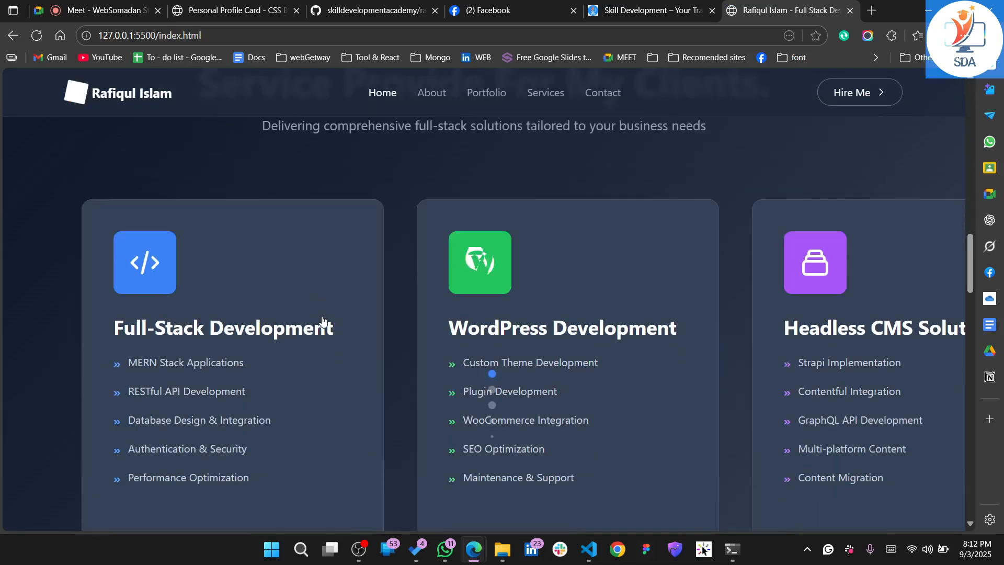
pyautogui.scroll(5, 323, 321)
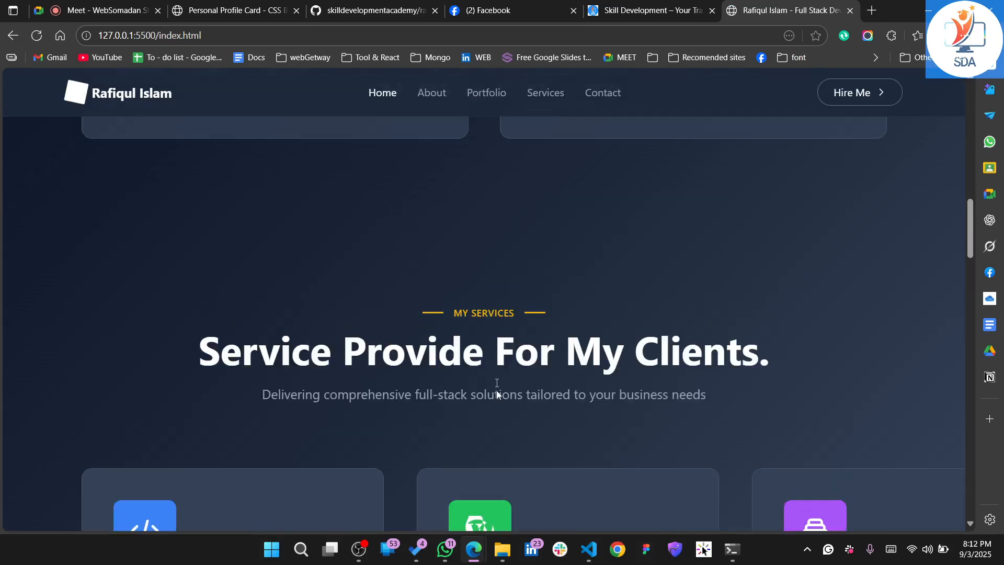
pyautogui.scroll(-10, 496, 390)
pyautogui.scroll(-10, 496, 393)
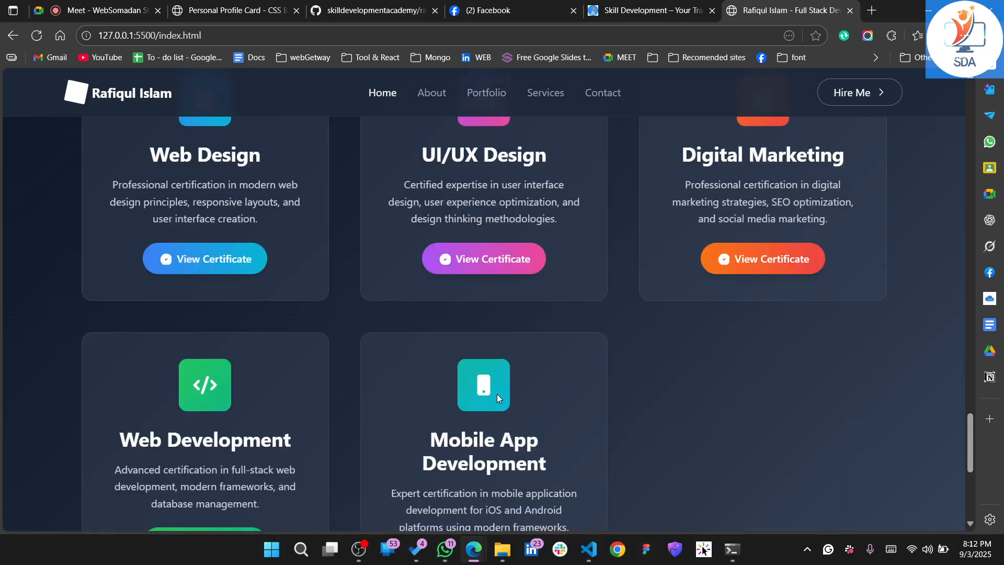
pyautogui.scroll(20, 497, 393)
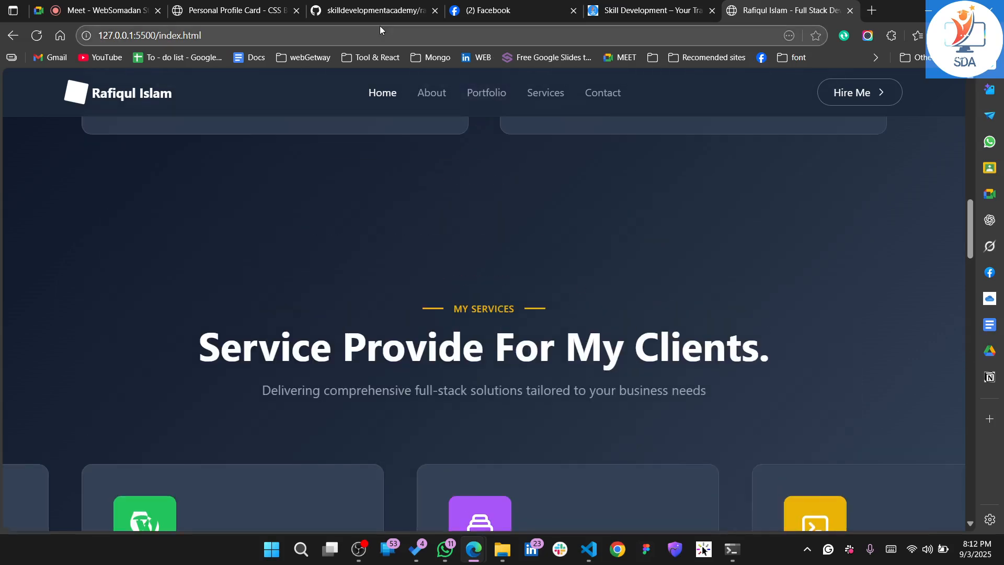
# Switch to the portfolio repository on GitHub and examine its quick setup and command-line instructions
pyautogui.click(373, 10)
pyautogui.scroll(-5, 228, 371)
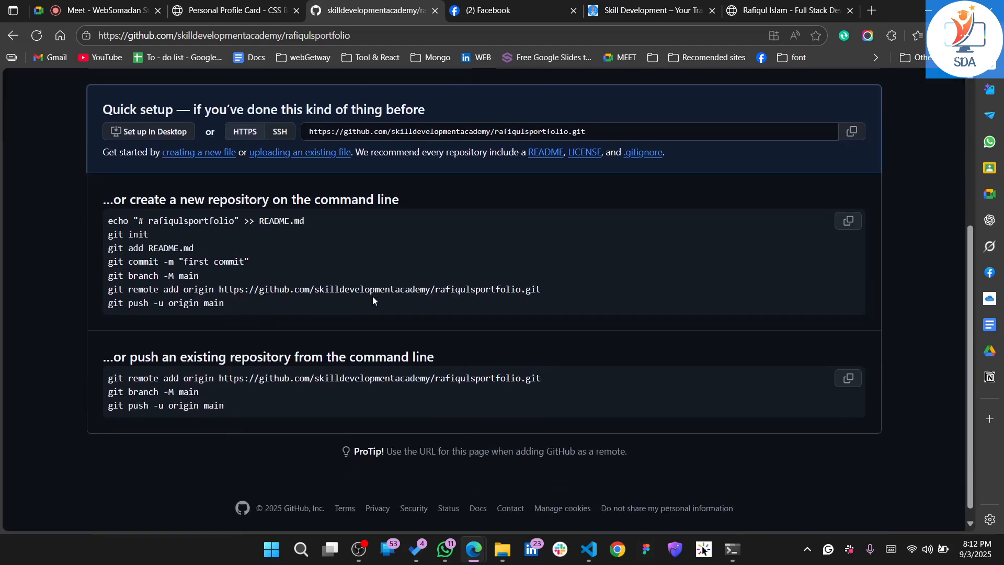
pyautogui.scroll(5, 373, 296)
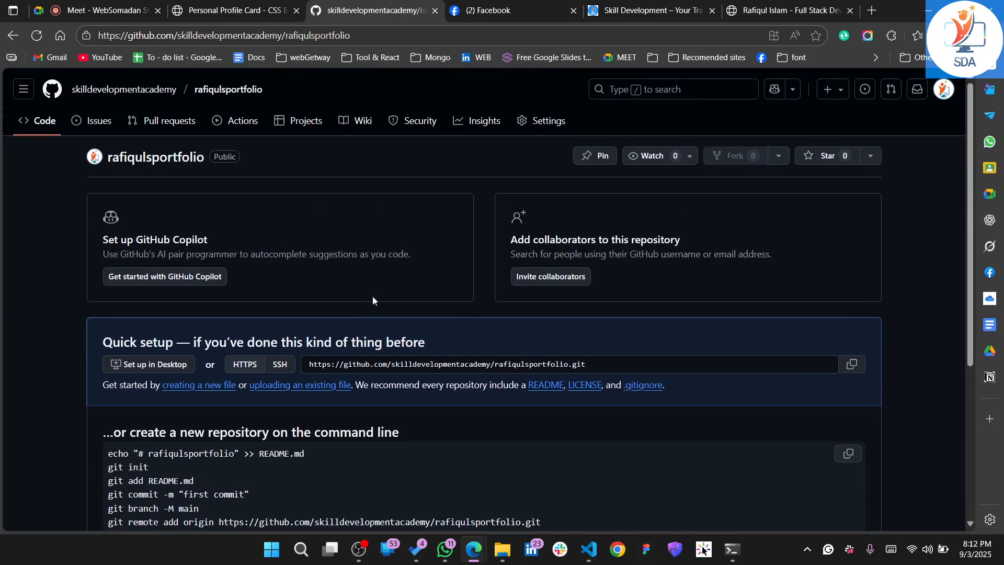
# Switch to VS Code to examine the certificate modal script in index.html, and return to the GitHub repository
pyautogui.click(589, 549)
pyautogui.press('Down')
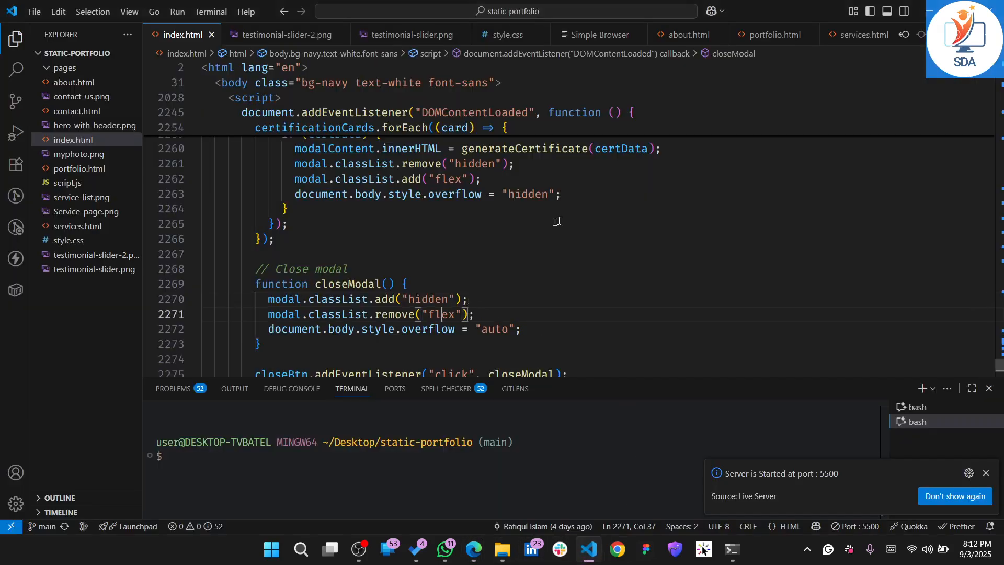
pyautogui.press('Up')
pyautogui.press('Up')
pyautogui.press('Up')
pyautogui.press('Up')
pyautogui.press('Up')
pyautogui.press('Up')
pyautogui.press('Up')
pyautogui.scroll(4, 814, 88)
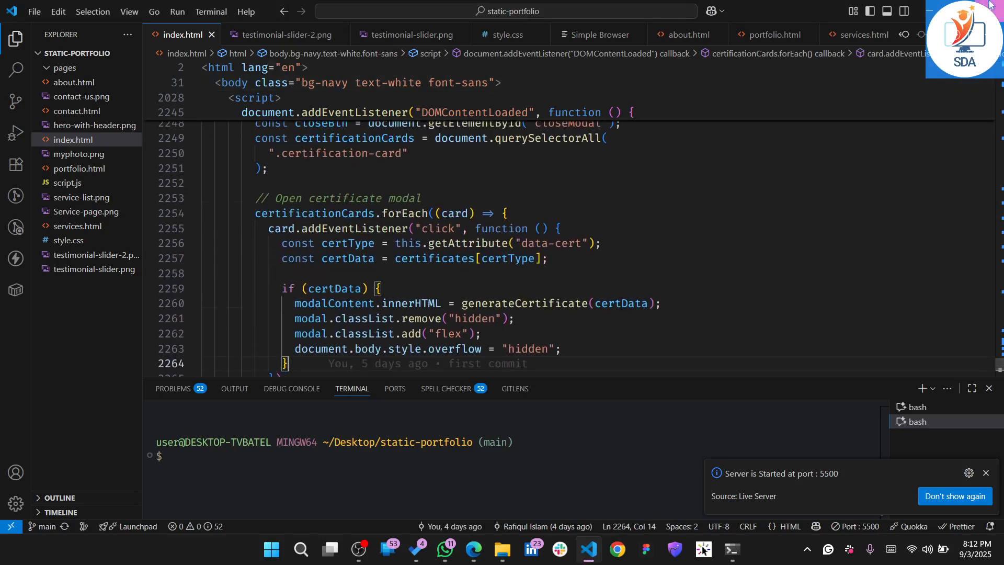
pyautogui.click(923, 16)
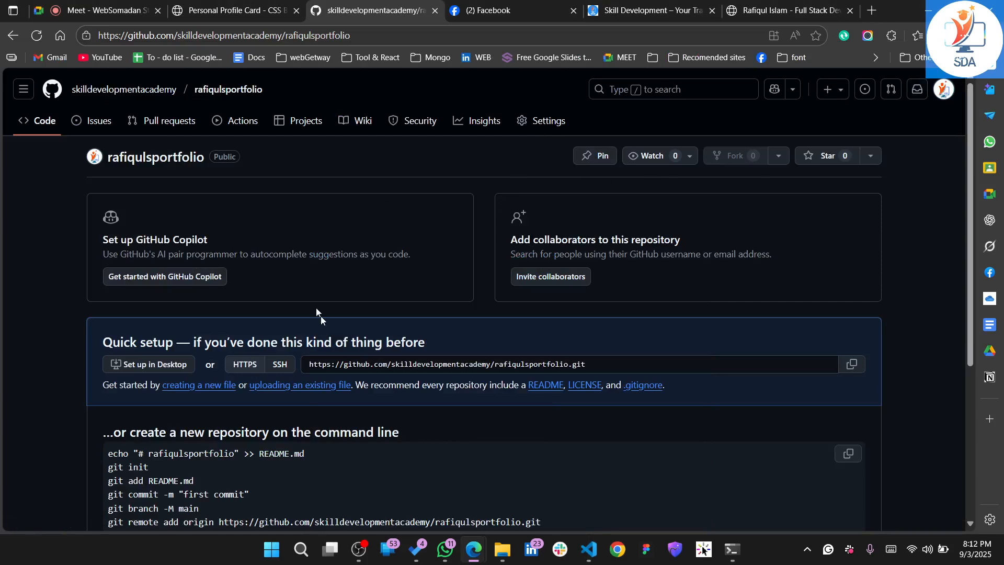
# Examine the account part of the repository's web address and the commands for creating or pushing a repository
pyautogui.scroll(-2, 443, 416)
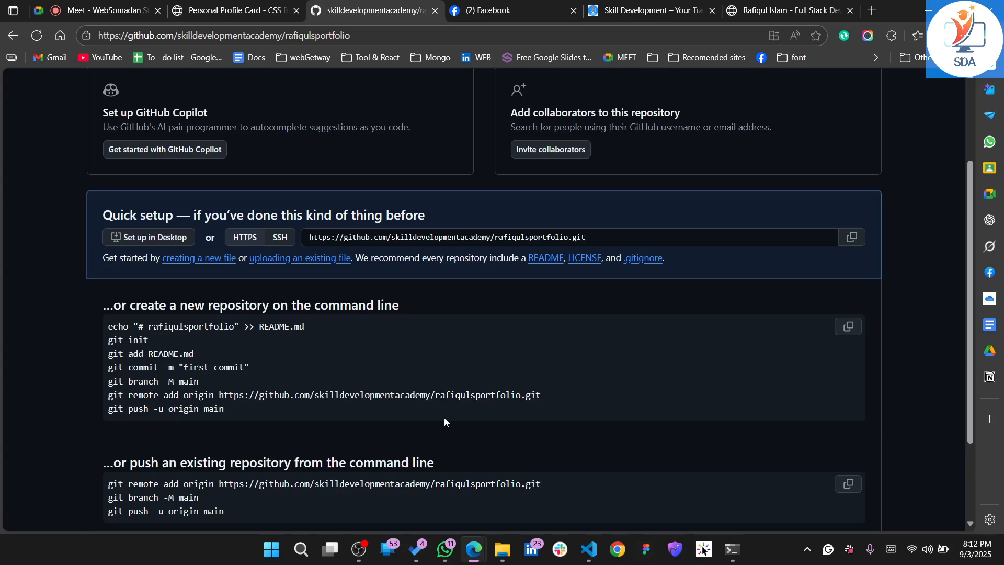
pyautogui.scroll(2, 444, 421)
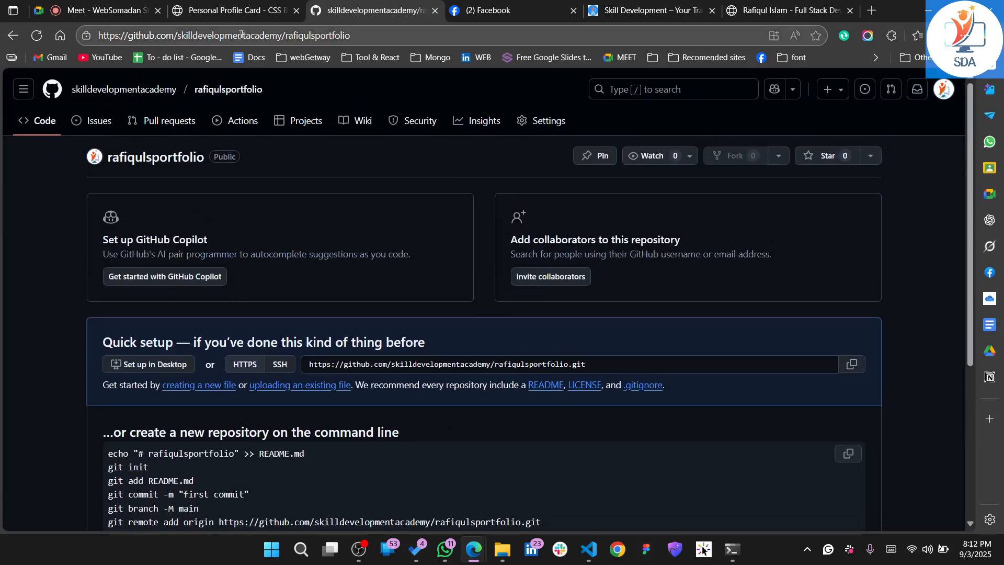
pyautogui.moveTo(283, 39); pyautogui.dragTo(112, 43)
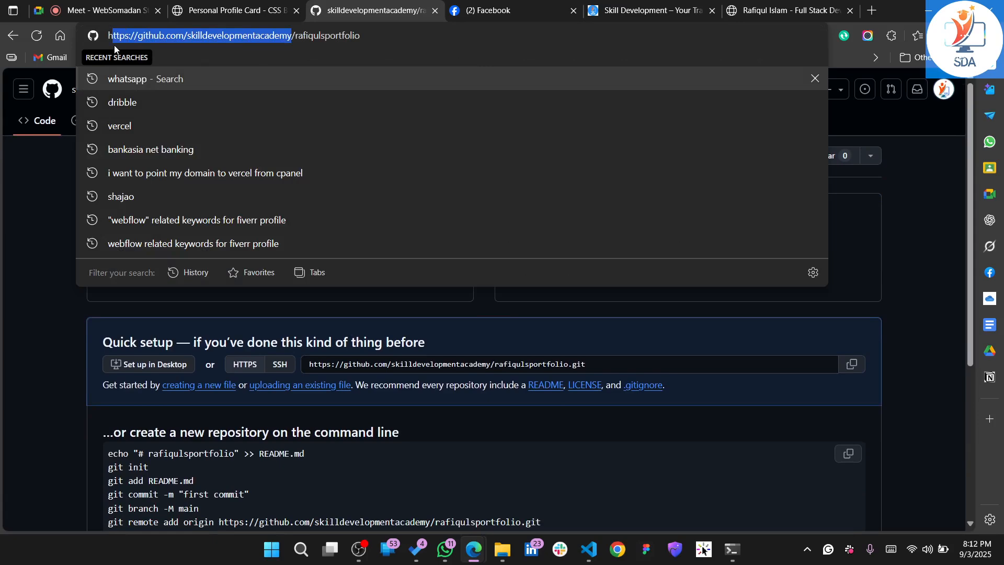
pyautogui.click(186, 37)
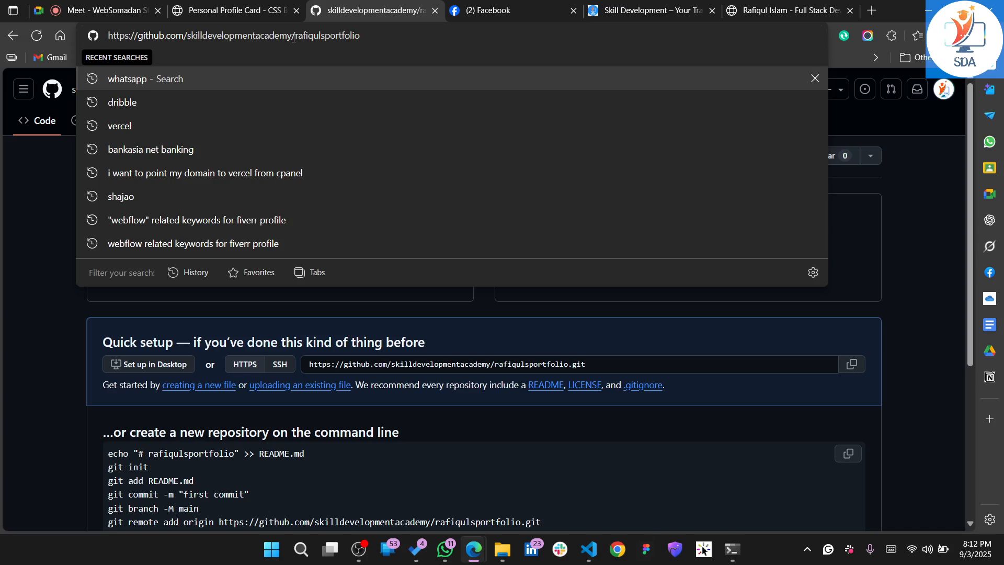
pyautogui.moveTo(292, 36); pyautogui.dragTo(46, 36)
pyautogui.click(42, 227)
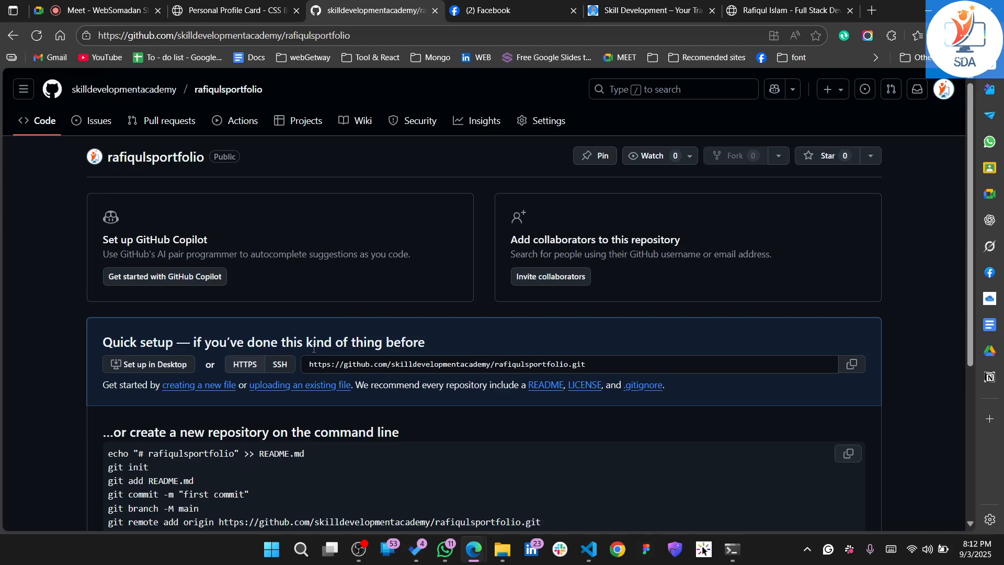
pyautogui.scroll(-5, 324, 261)
pyautogui.scroll(5, 255, 375)
pyautogui.scroll(2, 775, 230)
pyautogui.scroll(-5, 458, 377)
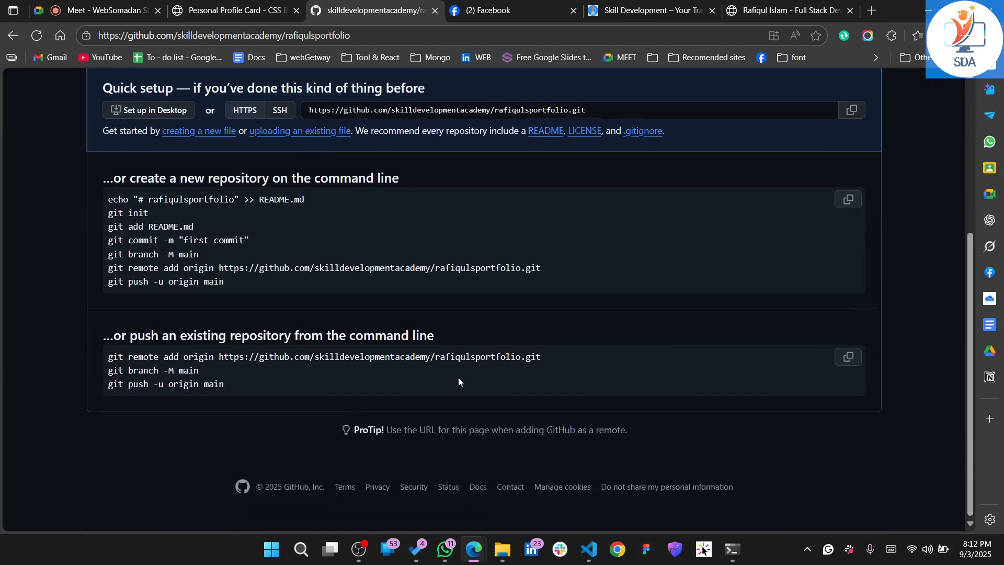
# Switch to VS Code and sign out of the second listed GitHub account, including the extensions that use it
pyautogui.click(600, 550)
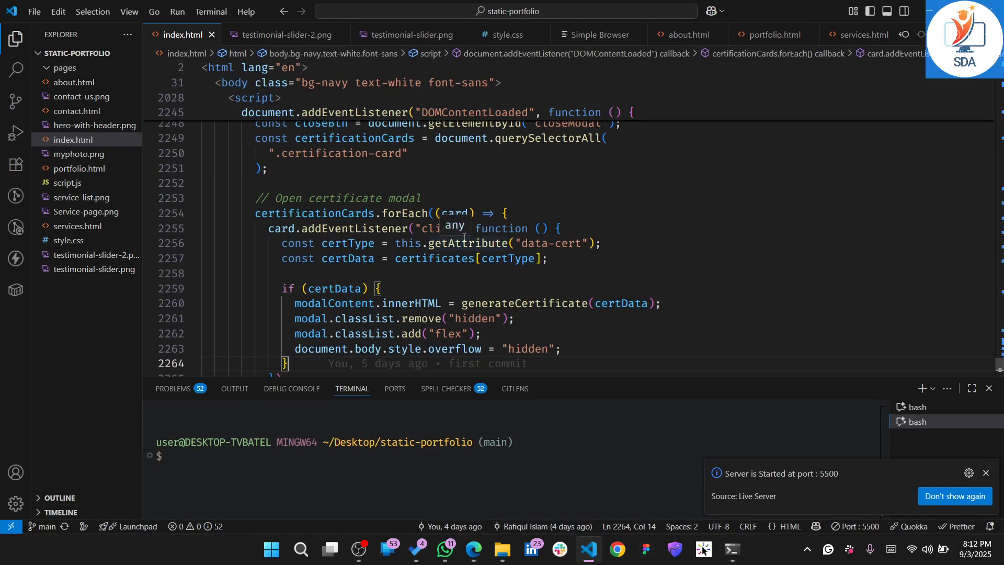
pyautogui.click(15, 479)
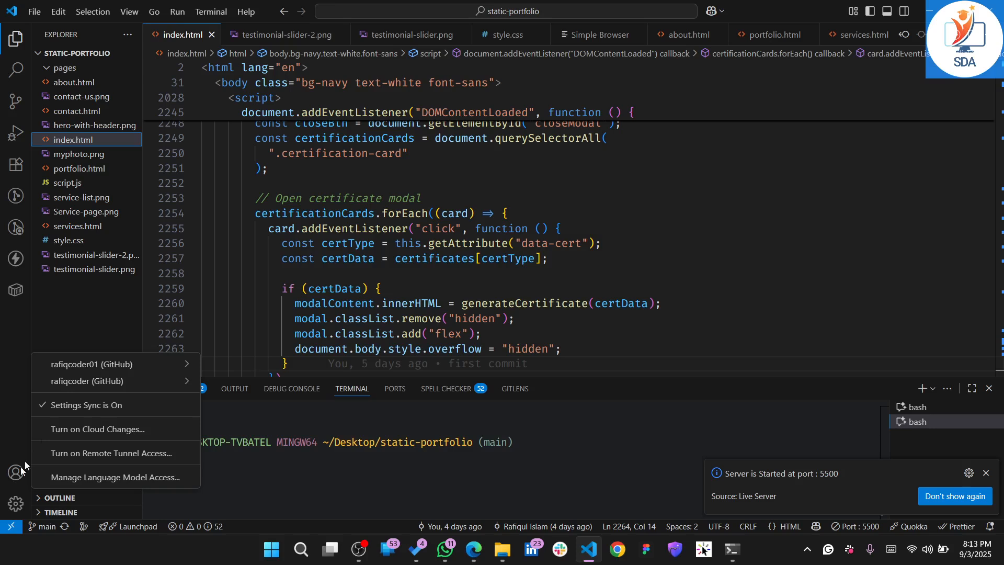
pyautogui.moveTo(127, 381)
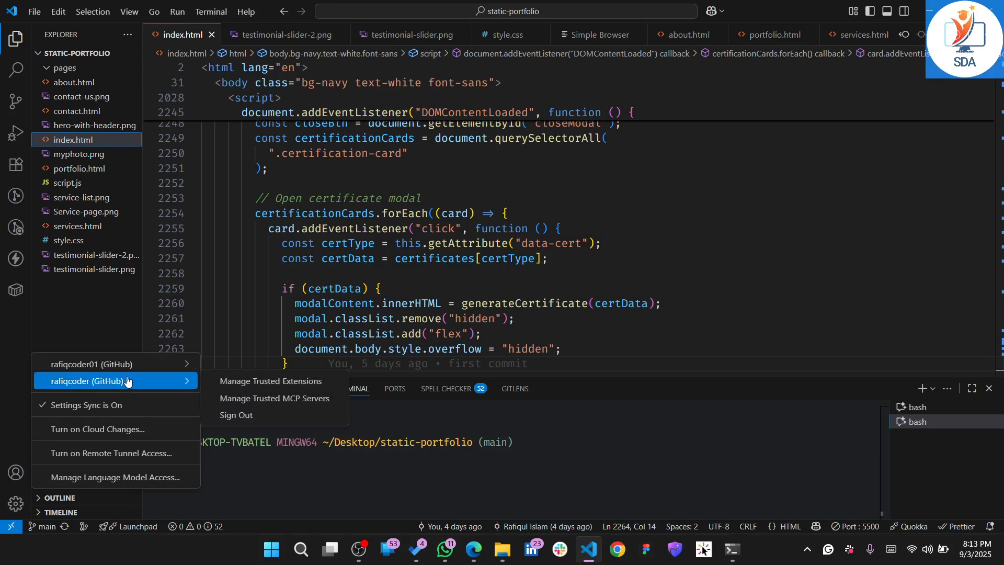
pyautogui.click(244, 422)
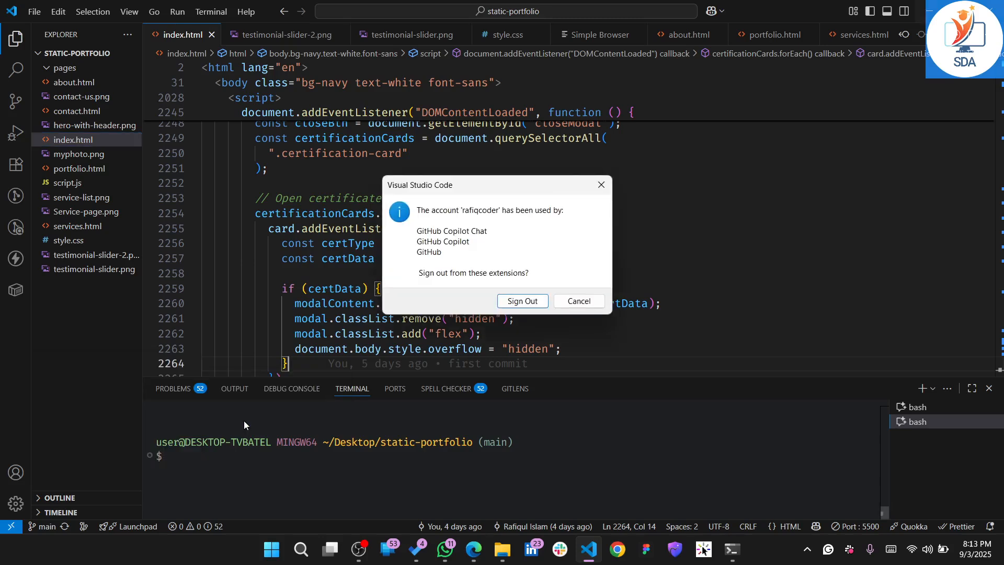
pyautogui.click(522, 301)
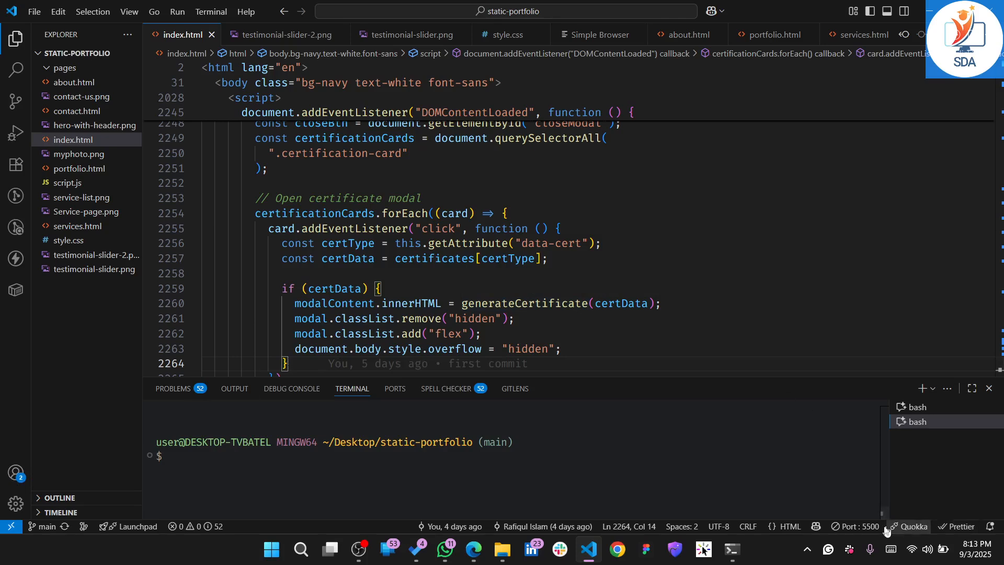
# Sign out of the remaining GitHub account in VS Code and from its Copilot extensions
pyautogui.click(16, 473)
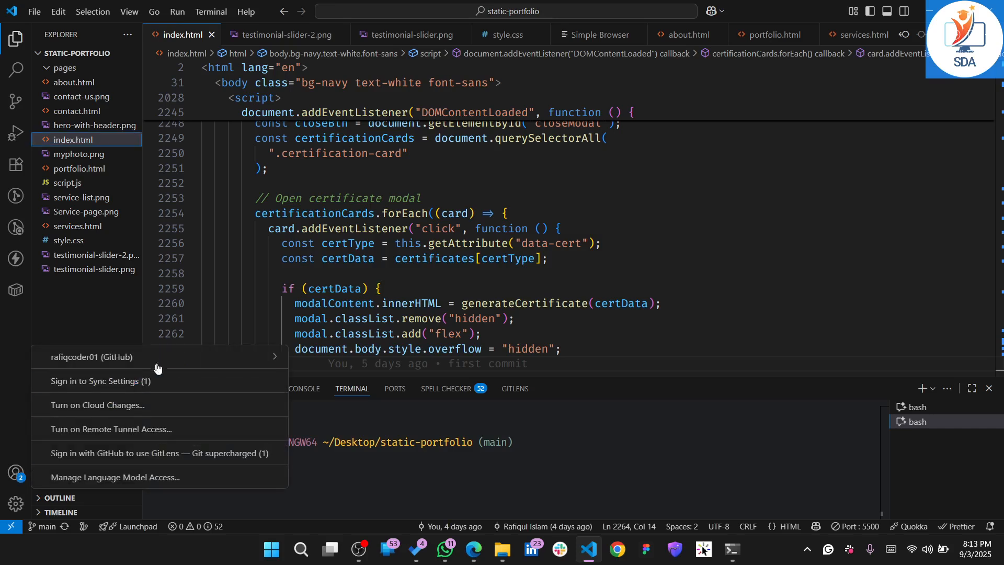
pyautogui.moveTo(170, 360)
pyautogui.click(354, 392)
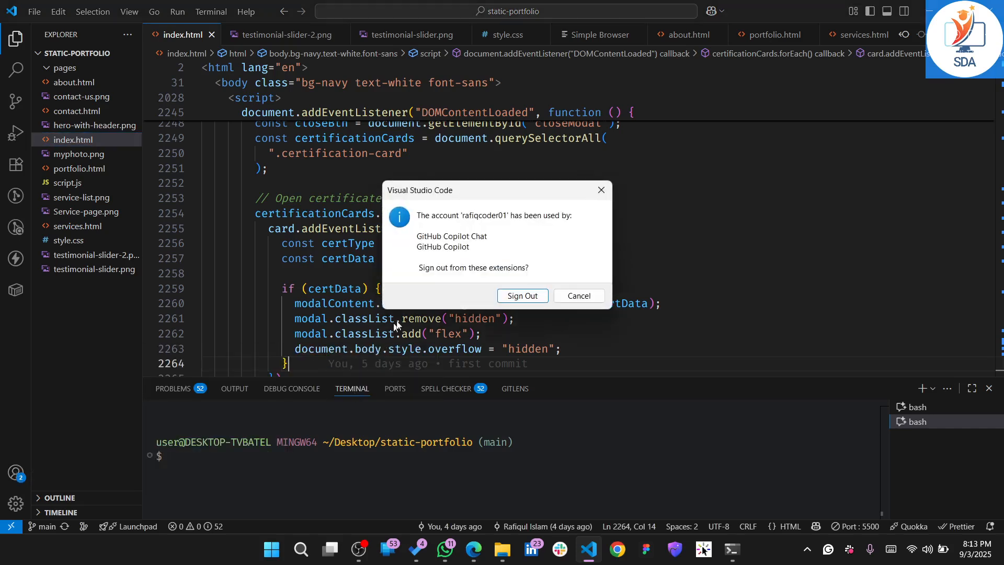
pyautogui.click(526, 295)
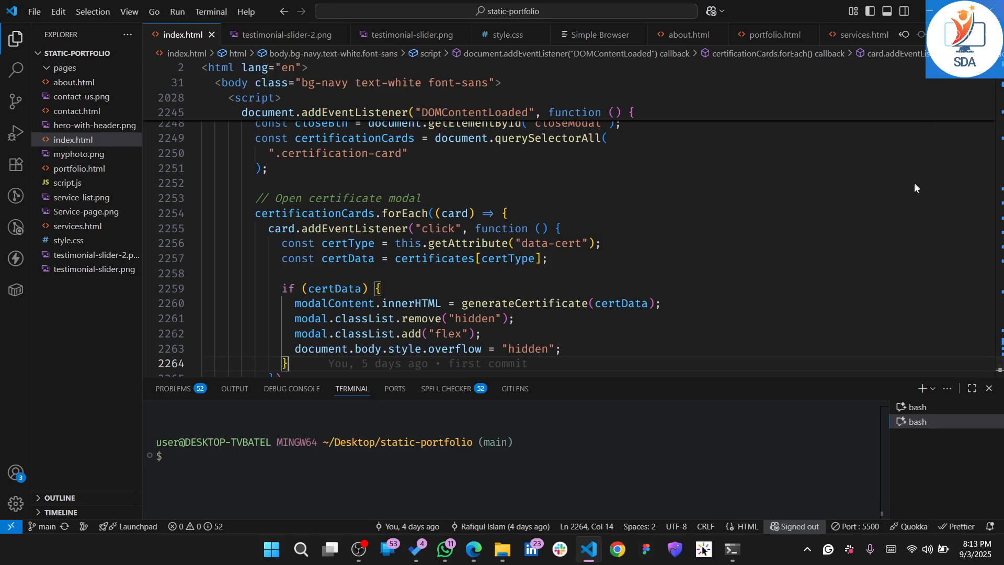
# Restart VS Code with the static-portfolio project and check its account options for any signed-in accounts
pyautogui.click(990, 11)
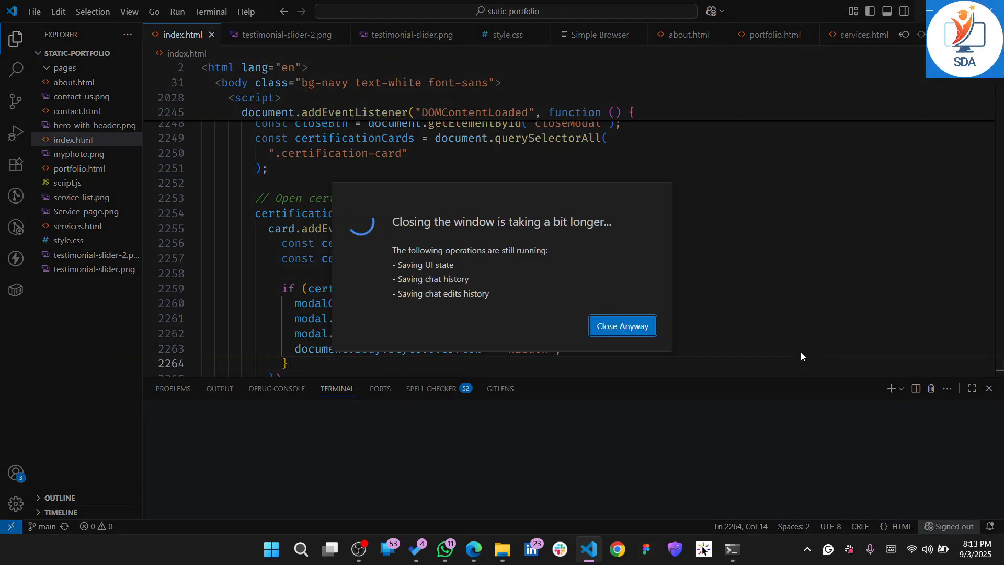
pyautogui.click(593, 552)
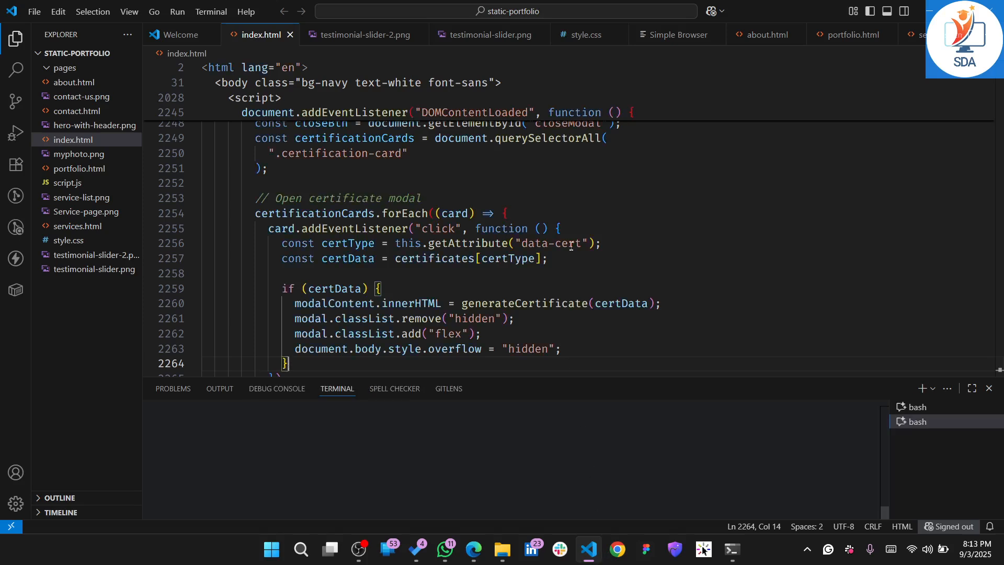
pyautogui.click(555, 304)
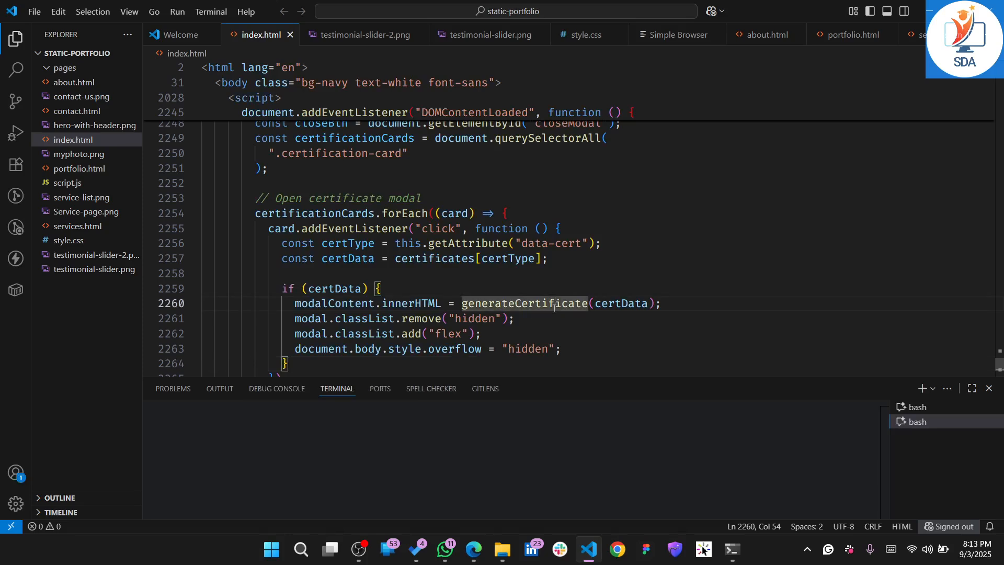
pyautogui.click(636, 274)
pyautogui.scroll(-4, 637, 276)
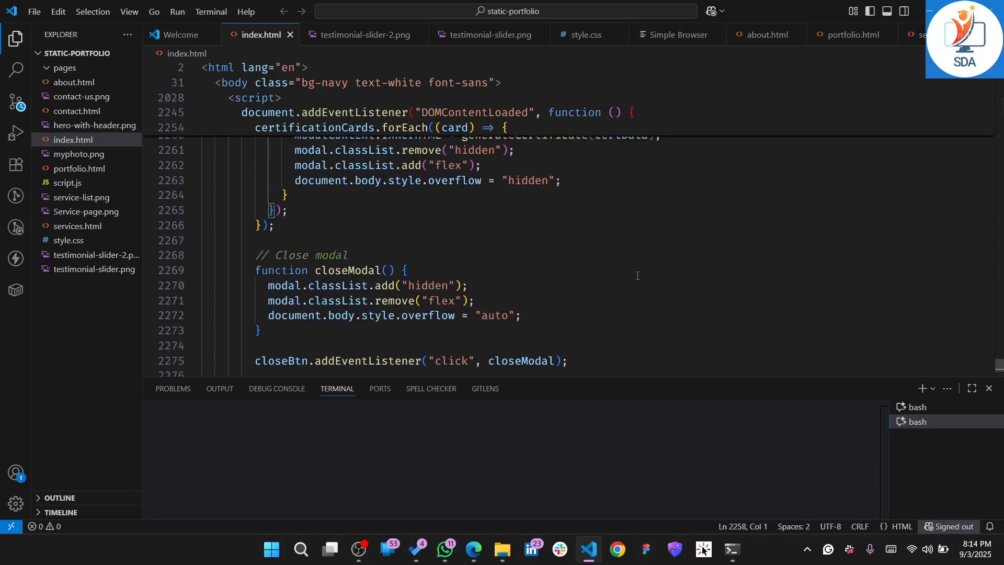
pyautogui.scroll(6, 637, 276)
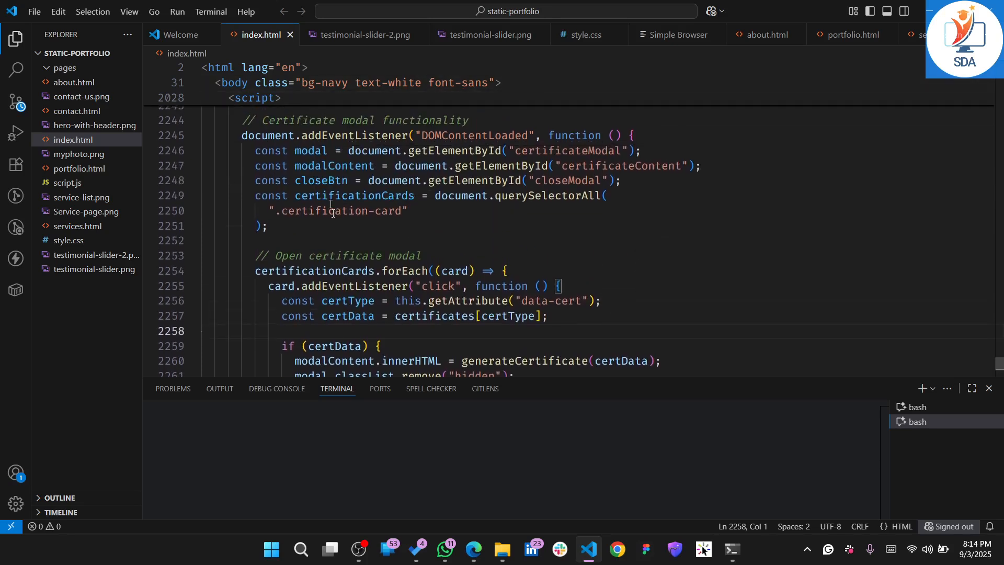
pyautogui.click(15, 474)
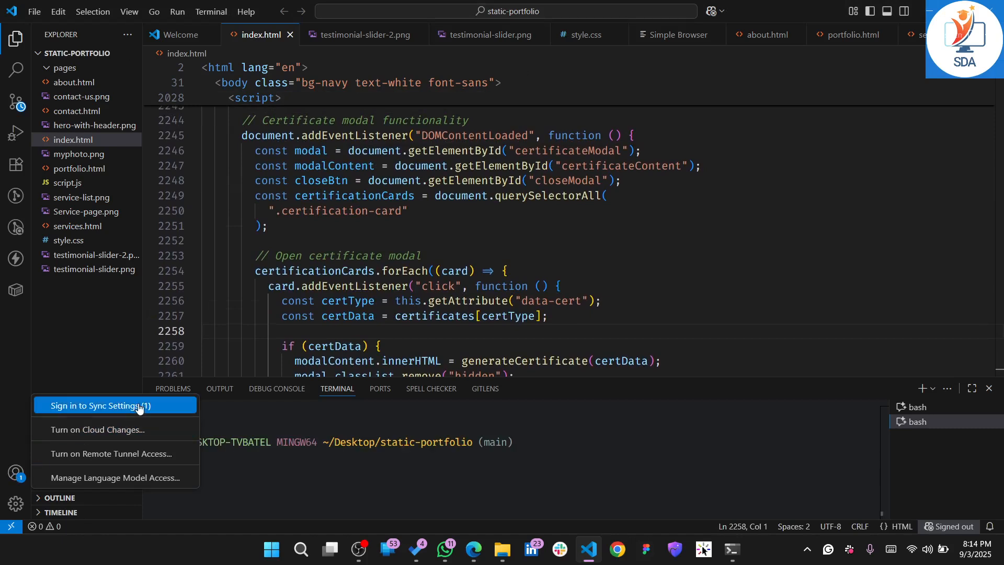
pyautogui.click(633, 245)
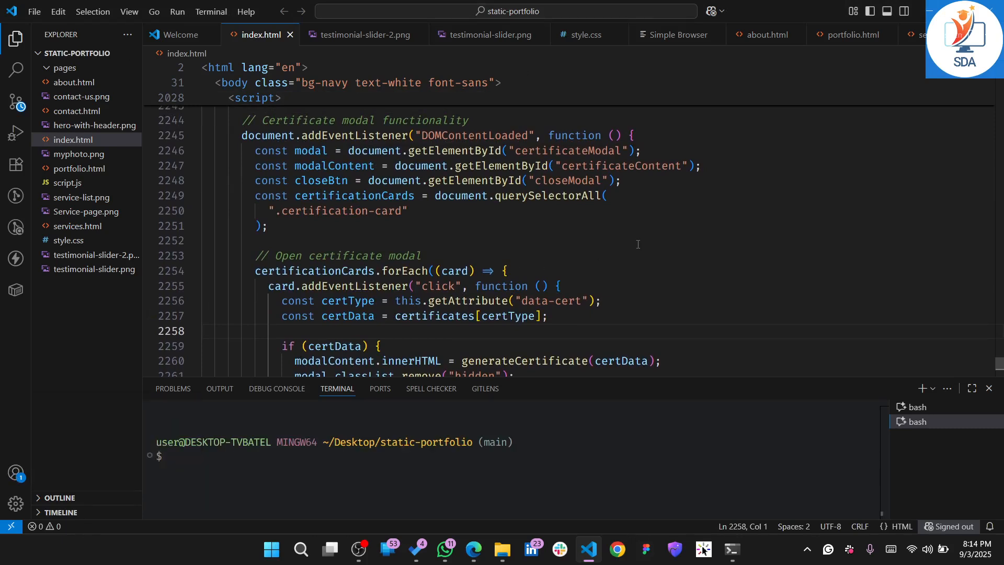
# Switch to Microsoft Edge and search the web for "download git" in a new tab
pyautogui.click(933, 5)
pyautogui.scroll(2, 380, 225)
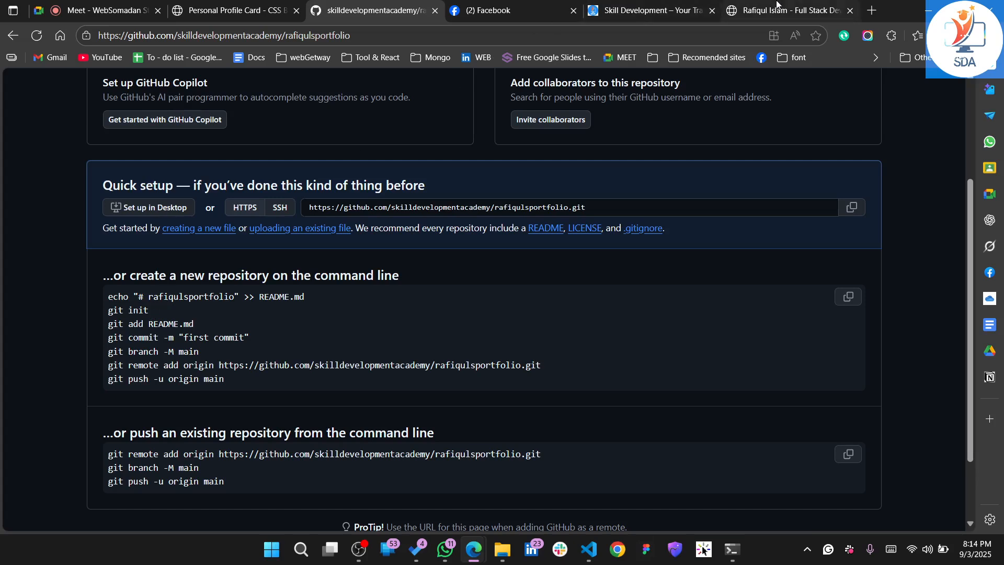
pyautogui.click(872, 10)
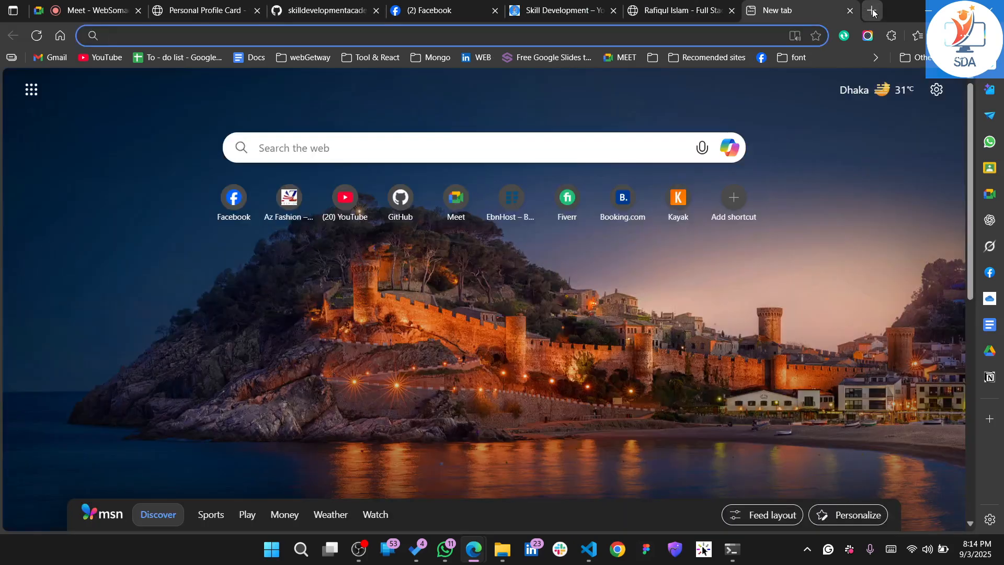
pyautogui.write('download')
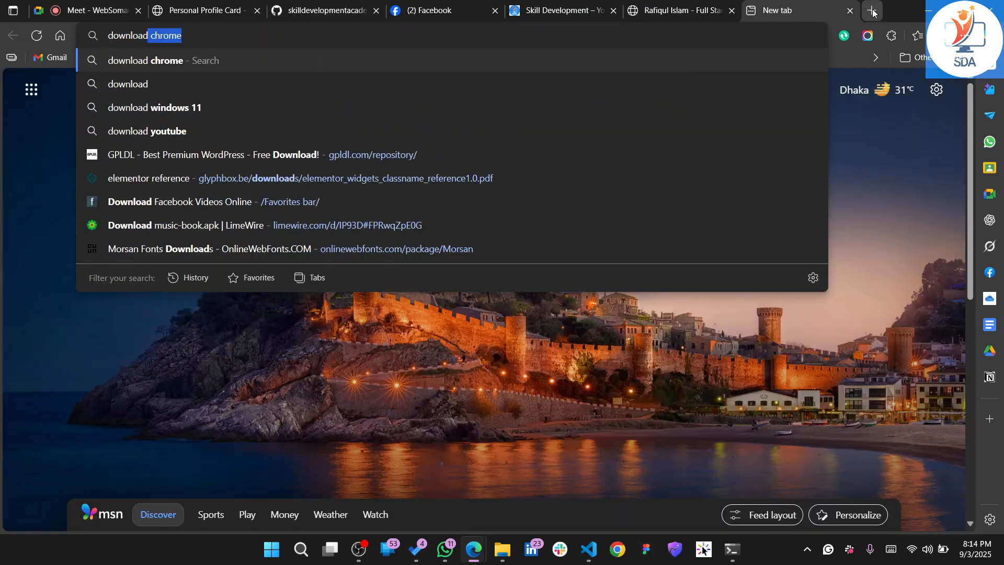
pyautogui.write(' git')
pyautogui.press('Return')
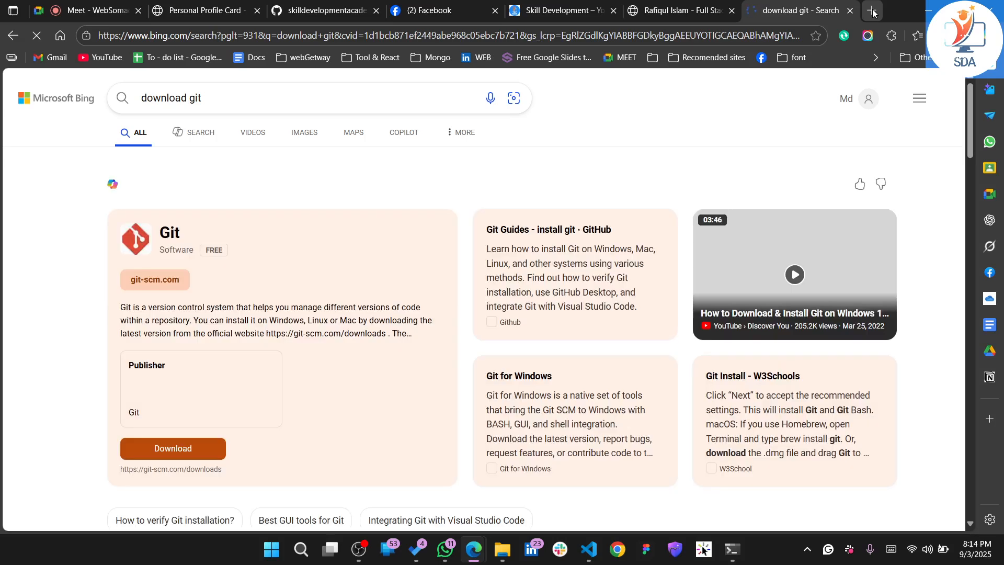
# Open the official Git downloads page from the search results and go to its Download for Windows page
pyautogui.scroll(-5, 273, 321)
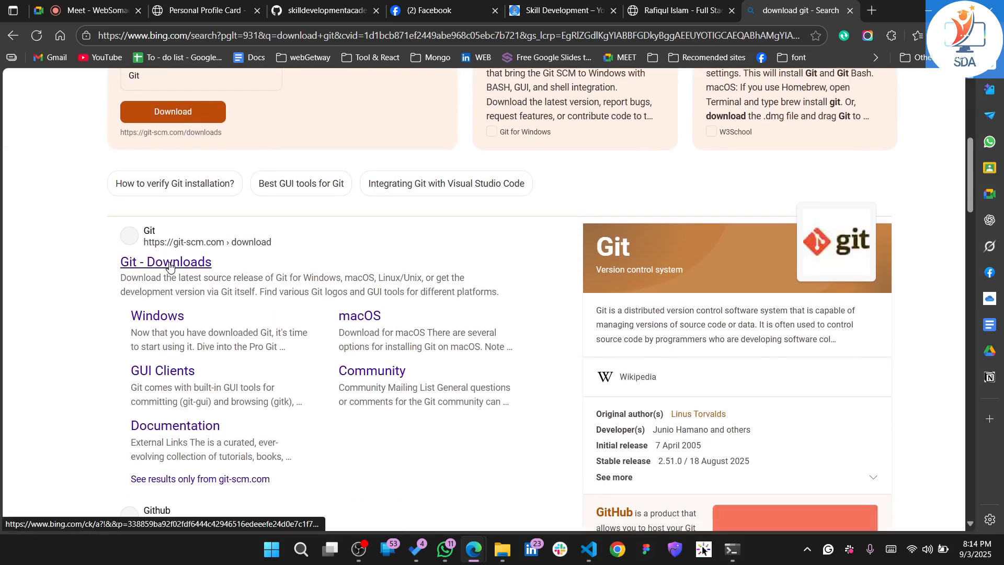
pyautogui.click(172, 266)
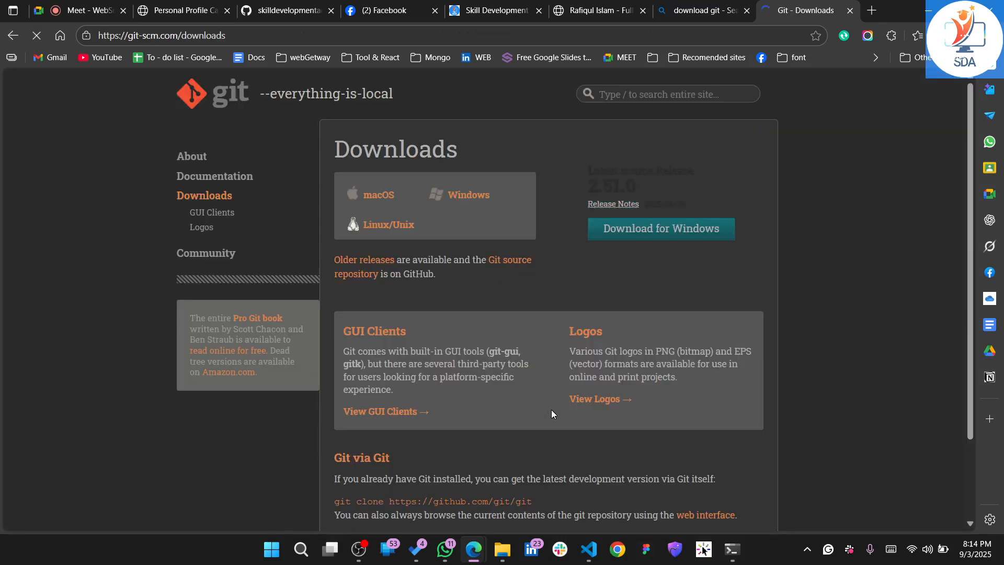
pyautogui.scroll(-1, 551, 409)
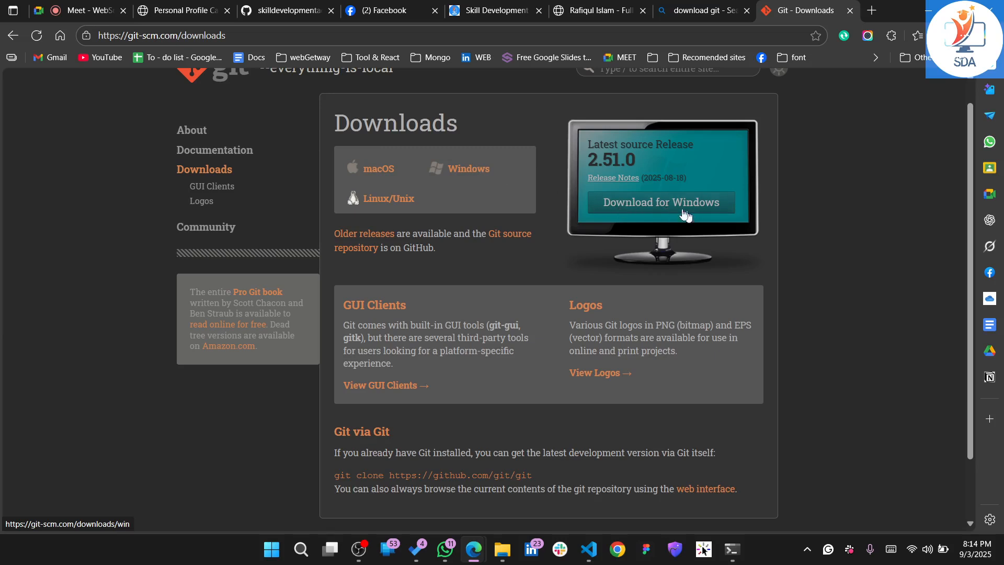
pyautogui.click(659, 208)
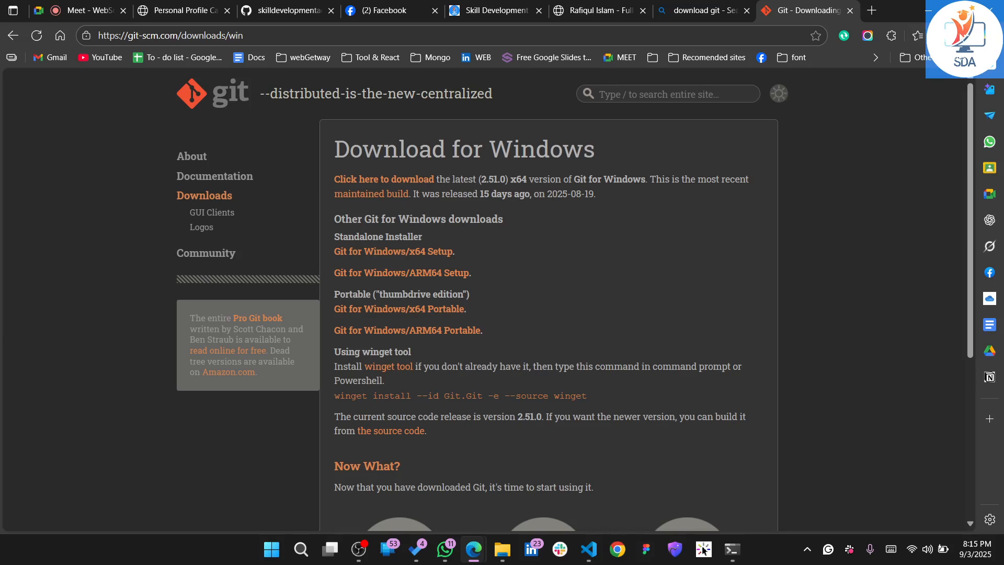
# View the browser's list of recent downloads and close it again
pyautogui.click(959, 36)
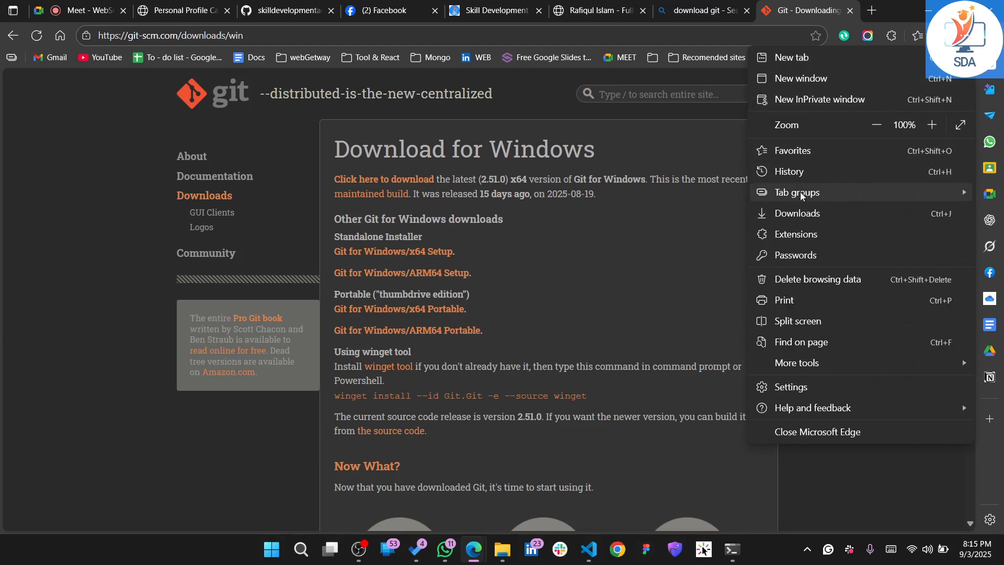
pyautogui.press('Escape')
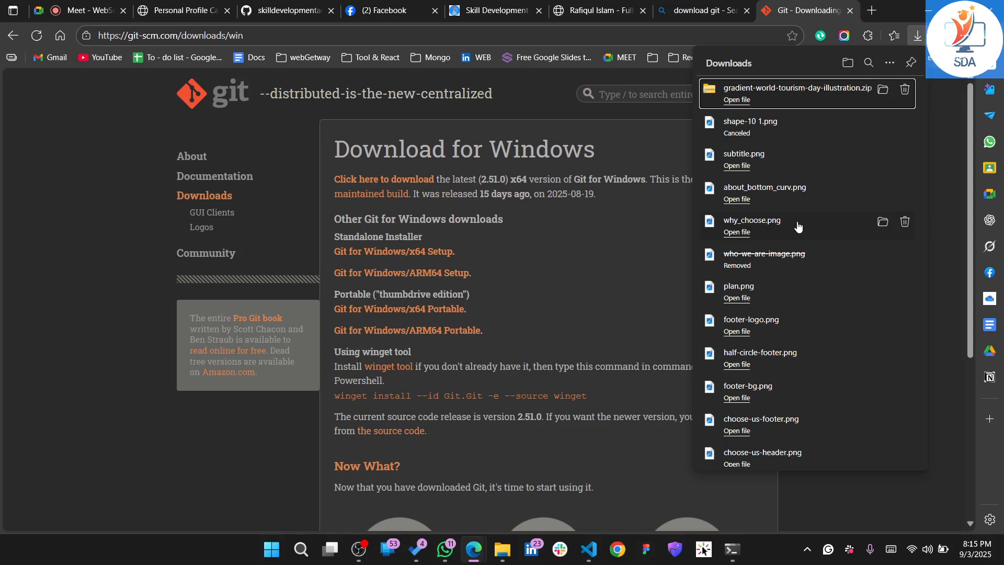
pyautogui.click(669, 159)
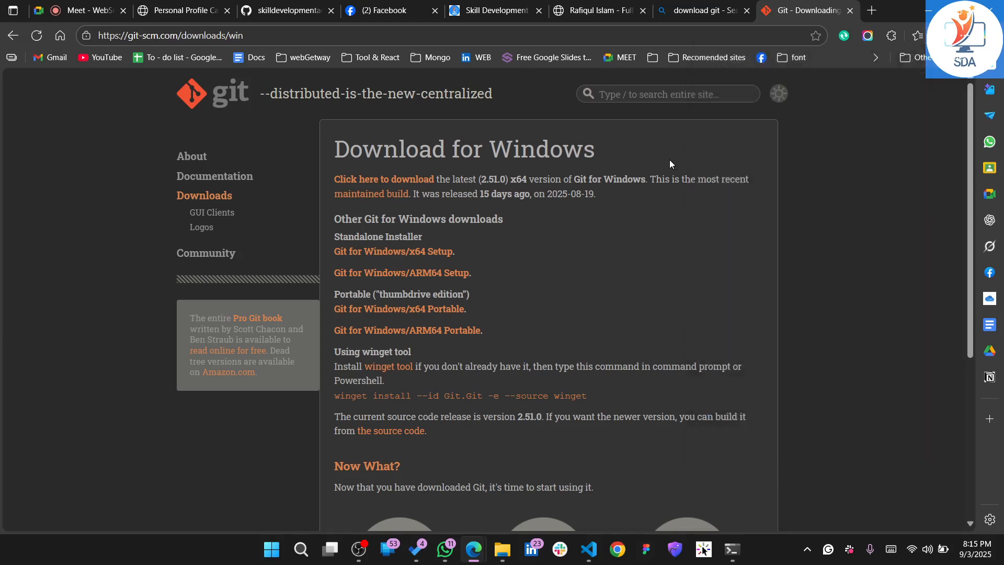
# Download the latest x64 Git for Windows installer and save it as Git-2.51.0-64-bit.exe in the Downloads folder
pyautogui.click(361, 187)
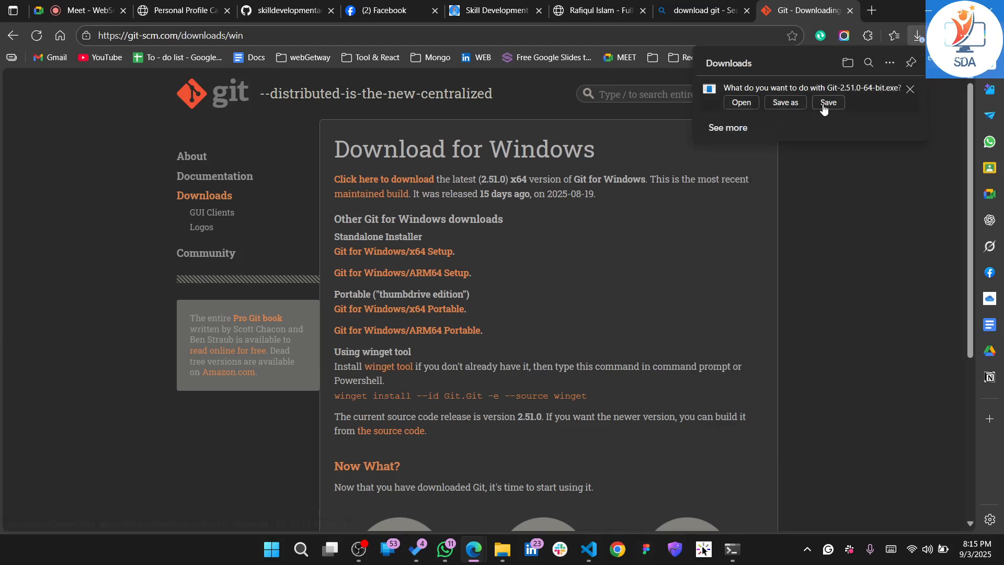
pyautogui.click(797, 104)
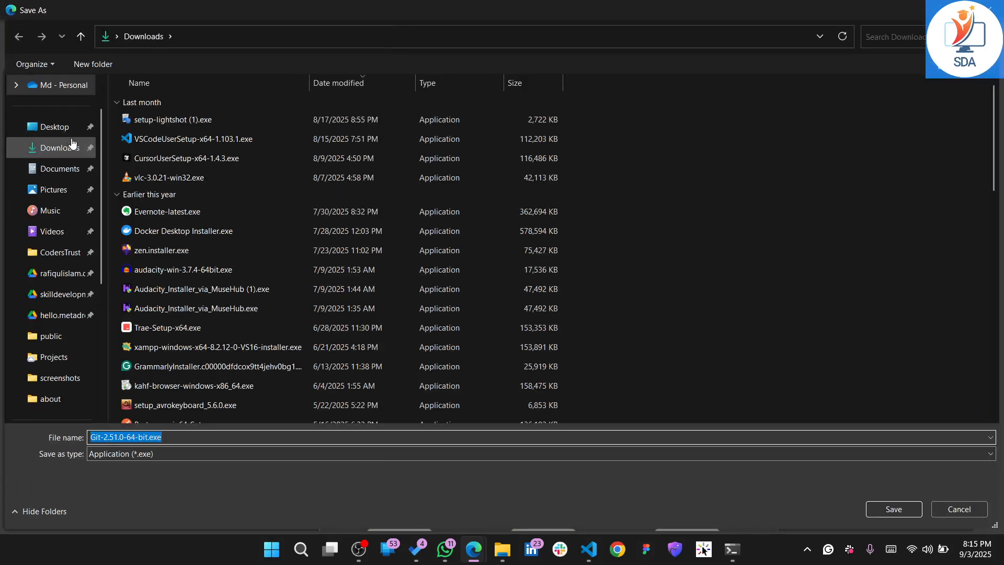
pyautogui.click(59, 156)
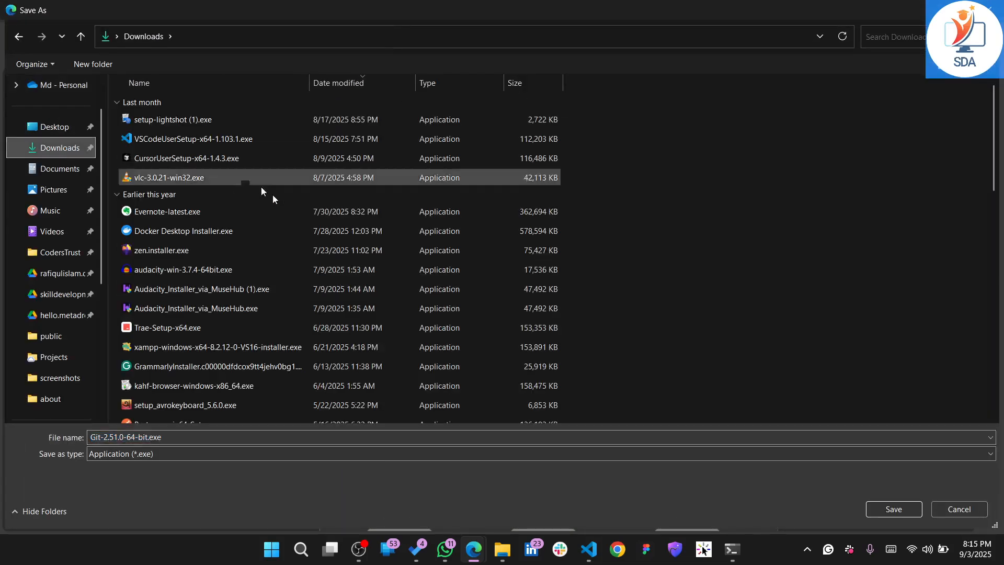
pyautogui.click(901, 506)
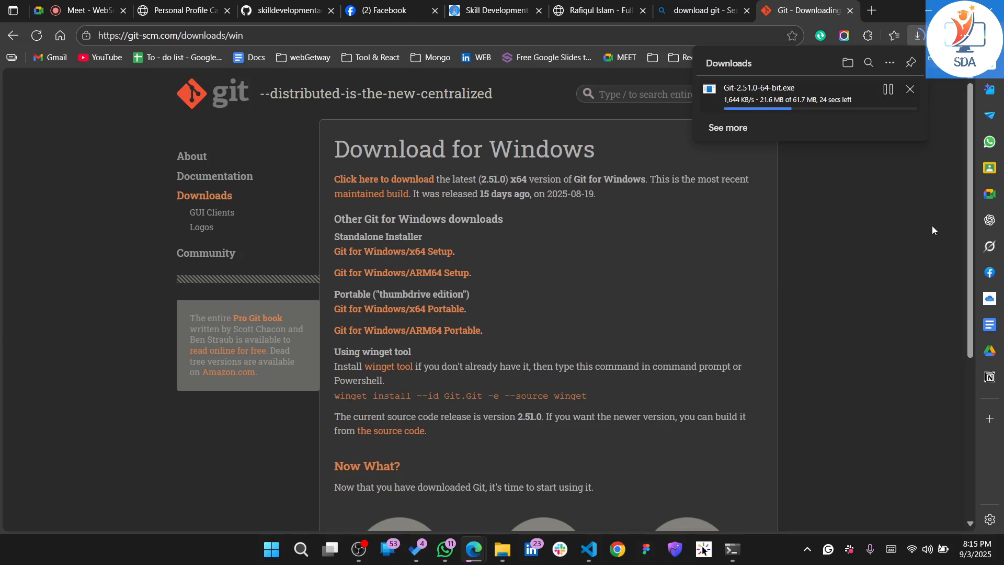
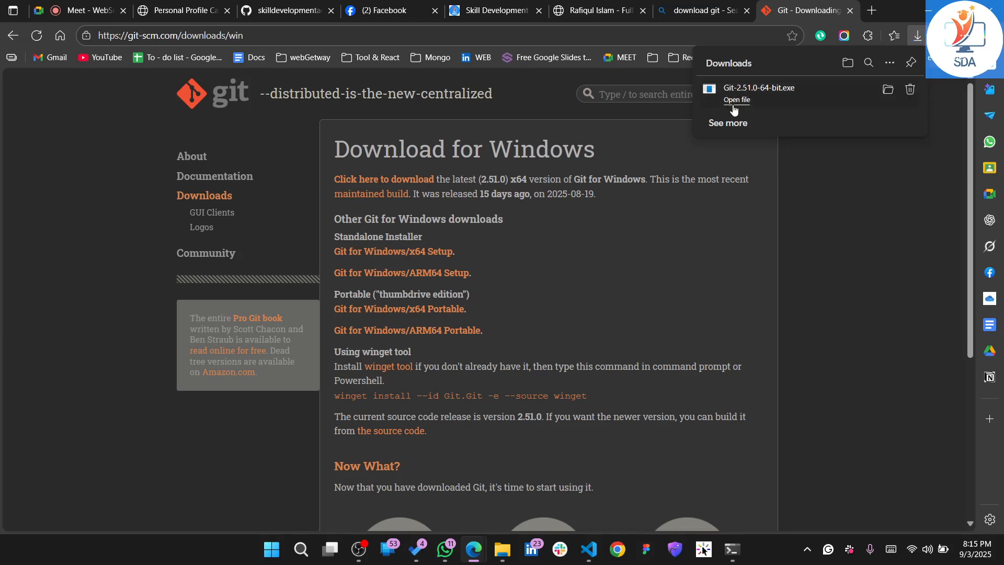
# Try to install Git from the downloaded Git-2.51.0-64-bit.exe, accepting the licence page, and exit the setup
pyautogui.click(734, 105)
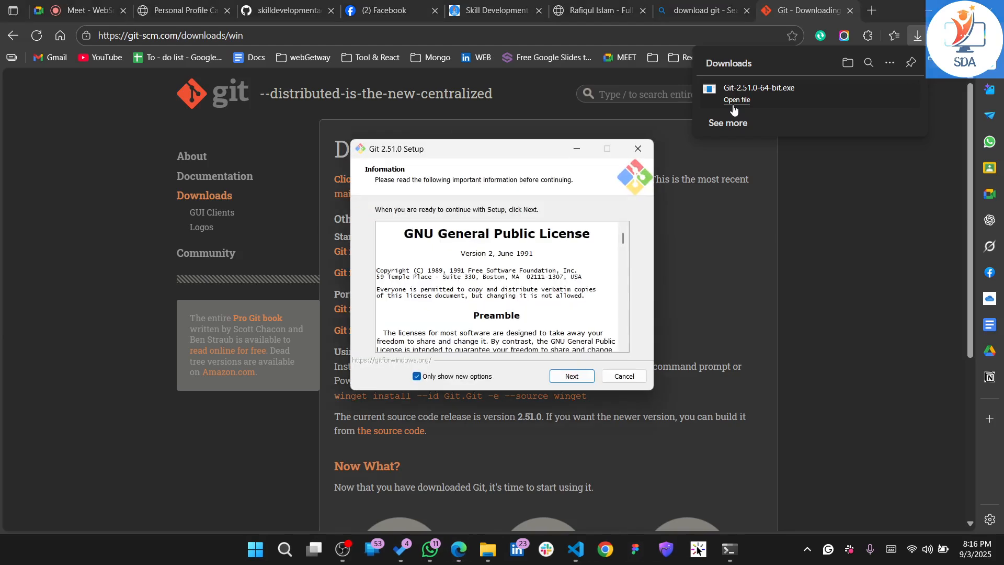
pyautogui.click(578, 378)
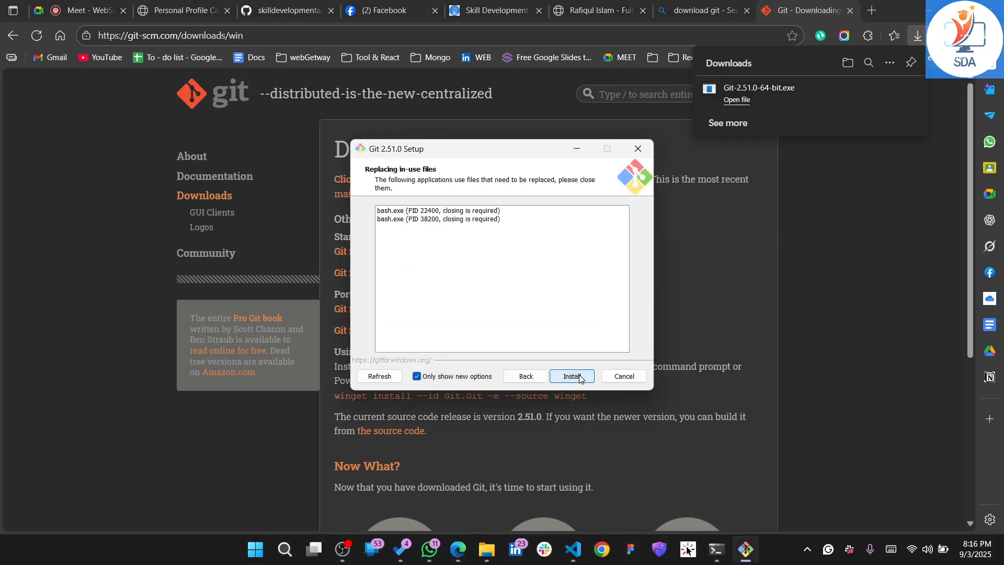
pyautogui.click(579, 377)
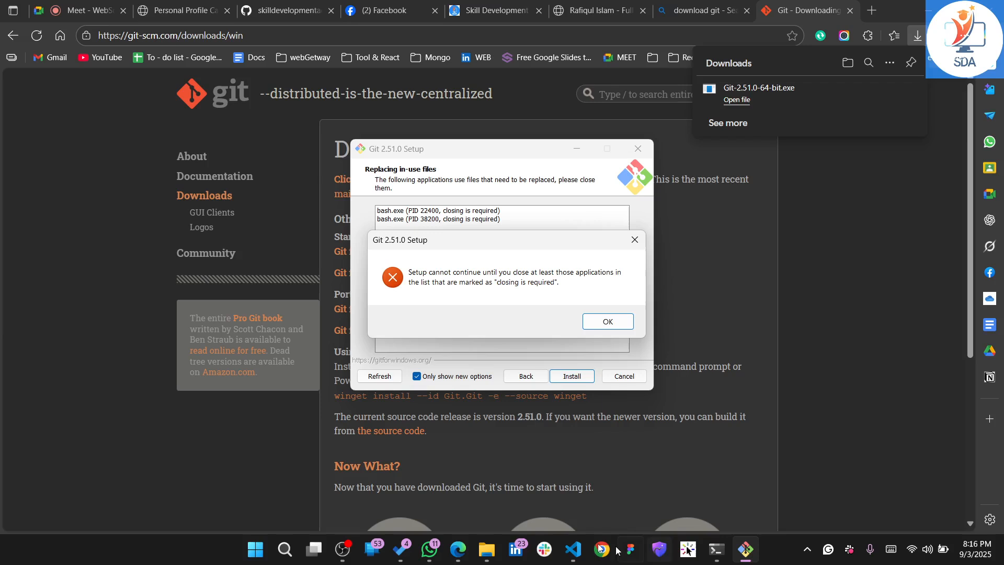
pyautogui.click(603, 320)
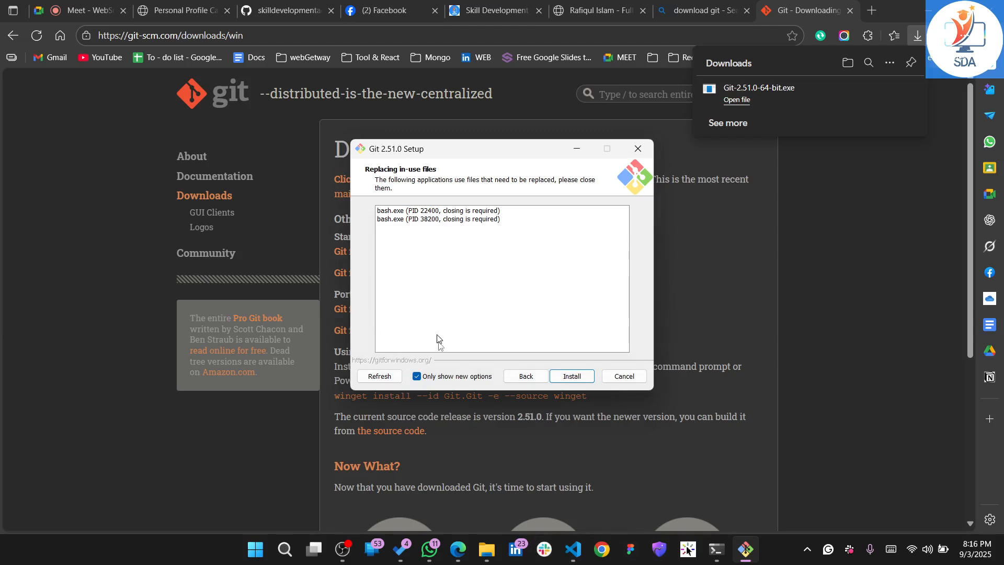
pyautogui.click(928, 12)
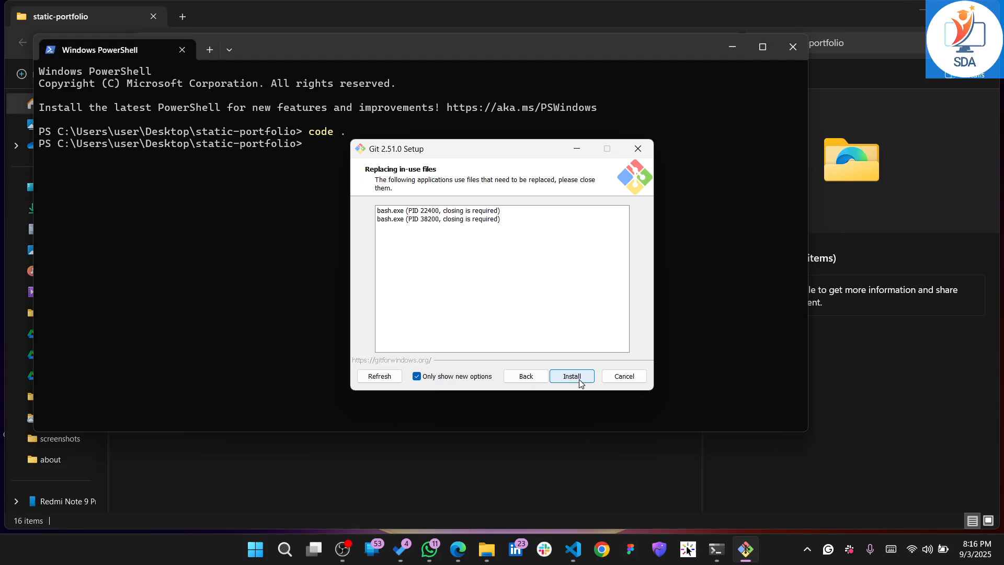
pyautogui.click(624, 376)
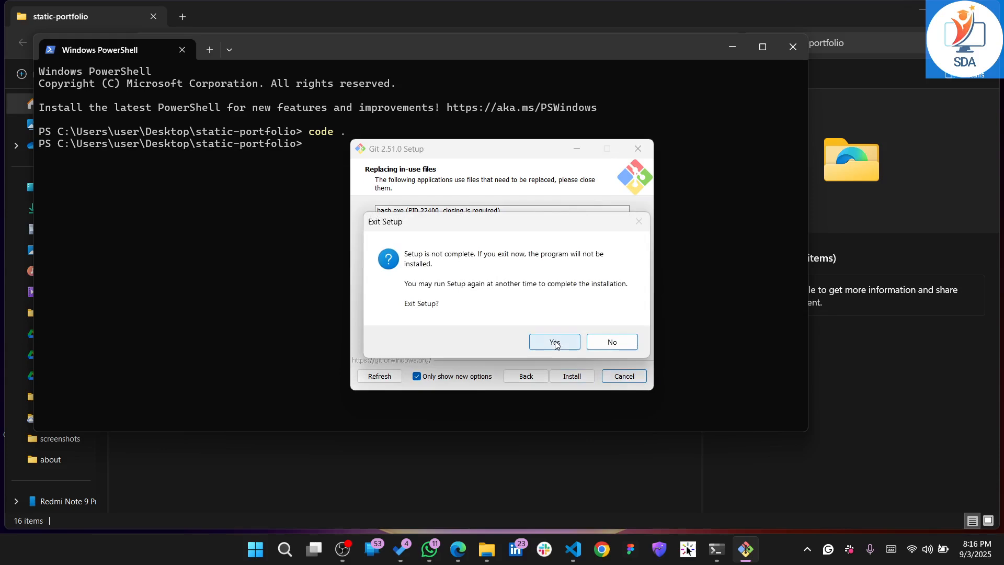
pyautogui.click(554, 342)
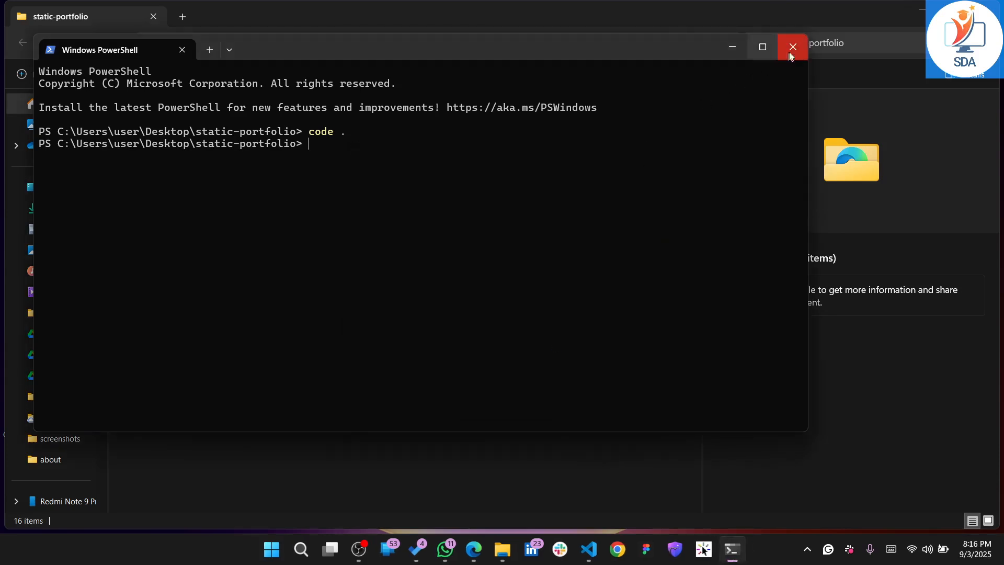
# Close the PowerShell window, minimize the static-portfolio folder and check the desktop's context menu for the Git Bash entry
pyautogui.click(792, 50)
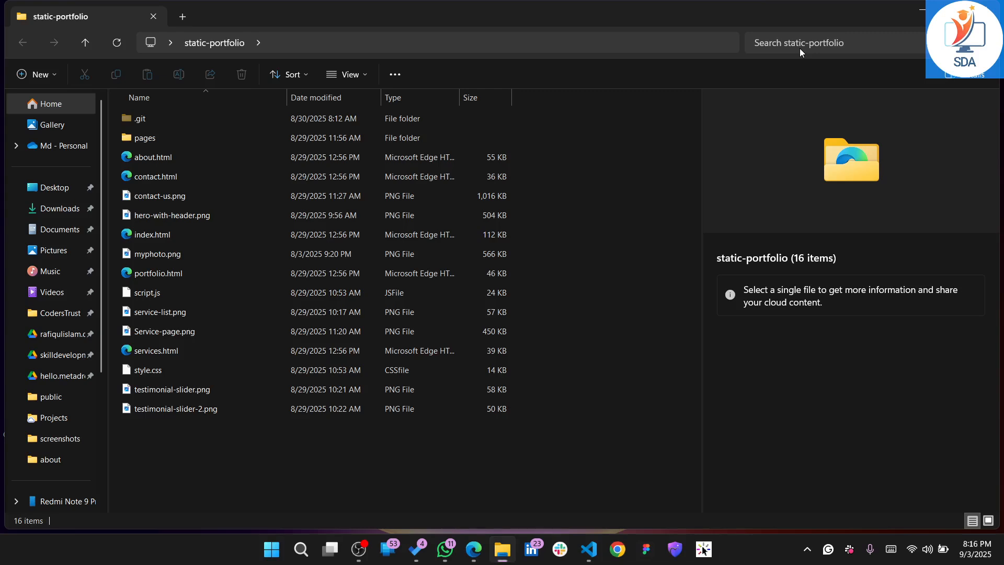
pyautogui.click(924, 9)
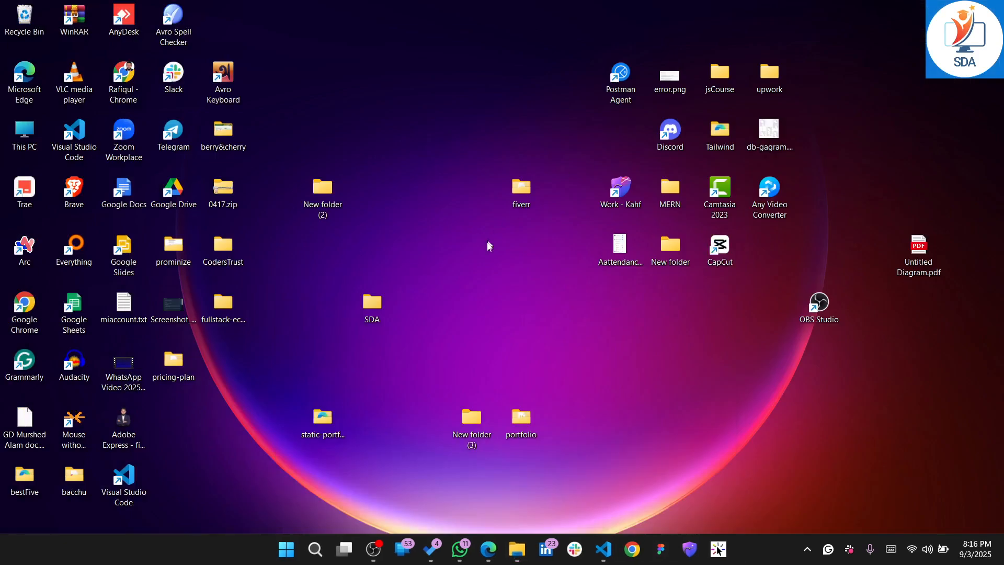
pyautogui.rightClick(482, 276)
pyautogui.click(527, 456)
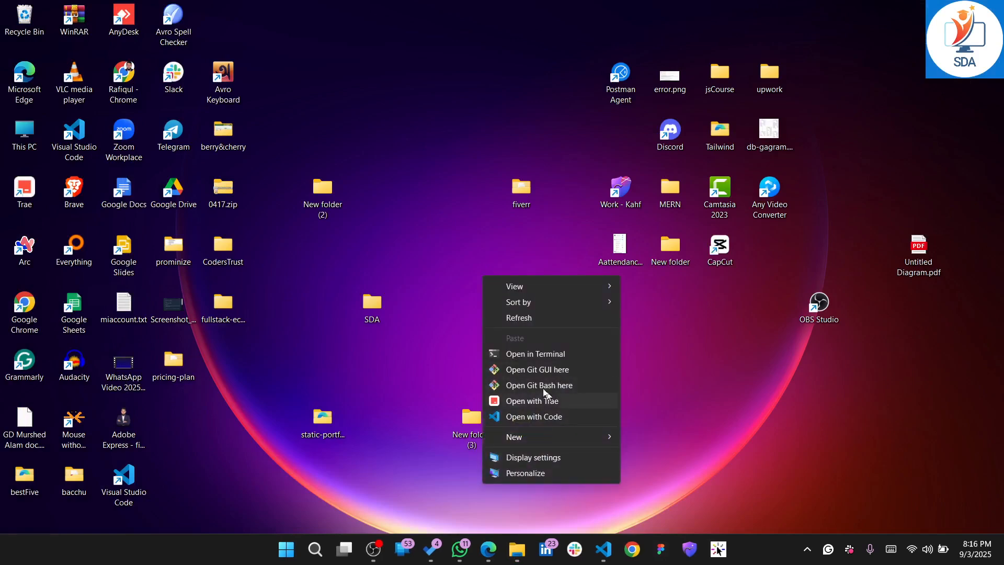
pyautogui.click(682, 356)
# Switch to Visual Studio Code and set Git Bash as the default terminal profile
pyautogui.click(601, 548)
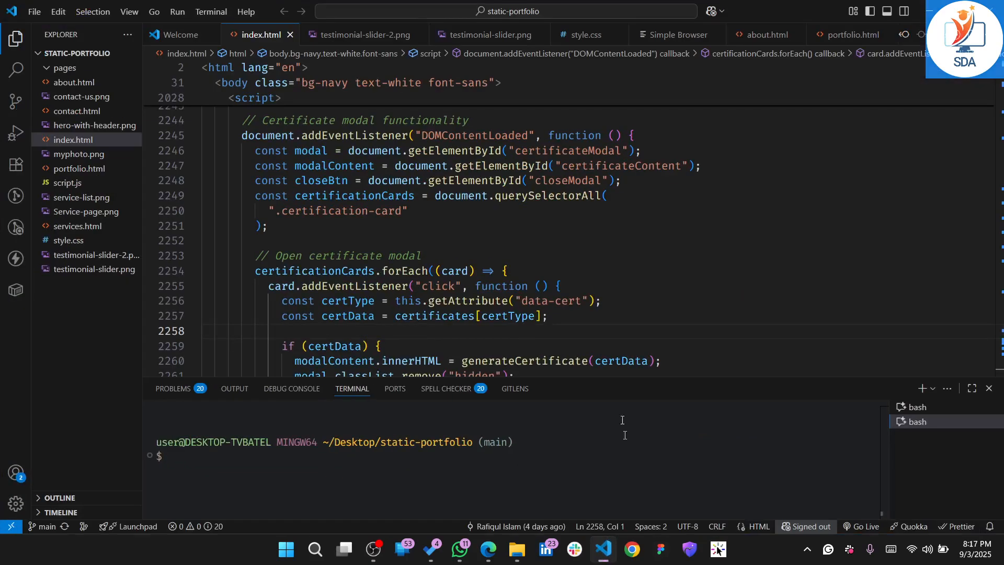
pyautogui.click(931, 391)
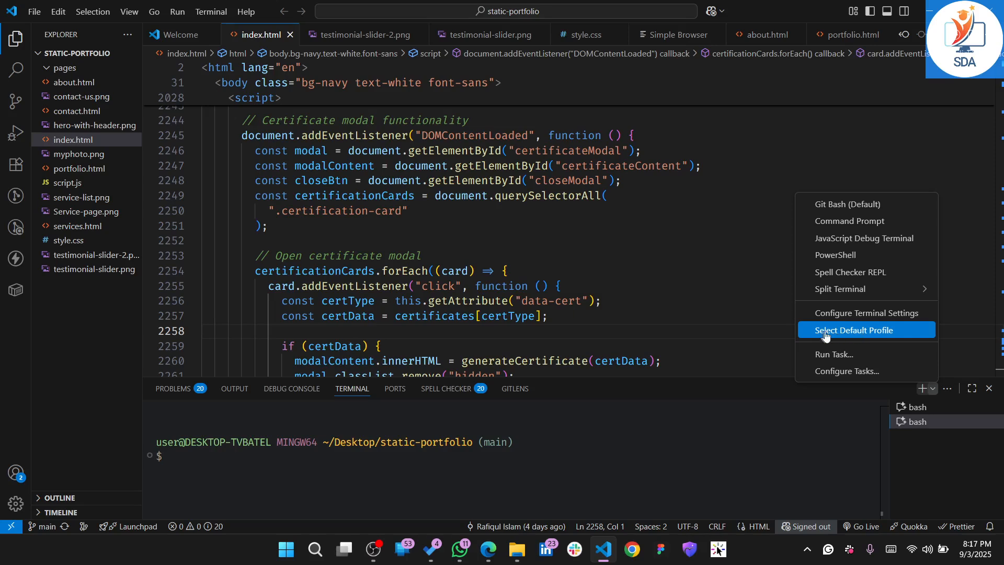
pyautogui.click(853, 335)
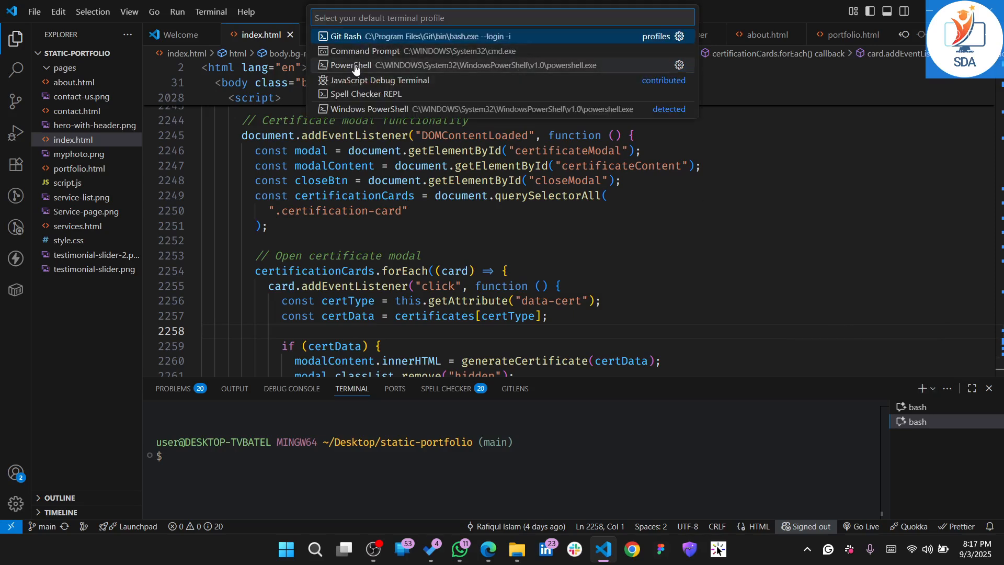
pyautogui.click(366, 41)
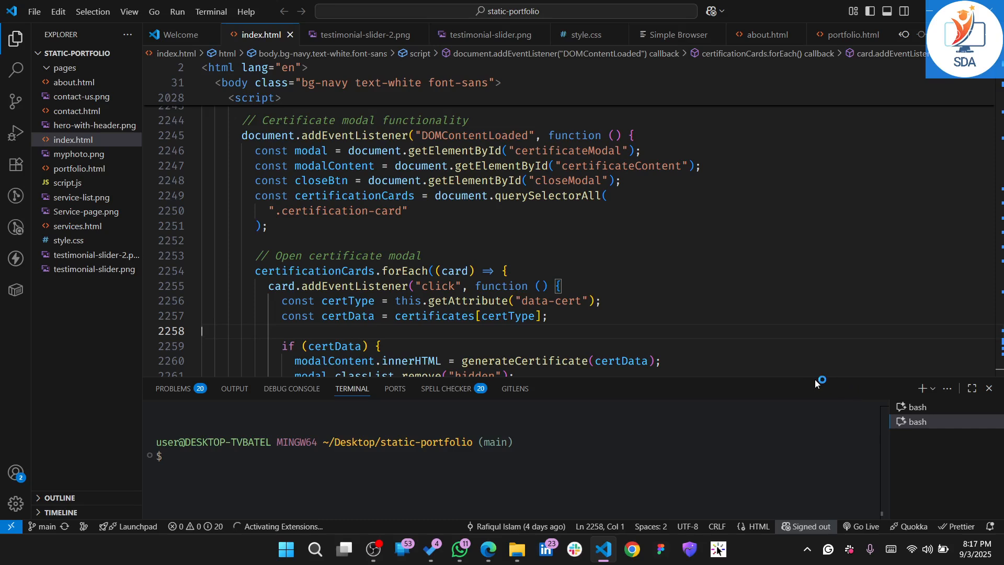
# Start a new Git Bash terminal session in the static-portfolio project
pyautogui.moveTo(376, 443); pyautogui.dragTo(474, 440)
pyautogui.click(610, 449)
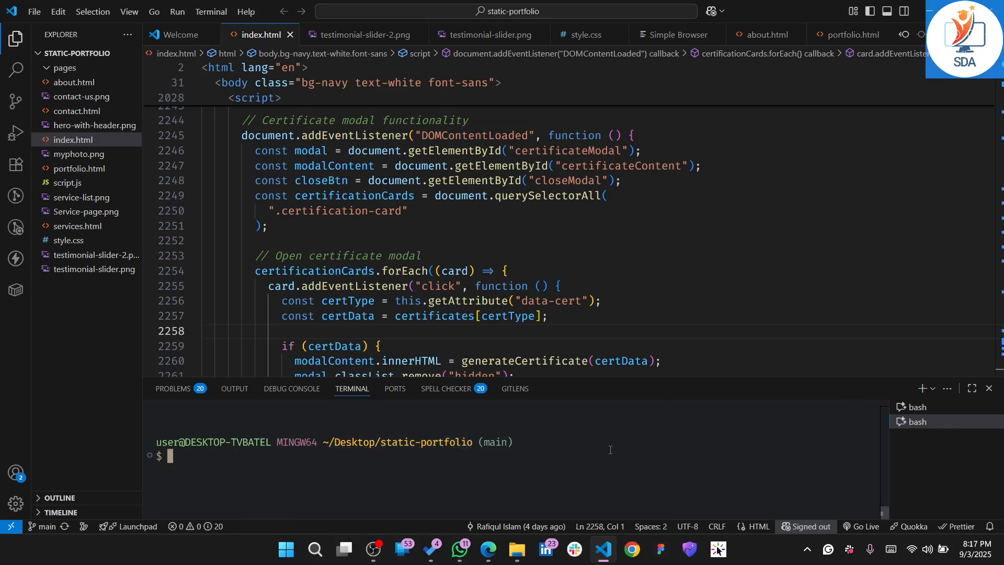
pyautogui.click(923, 389)
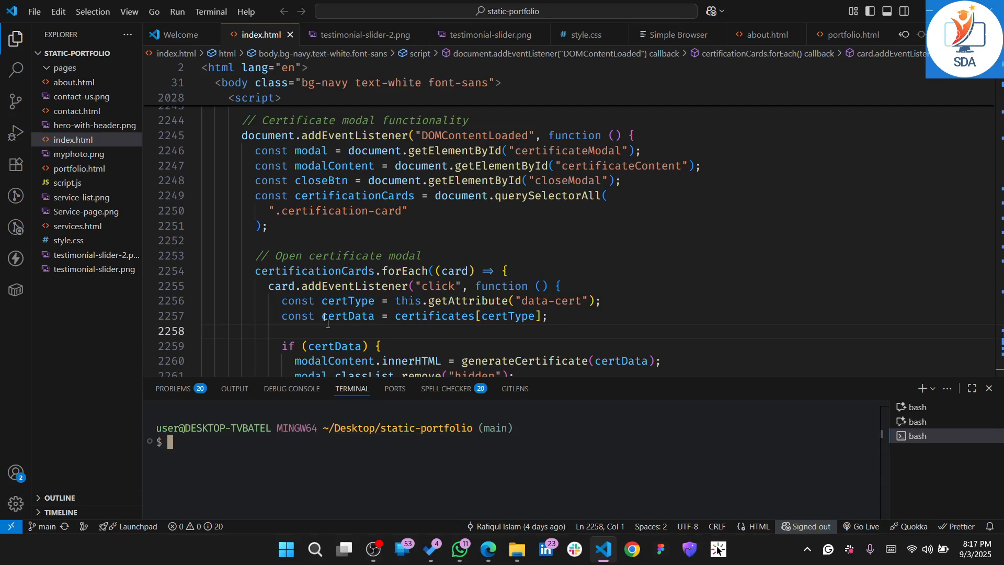
# Reveal myphoto.png in File Explorer from the project tree and select the .git folder beside it
pyautogui.click(96, 327)
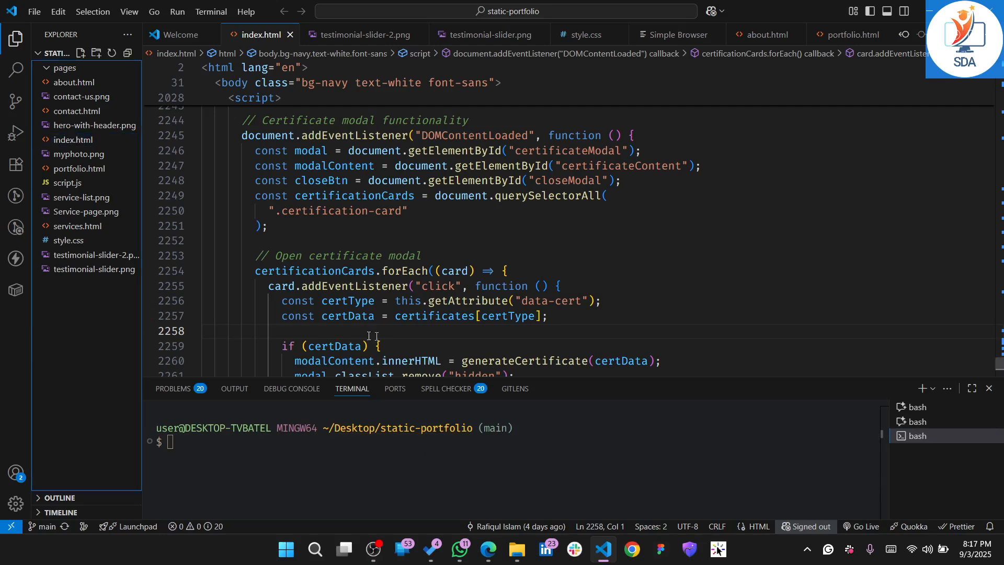
pyautogui.moveTo(369, 273)
pyautogui.click(418, 212)
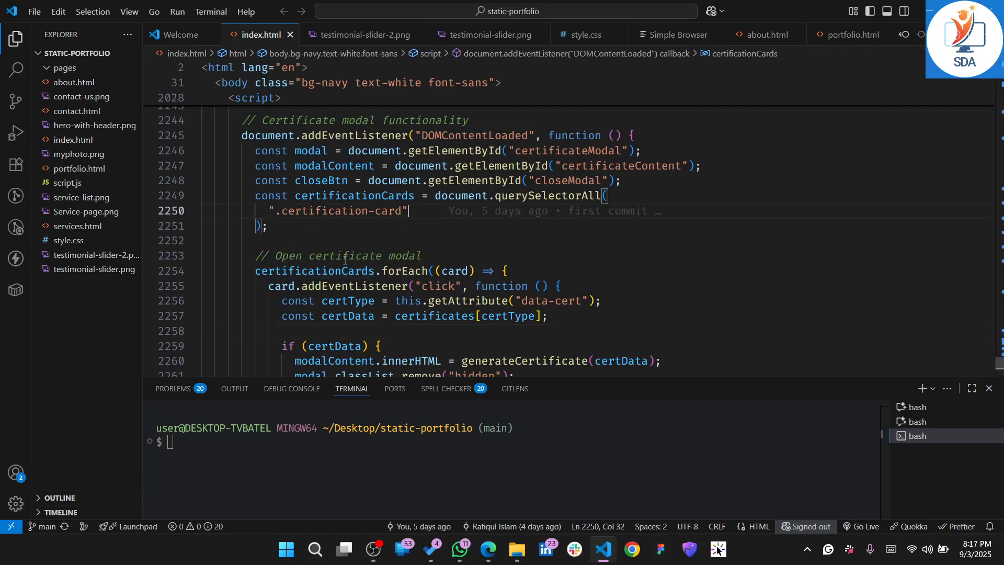
pyautogui.rightClick(65, 153)
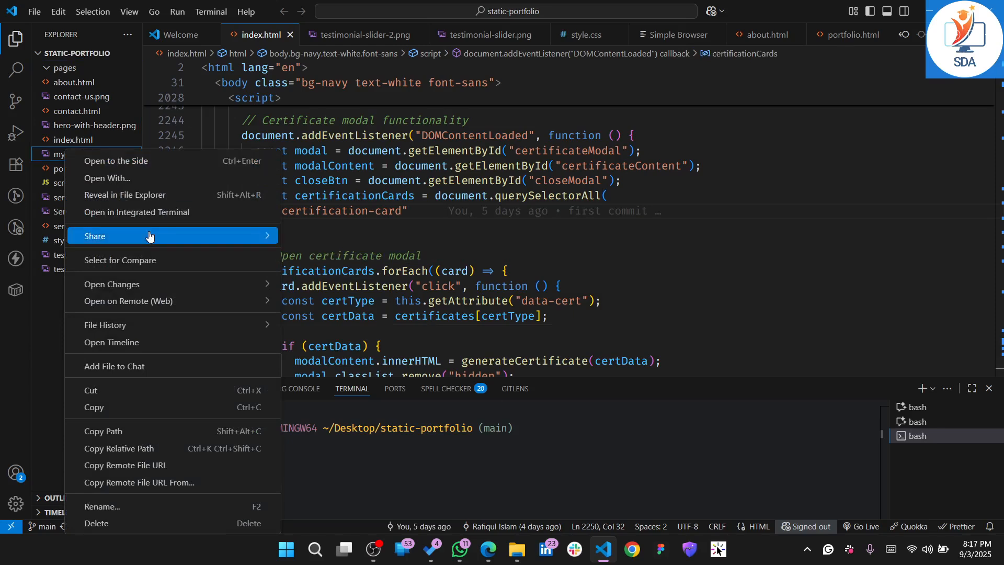
pyautogui.click(134, 196)
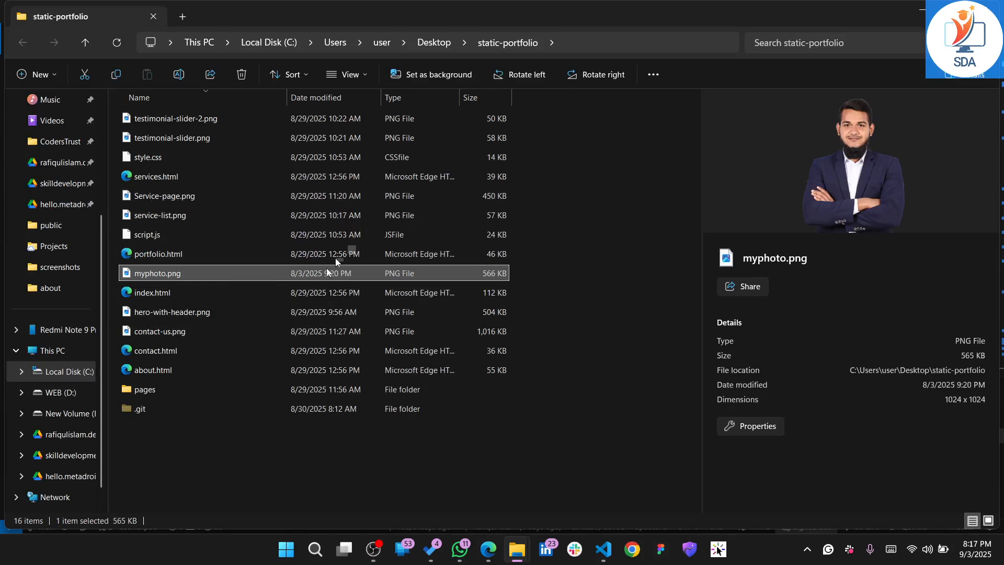
pyautogui.click(136, 412)
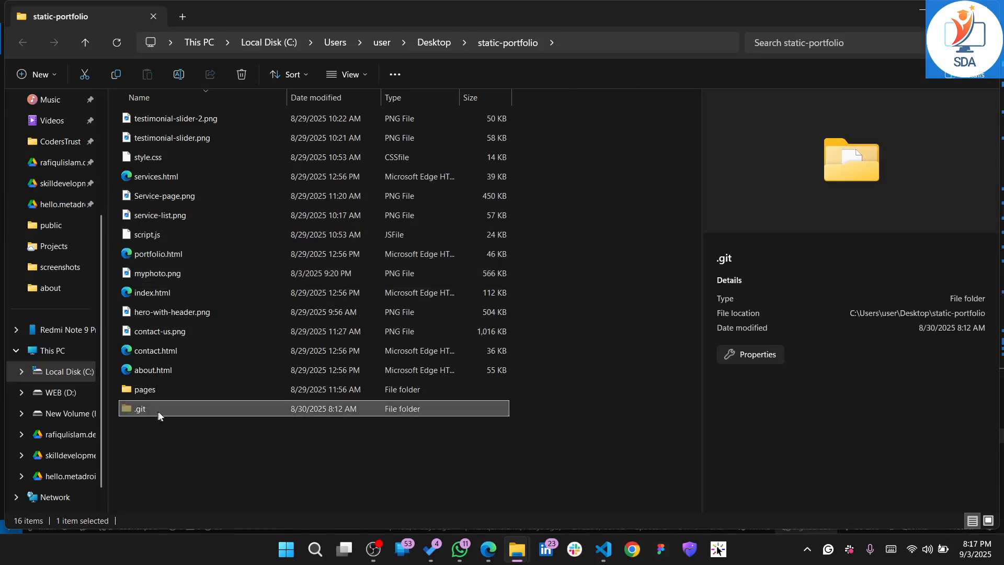
# Compare the folder with the project in Visual Studio Code, and check File Explorer's Hidden items display option
pyautogui.click(607, 544)
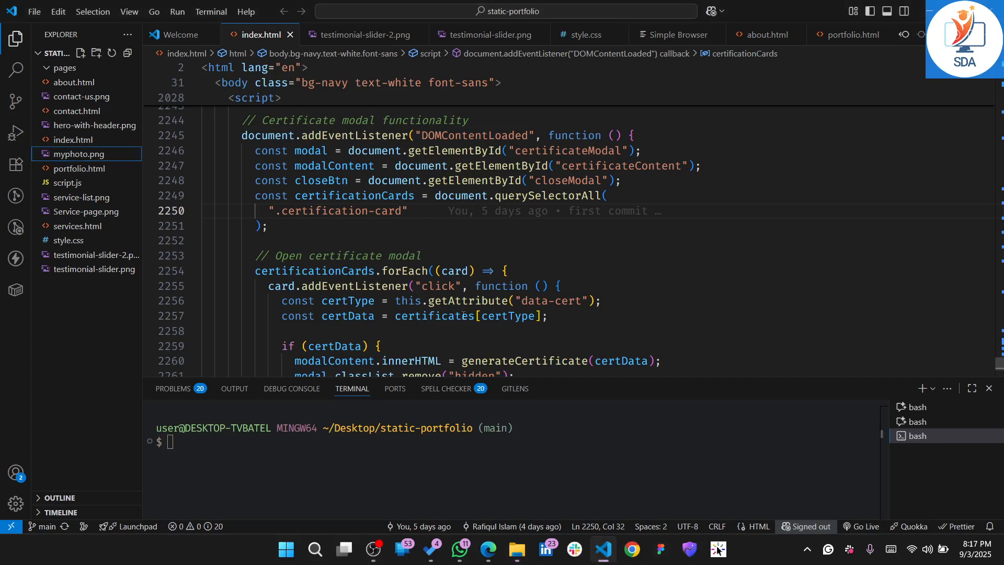
pyautogui.click(929, 10)
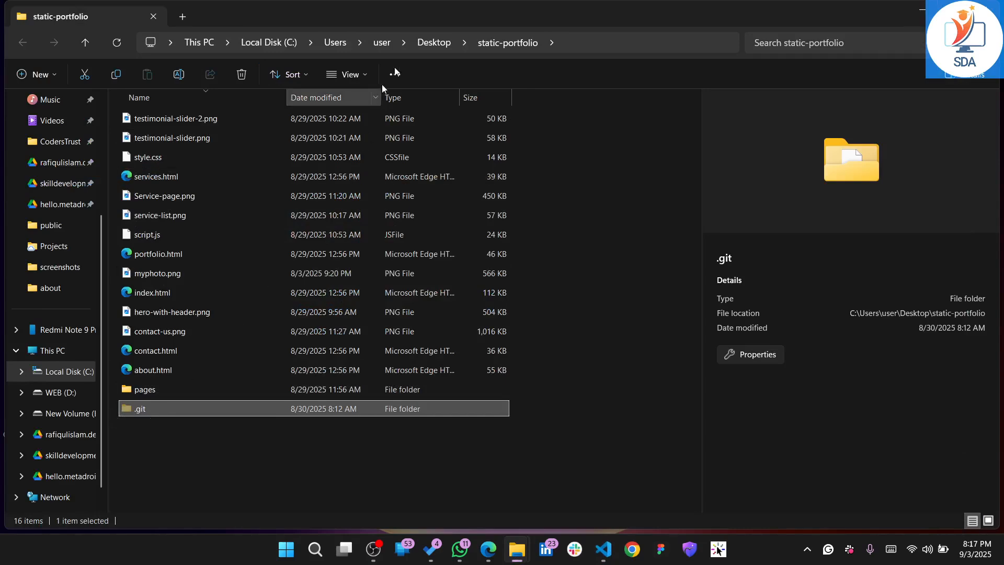
pyautogui.click(364, 77)
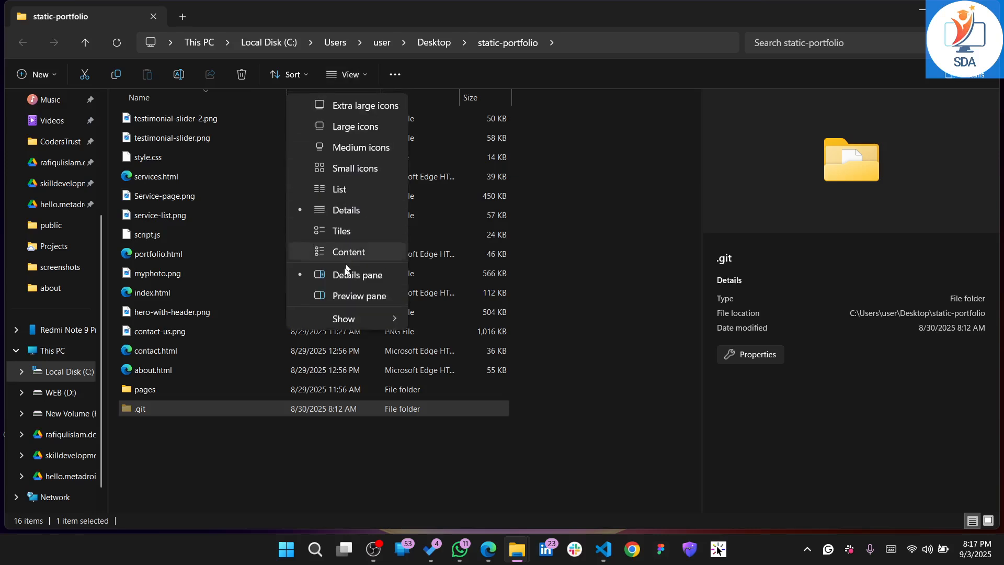
pyautogui.moveTo(345, 313)
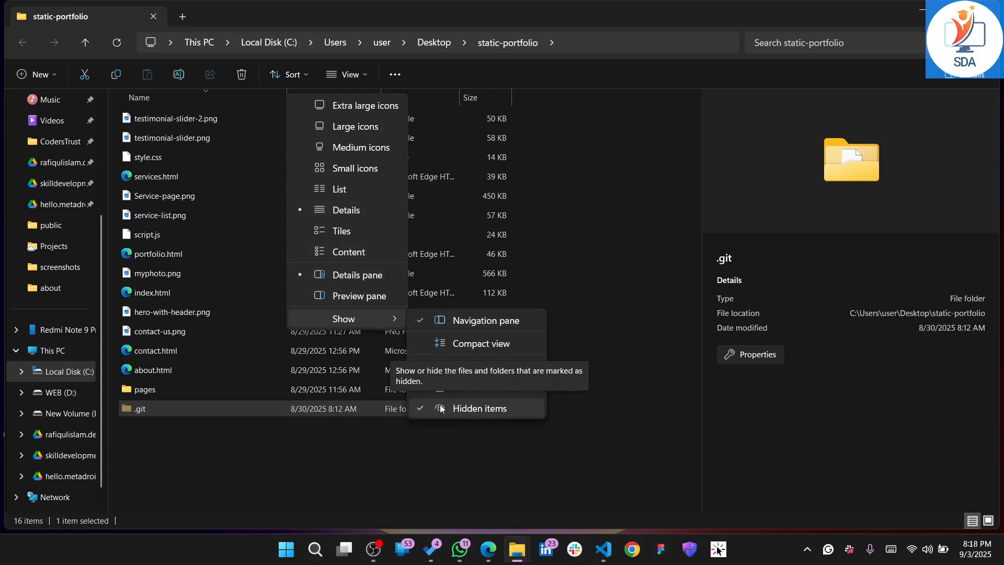
pyautogui.click(233, 459)
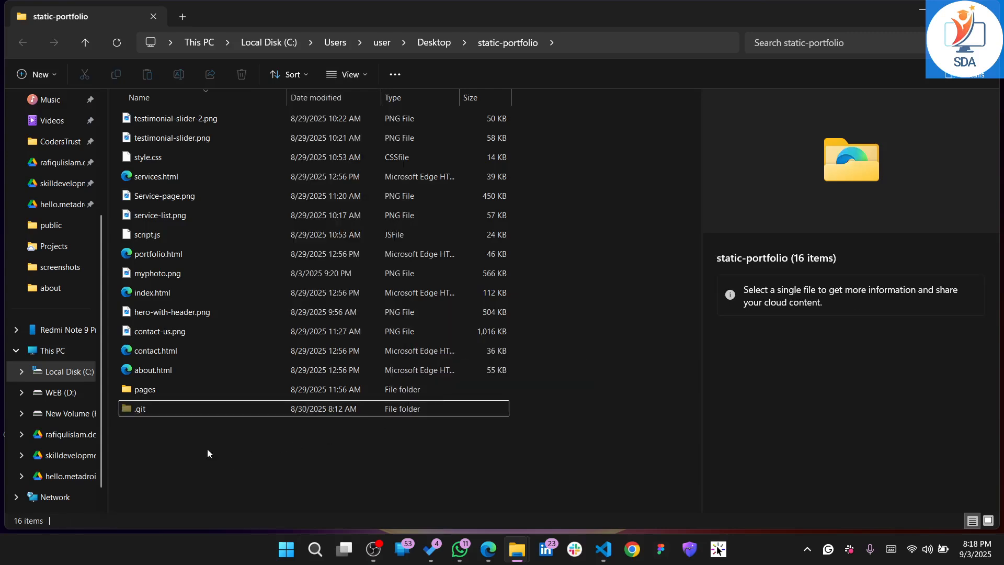
# Delete the .git folder from the static-portfolio folder
pyautogui.click(140, 410)
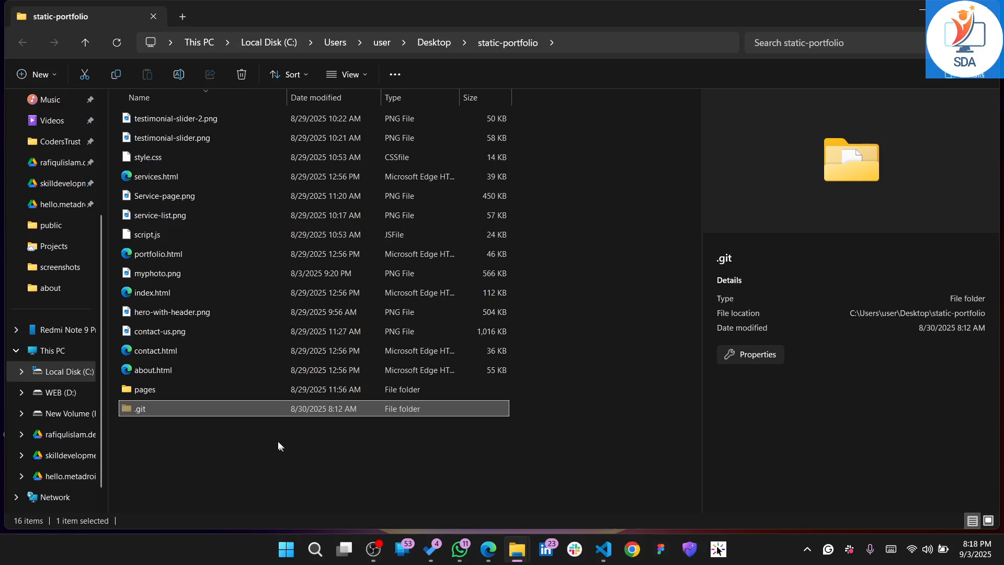
pyautogui.click(160, 412)
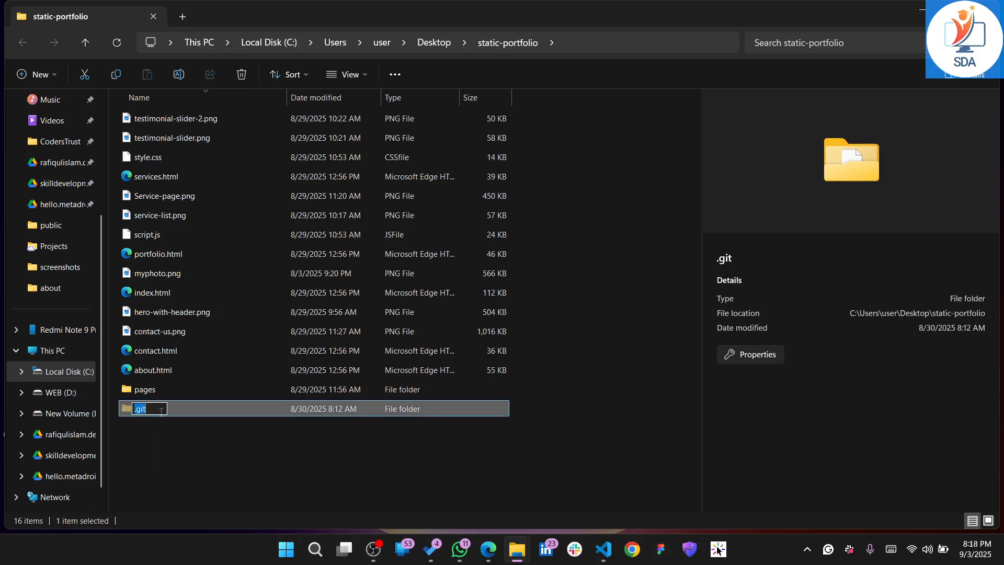
pyautogui.click(189, 436)
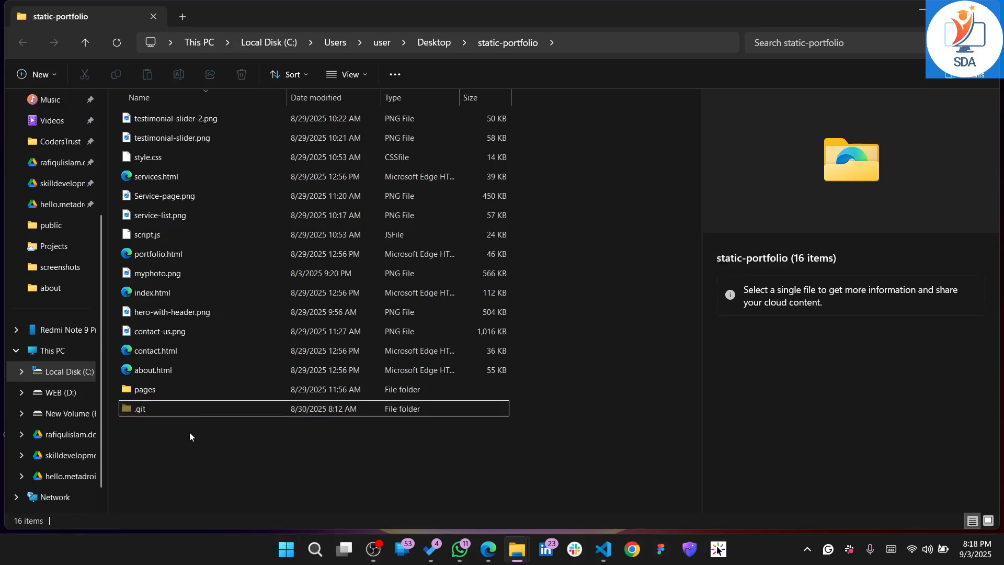
pyautogui.click(185, 405)
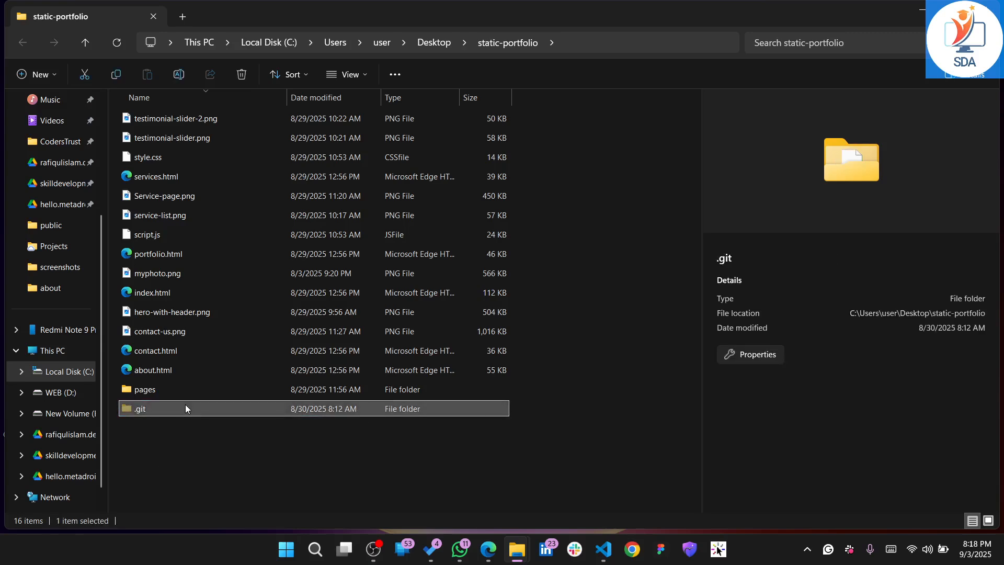
pyautogui.press('Delete')
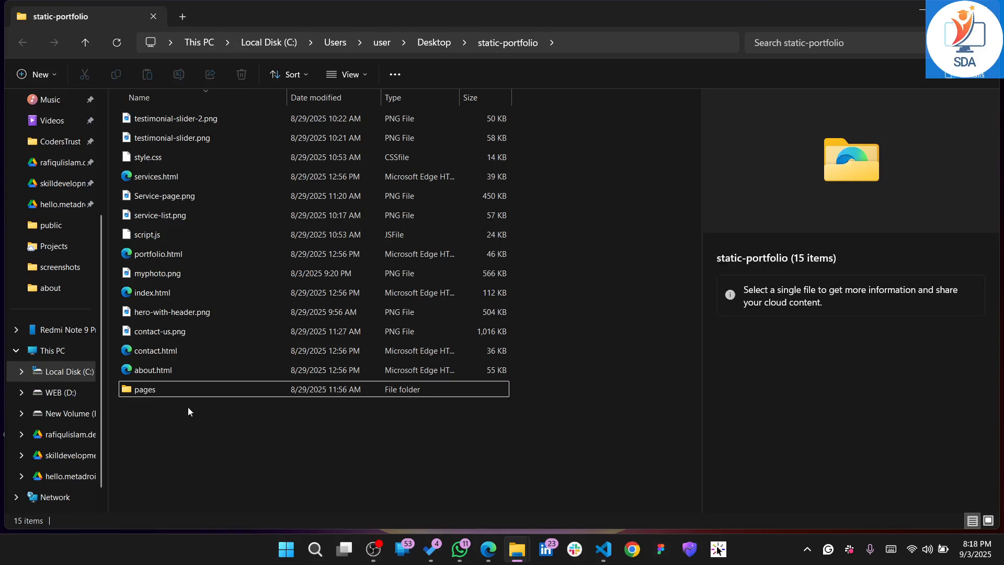
# Close and reopen Visual Studio Code, and remove two of its three bash terminals
pyautogui.click(603, 549)
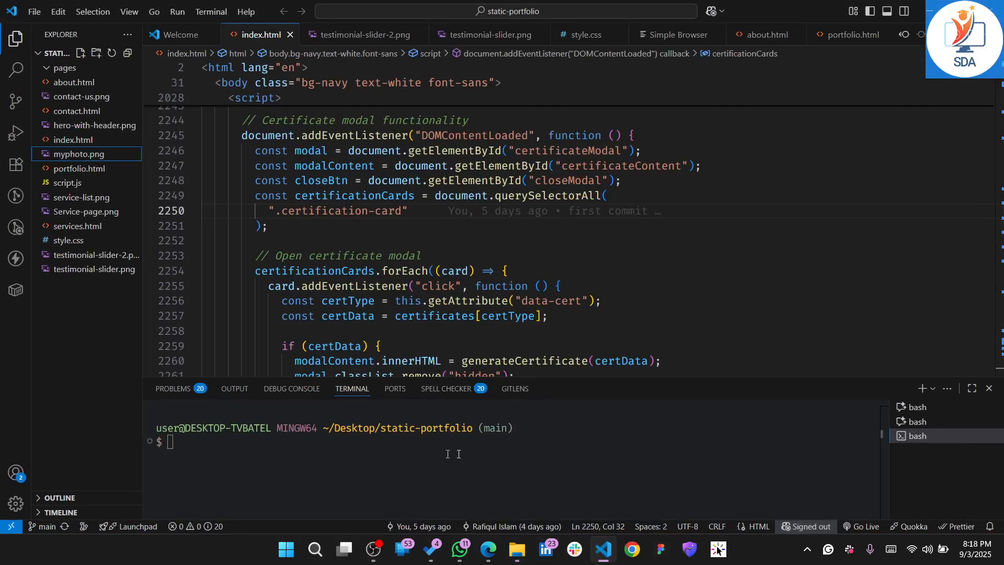
pyautogui.click(991, 10)
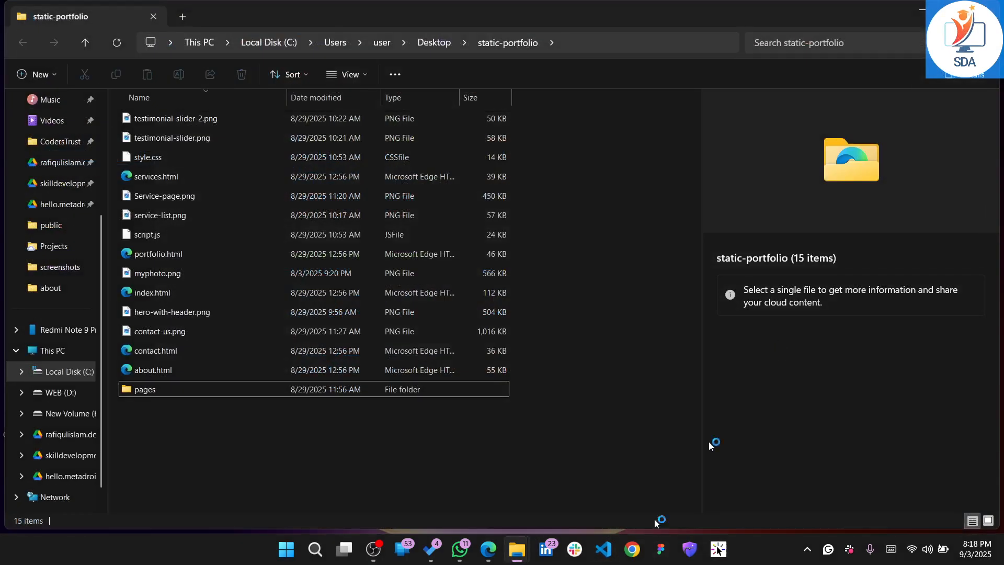
pyautogui.click(608, 554)
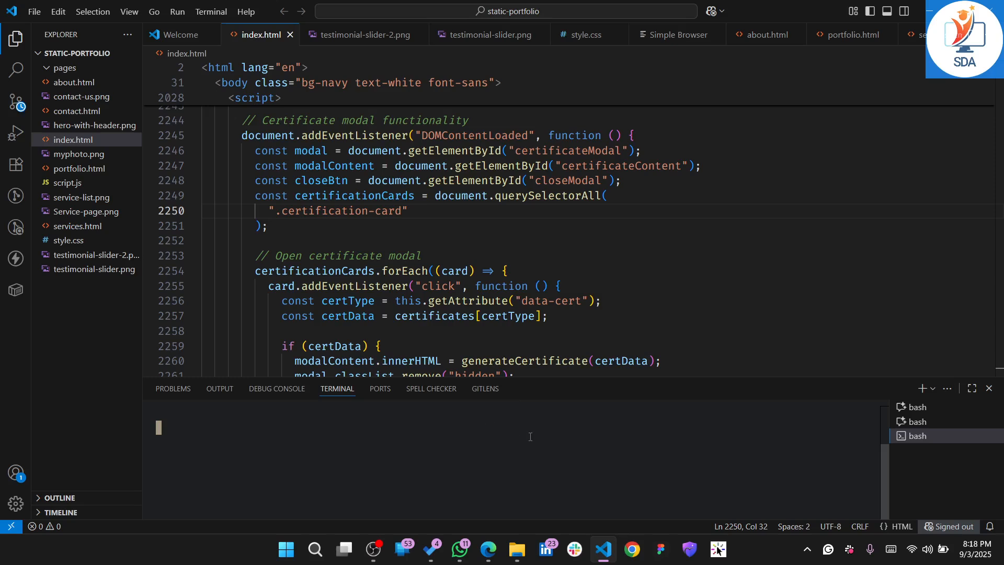
pyautogui.click(991, 436)
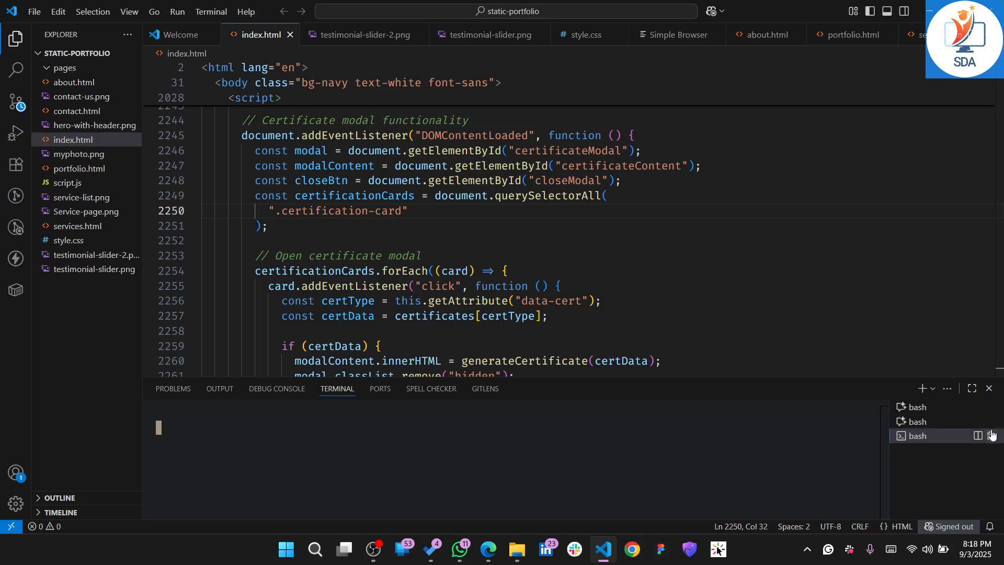
pyautogui.click(990, 399)
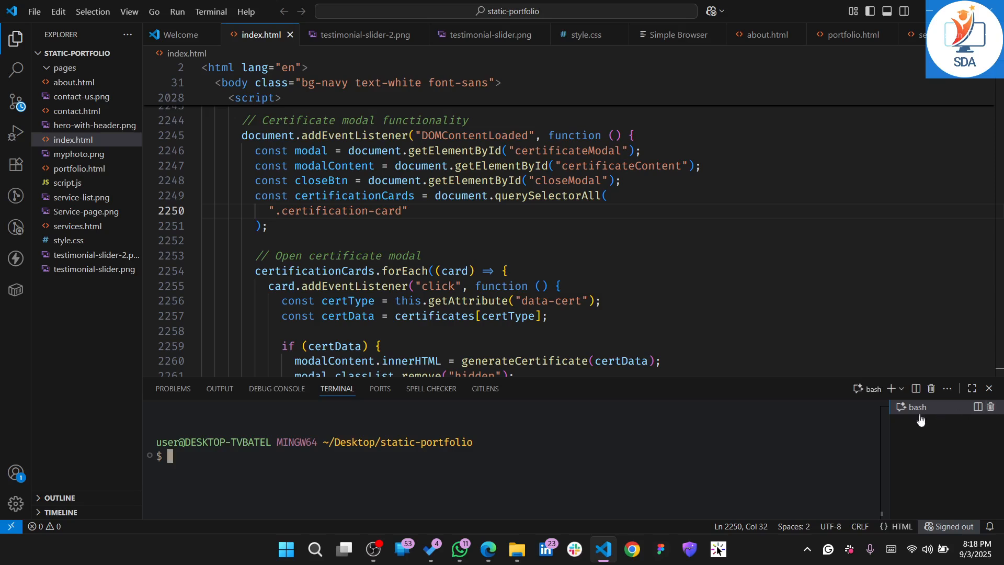
# Replace the remaining bash terminal with a fresh one and check the static-portfolio prompt for a branch name
pyautogui.click(990, 408)
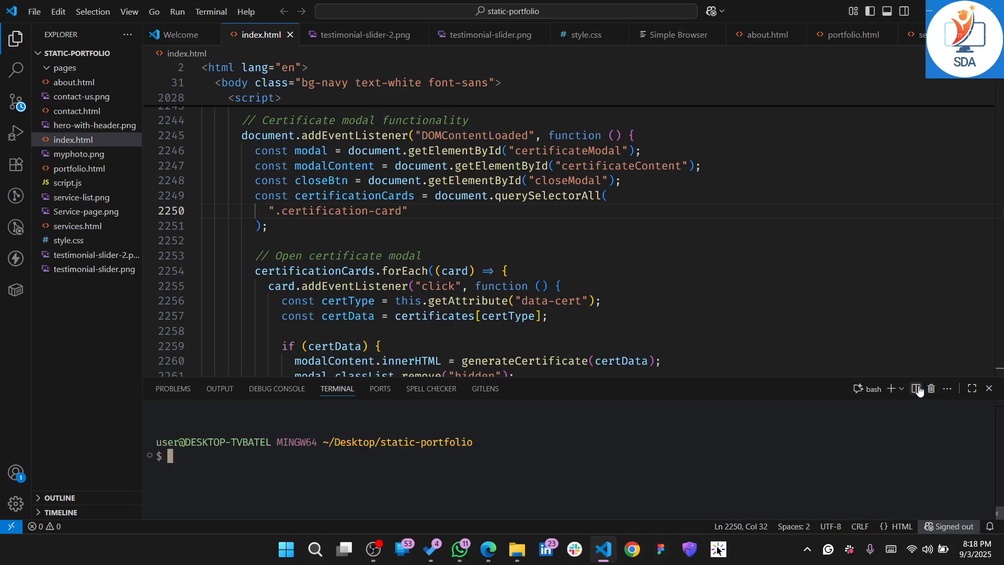
pyautogui.click(890, 390)
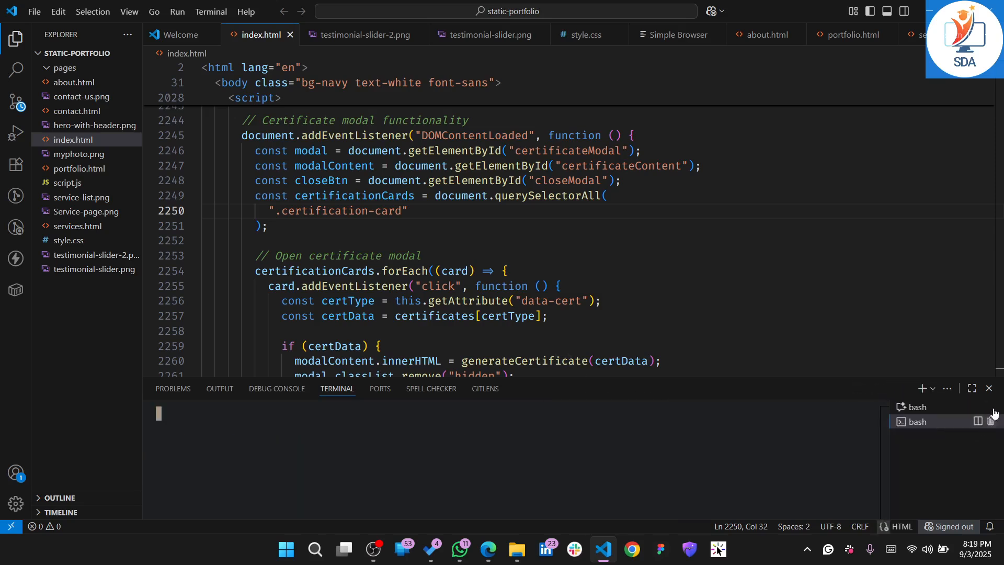
pyautogui.click(990, 421)
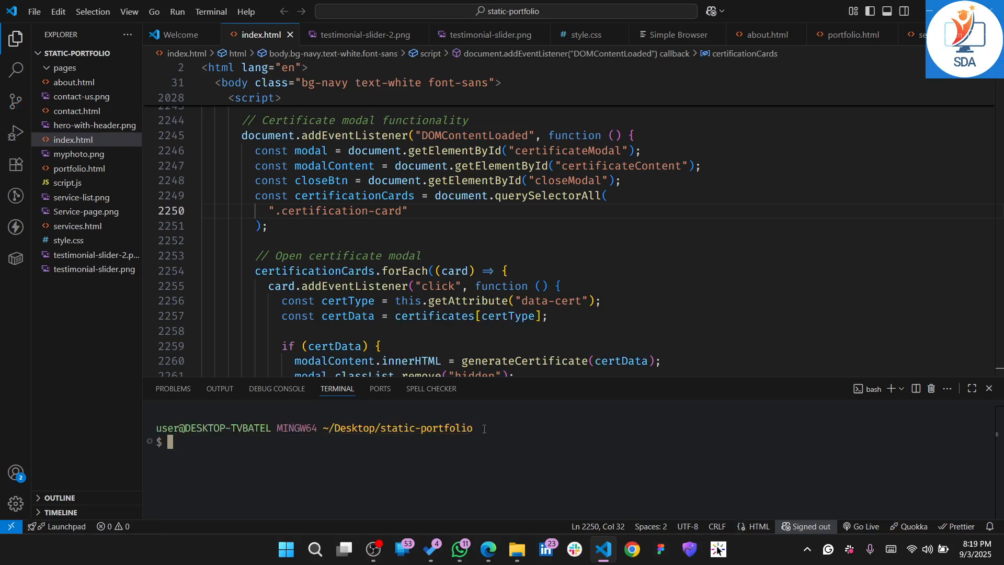
pyautogui.moveTo(479, 428); pyautogui.dragTo(537, 428)
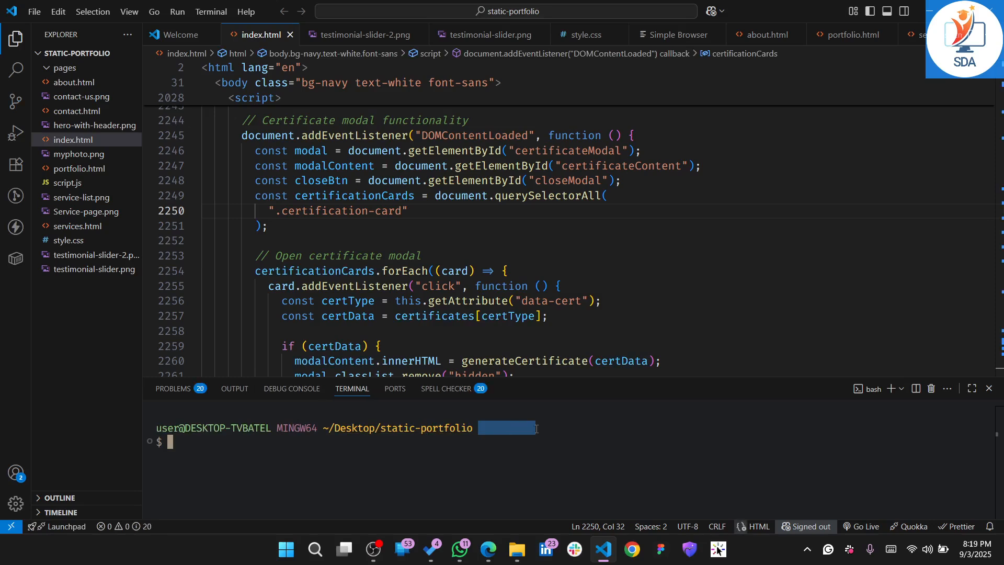
pyautogui.click(537, 429)
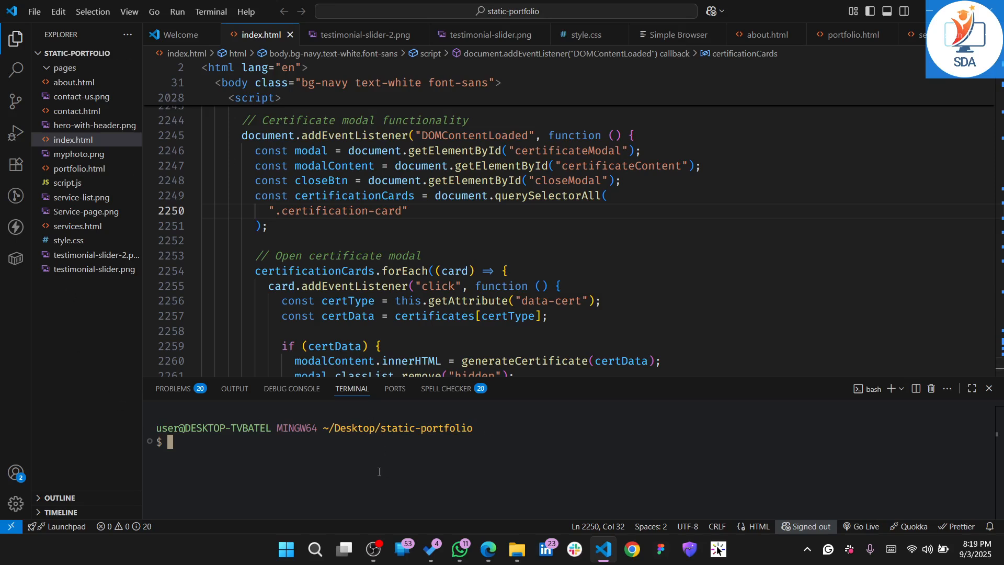
pyautogui.write('git')
pyautogui.click(989, 388)
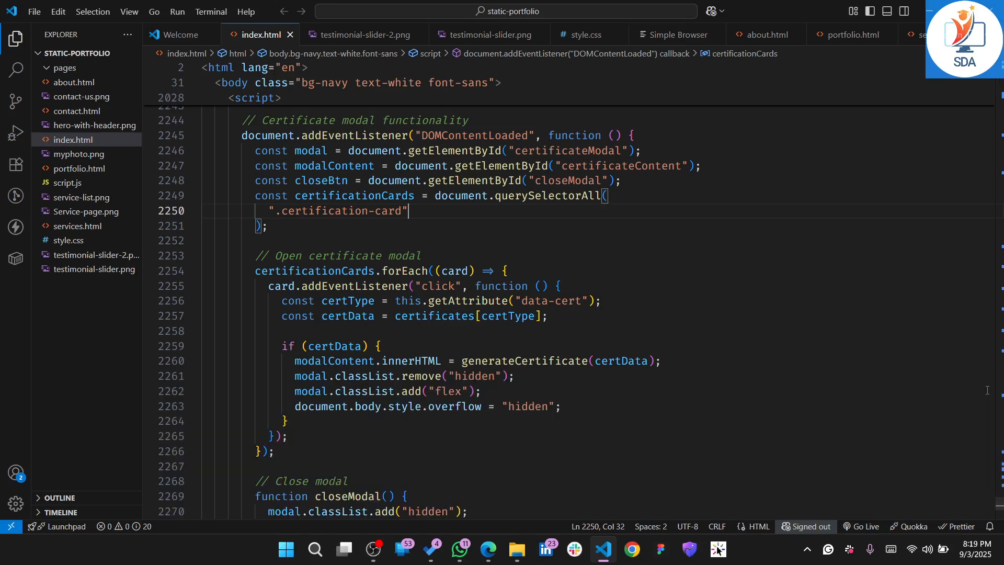
pyautogui.click(604, 422)
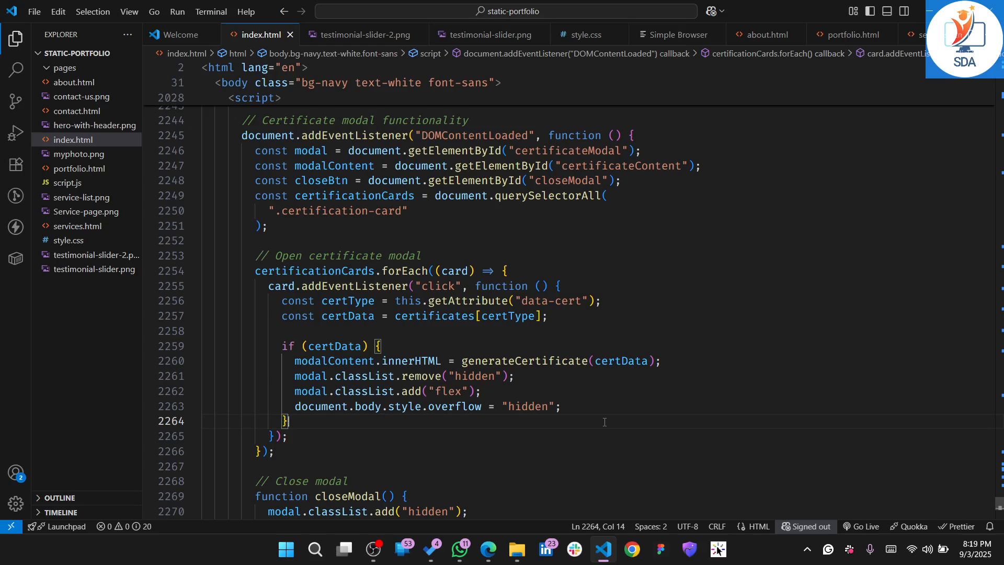
pyautogui.click(930, 11)
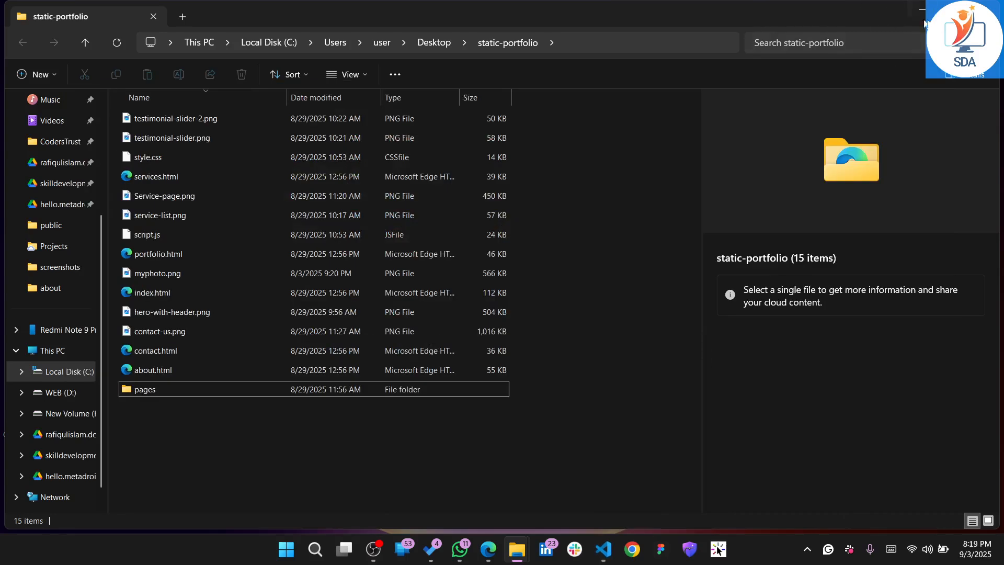
pyautogui.click(892, 546)
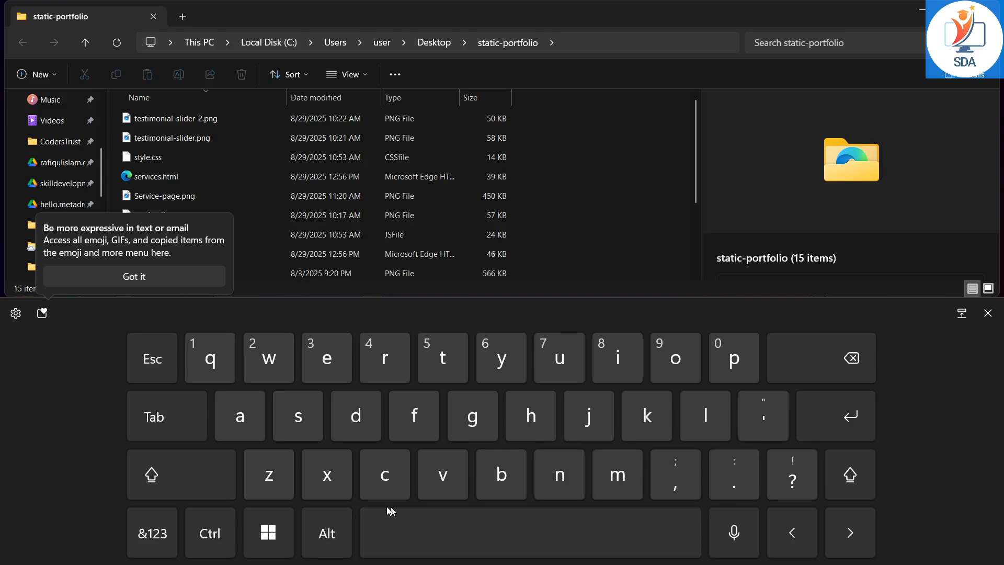
pyautogui.click(987, 313)
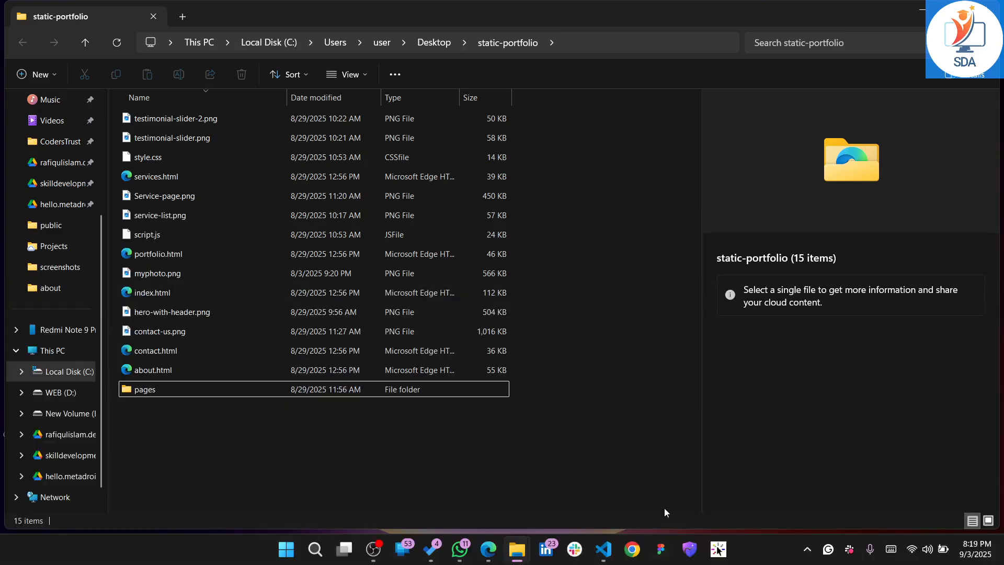
pyautogui.click(604, 549)
pyautogui.click(588, 468)
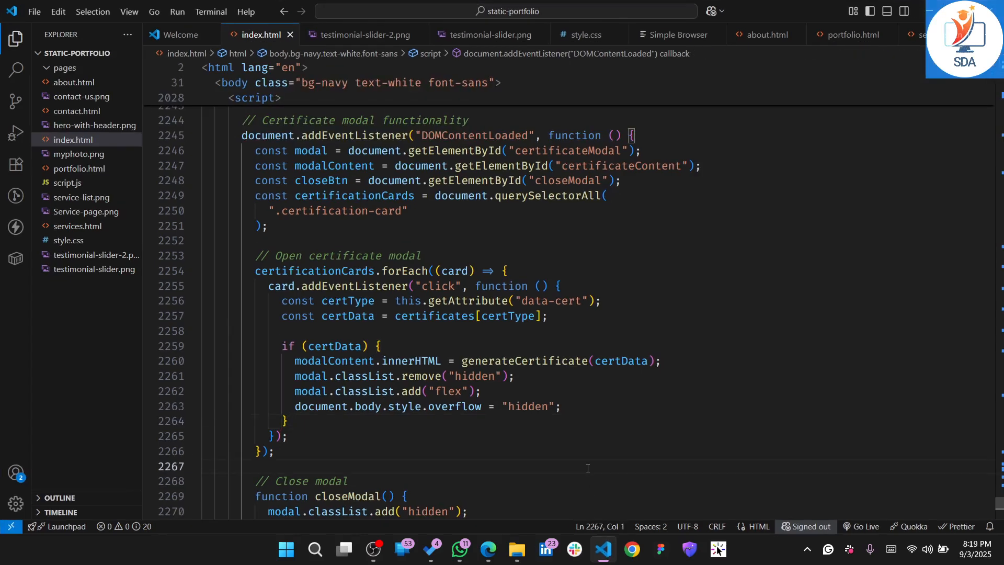
pyautogui.click(555, 451)
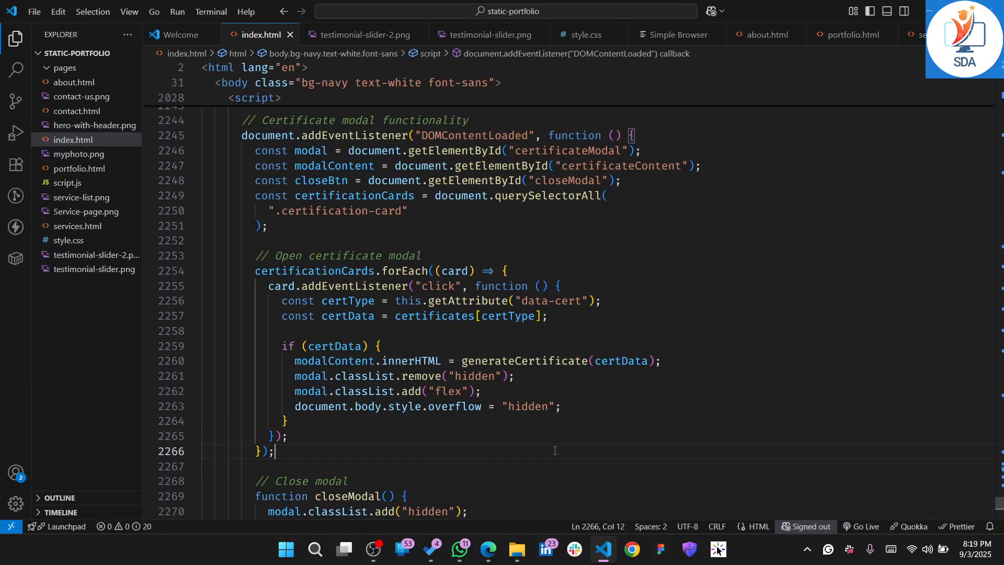
pyautogui.hotkey('ctrl', '`')
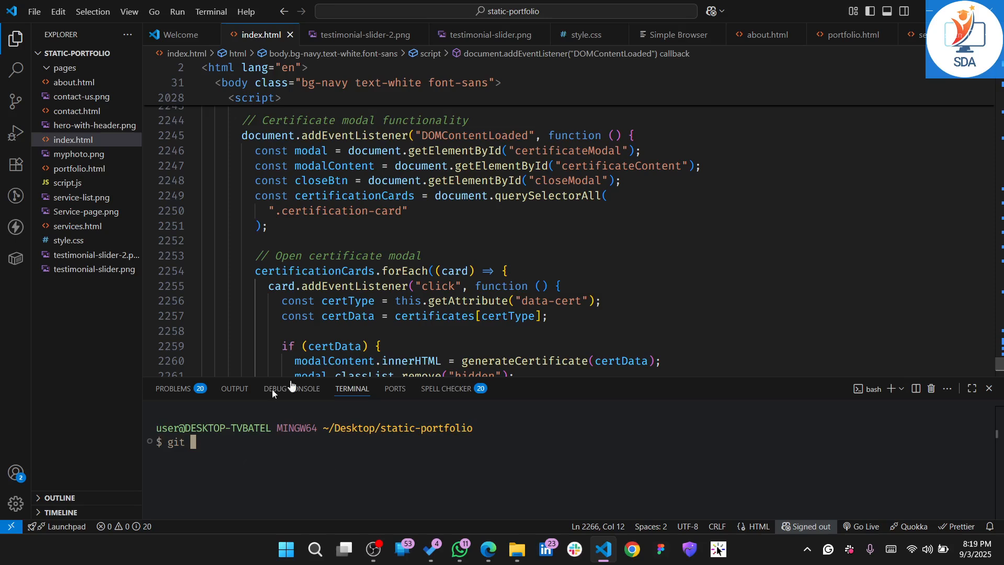
pyautogui.click(988, 388)
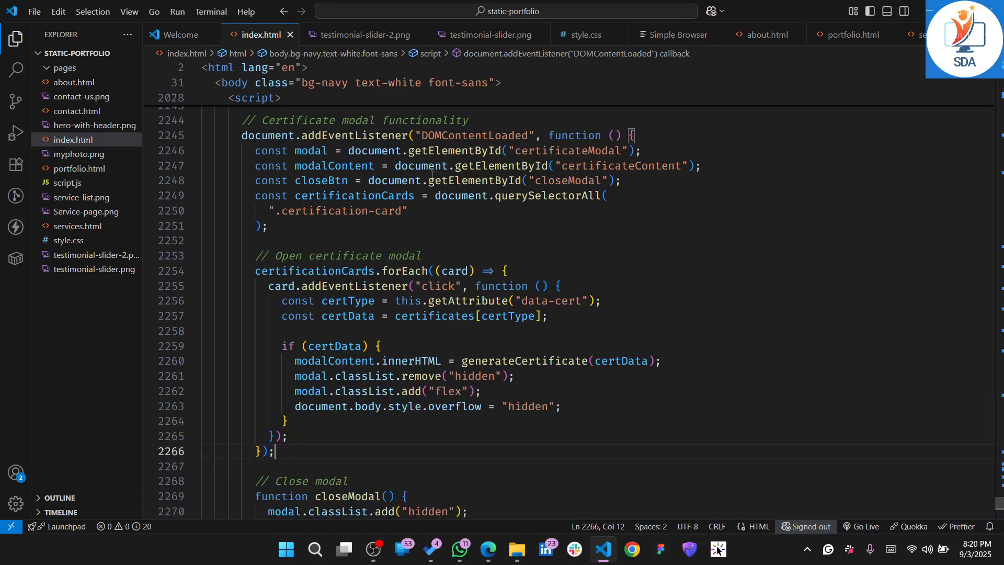
# Open a new terminal and initialise a Git repository in static-portfolio with git init
pyautogui.click(211, 8)
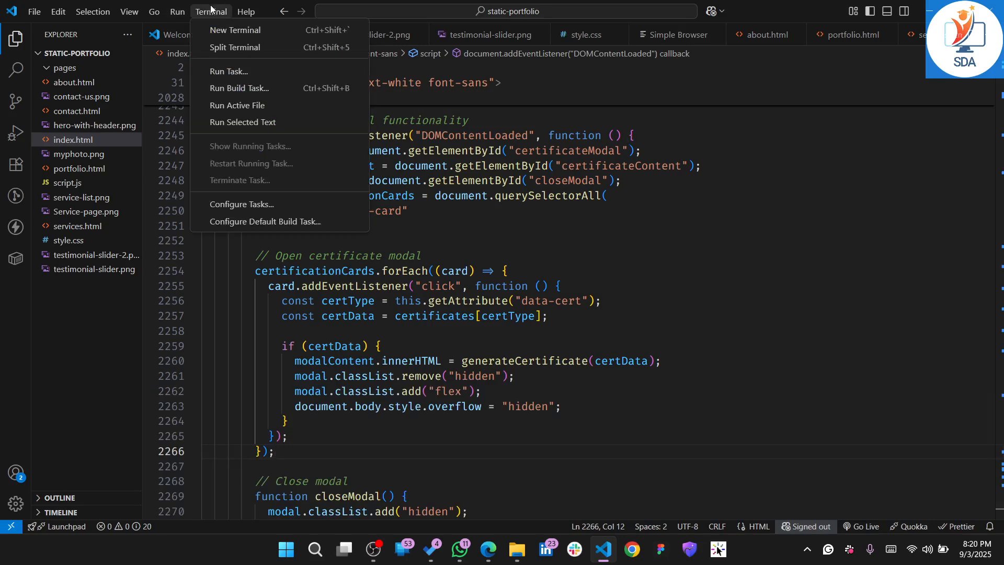
pyautogui.click(237, 31)
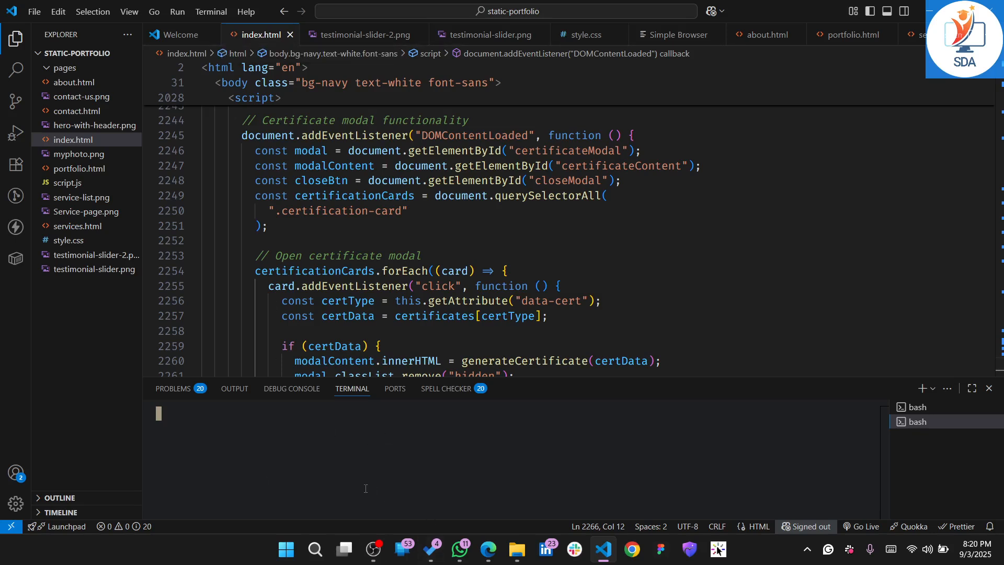
pyautogui.write('git')
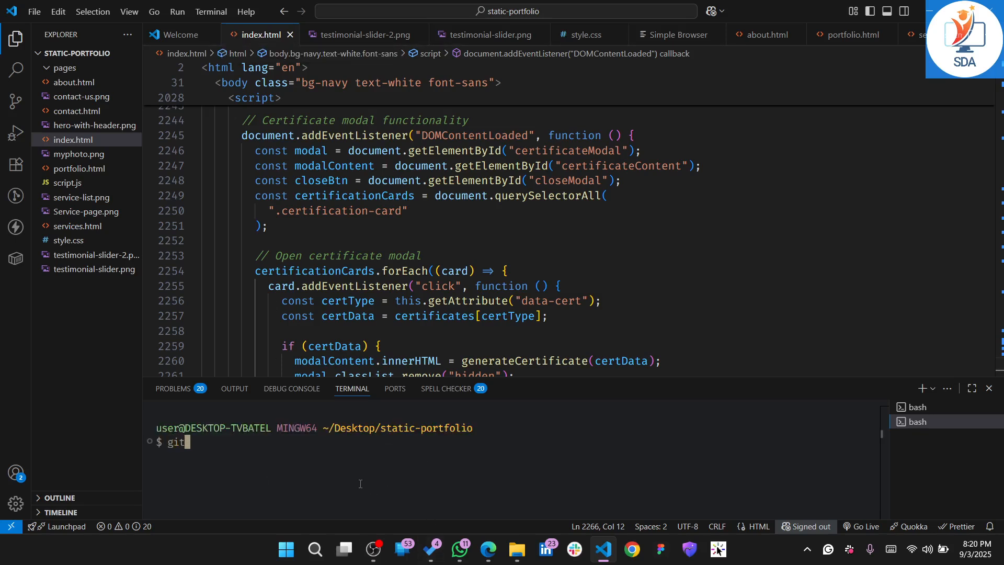
pyautogui.write(' init')
pyautogui.press('Return')
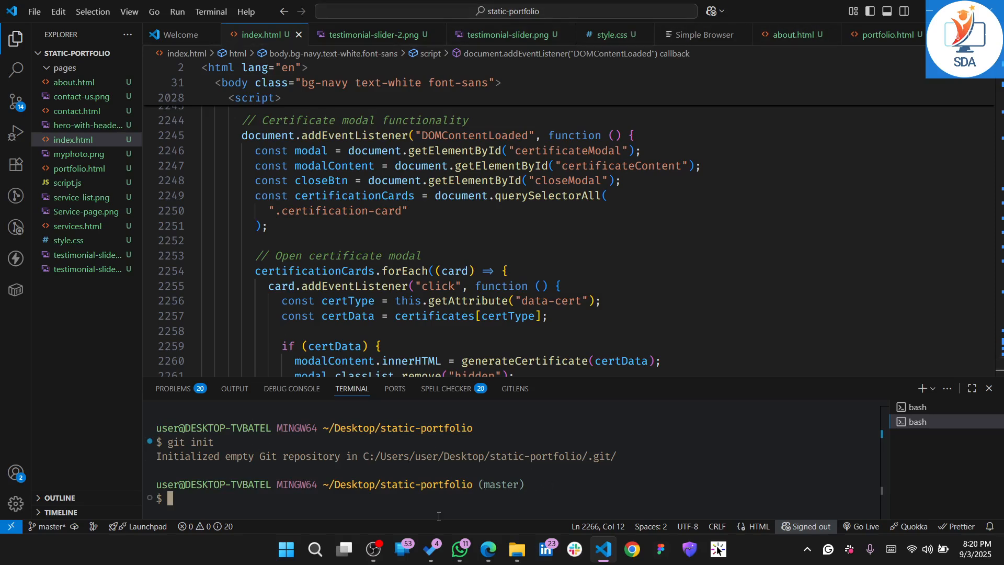
# Check the static-portfolio folder in File Explorer for the .git folder and return to Visual Studio Code
pyautogui.hotkey('alt', 'Tab')
pyautogui.hotkey('alt', 'Tab')
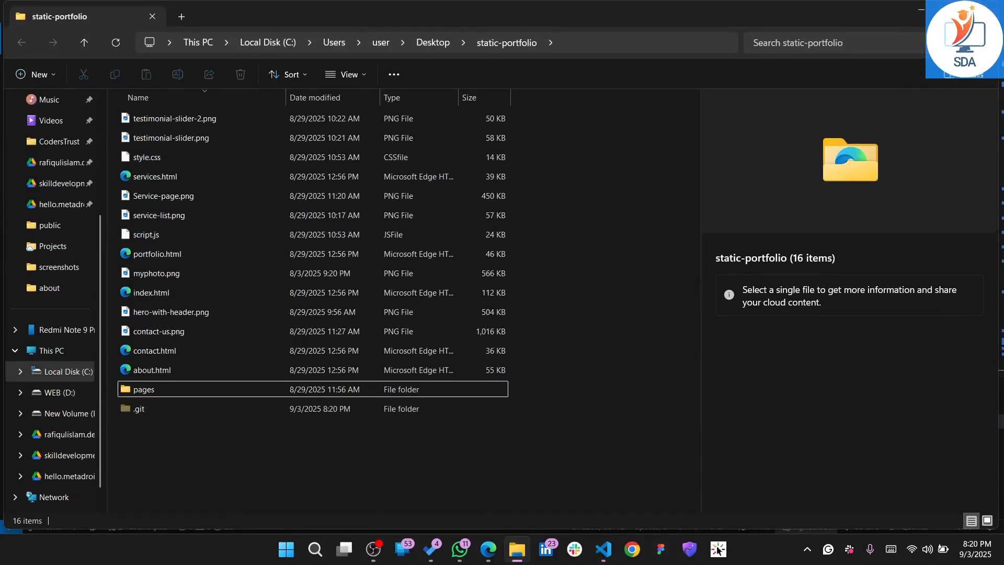
pyautogui.click(985, 9)
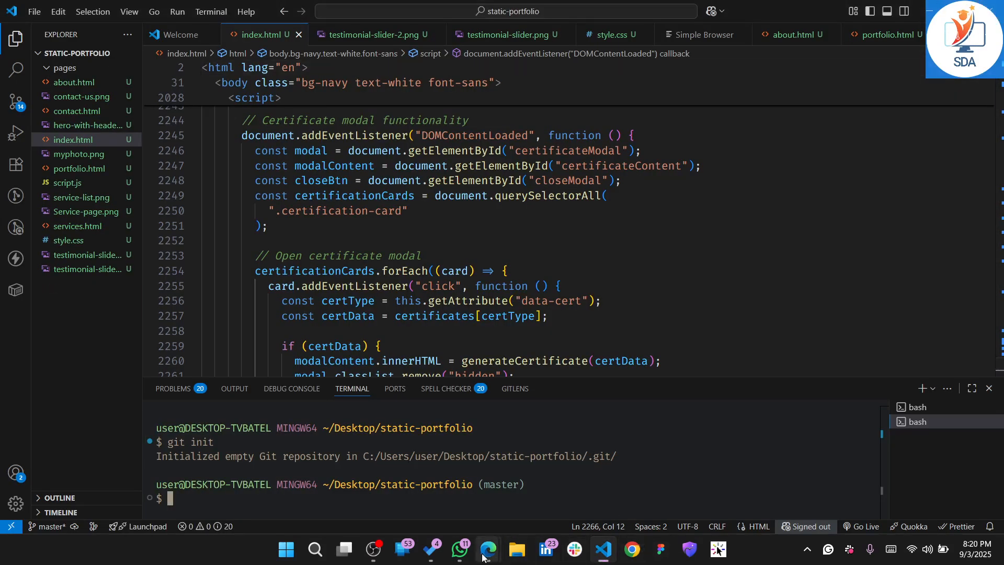
# Switch to Edge, close the Git download page, and examine the git add line in the GitHub repository's command-line setup instructions
pyautogui.moveTo(488, 549)
pyautogui.click(407, 485)
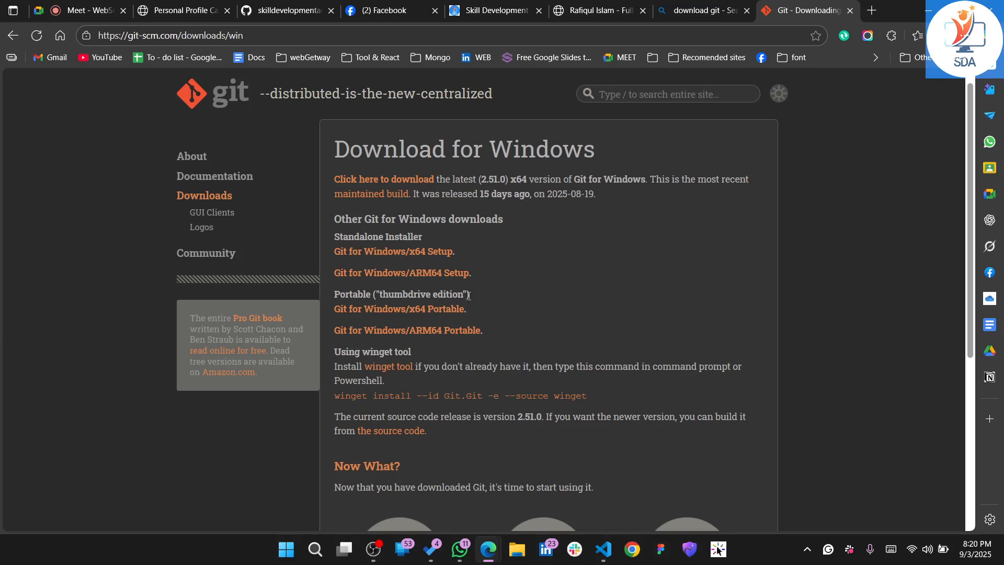
pyautogui.click(852, 10)
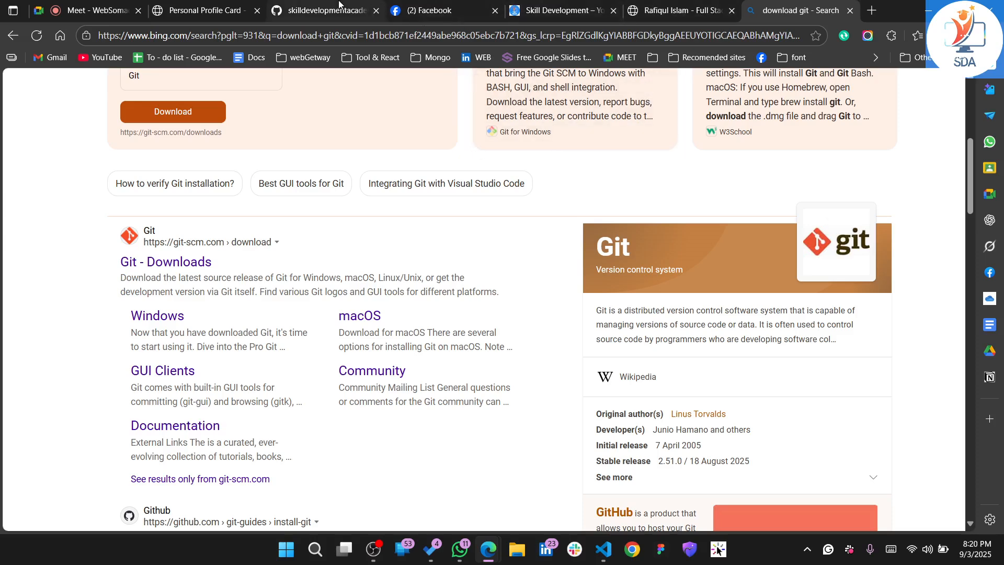
pyautogui.click(321, 10)
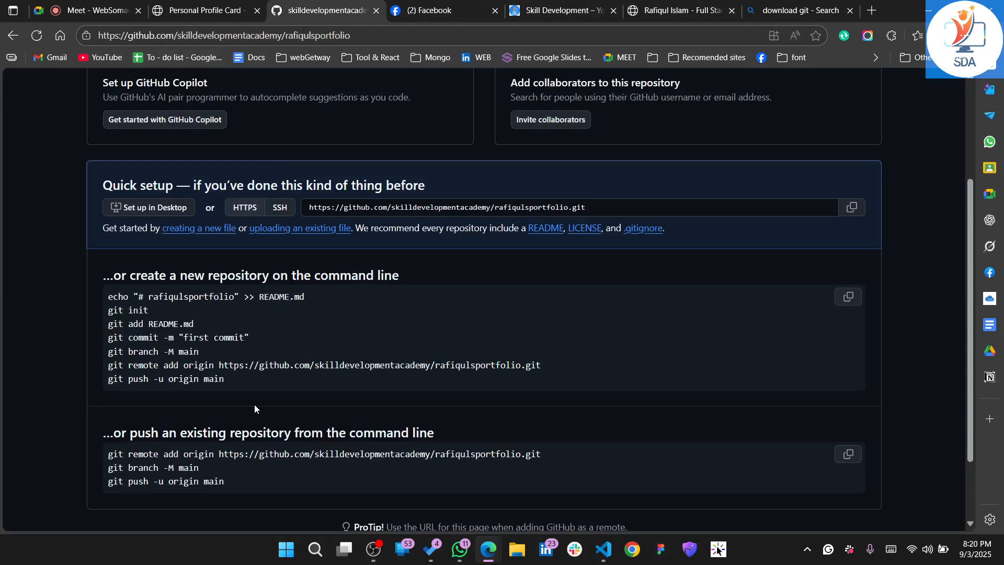
pyautogui.scroll(1, 255, 404)
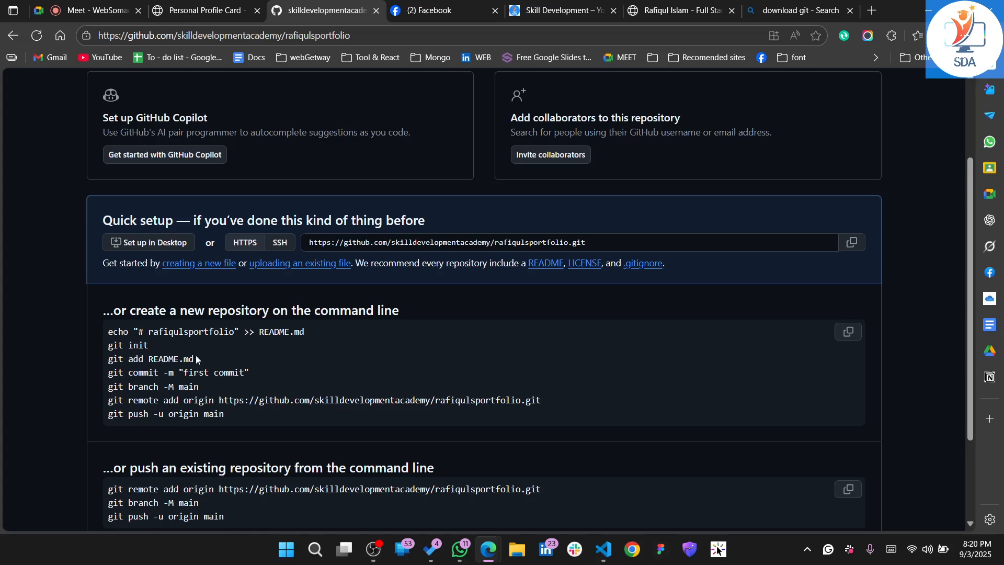
pyautogui.moveTo(197, 360); pyautogui.dragTo(150, 366)
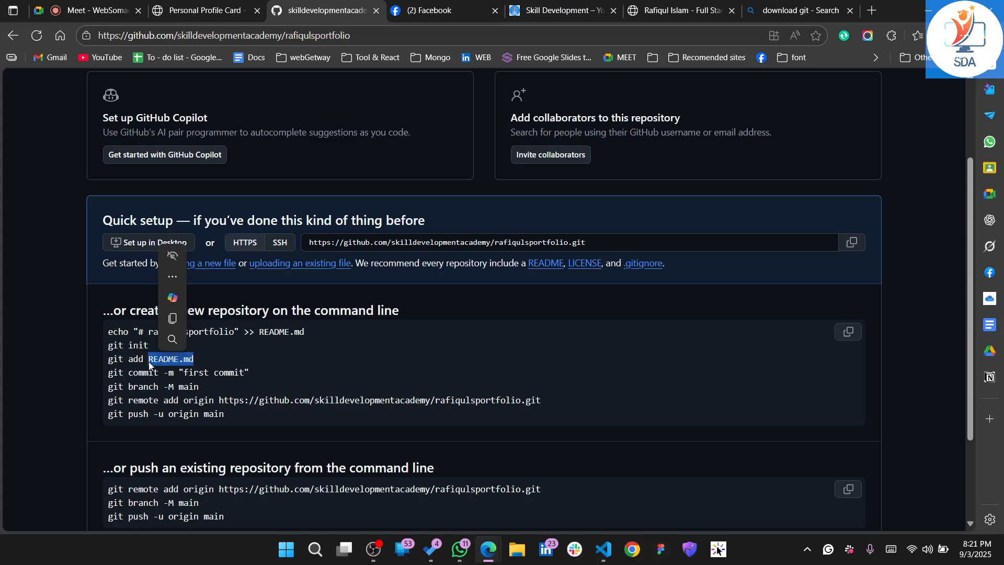
pyautogui.hotkey('alt', 'Tab')
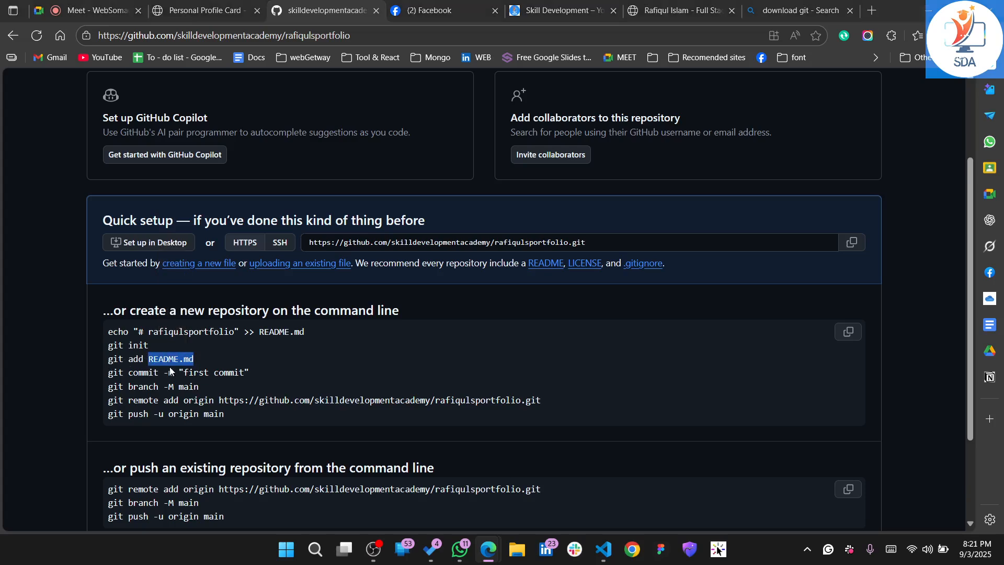
# Return to Visual Studio Code and stage all project files with git add . in the terminal
pyautogui.click(603, 549)
pyautogui.click(74, 282)
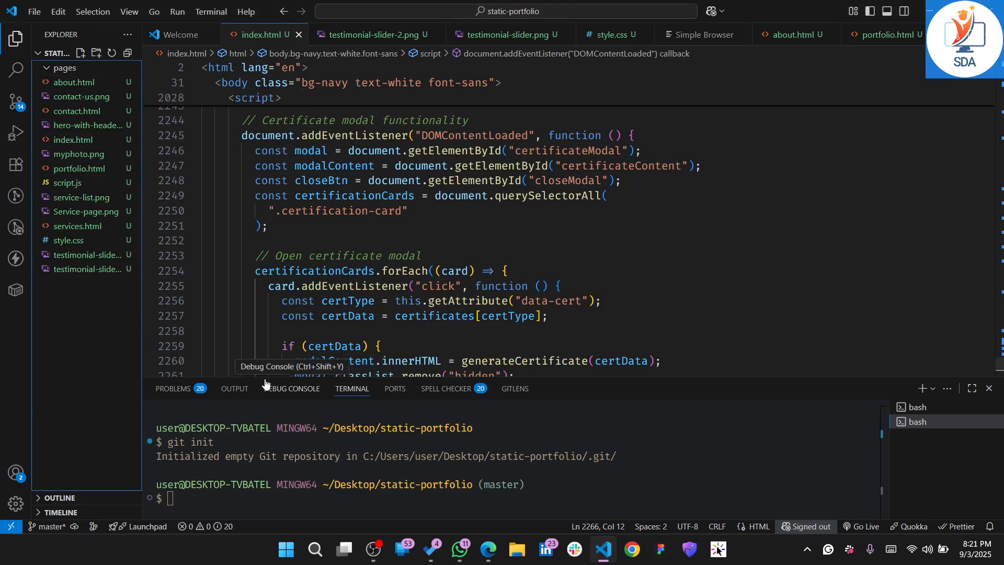
pyautogui.click(307, 505)
pyautogui.write('gti add')
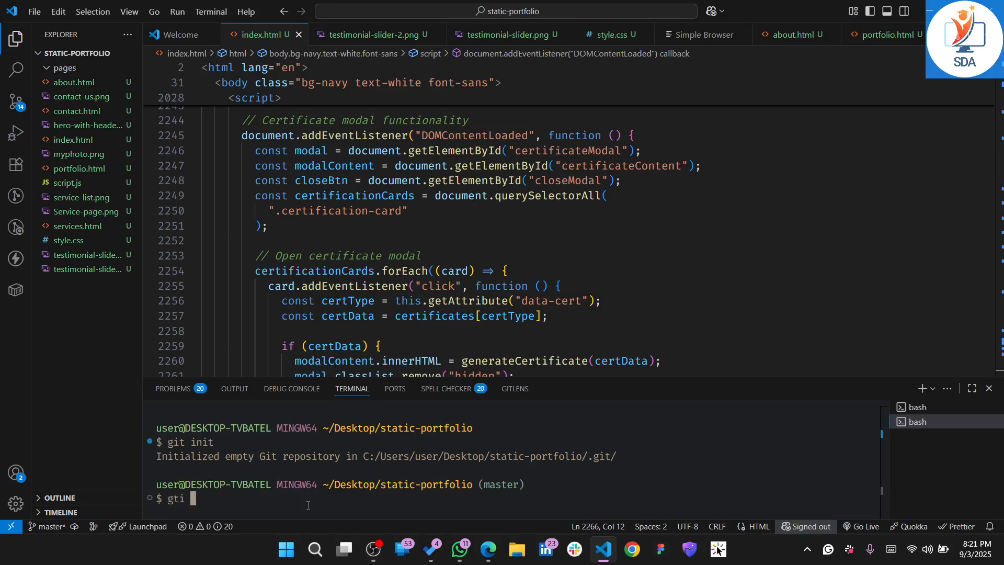
pyautogui.press('BackSpace')
pyautogui.press('BackSpace')
pyautogui.press('BackSpace')
pyautogui.press('BackSpace')
pyautogui.press('BackSpace')
pyautogui.press('BackSpace')
pyautogui.write('it add .')
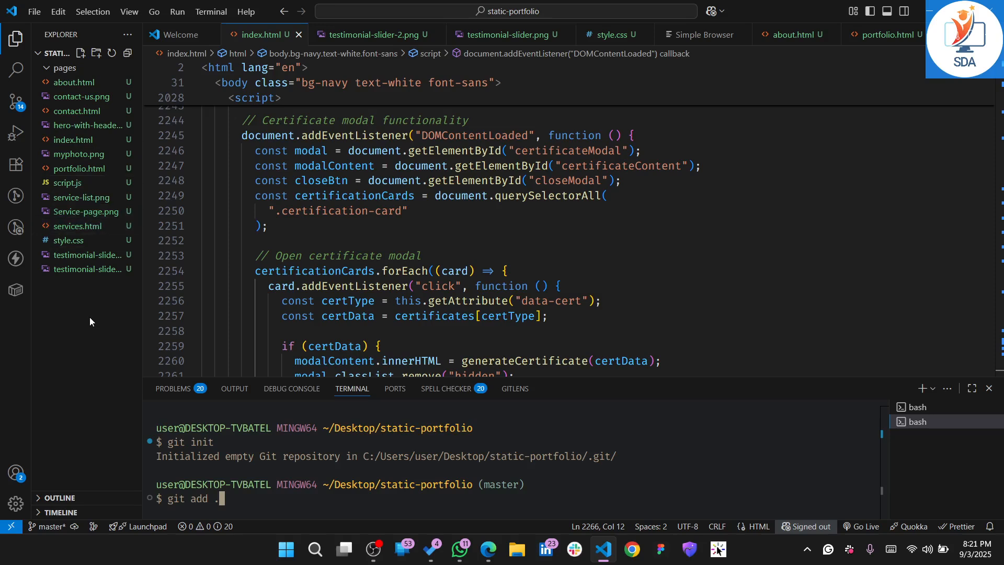
pyautogui.press('Return')
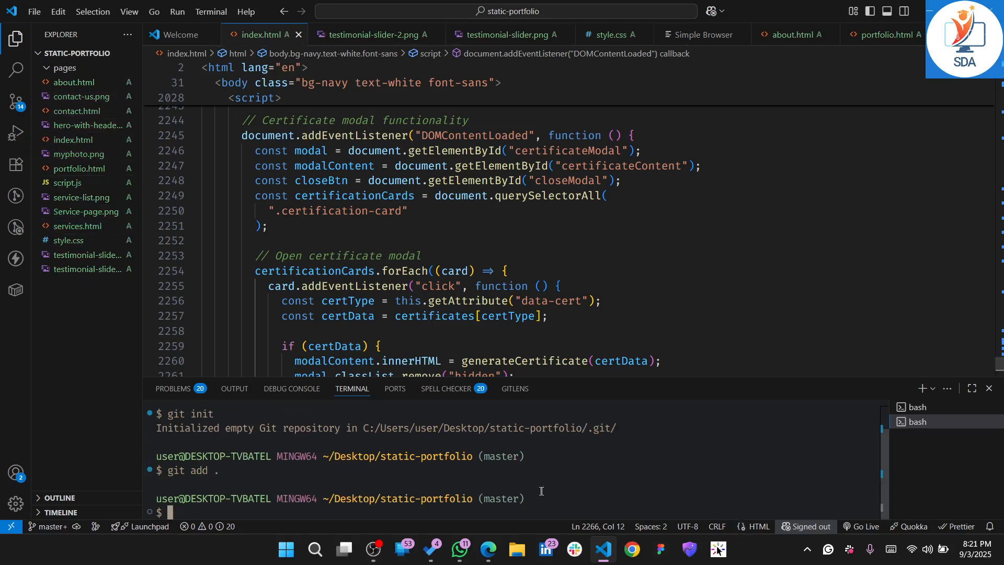
# Review the files listed under Staged Changes in the project's source control view
pyautogui.press('super+shift+s')
pyautogui.hotkey('alt', 'Tab')
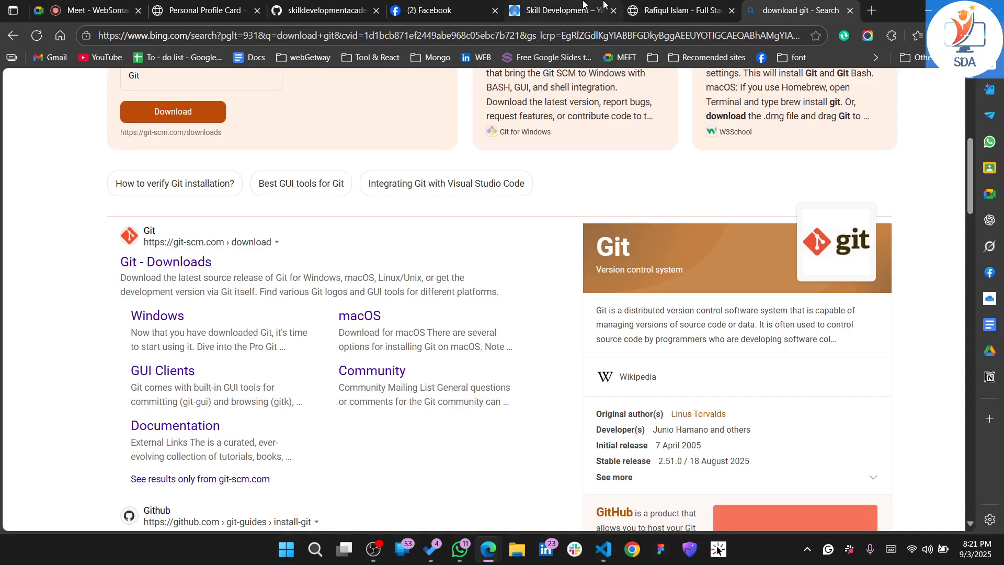
pyautogui.hotkey('alt', 'Tab')
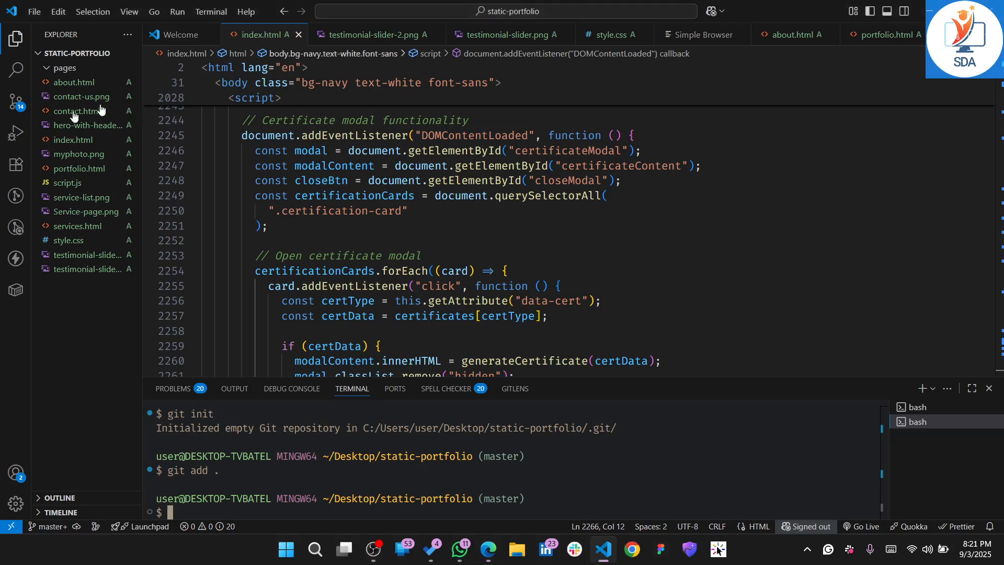
pyautogui.click(7, 110)
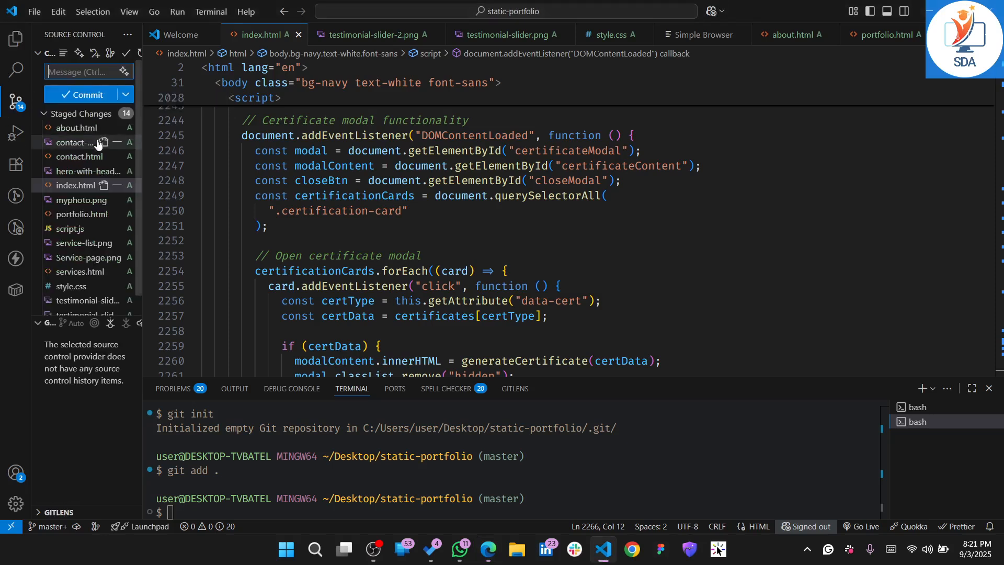
pyautogui.scroll(-1, 94, 234)
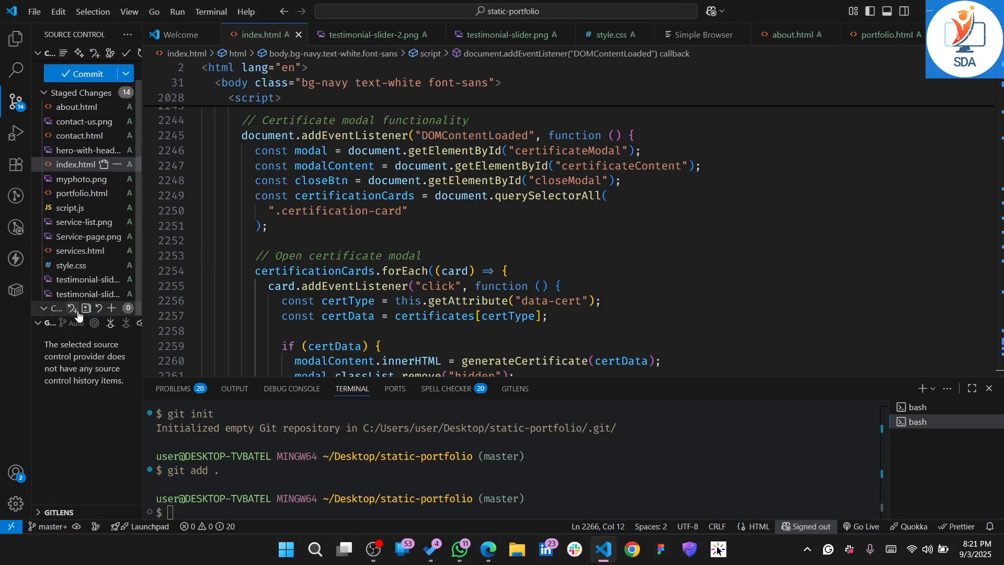
pyautogui.scroll(1, 44, 151)
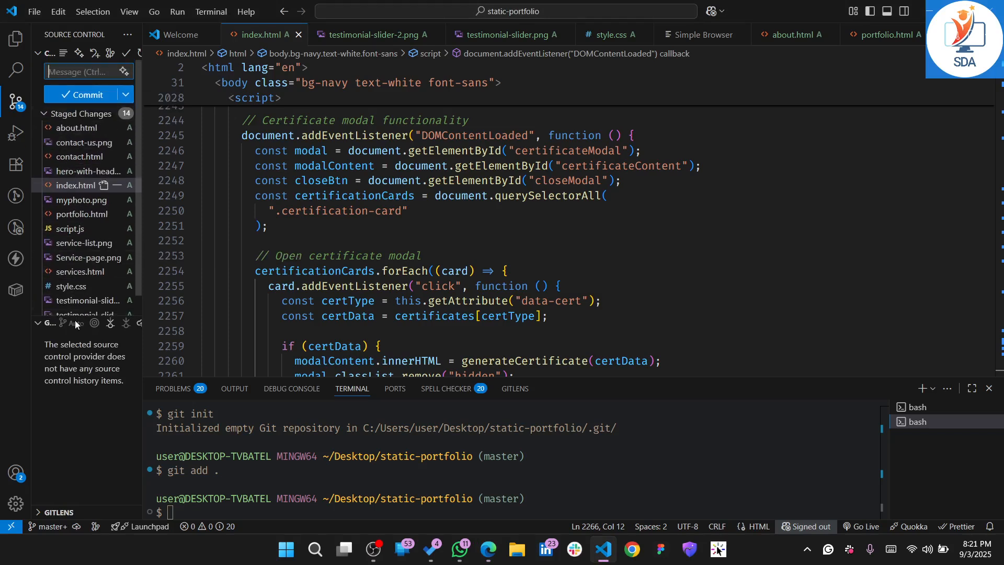
# Switch to Edge and examine the git commit line in the GitHub repository's command-line setup instructions
pyautogui.hotkey('alt', 'Tab')
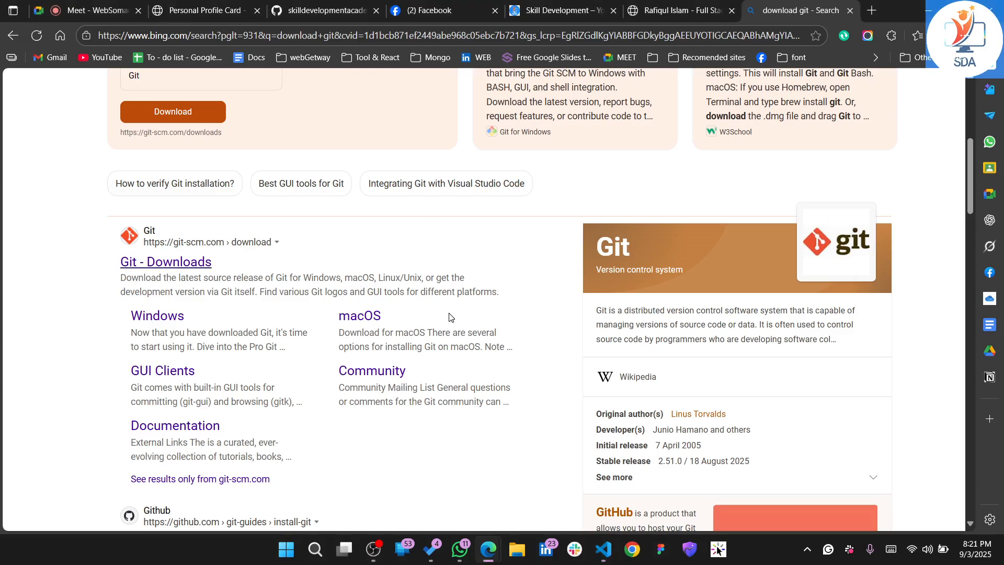
pyautogui.scroll(-1, 449, 316)
pyautogui.click(689, 8)
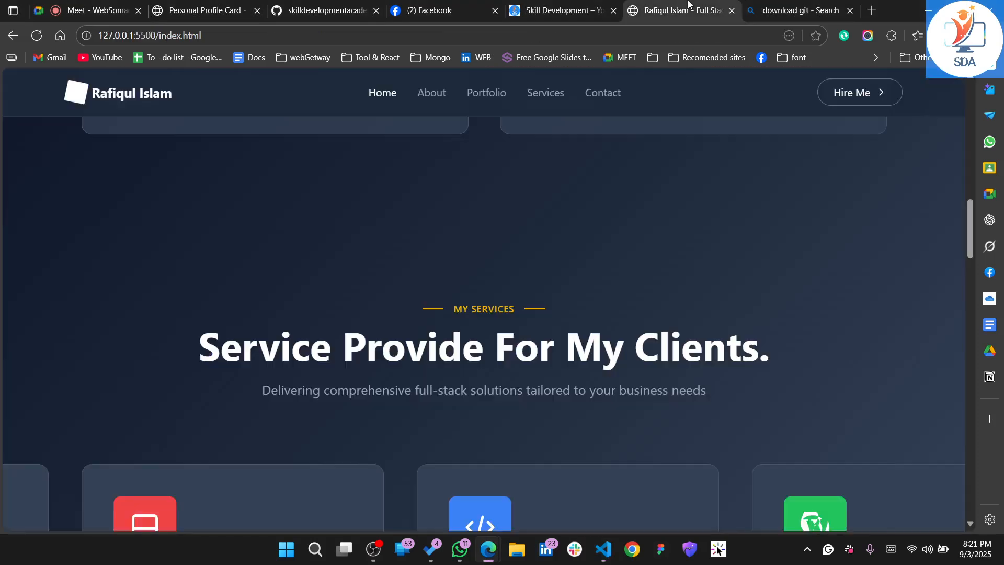
pyautogui.click(220, 8)
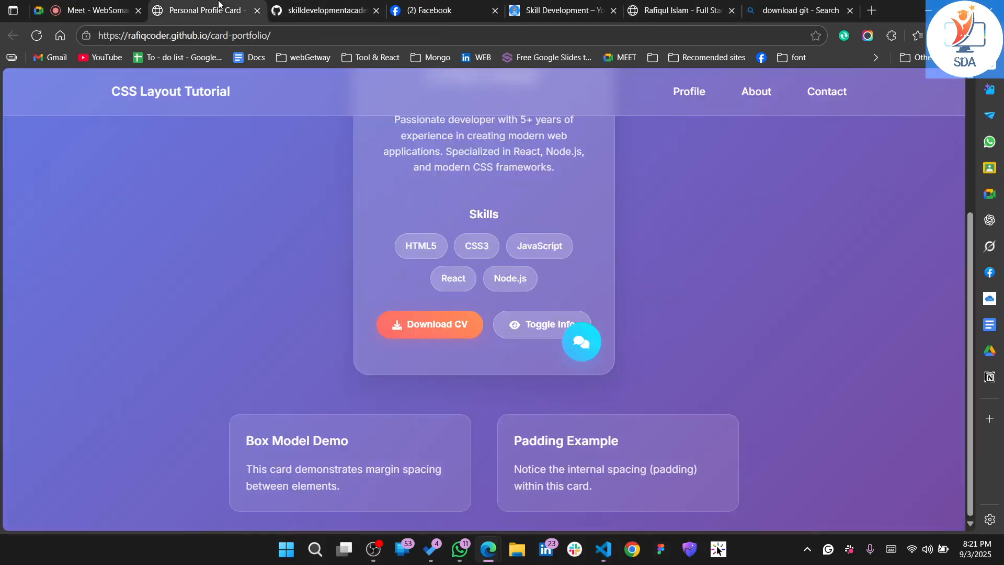
pyautogui.click(318, 4)
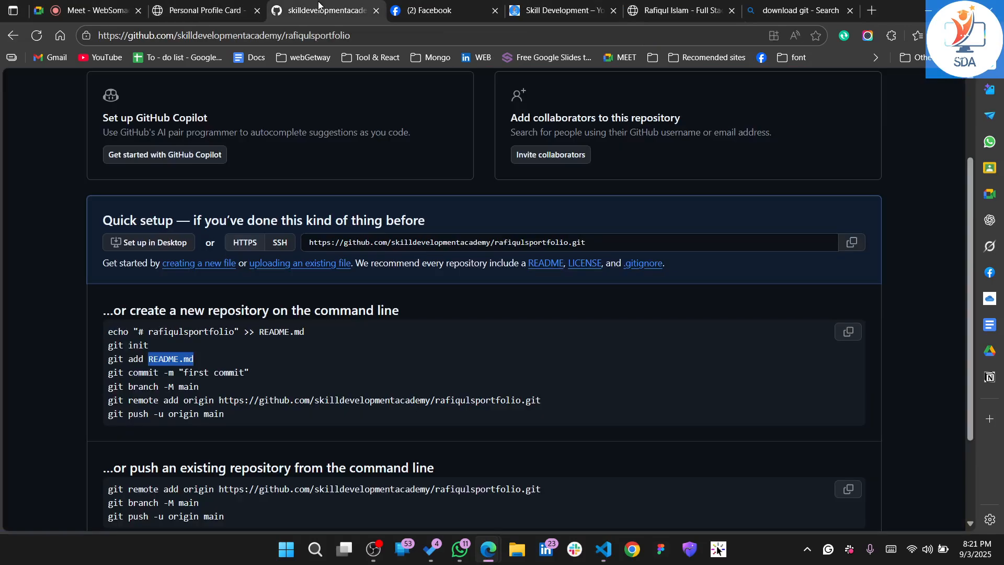
pyautogui.click(149, 361)
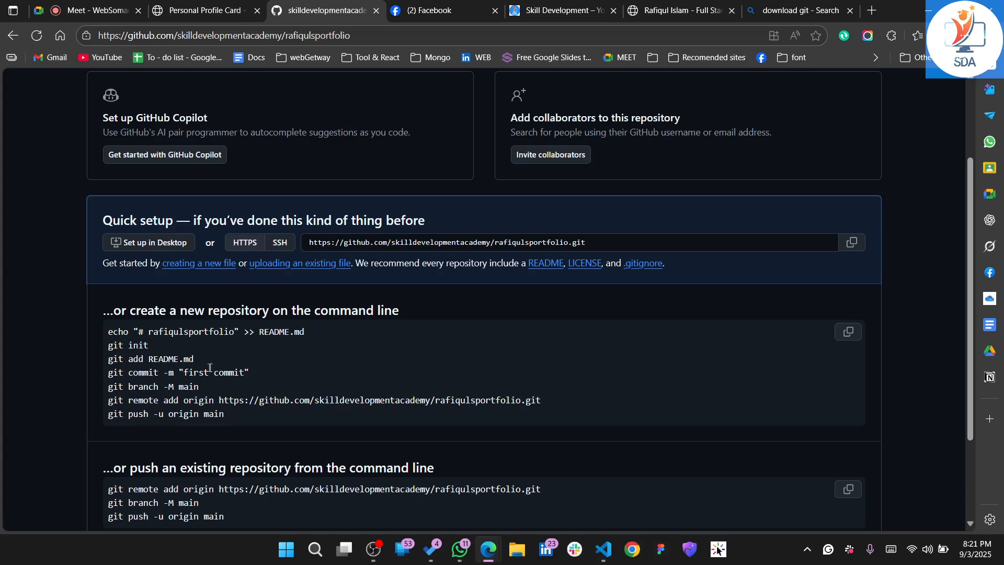
pyautogui.hotkey('ctrl', 'shift', 'Tab')
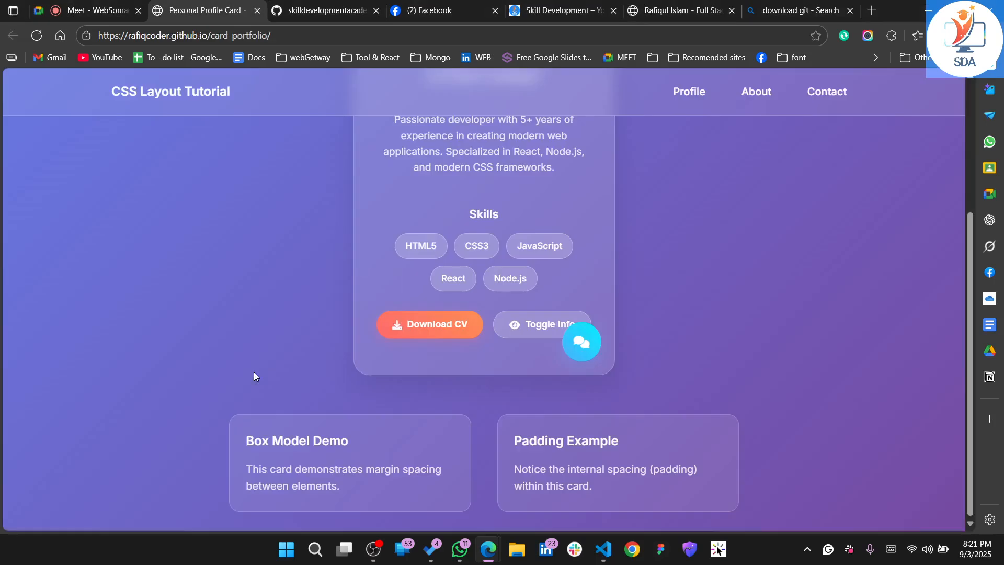
# Return to Visual Studio Code and commit the staged files in the terminal with git commit -m " messeage any"
pyautogui.click(603, 549)
pyautogui.click(551, 488)
pyautogui.write('git ')
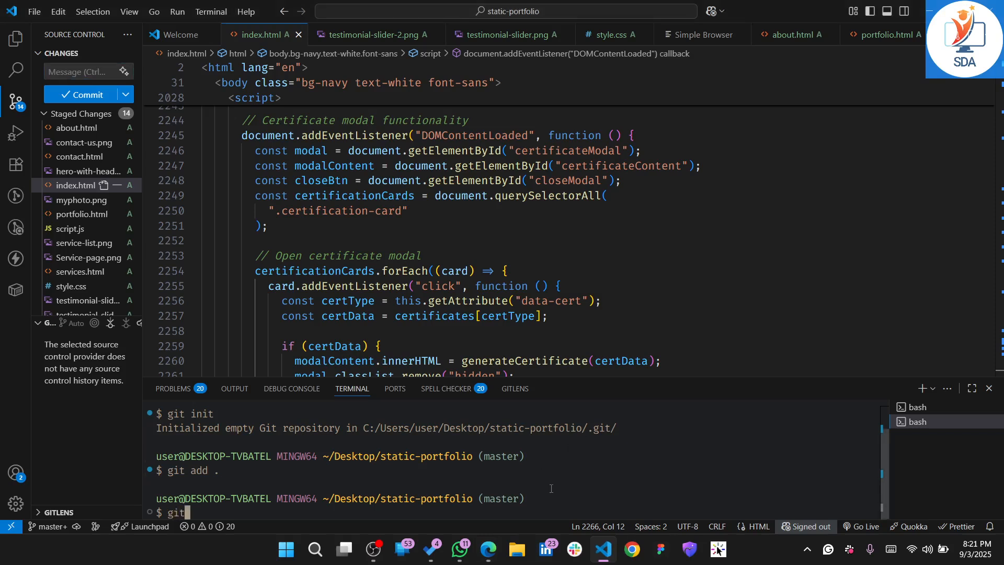
pyautogui.write('commit')
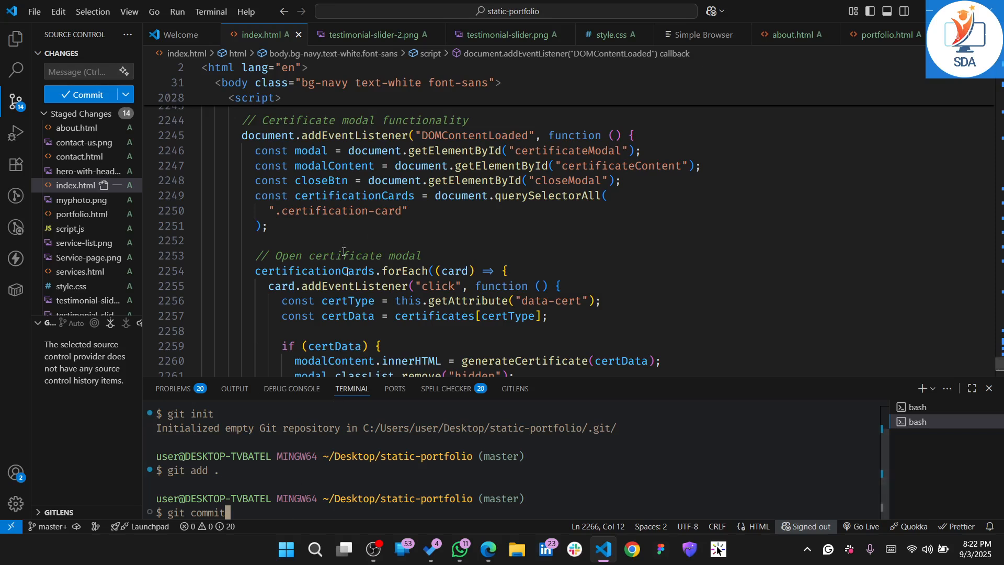
pyautogui.write('-')
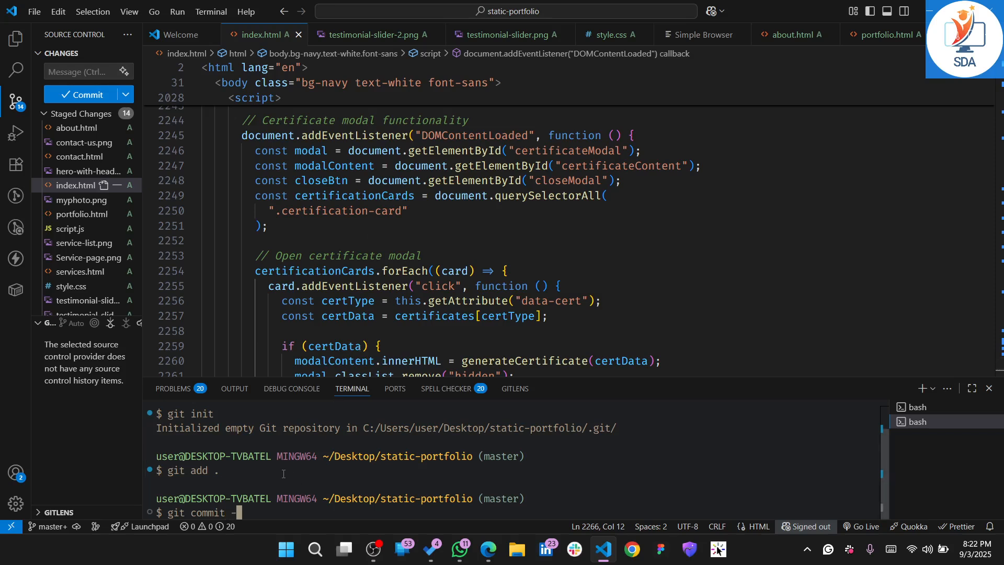
pyautogui.write('m " messeage any"')
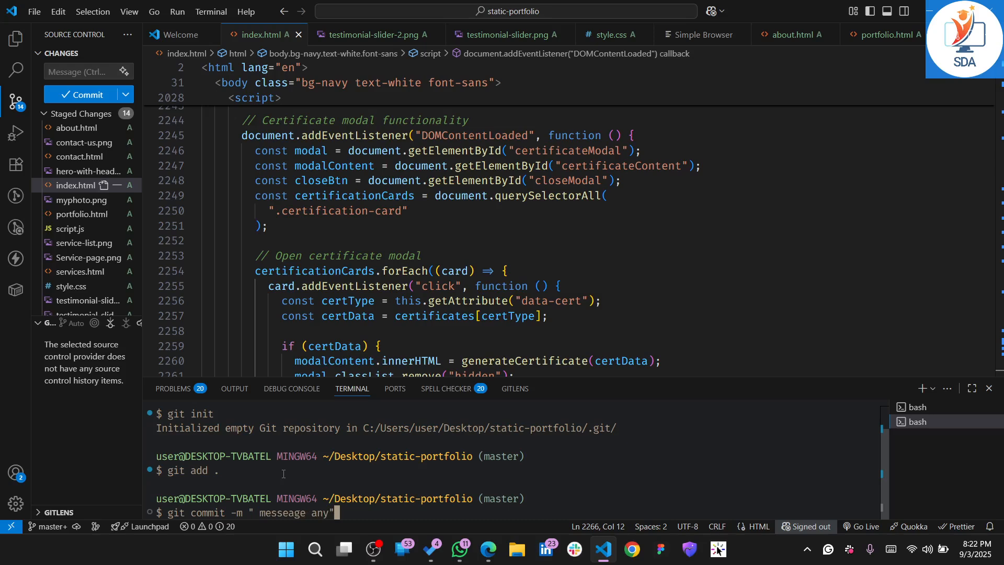
pyautogui.press('Return')
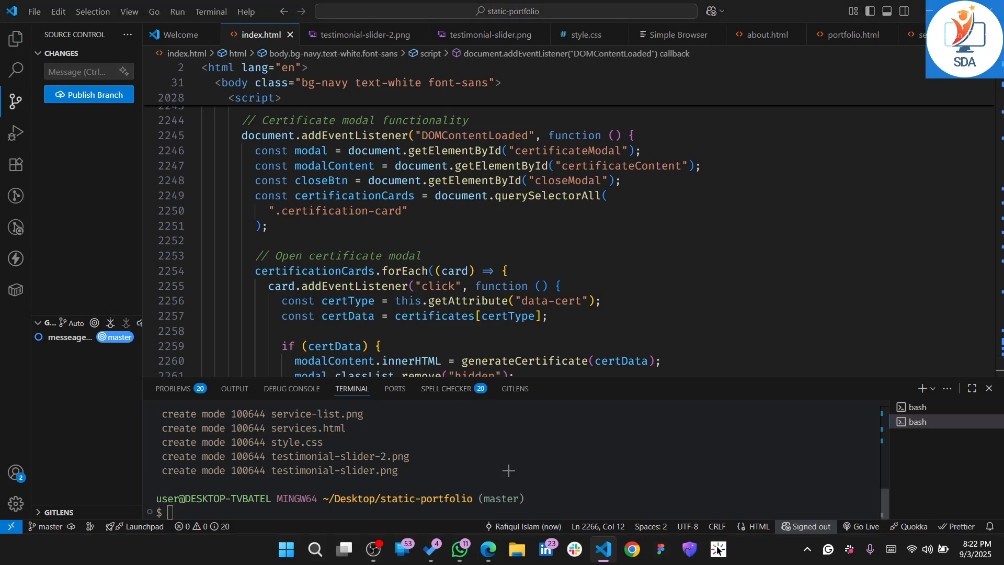
# Switch to Edge and review the git add and git commit lines in the repository's new-repository instructions
pyautogui.hotkey('alt', 'Tab')
pyautogui.click(316, 4)
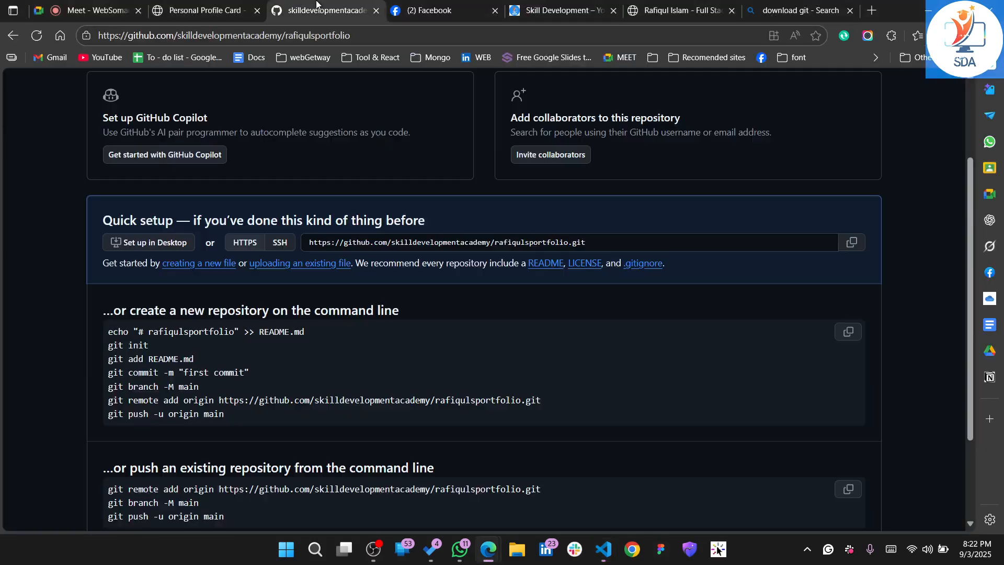
pyautogui.moveTo(244, 373); pyautogui.dragTo(107, 359)
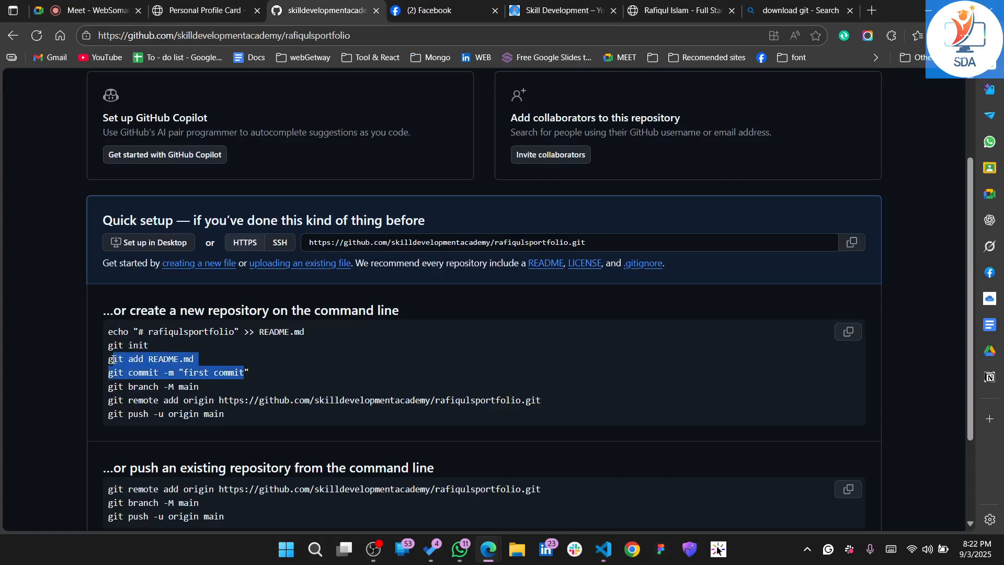
pyautogui.tripleClick(174, 373)
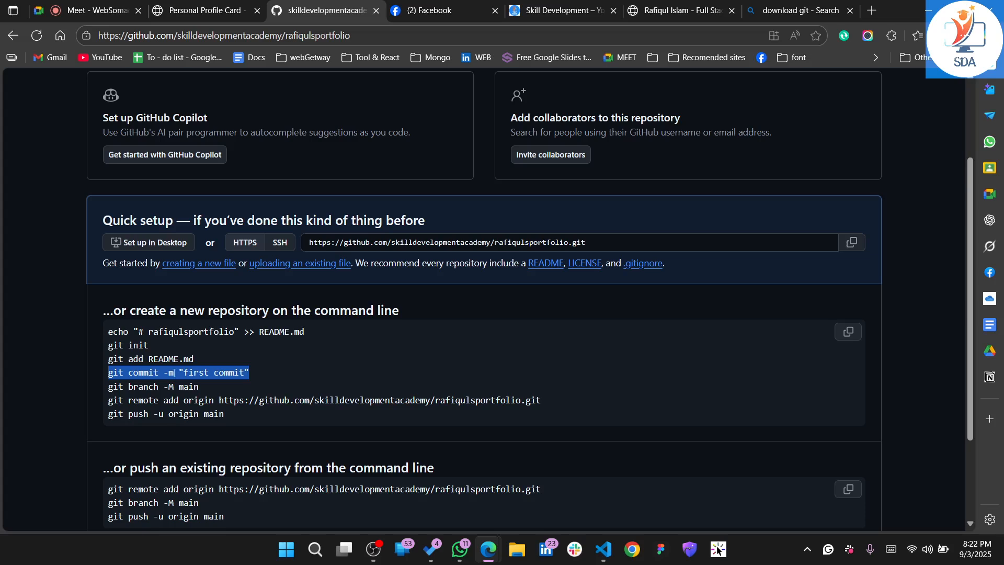
pyautogui.click(188, 373)
pyautogui.moveTo(188, 373); pyautogui.dragTo(240, 381)
pyautogui.tripleClick(235, 377)
# Copy git branch -M main from the GitHub instructions and run it in the Visual Studio Code terminal
pyautogui.click(111, 390)
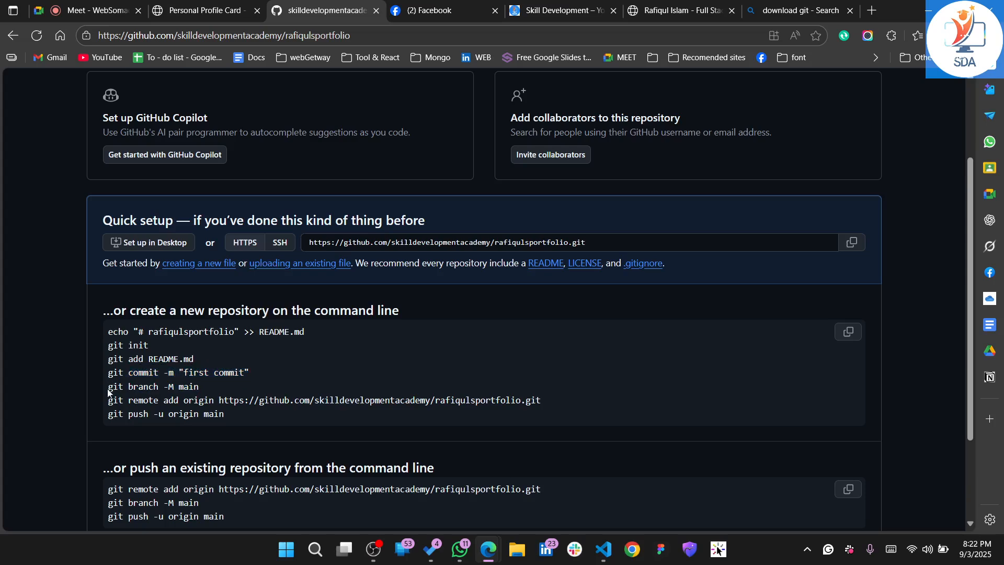
pyautogui.moveTo(109, 389); pyautogui.dragTo(215, 387)
pyautogui.hotkey('ctrl', 'c')
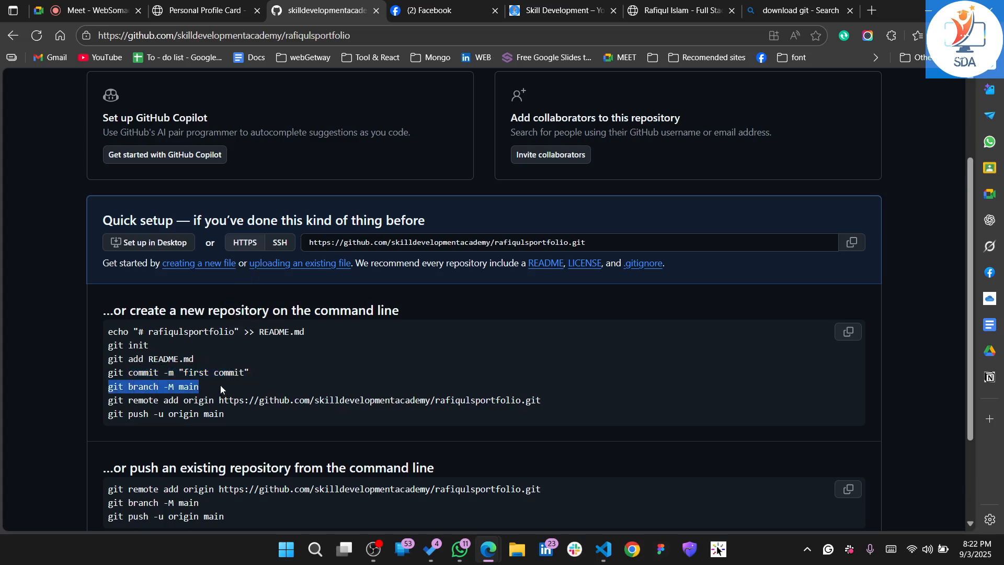
pyautogui.hotkey('ctrl', 'shift', 'Tab')
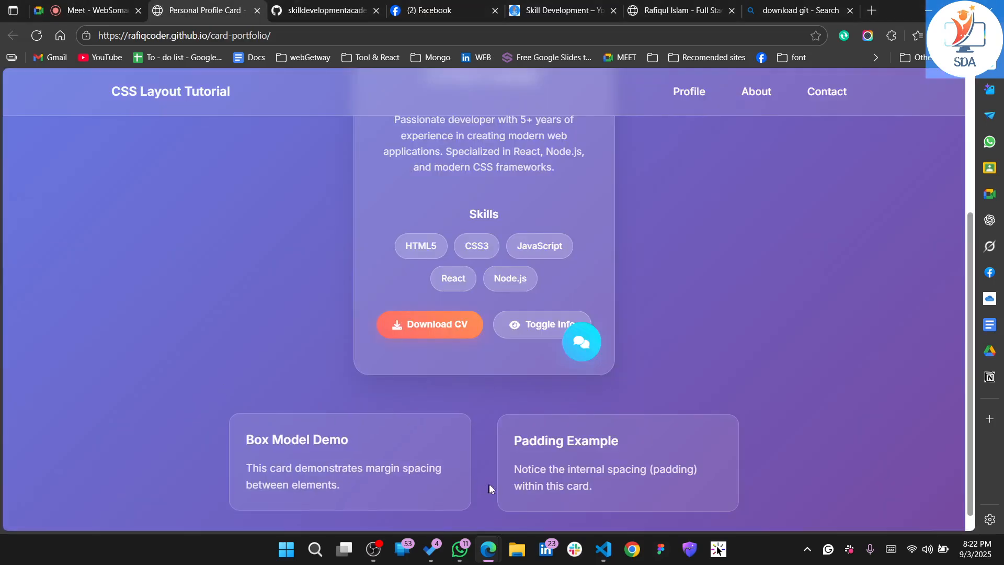
pyautogui.click(601, 550)
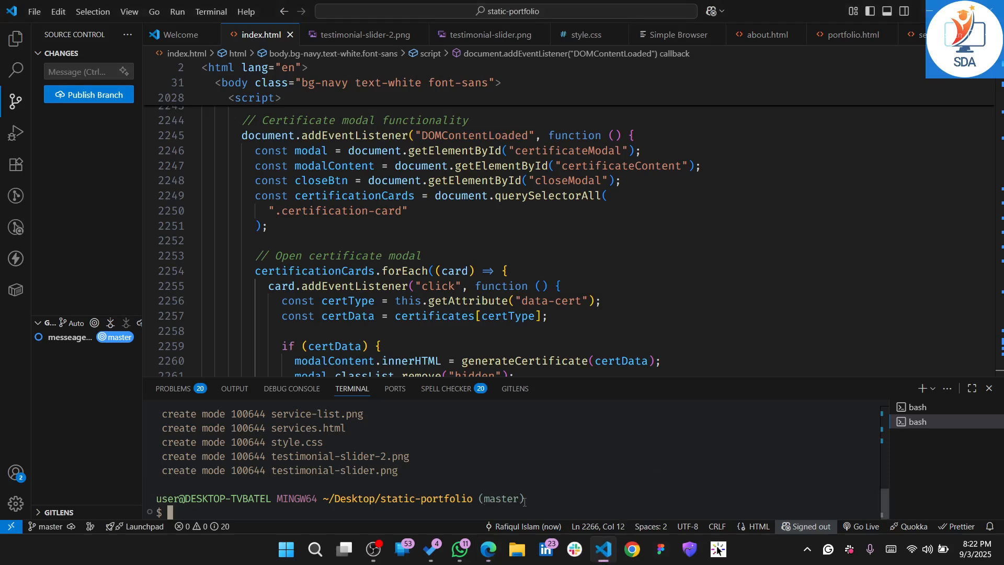
pyautogui.hotkey('ctrl', 'v')
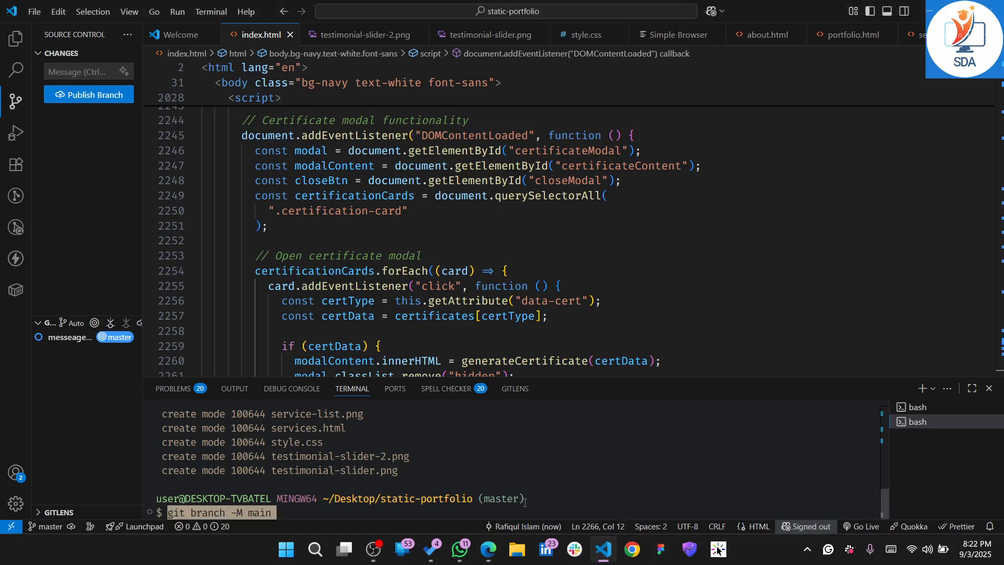
pyautogui.press('Return')
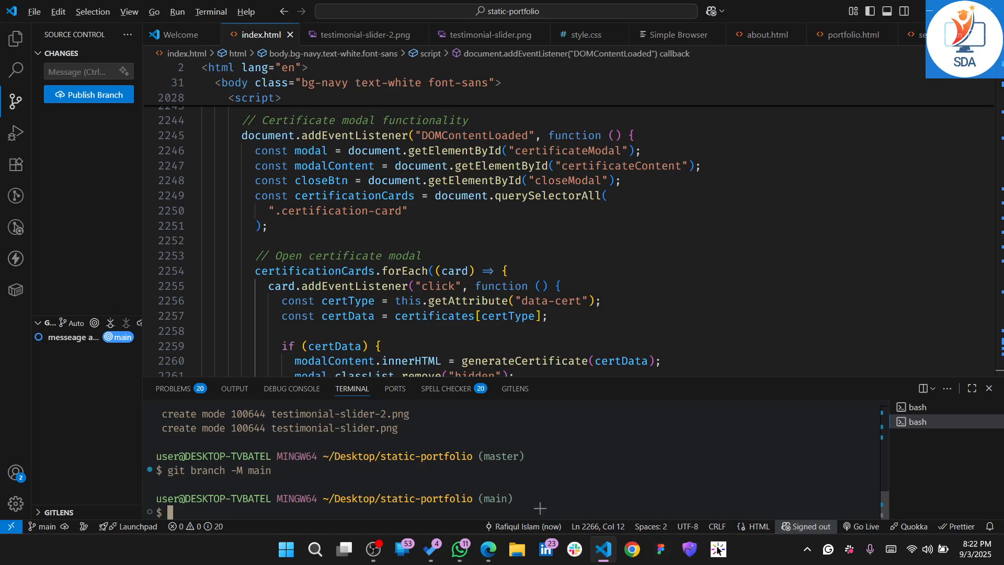
# Copy the git remote add origin line with the portfolio repository's HTTPS URL from GitHub in Edge and run it in the Visual Studio Code terminal
pyautogui.hotkey('alt', 'Tab')
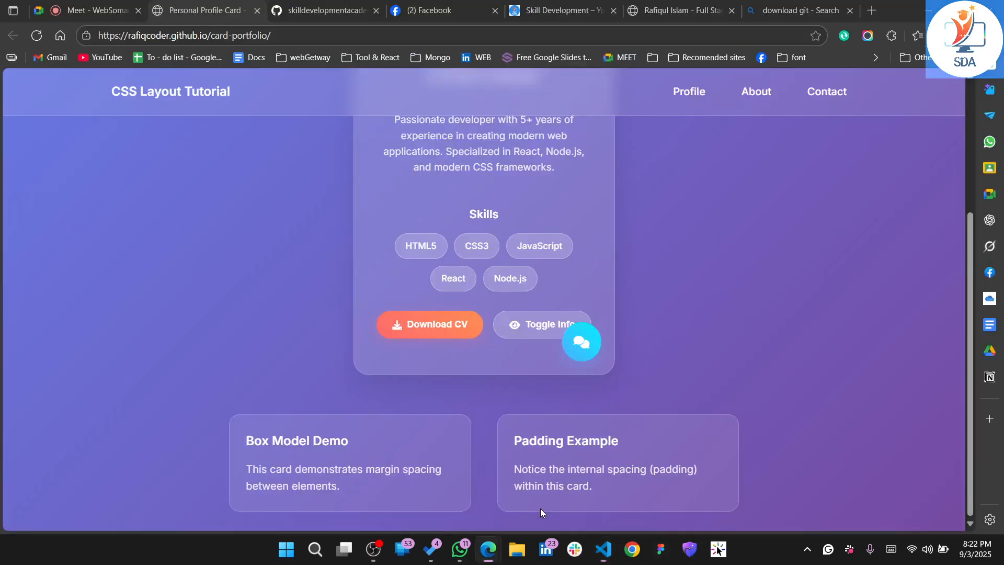
pyautogui.click(334, 8)
pyautogui.scroll(-1, 120, 351)
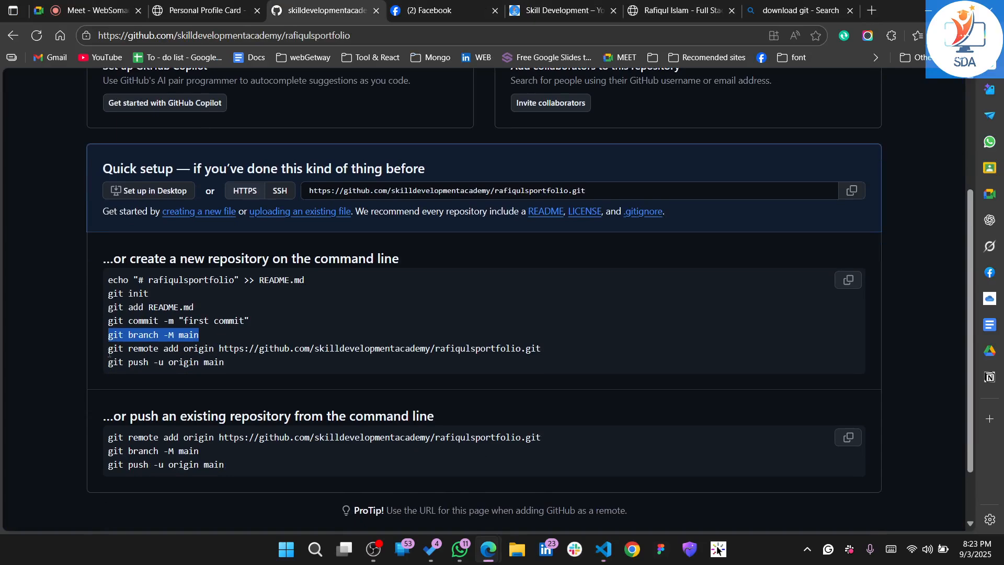
pyautogui.moveTo(110, 351); pyautogui.dragTo(583, 348)
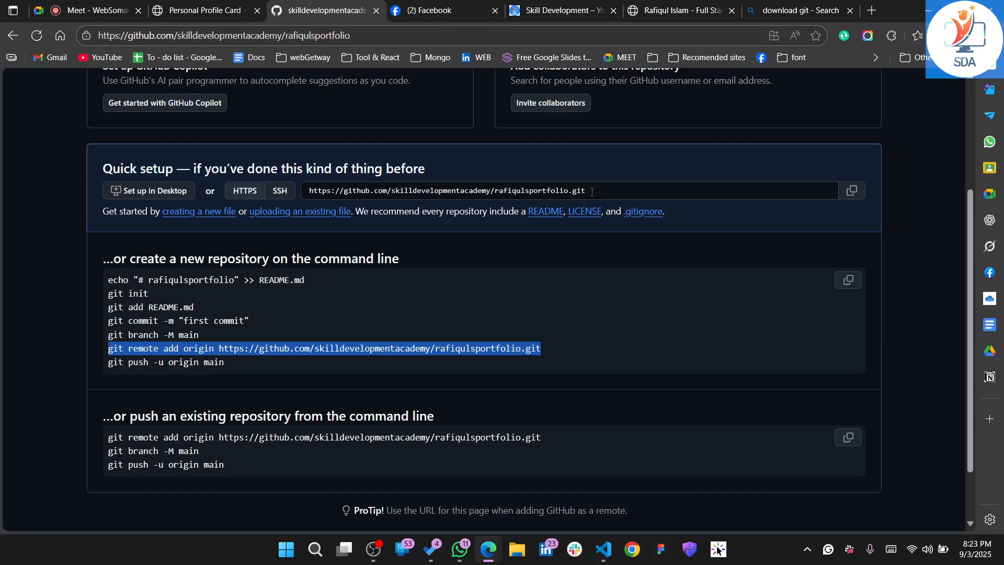
pyautogui.moveTo(592, 191); pyautogui.dragTo(317, 199)
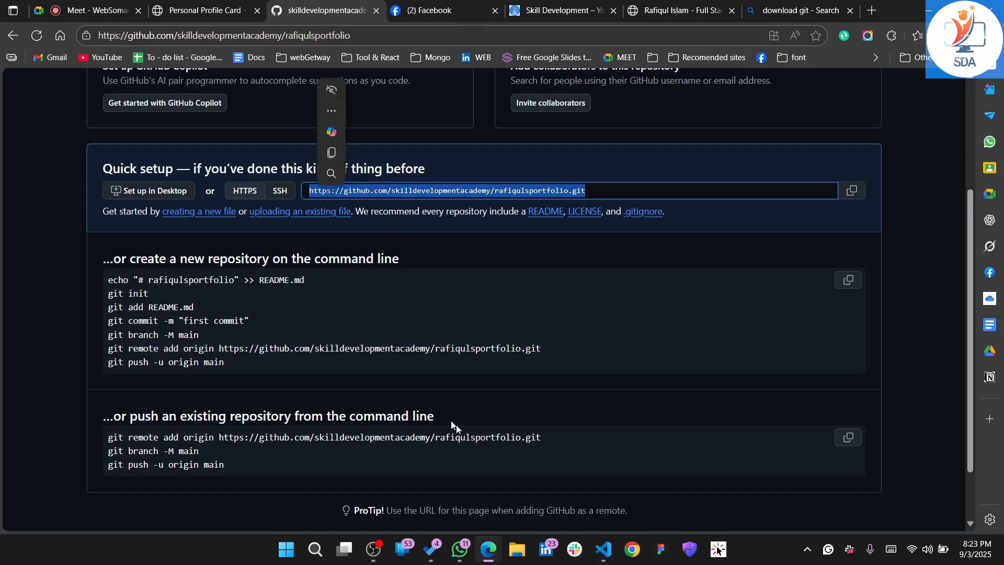
pyautogui.moveTo(544, 347); pyautogui.dragTo(103, 352)
pyautogui.hotkey('ctrl', 'c')
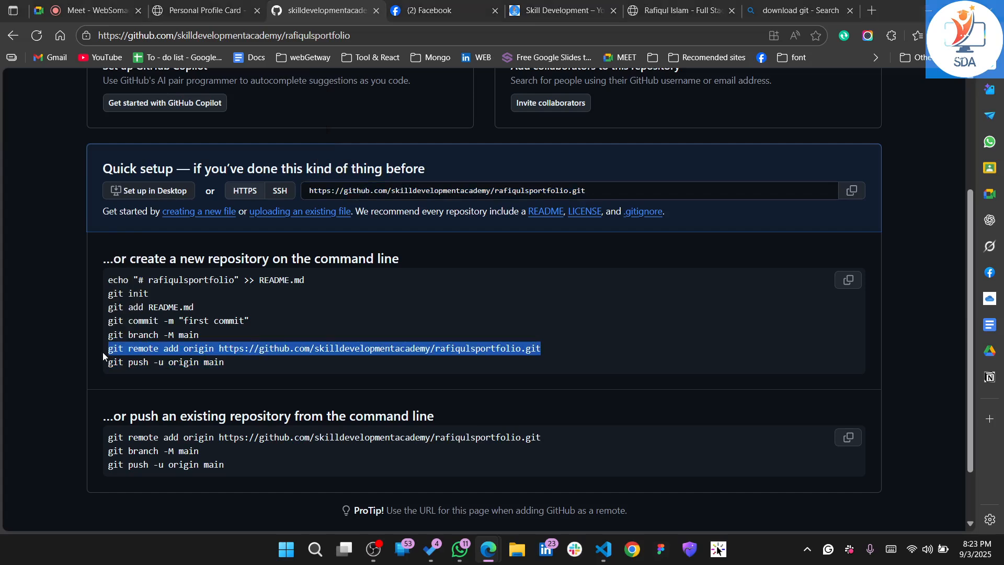
pyautogui.hotkey('ctrl', 'shift', 'Tab')
pyautogui.moveTo(604, 549)
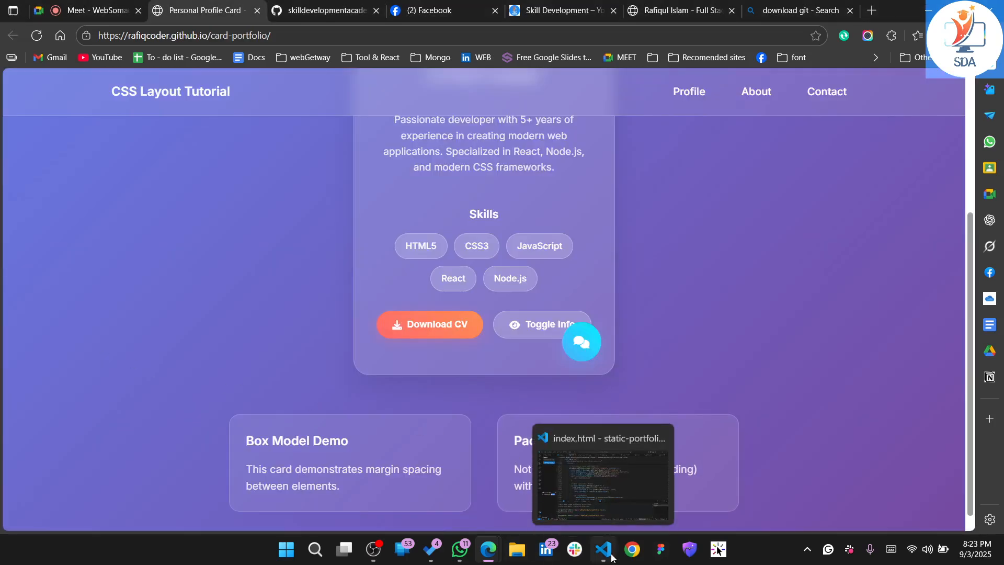
pyautogui.click(551, 488)
pyautogui.hotkey('ctrl', 'v')
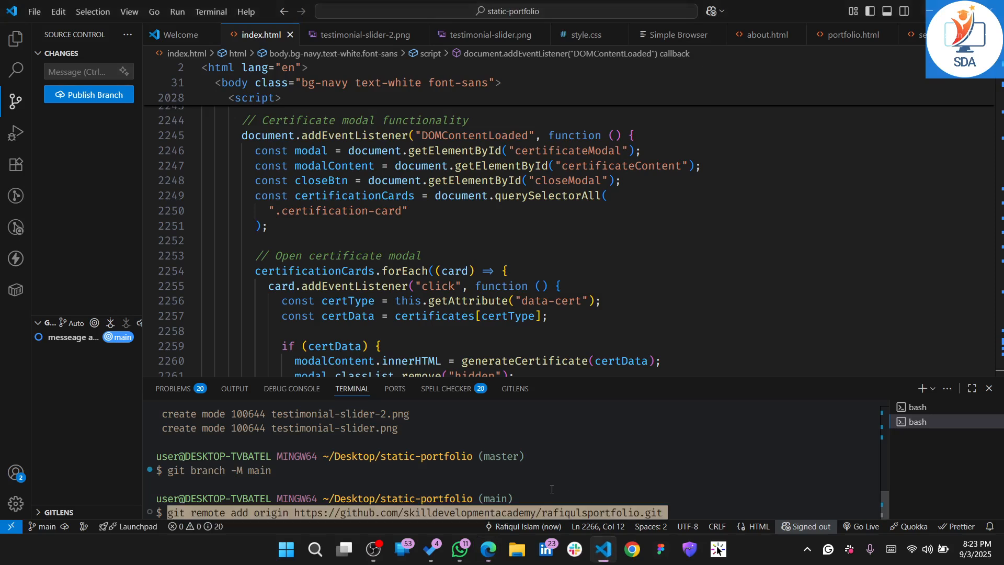
pyautogui.press('Return')
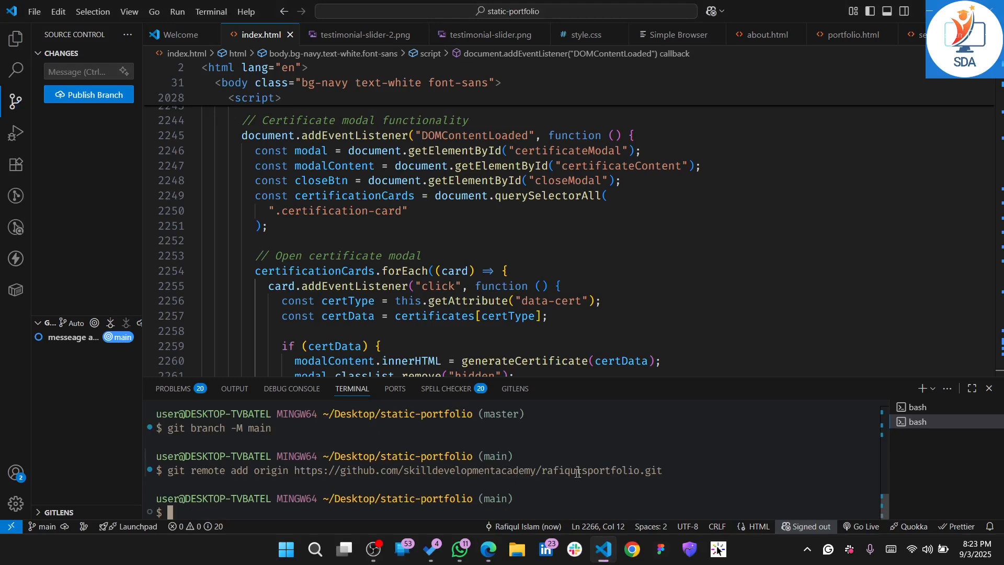
# Copy git push -u origin main from the GitHub instructions in Edge and try to push the branch from the Visual Studio Code terminal
pyautogui.hotkey('alt', 'Tab')
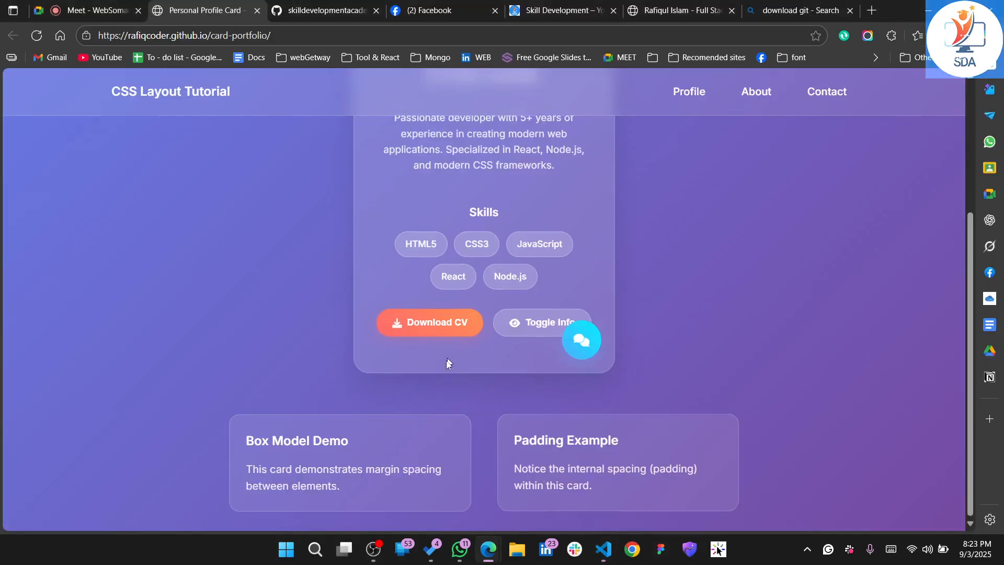
pyautogui.click(324, 31)
pyautogui.click(319, 4)
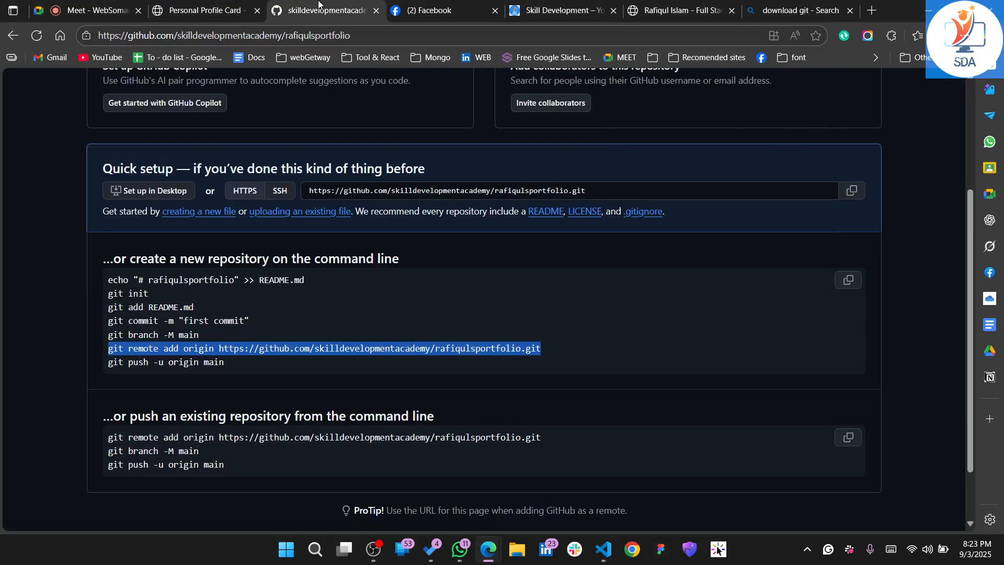
pyautogui.moveTo(108, 365); pyautogui.dragTo(236, 368)
pyautogui.hotkey('ctrl', 'c')
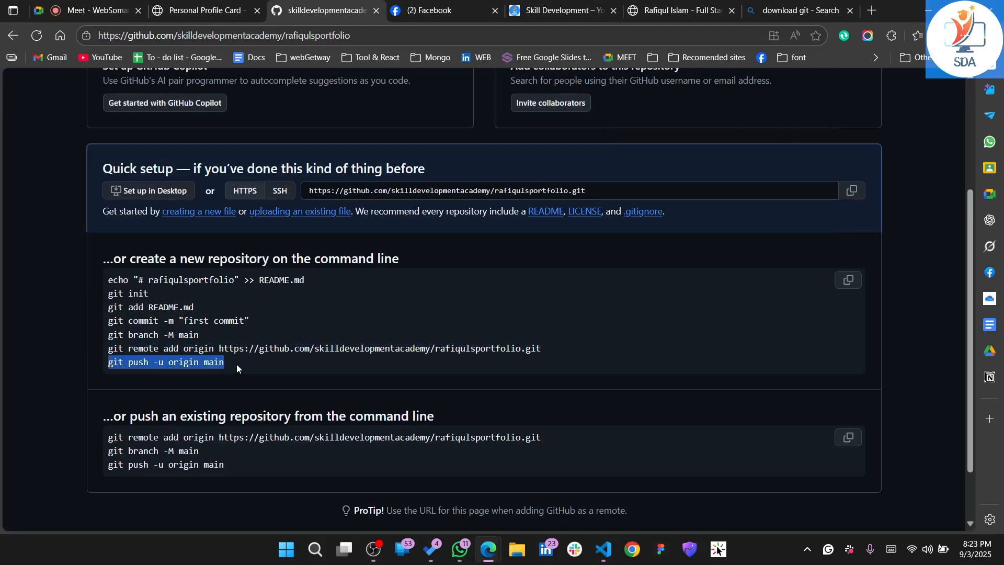
pyautogui.hotkey('ctrl', 'shift', 'Tab')
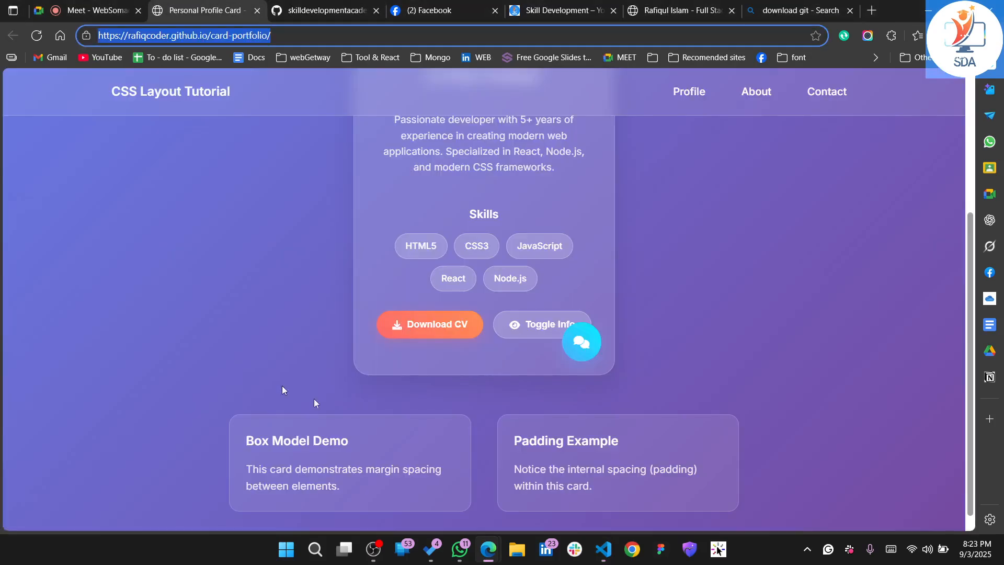
pyautogui.click(610, 547)
pyautogui.hotkey('ctrl', 'v')
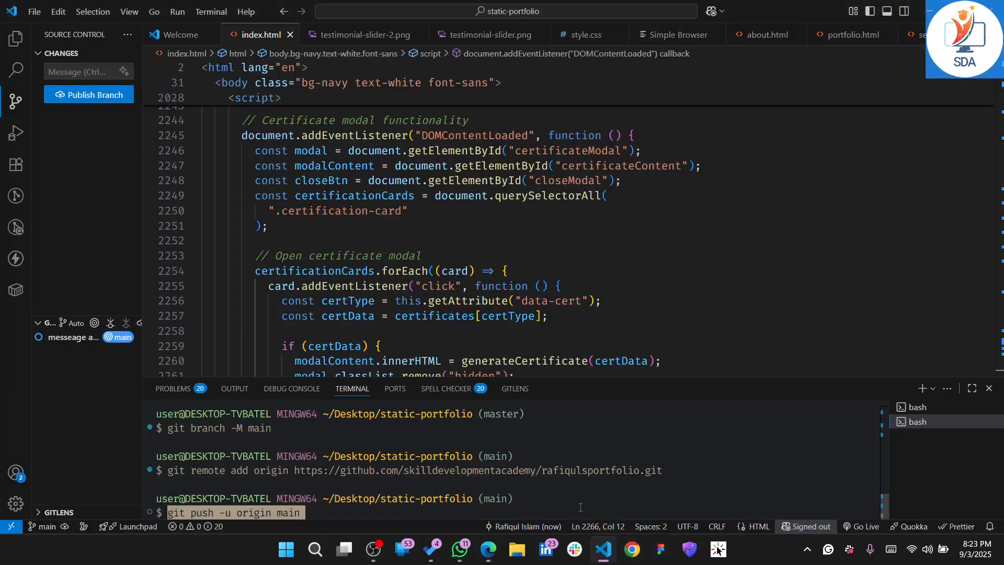
pyautogui.press('Return')
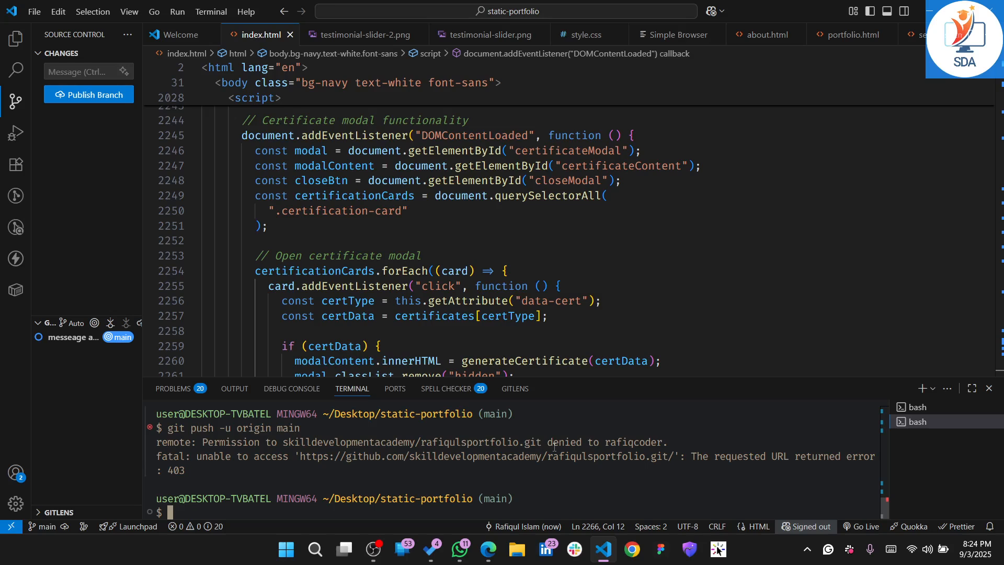
# Check the account sign-in options in Visual Studio Code and review the portfolio repository's page on GitHub in Edge
pyautogui.click(10, 474)
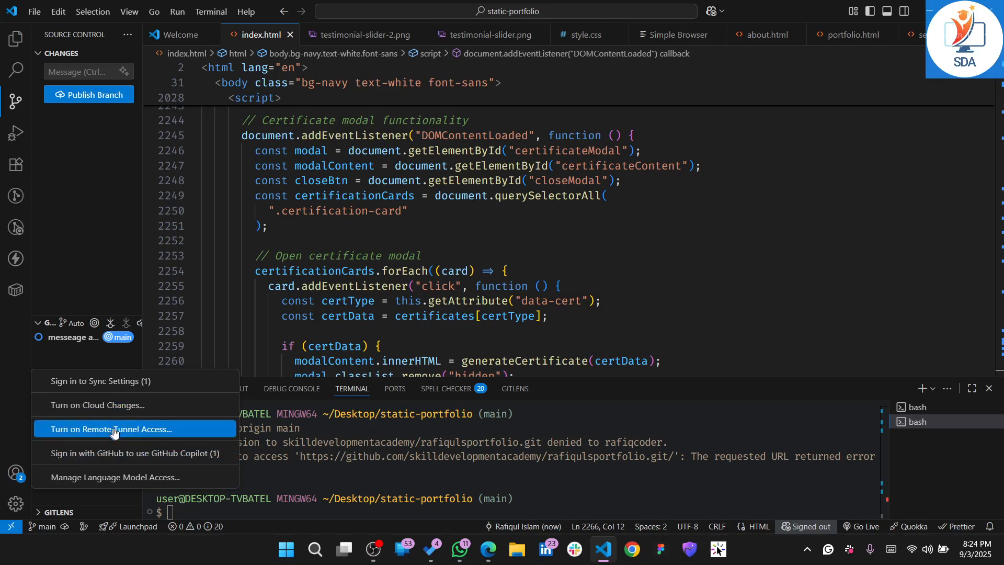
pyautogui.click(541, 496)
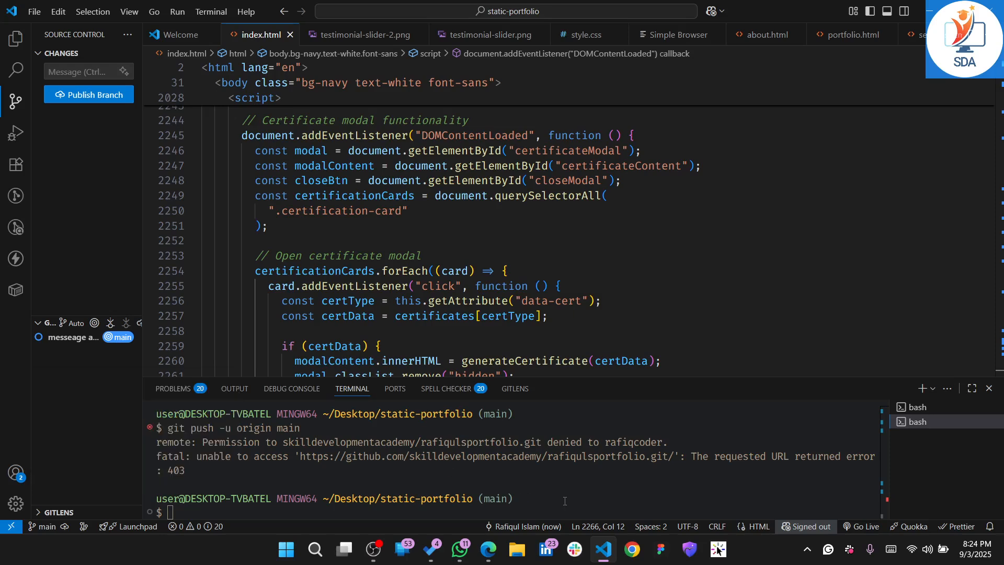
pyautogui.click(924, 6)
pyautogui.click(294, 34)
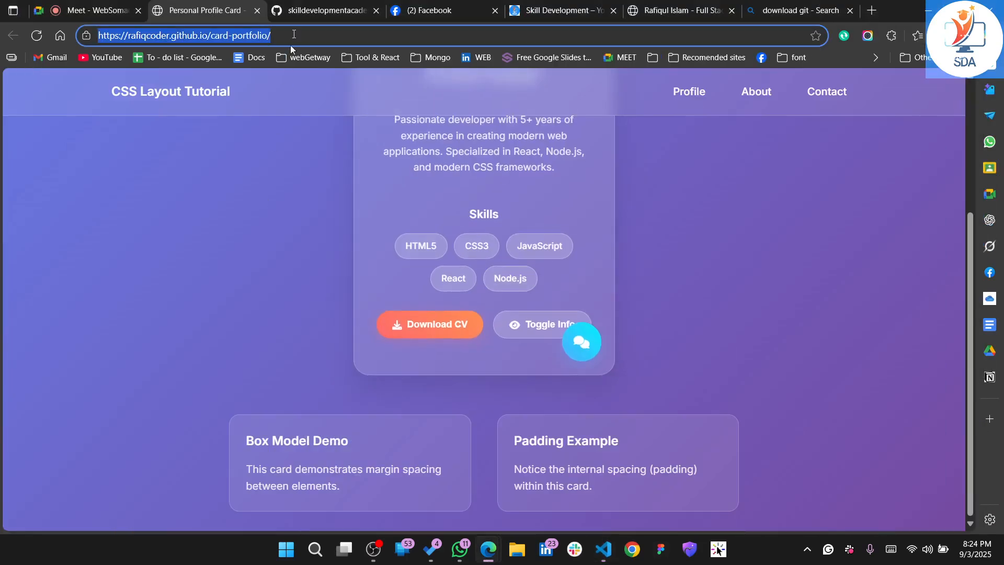
pyautogui.click(298, 14)
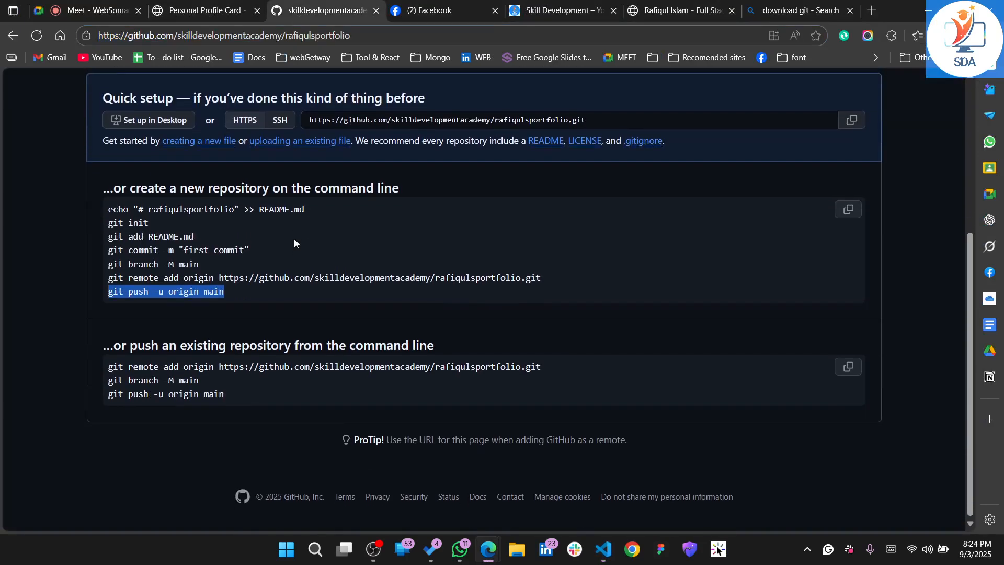
pyautogui.click(237, 382)
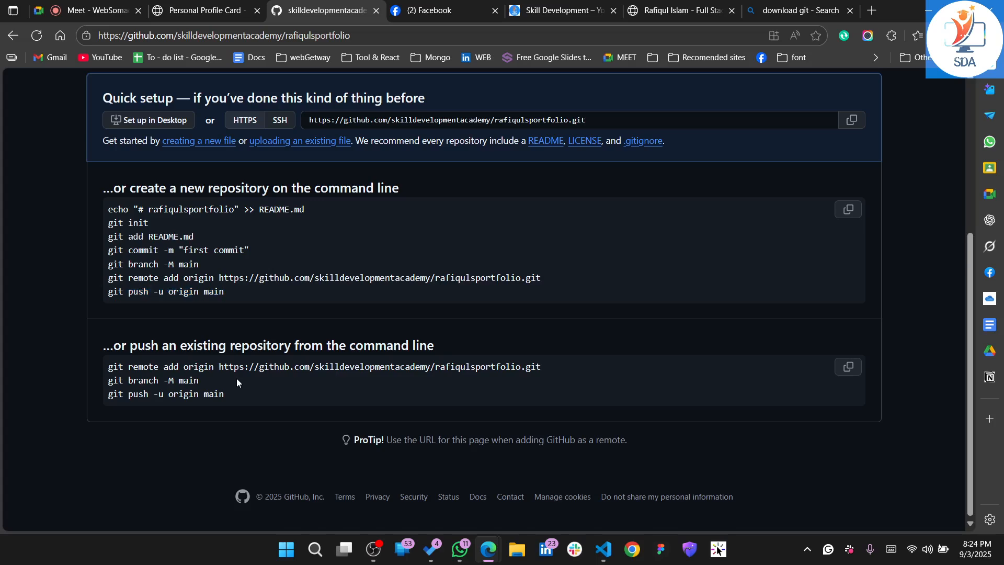
pyautogui.scroll(2, 237, 382)
pyautogui.scroll(2, 237, 382)
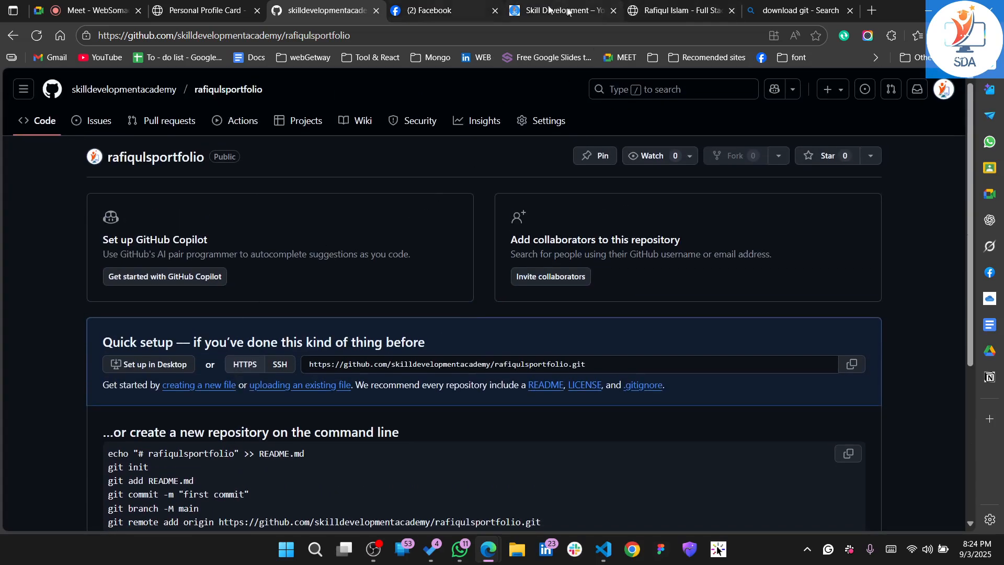
# Search the web for "connect vscode to github" and review the suggested connection steps
pyautogui.click(831, 5)
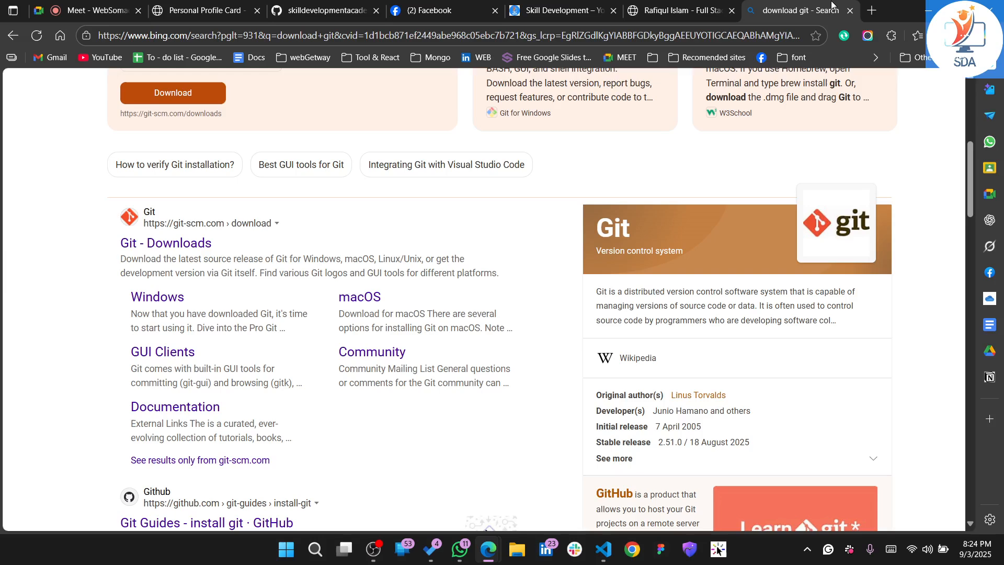
pyautogui.click(586, 35)
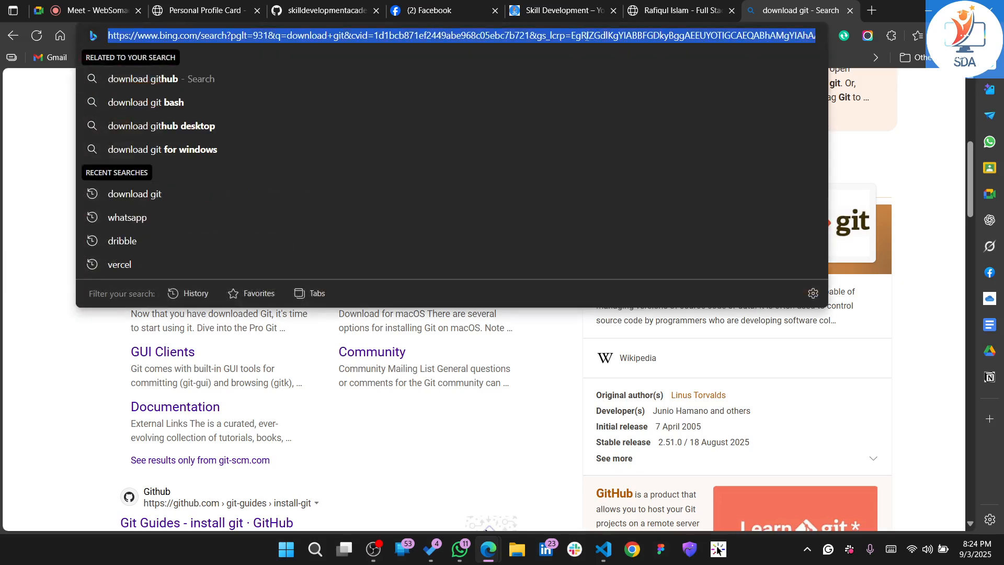
pyautogui.write('lo')
pyautogui.press('BackSpace')
pyautogui.press('BackSpace')
pyautogui.press('BackSpace')
pyautogui.write('g')
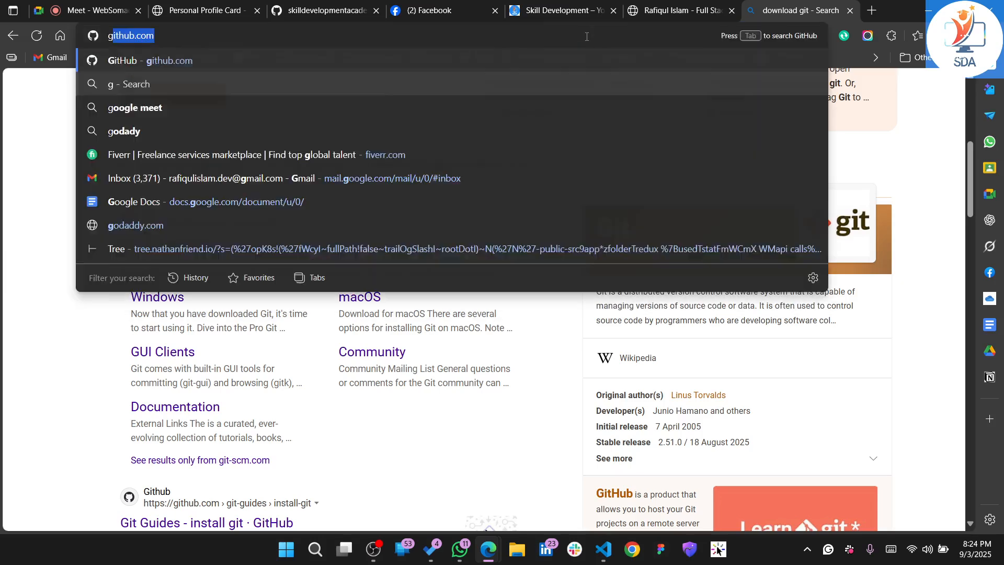
pyautogui.press('BackSpace')
pyautogui.press('BackSpace')
pyautogui.write('connect ')
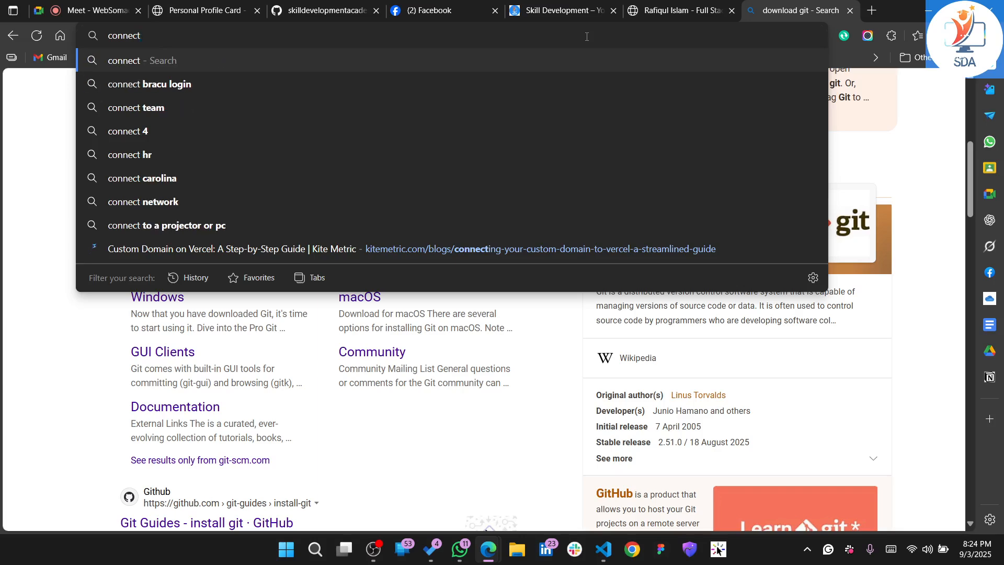
pyautogui.write('vscode')
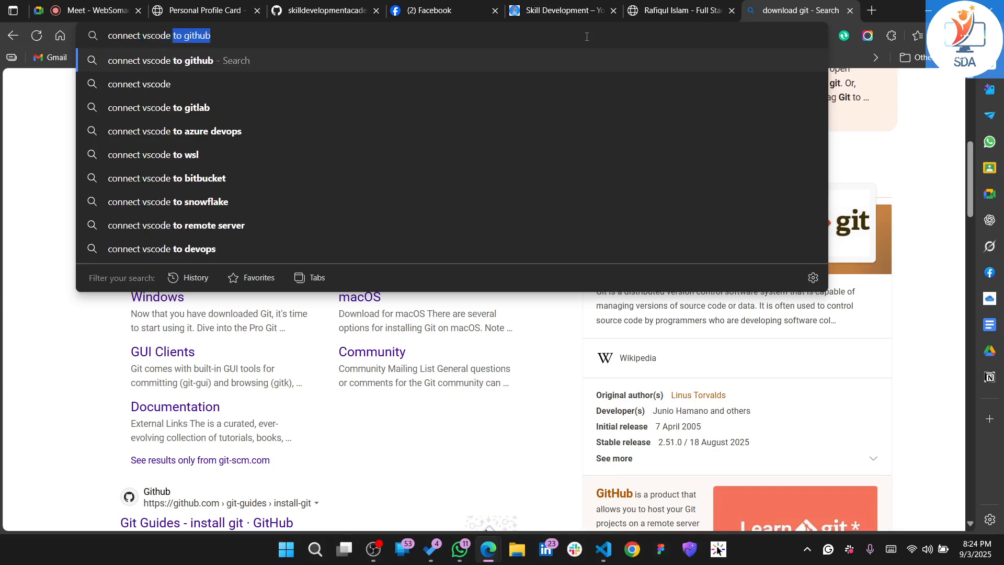
pyautogui.press('Return')
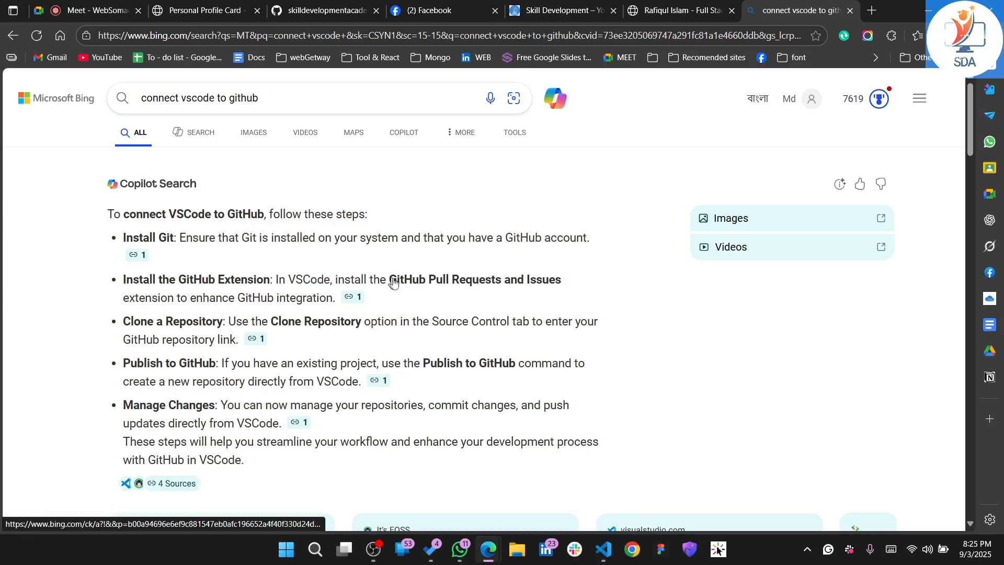
pyautogui.scroll(-2, 365, 293)
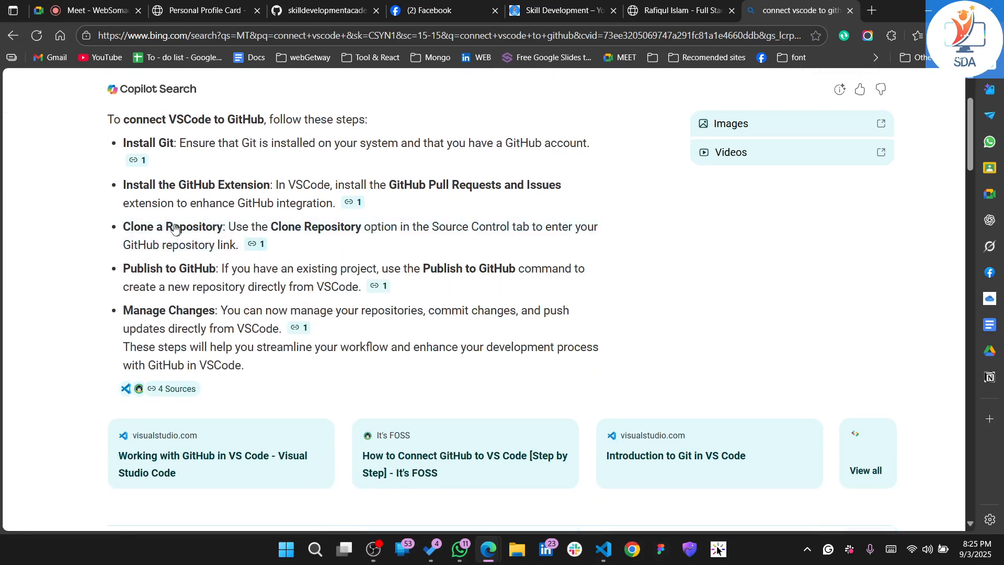
pyautogui.scroll(-1, 318, 271)
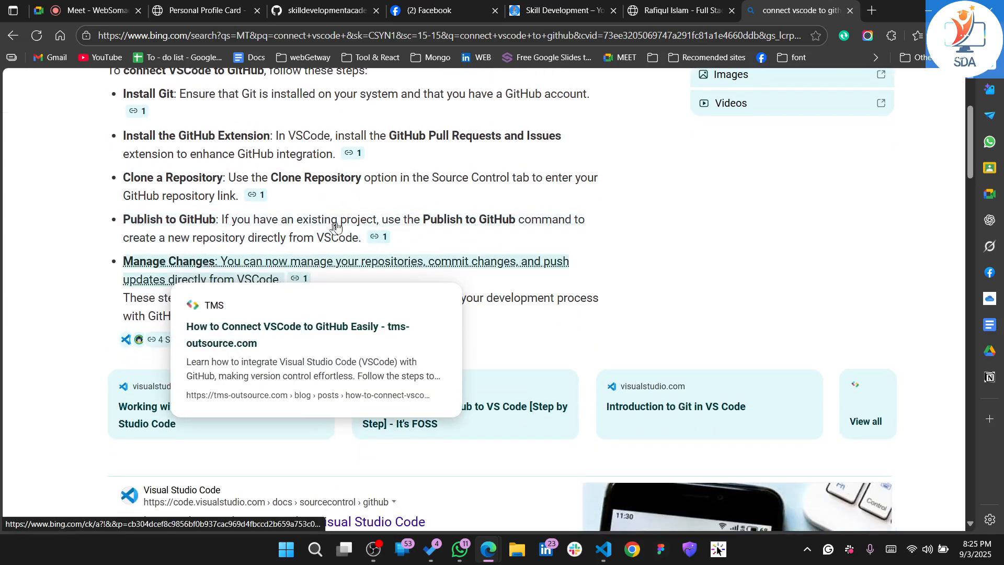
pyautogui.scroll(-2, 648, 290)
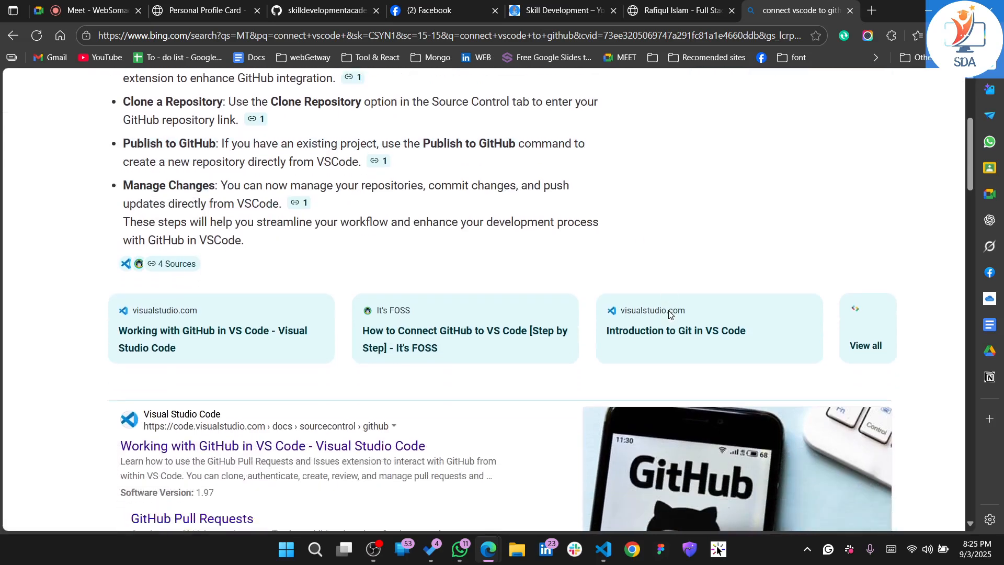
# Search the web for "github login command for vs code"
pyautogui.click(369, 35)
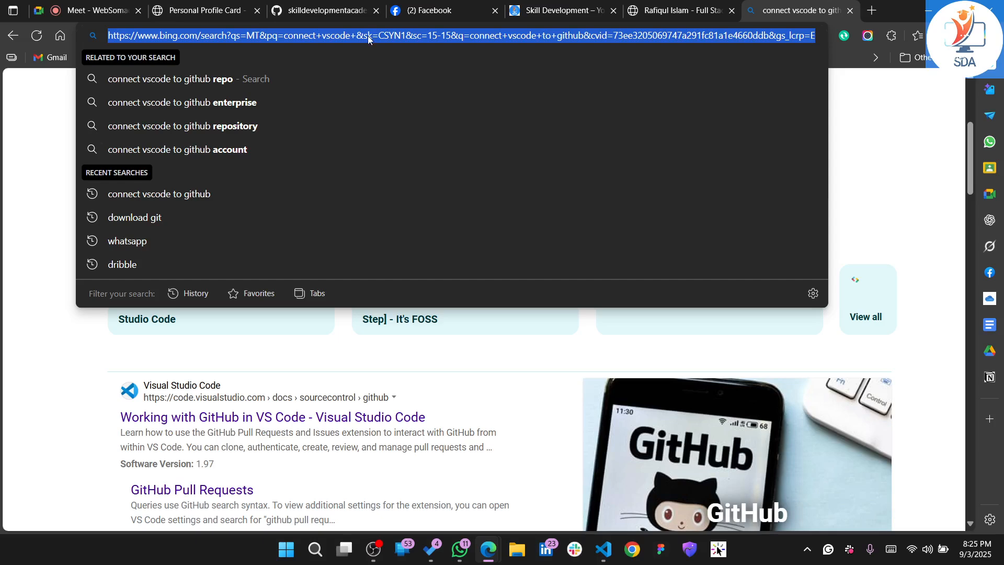
pyautogui.write('git')
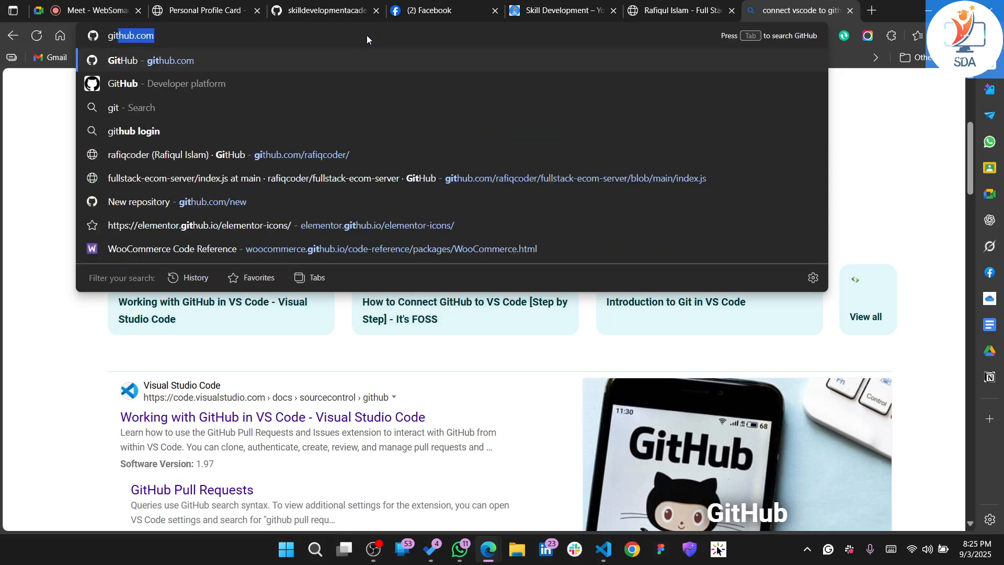
pyautogui.write('hum')
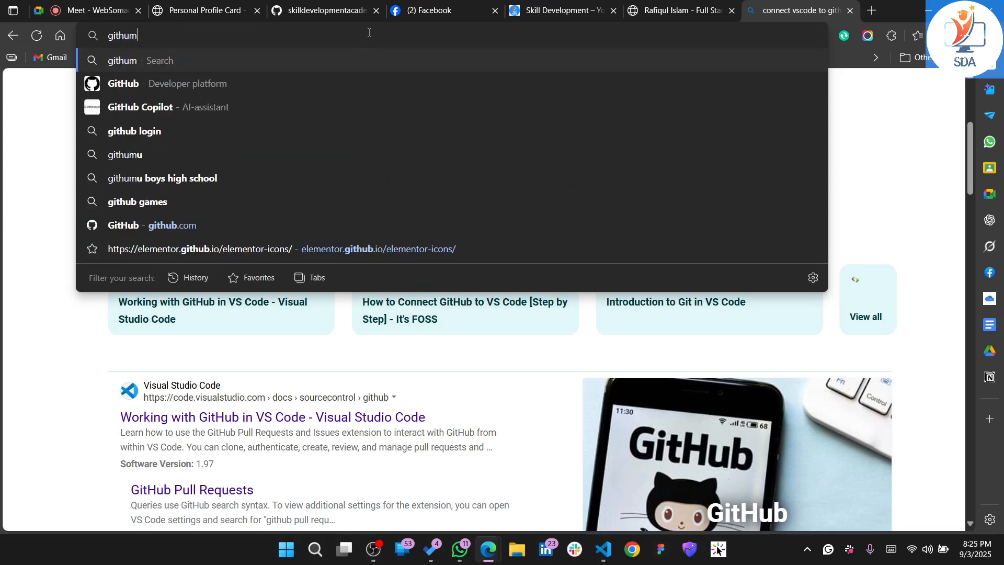
pyautogui.press('BackSpace')
pyautogui.write('b login ')
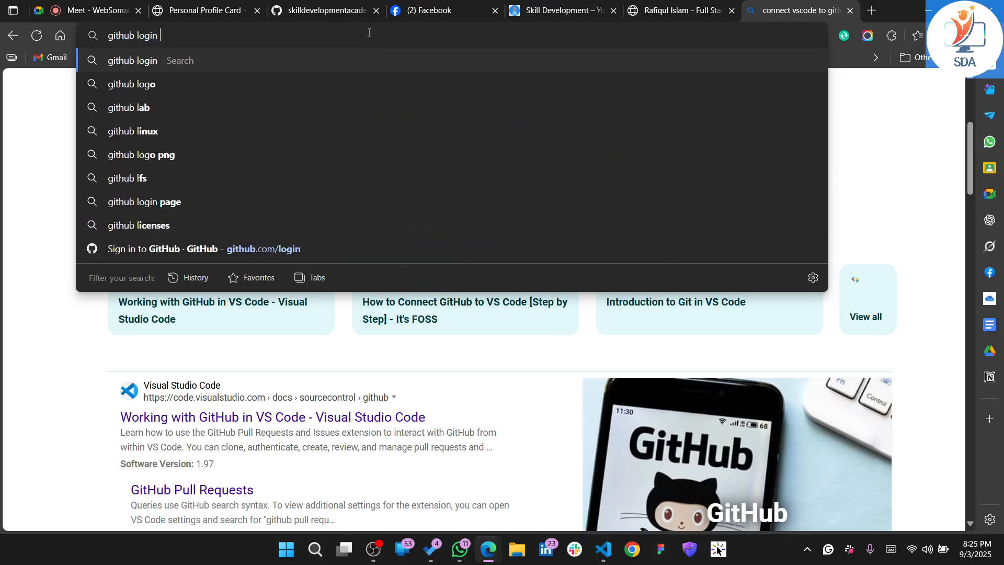
pyautogui.write('command')
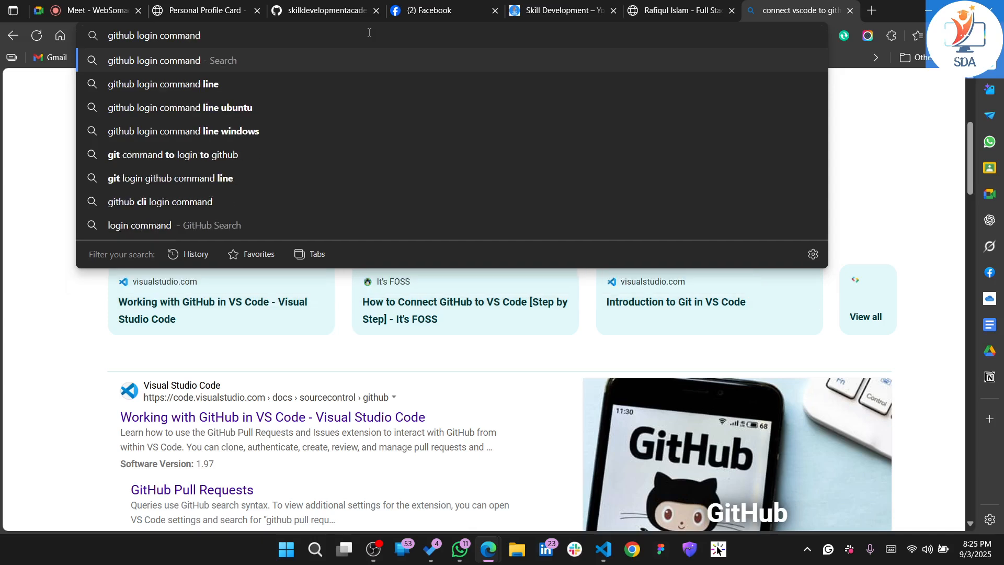
pyautogui.write(' in ')
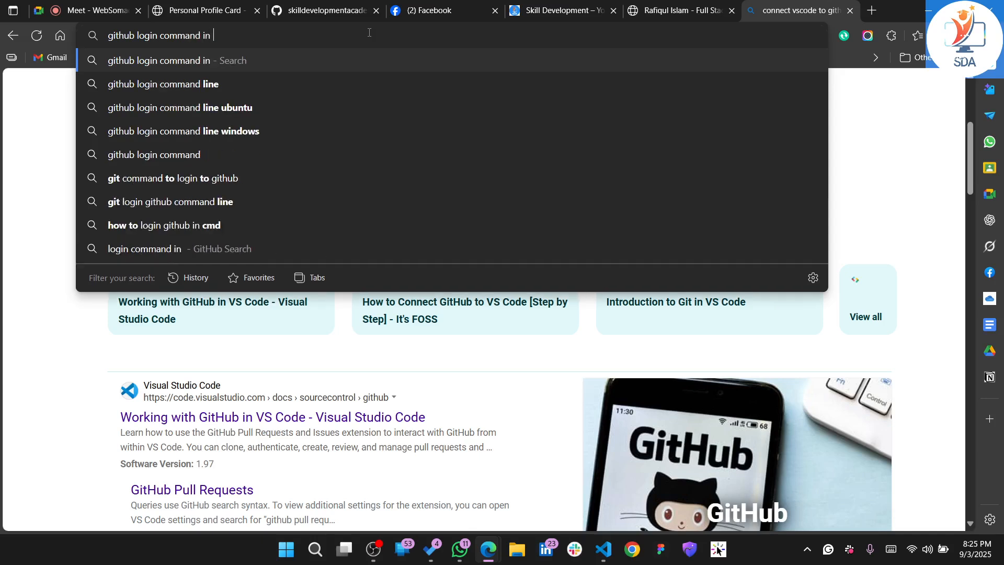
pyautogui.write('vs co')
pyautogui.press('BackSpace')
pyautogui.press('BackSpace')
pyautogui.press('BackSpace')
pyautogui.press('BackSpace')
pyautogui.press('BackSpace')
pyautogui.press('BackSpace')
pyautogui.press('BackSpace')
pyautogui.press('BackSpace')
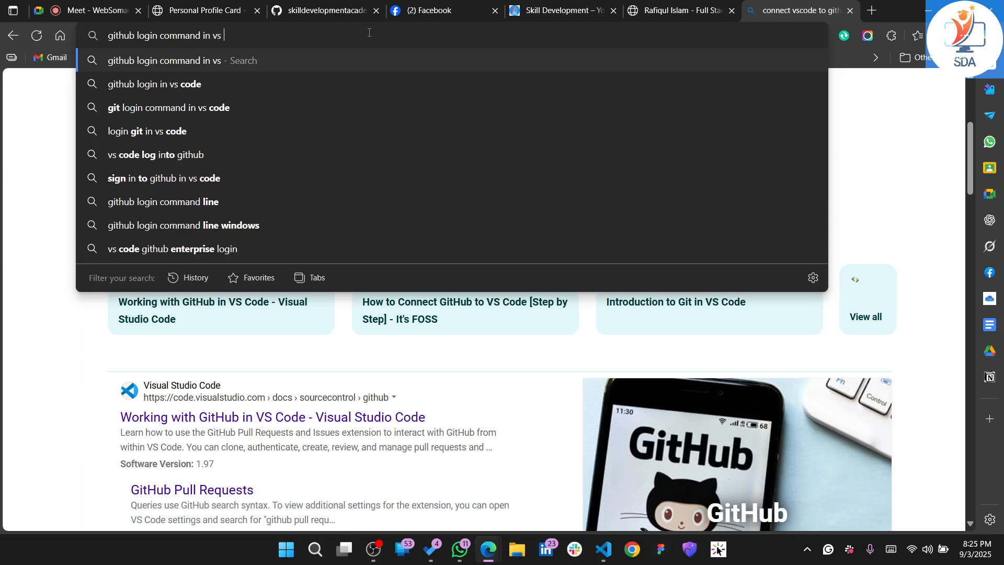
pyautogui.write('for ')
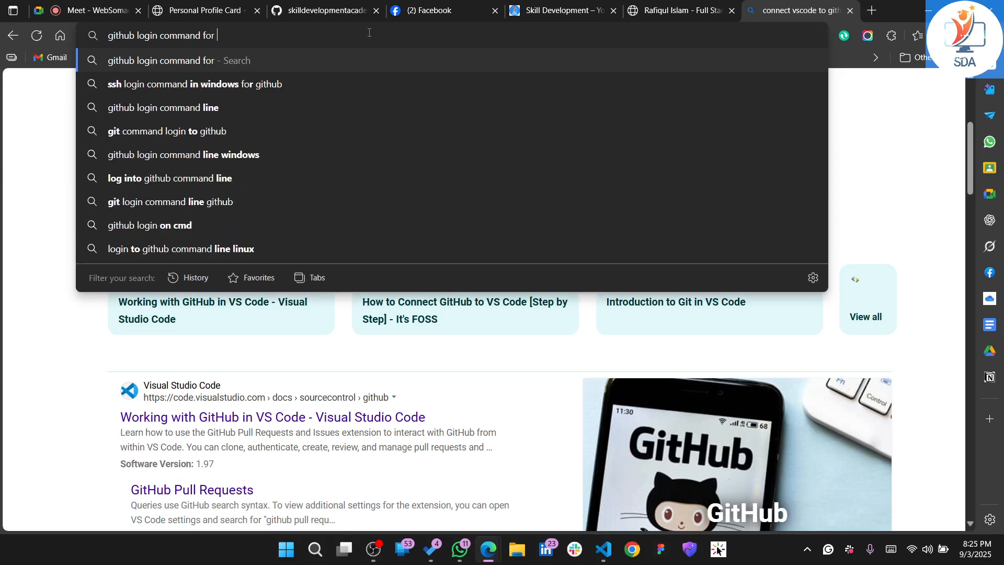
pyautogui.write('vs code')
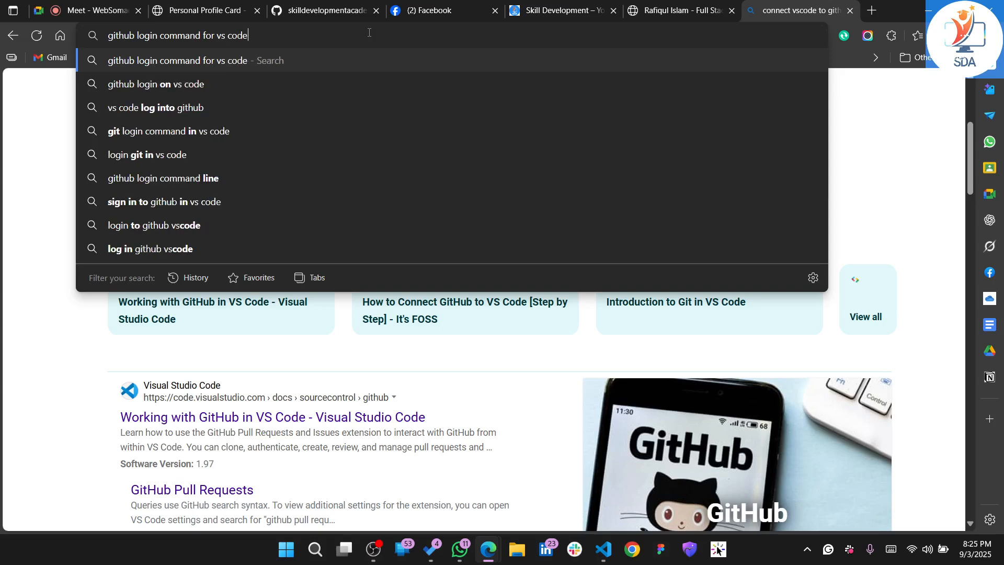
pyautogui.press('Return')
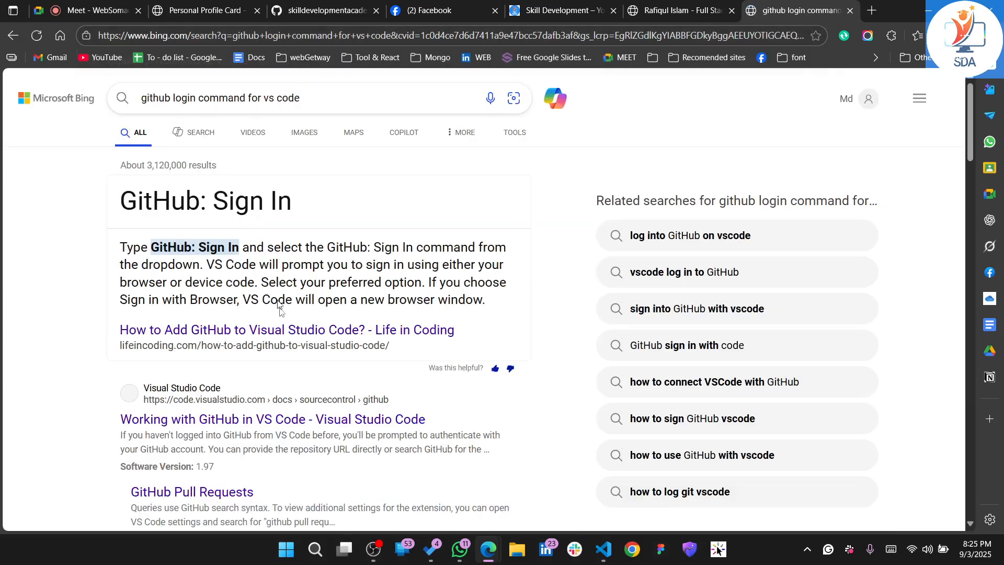
# Open the Life in Coding article on adding GitHub to Visual Studio Code and the GeeksForGeeks Git credentials article in separate tabs
pyautogui.scroll(-1, 280, 315)
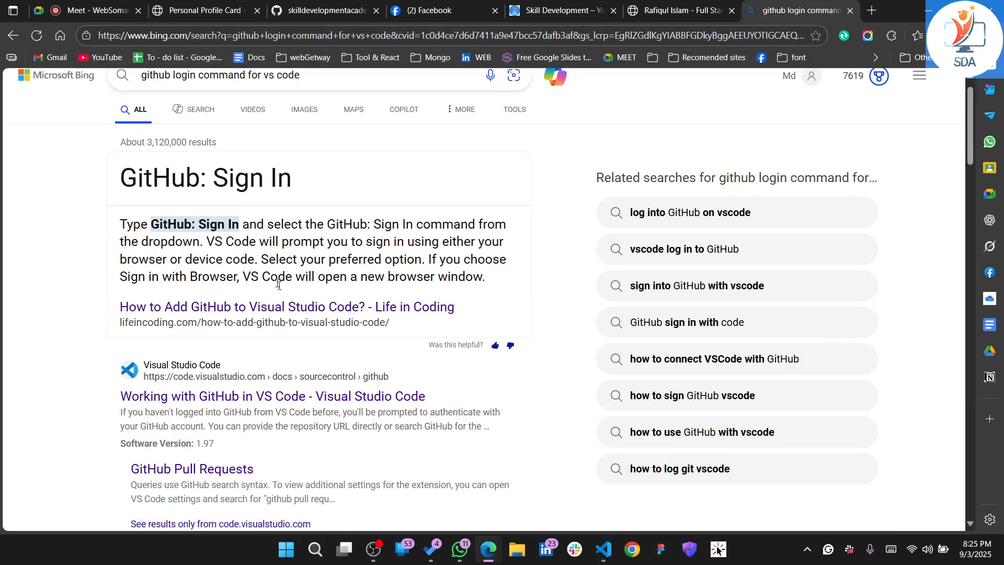
pyautogui.click(293, 308)
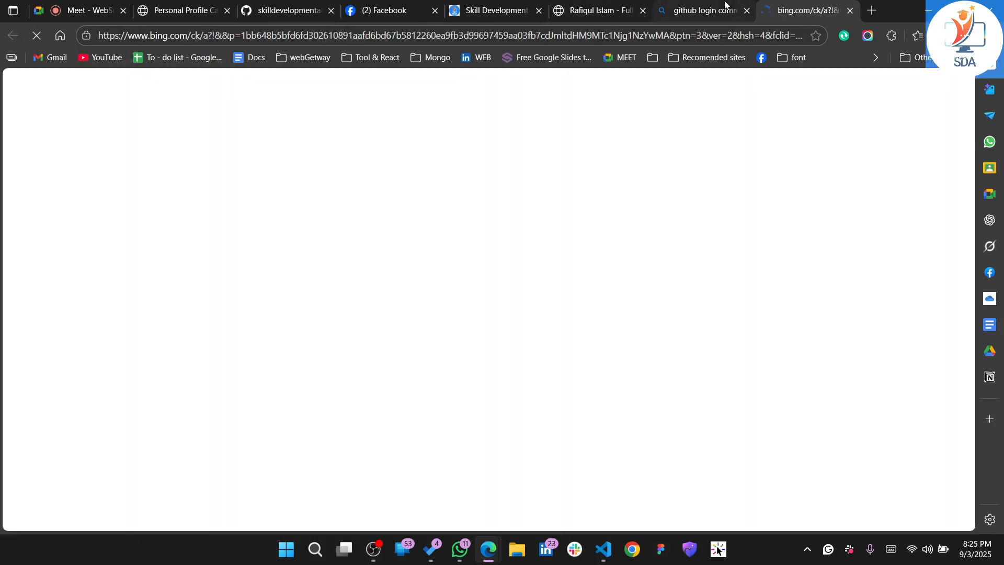
pyautogui.click(725, 4)
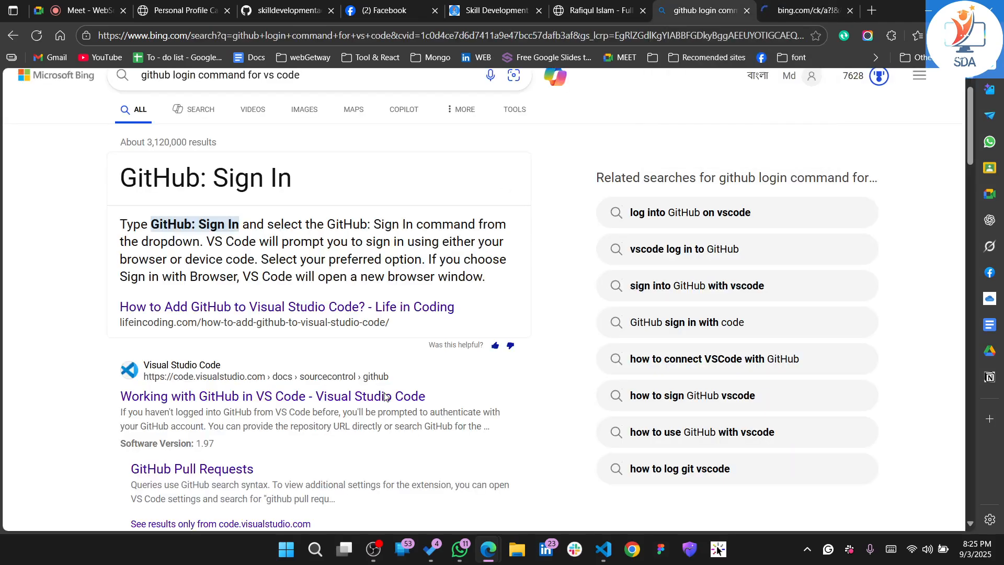
pyautogui.scroll(-2, 385, 397)
pyautogui.scroll(-1, 384, 397)
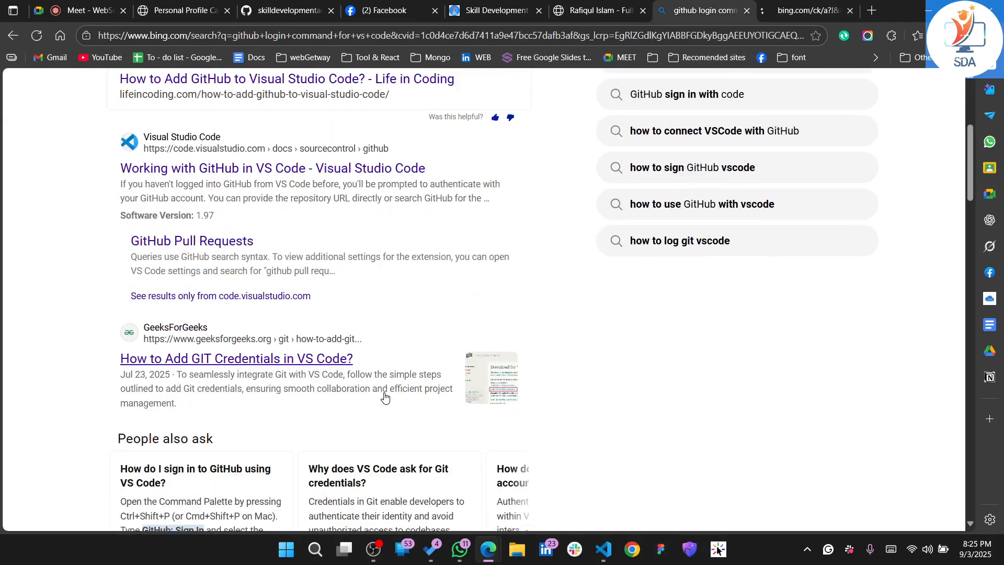
pyautogui.scroll(-1, 384, 397)
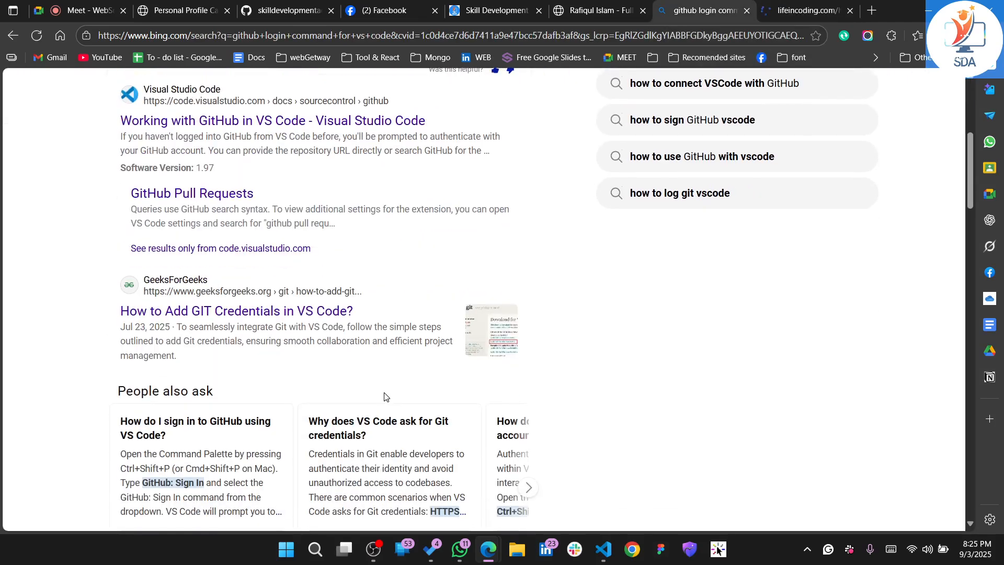
pyautogui.rightClick(277, 312)
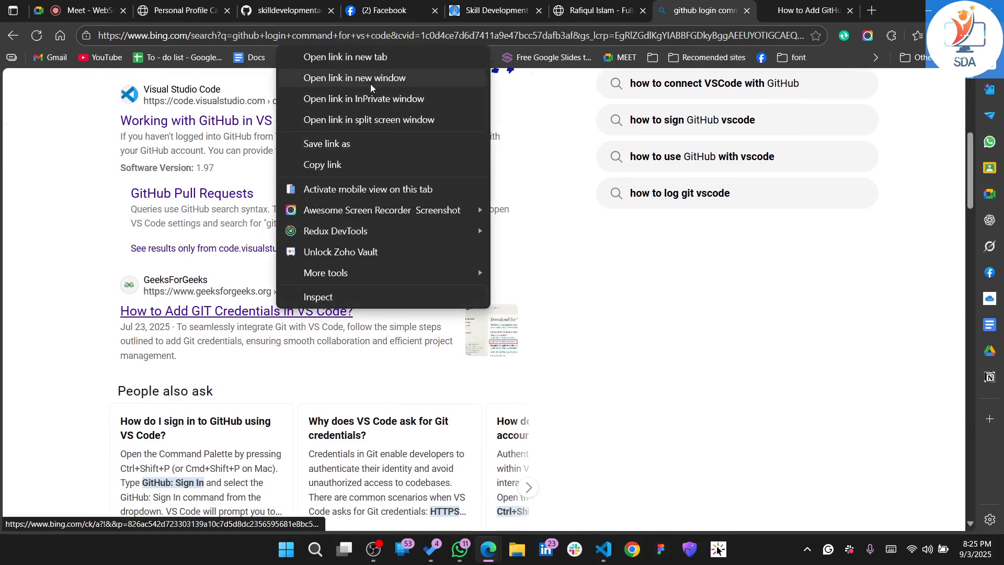
pyautogui.click(361, 58)
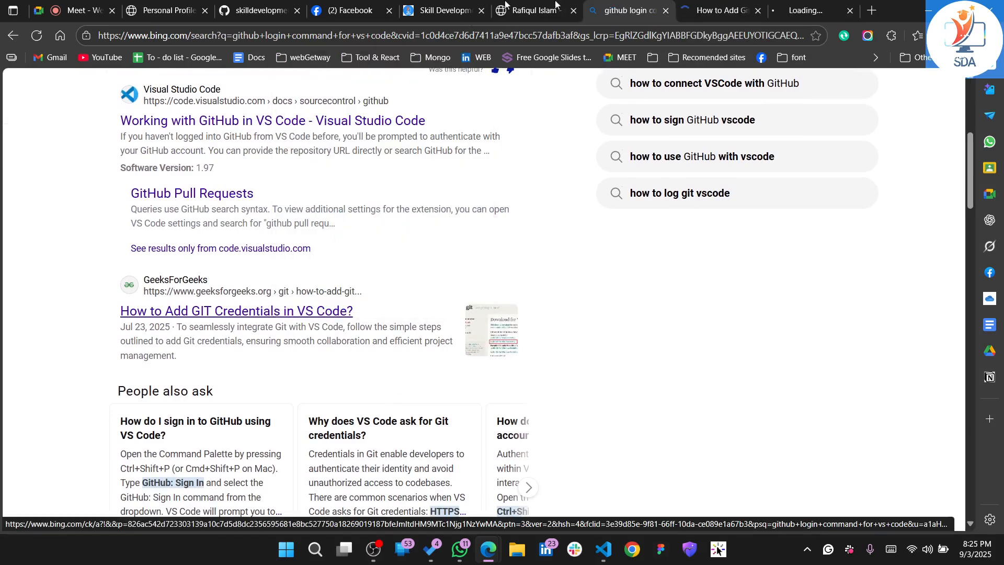
# Read the Life in Coding article's sections on signing in to GitHub from VS Code and pushing a new project
pyautogui.click(712, 6)
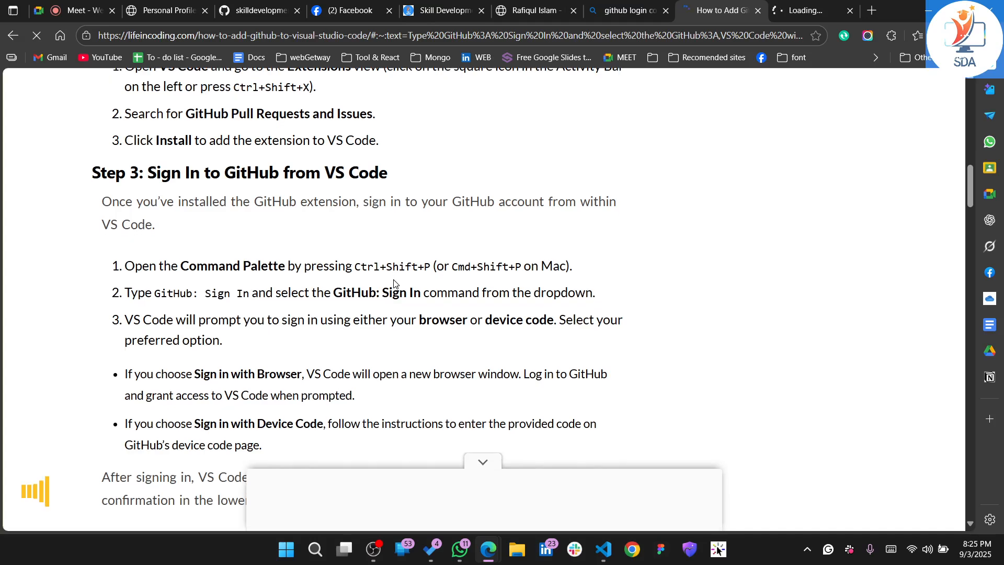
pyautogui.scroll(-5, 394, 283)
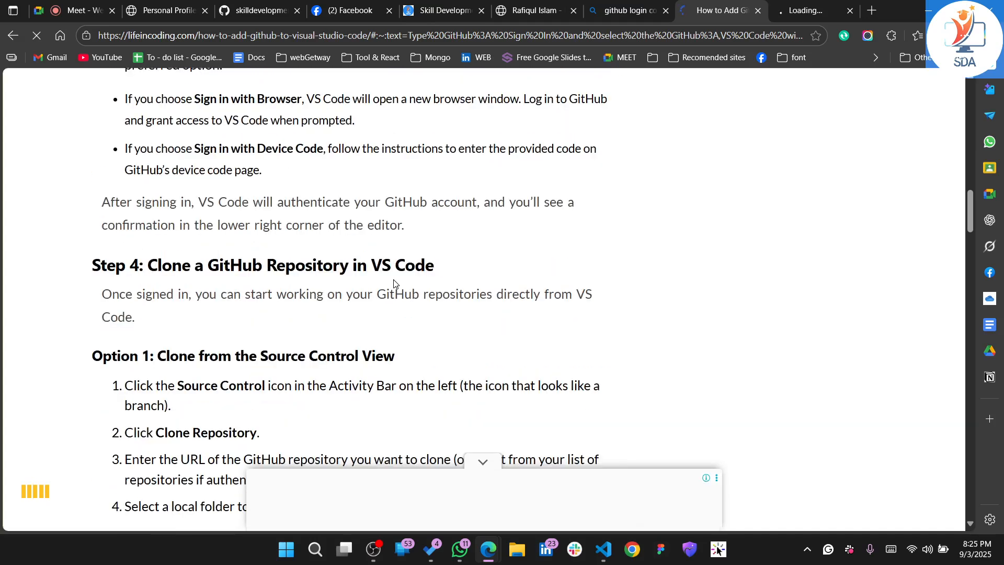
pyautogui.scroll(-1, 393, 283)
pyautogui.scroll(-11, 393, 284)
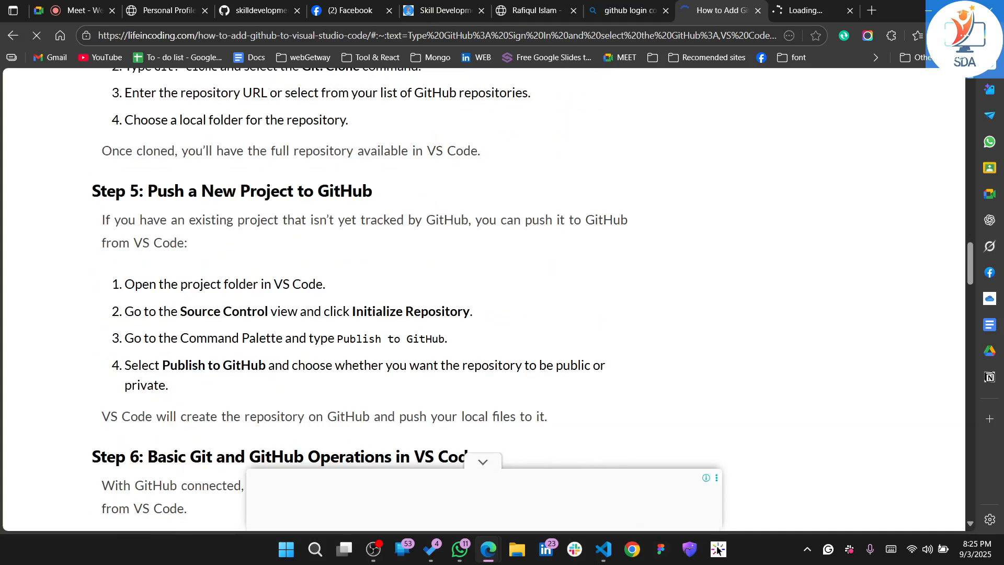
# Skim the rest of the Life in Coding article and the GeeksForGeeks article's steps for adding Git credentials in VS Code
pyautogui.scroll(-15, 393, 284)
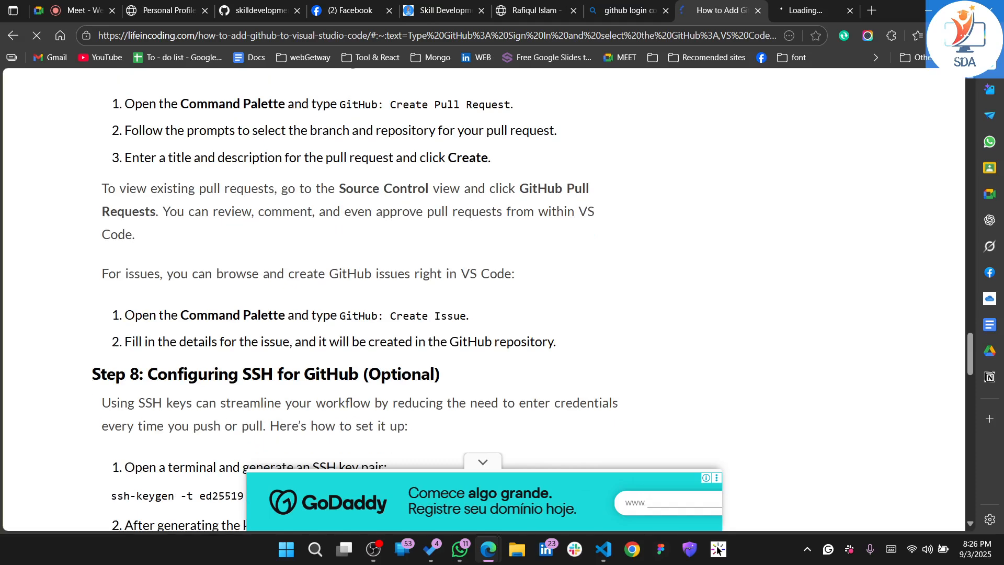
pyautogui.click(842, 6)
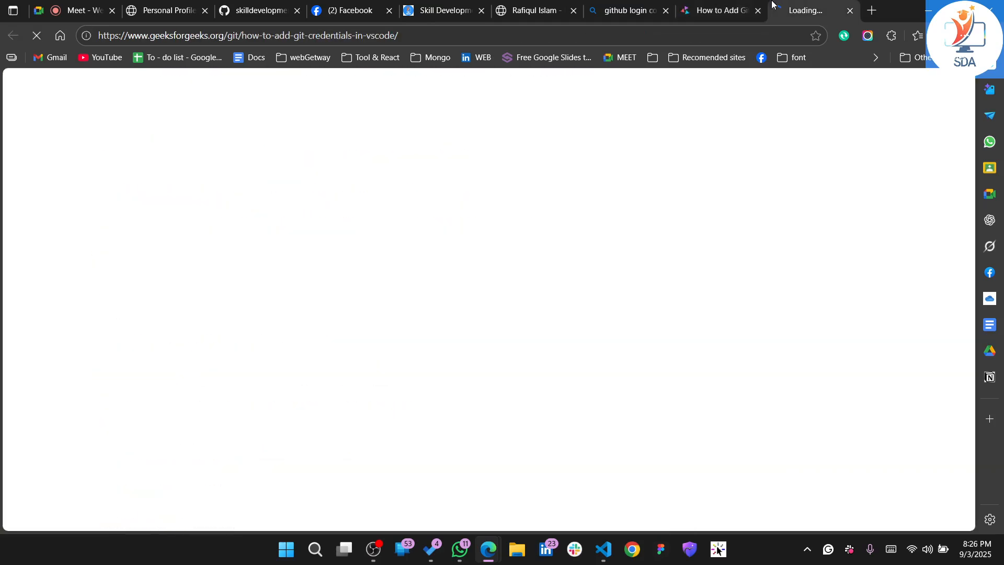
pyautogui.scroll(-6, 331, 350)
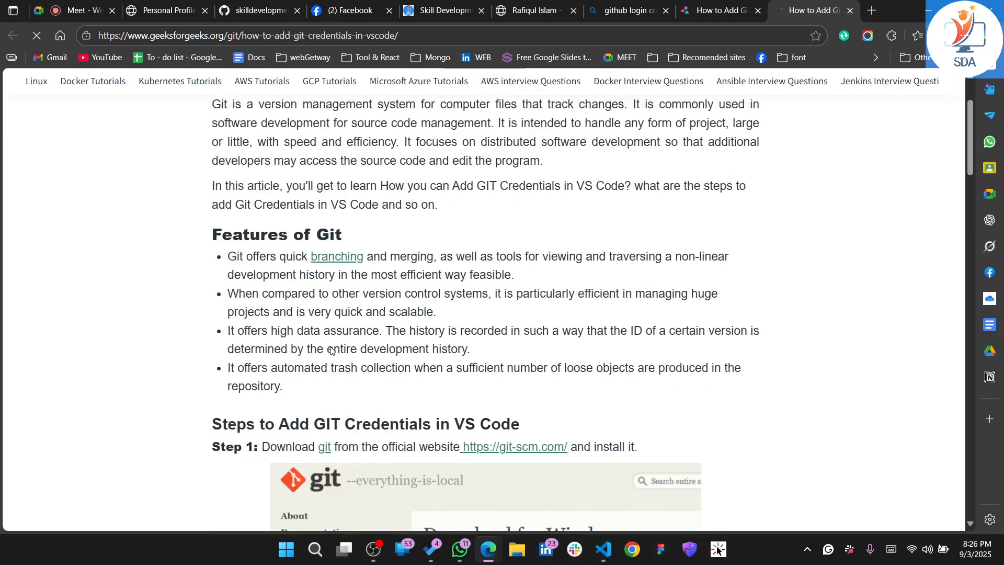
pyautogui.scroll(-10, 333, 337)
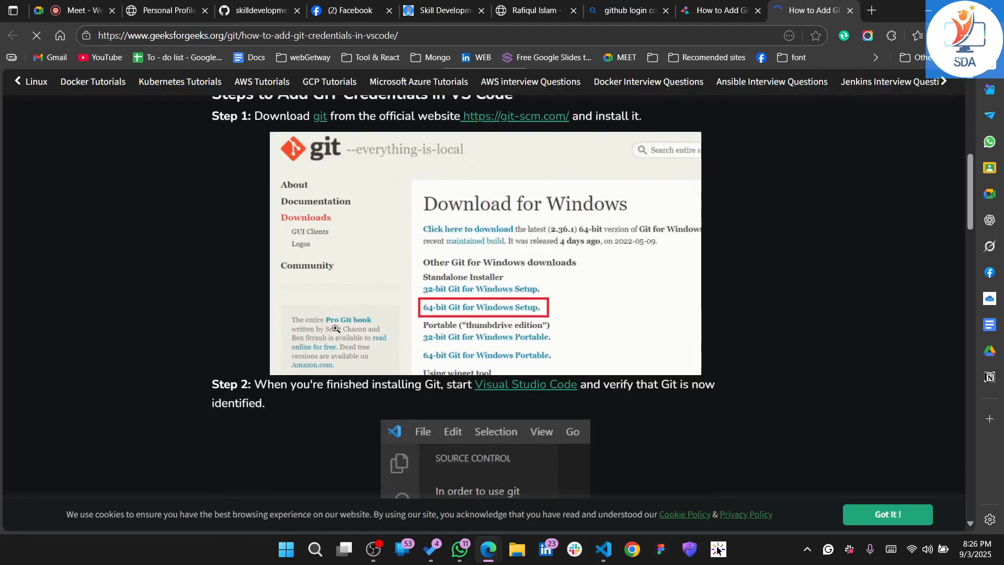
pyautogui.scroll(-8, 335, 328)
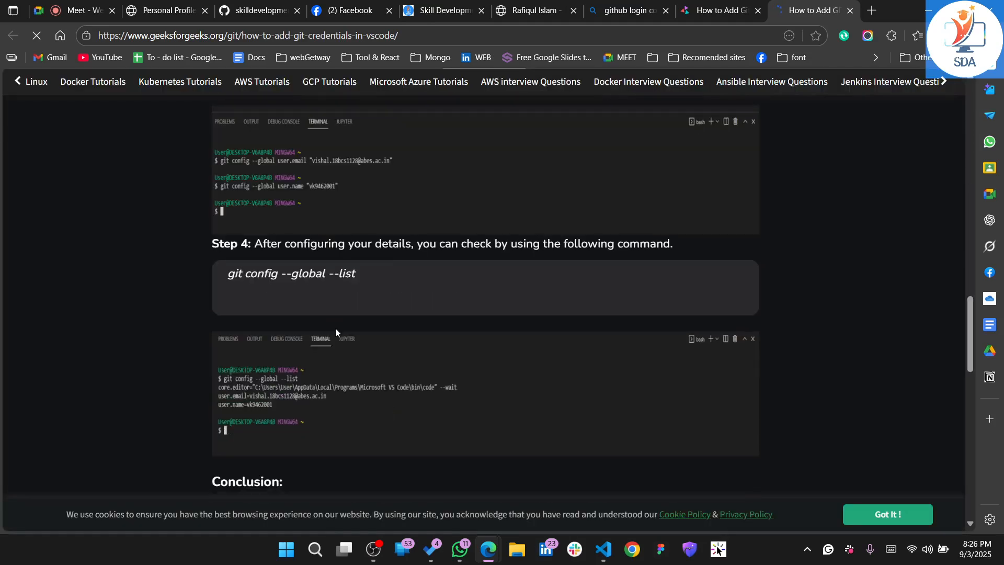
pyautogui.scroll(2, 307, 187)
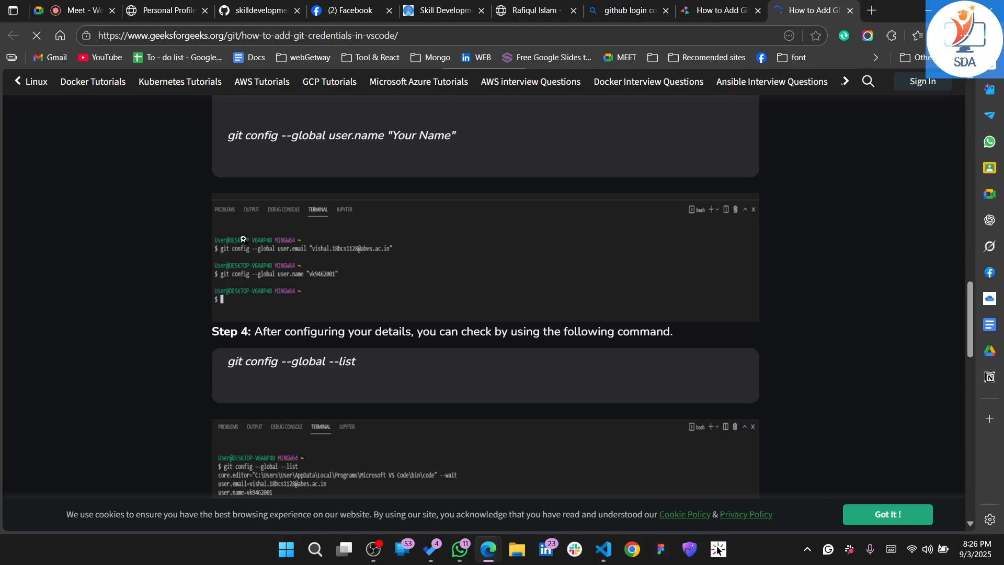
pyautogui.scroll(3, 246, 234)
pyautogui.scroll(1, 247, 235)
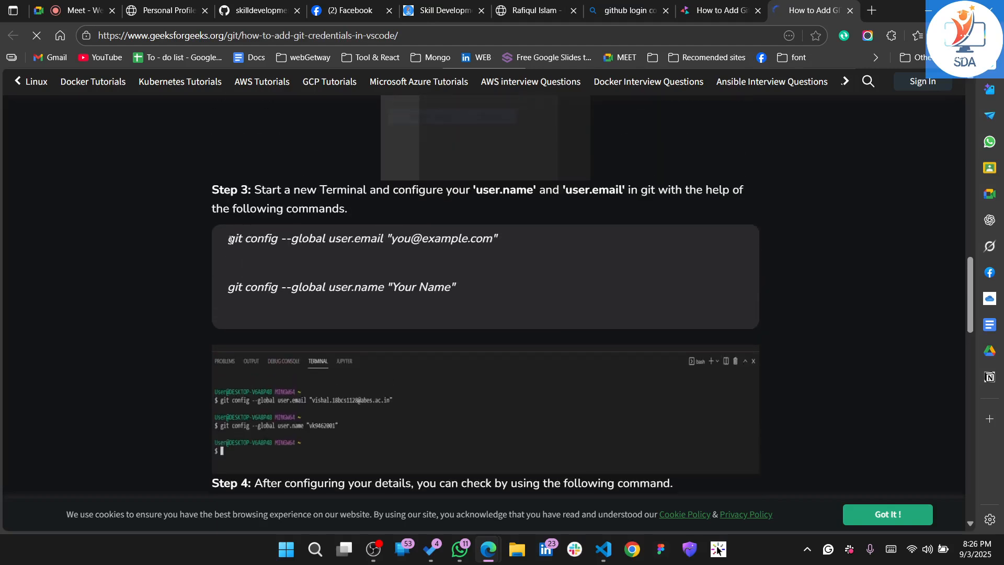
# Review Steps 2 and 3 of the GeeksForGeeks article and highlight its git config --global user.email command
pyautogui.moveTo(227, 238); pyautogui.dragTo(501, 235)
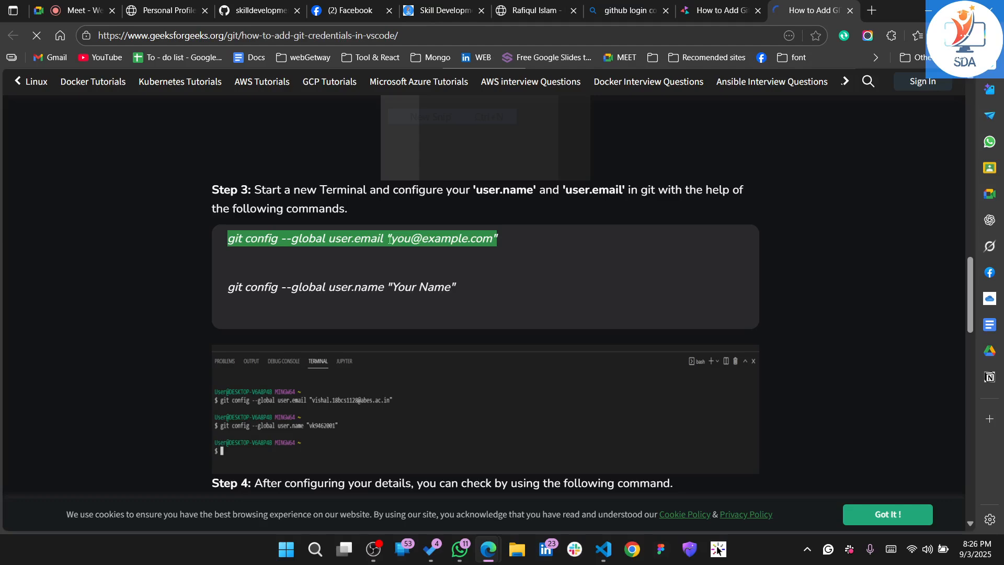
pyautogui.scroll(15, 316, 210)
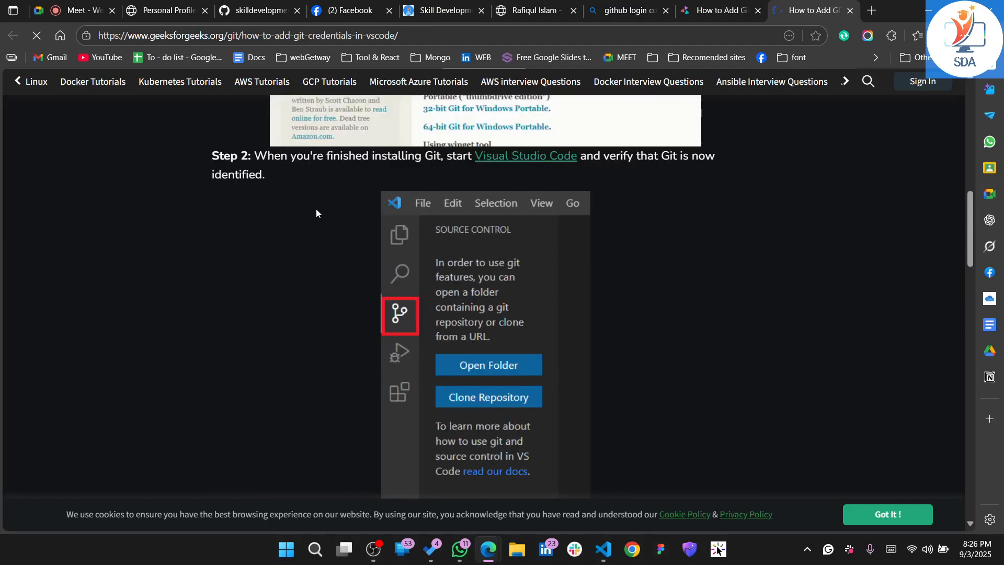
pyautogui.scroll(10, 316, 208)
pyautogui.scroll(-10, 316, 208)
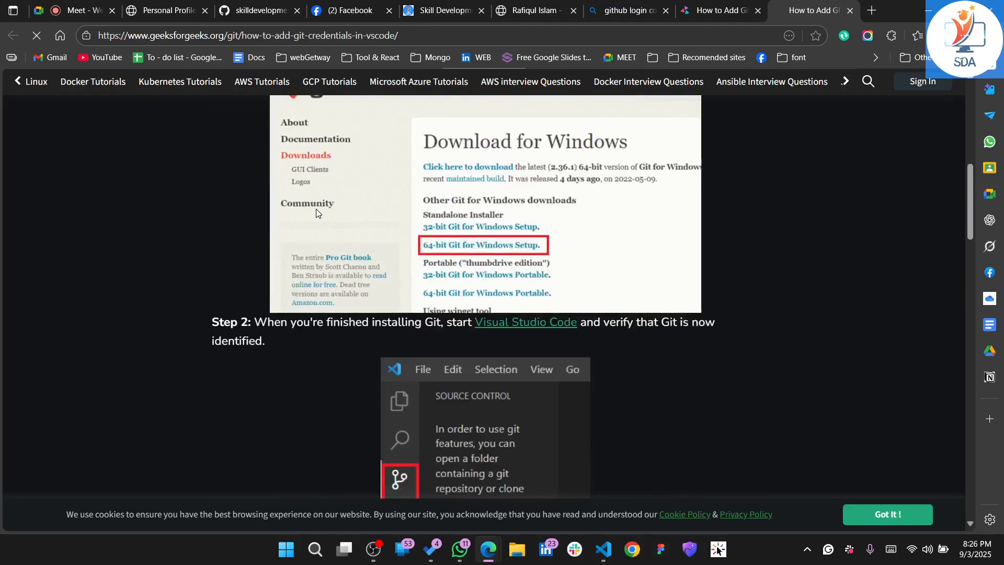
pyautogui.scroll(-5, 379, 308)
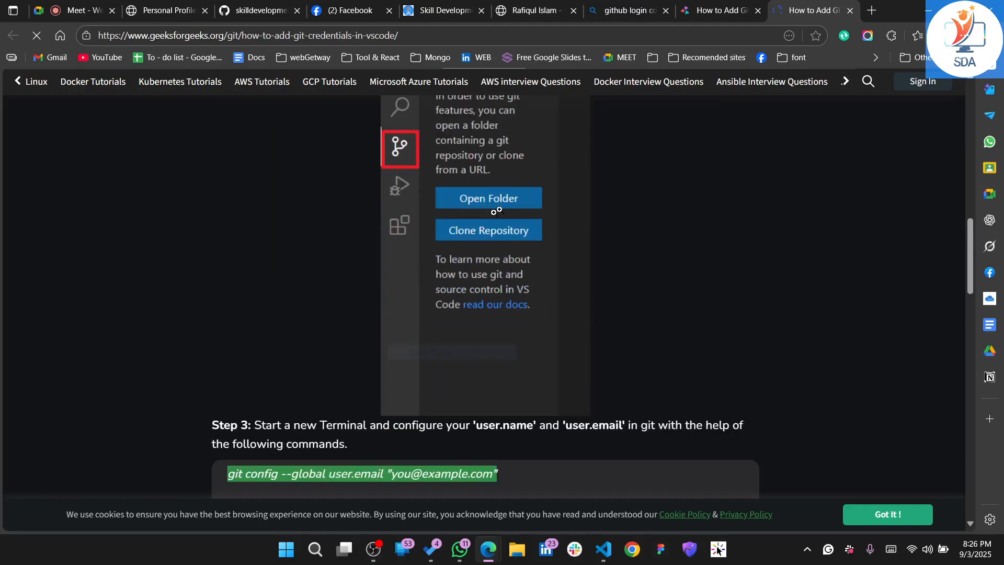
pyautogui.scroll(6, 506, 235)
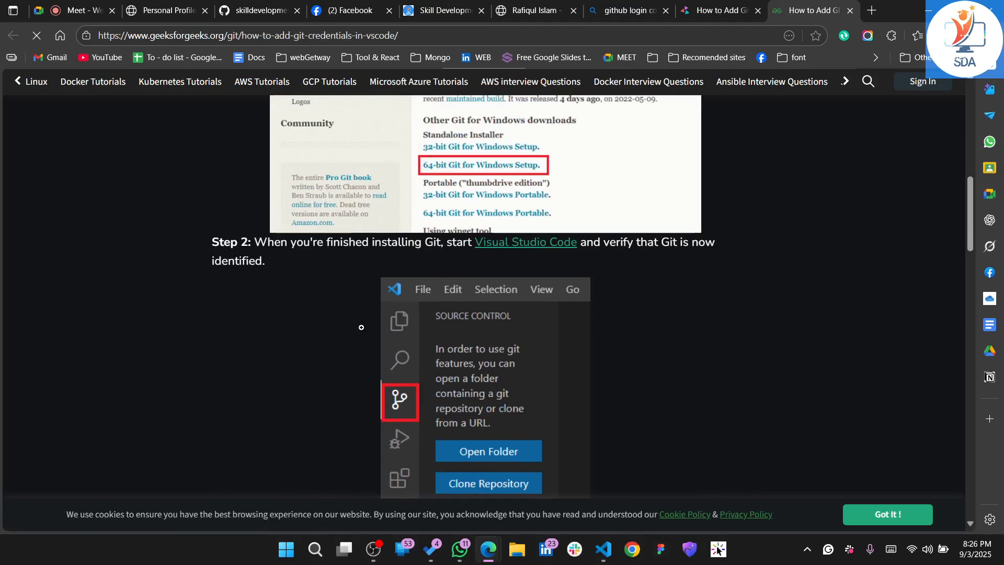
pyautogui.scroll(-8, 362, 328)
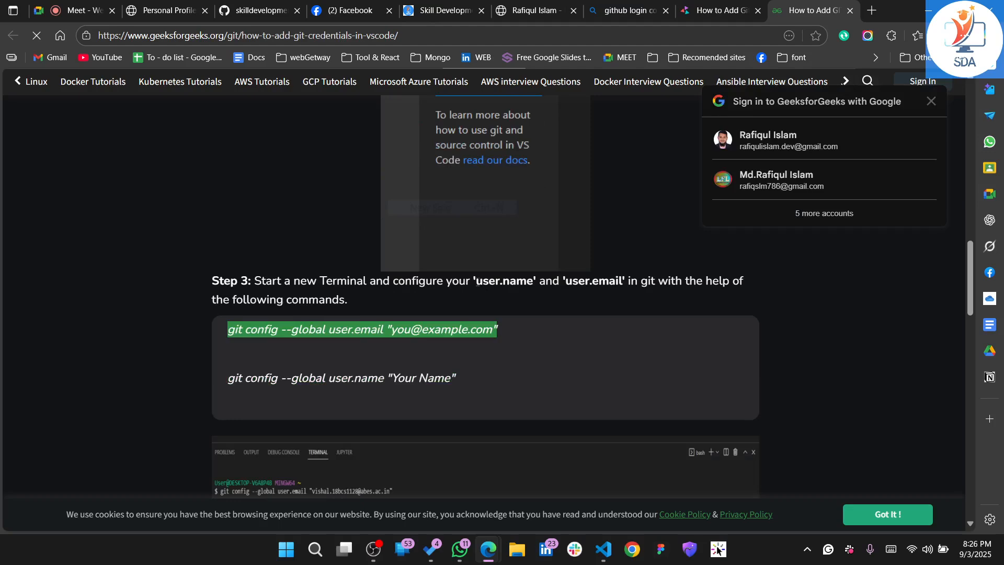
pyautogui.moveTo(477, 283); pyautogui.dragTo(534, 282)
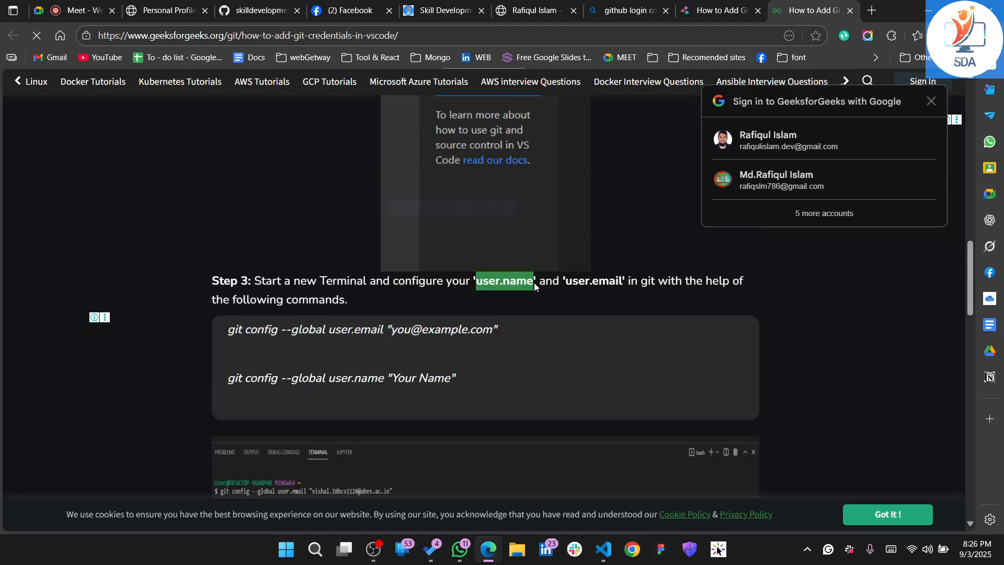
pyautogui.click(581, 286)
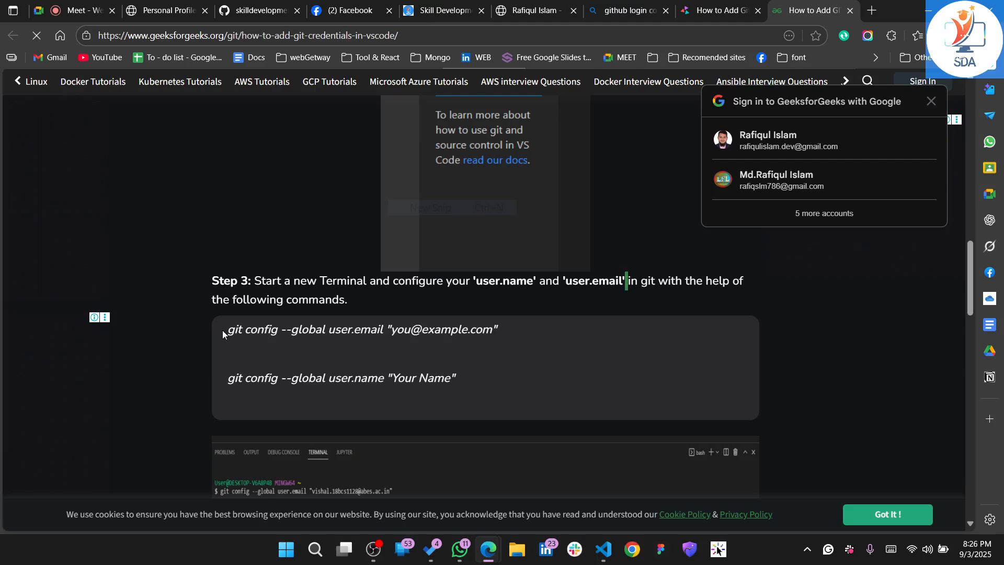
pyautogui.moveTo(222, 331); pyautogui.dragTo(499, 328)
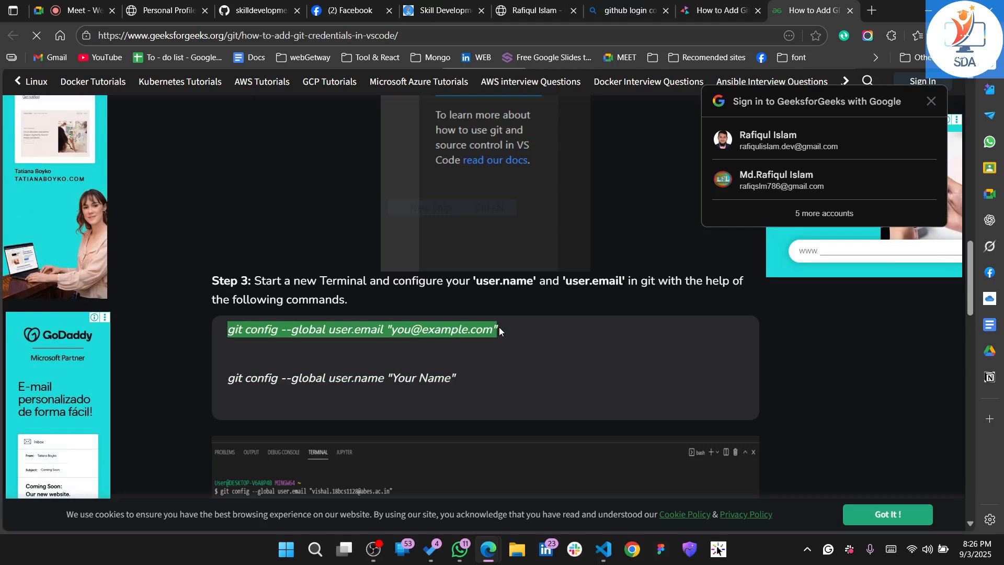
# Copy the GeeksForGeeks article's URL and send it to the SDA-Skill Development Academy group in WhatsApp, returning to the browser
pyautogui.click(420, 35)
pyautogui.hotkey('ctrl', 'c')
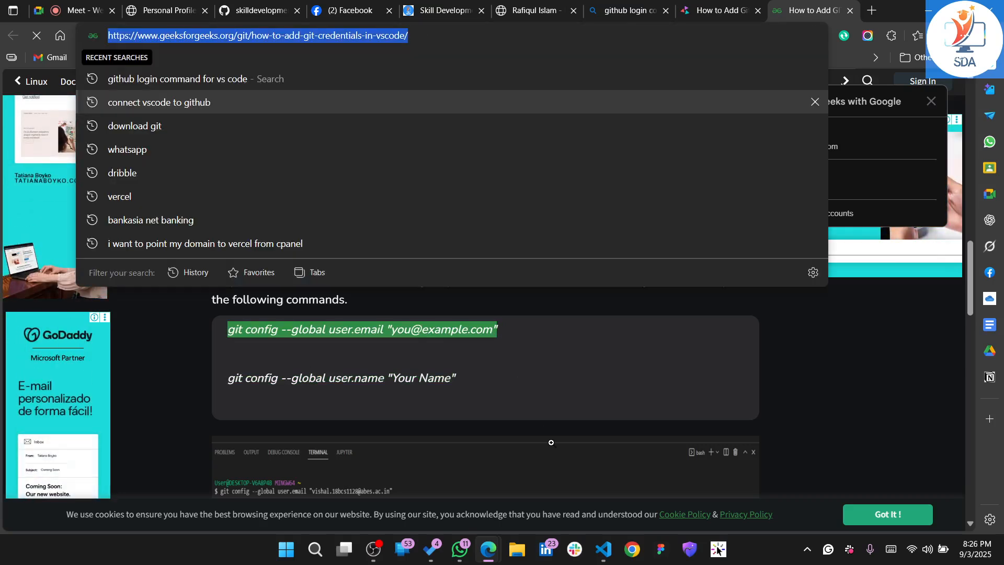
pyautogui.click(460, 548)
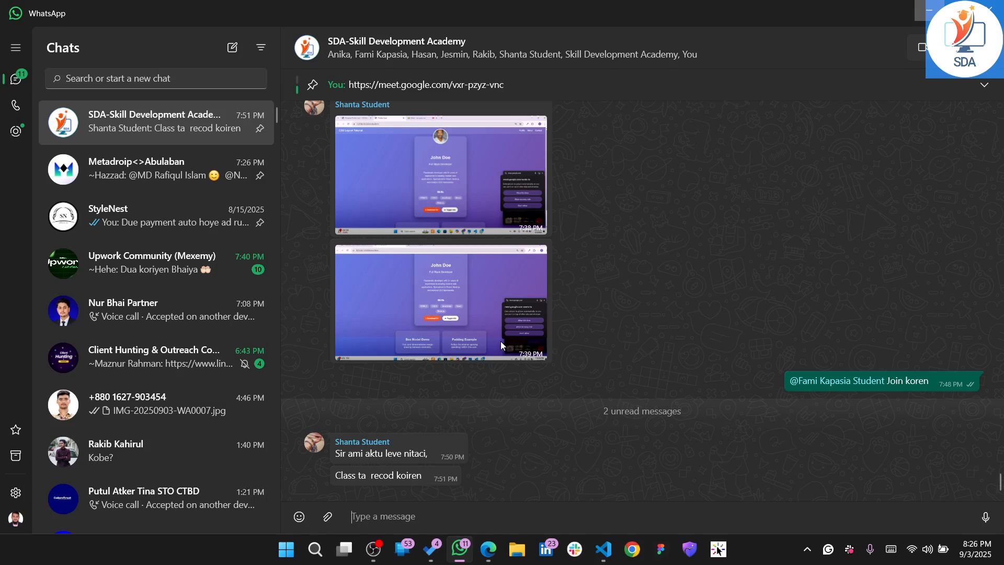
pyautogui.hotkey('ctrl', 'v')
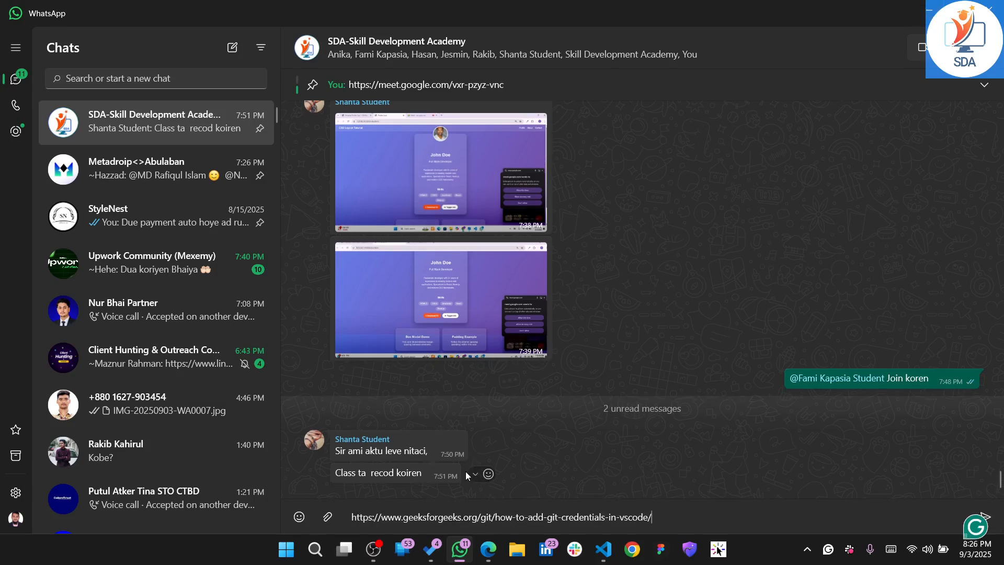
pyautogui.press('Return')
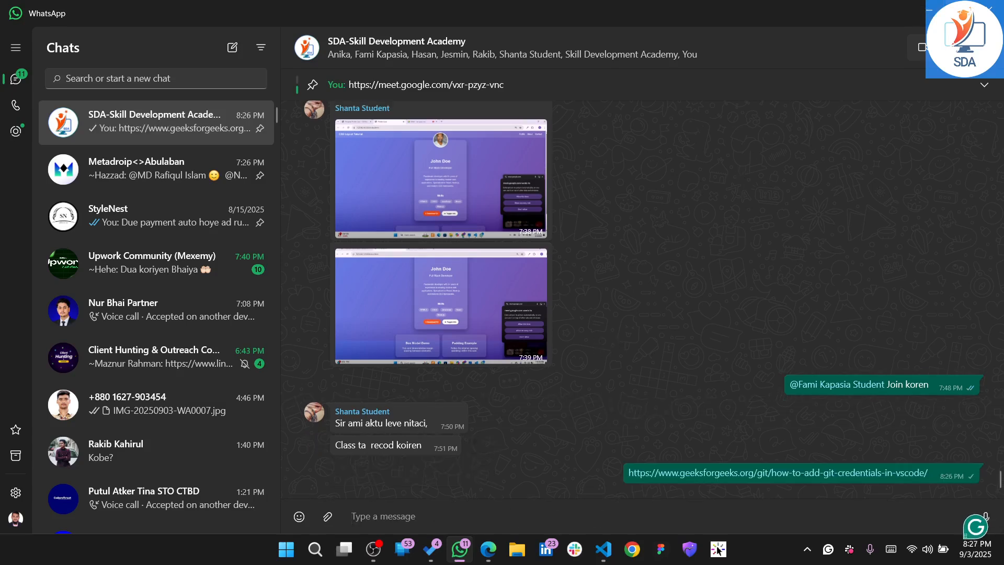
pyautogui.hotkey('alt', 'Tab')
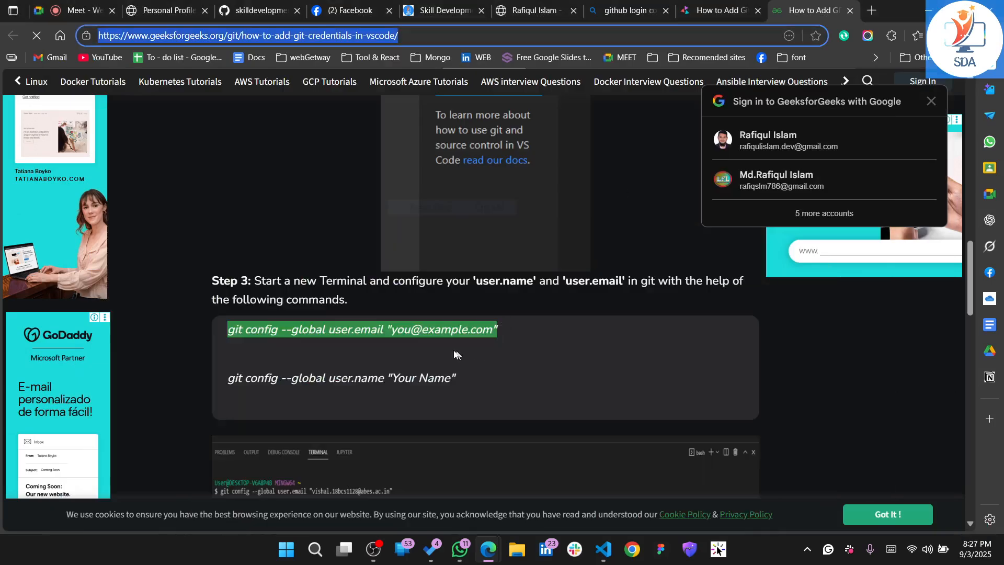
pyautogui.click(602, 549)
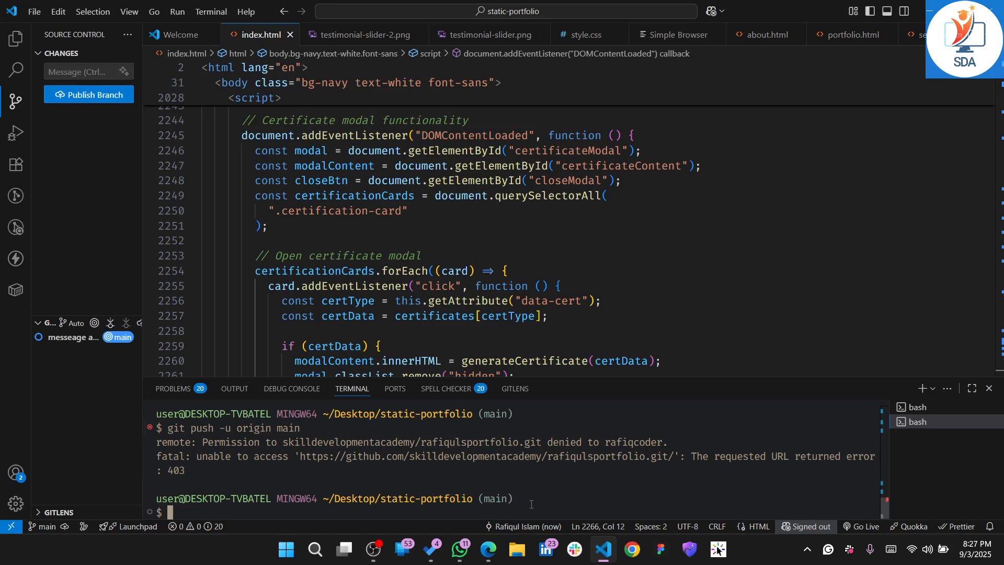
pyautogui.hotkey('ctrl', 'v')
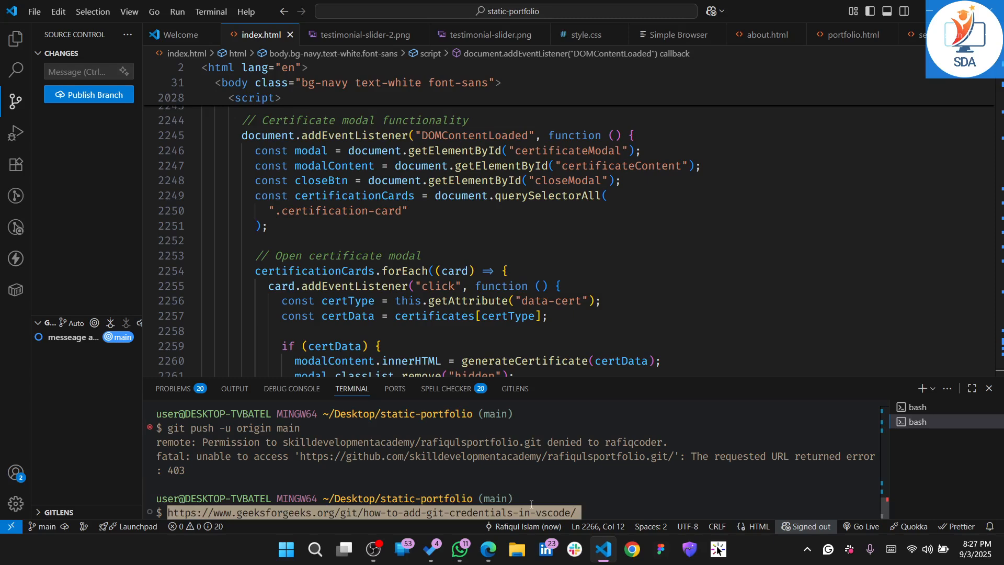
pyautogui.press('BackSpace')
pyautogui.press('BackSpace')
pyautogui.press('BackSpace')
pyautogui.press('BackSpace')
pyautogui.press('BackSpace')
pyautogui.press('BackSpace')
pyautogui.press('BackSpace')
pyautogui.press('BackSpace')
pyautogui.press('BackSpace')
pyautogui.press('BackSpace')
pyautogui.press('BackSpace')
pyautogui.press('BackSpace')
pyautogui.press('BackSpace')
pyautogui.press('BackSpace')
pyautogui.press('BackSpace')
pyautogui.press('BackSpace')
pyautogui.press('BackSpace')
pyautogui.press('BackSpace')
pyautogui.press('BackSpace')
pyautogui.press('BackSpace')
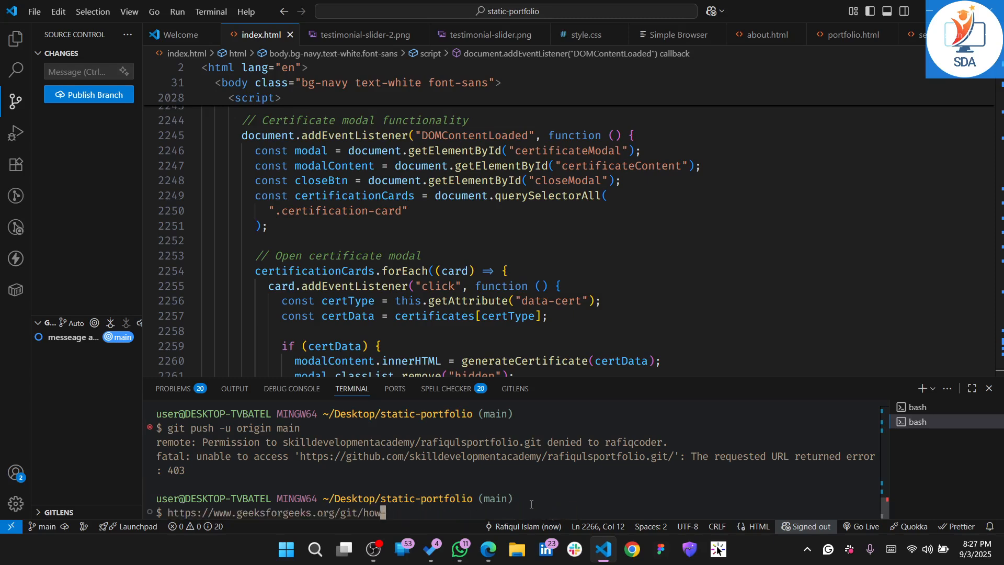
pyautogui.press('BackSpace')
pyautogui.press('BackSpace')
pyautogui.press('BackSpace')
pyautogui.press('BackSpace')
pyautogui.press('BackSpace')
pyautogui.press('BackSpace')
pyautogui.press('BackSpace')
pyautogui.press('BackSpace')
pyautogui.press('BackSpace')
pyautogui.press('BackSpace')
pyautogui.press('BackSpace')
pyautogui.press('BackSpace')
pyautogui.press('BackSpace')
pyautogui.press('BackSpace')
pyautogui.press('BackSpace')
pyautogui.press('BackSpace')
pyautogui.press('BackSpace')
pyautogui.press('BackSpace')
pyautogui.press('BackSpace')
pyautogui.press('BackSpace')
# Copy the git config --global user.email command from the article and paste it at the VS Code terminal prompt
pyautogui.hotkey('alt', 'Tab')
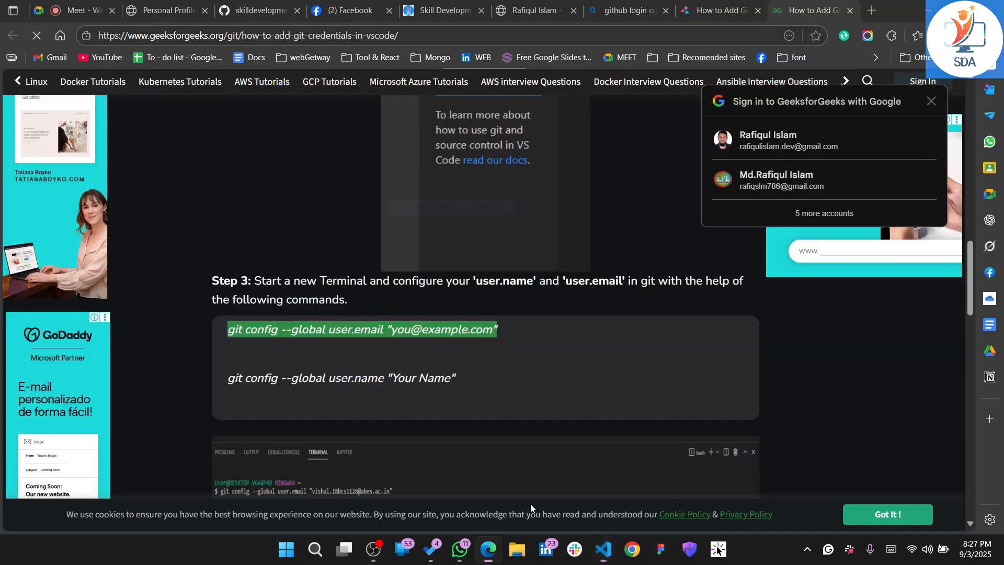
pyautogui.rightClick(451, 328)
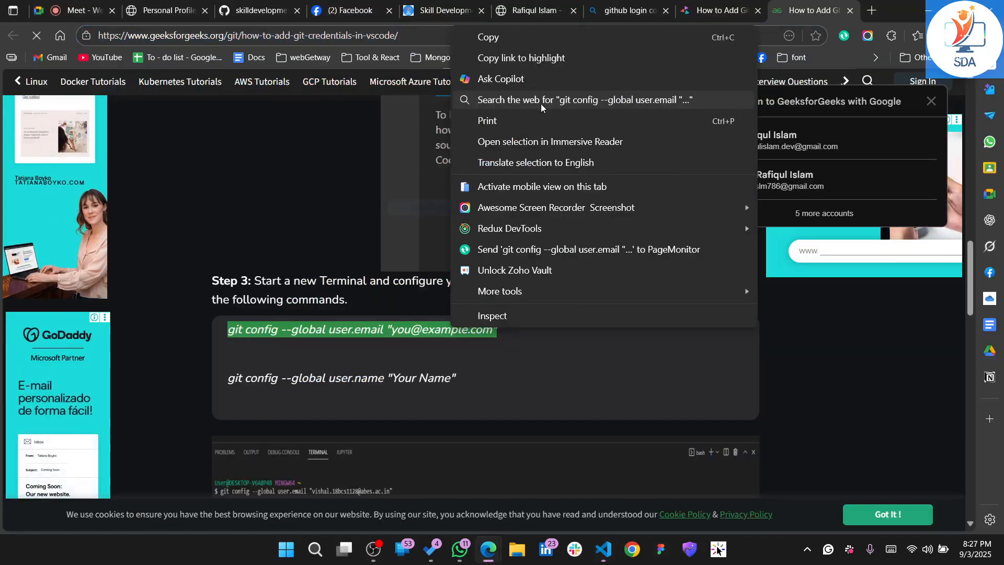
pyautogui.click(506, 34)
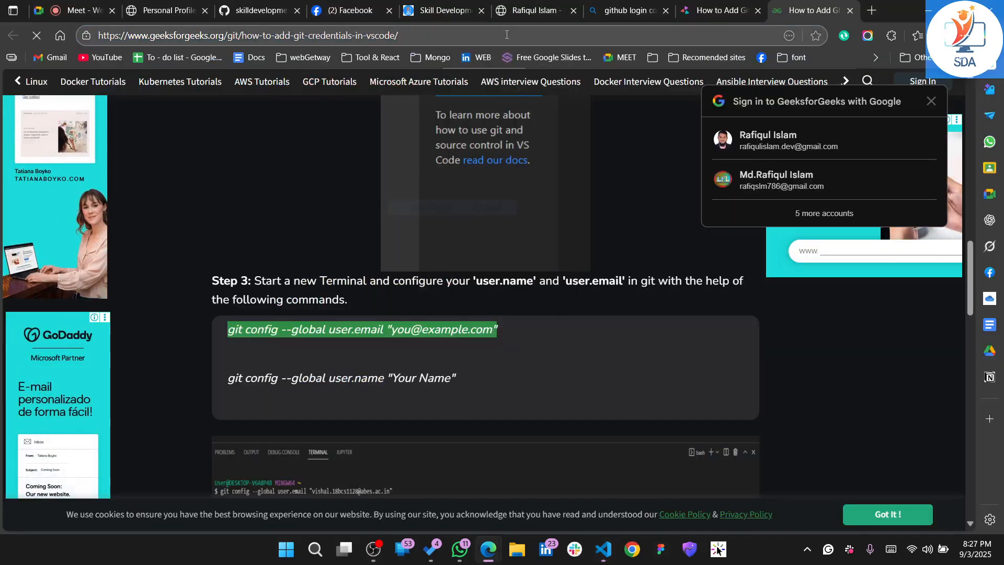
pyautogui.hotkey('alt', 'Tab')
pyautogui.hotkey('ctrl', 'v')
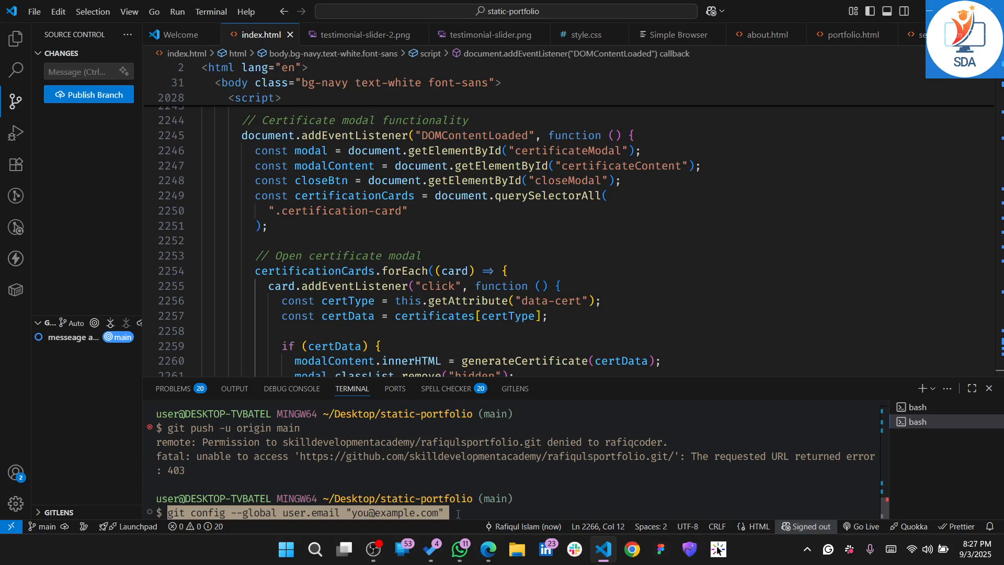
# Replace the placeholder e-mail in the git config --global user.email command with the first part of the academy's e-mail address
pyautogui.press('Left')
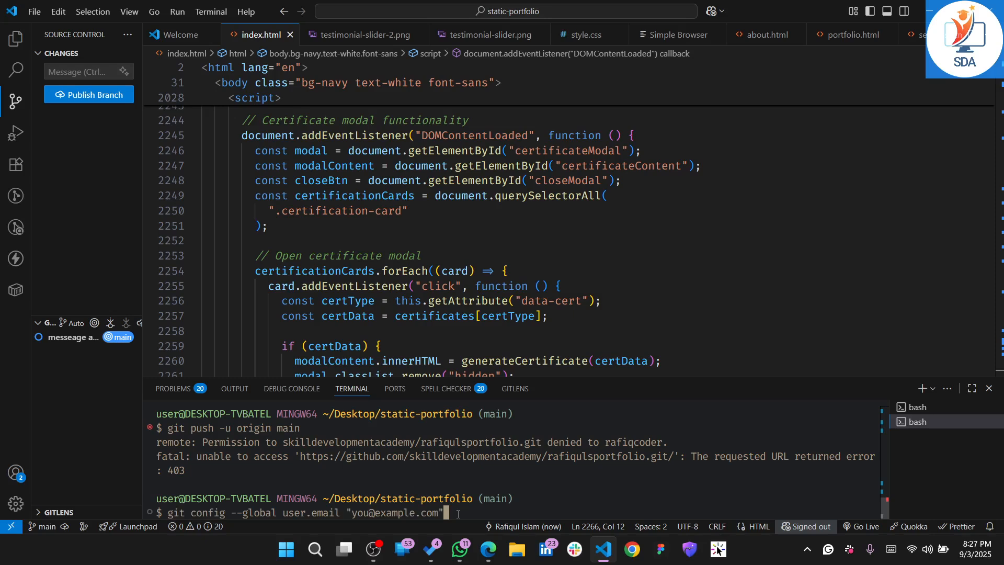
pyautogui.press('Left')
pyautogui.press('BackSpace')
pyautogui.press('BackSpace')
pyautogui.press('BackSpace')
pyautogui.press('BackSpace')
pyautogui.press('BackSpace')
pyautogui.press('BackSpace')
pyautogui.press('BackSpace')
pyautogui.press('BackSpace')
pyautogui.press('BackSpace')
pyautogui.press('BackSpace')
pyautogui.press('BackSpace')
pyautogui.press('BackSpace')
pyautogui.press('BackSpace')
pyautogui.press('BackSpace')
pyautogui.press('BackSpace')
pyautogui.write('wegs')
pyautogui.press('BackSpace')
pyautogui.press('BackSpace')
pyautogui.press('BackSpace')
pyautogui.press('BackSpace')
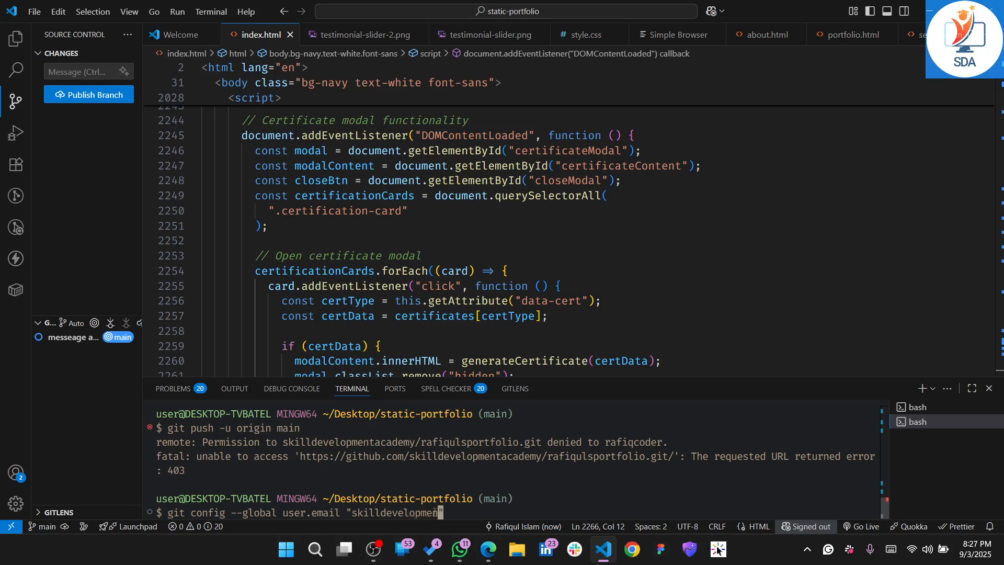
pyautogui.hotkey('alt', 'Tab')
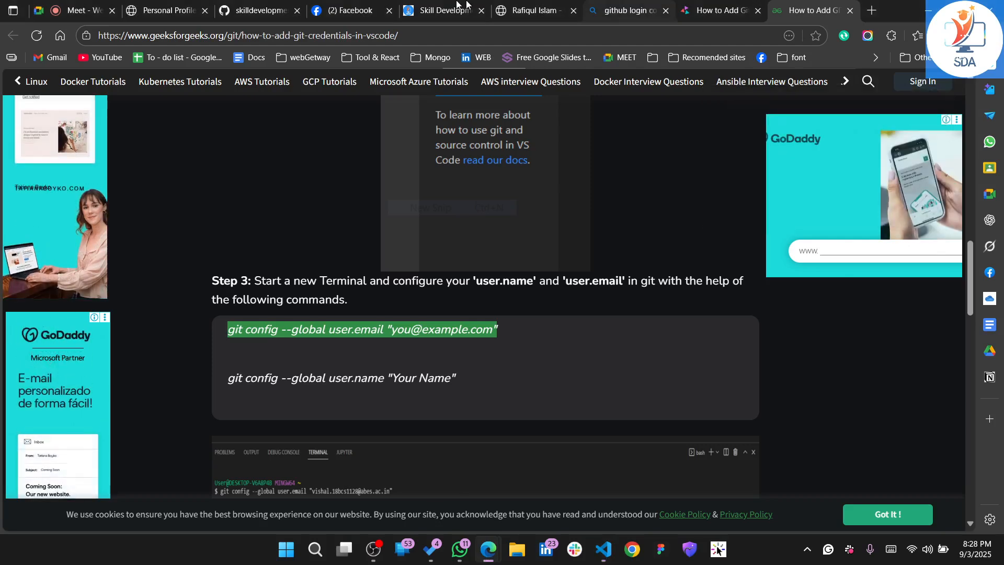
pyautogui.click(245, 6)
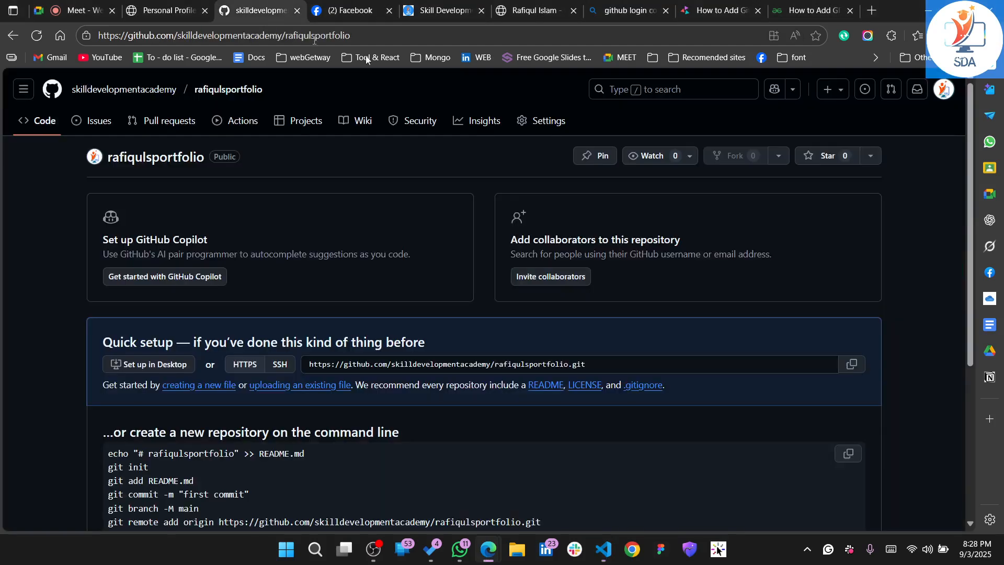
pyautogui.click(944, 90)
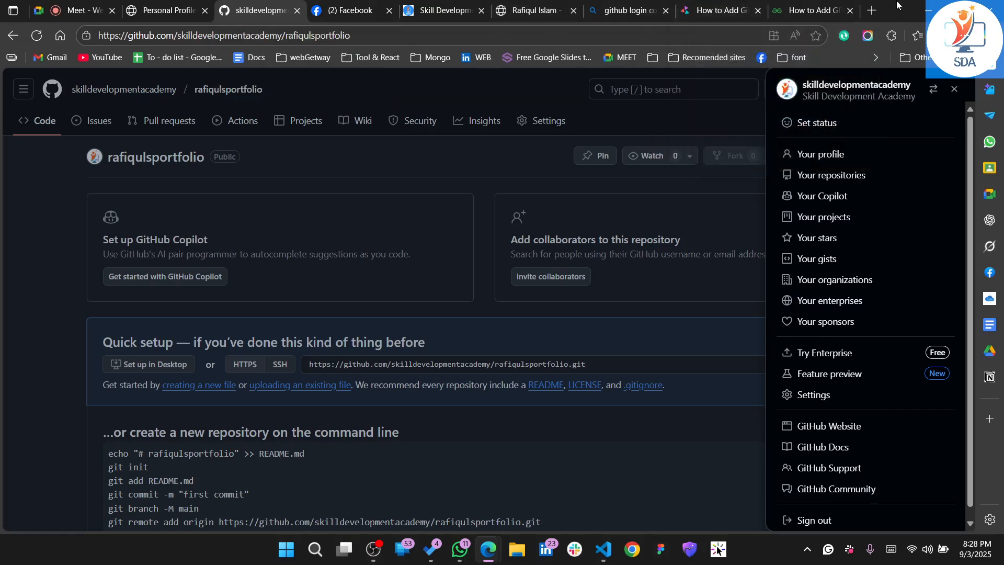
pyautogui.click(867, 11)
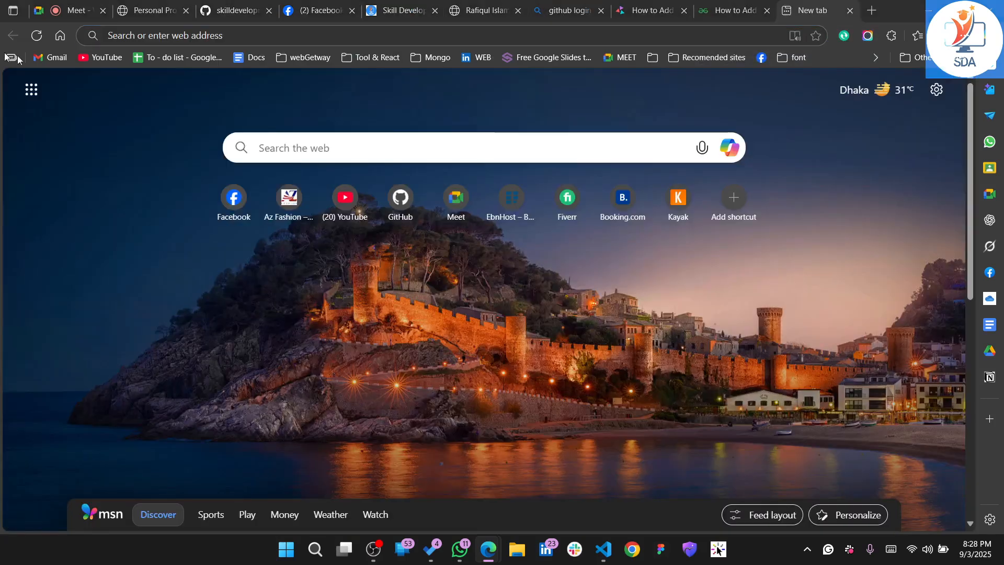
pyautogui.click(45, 58)
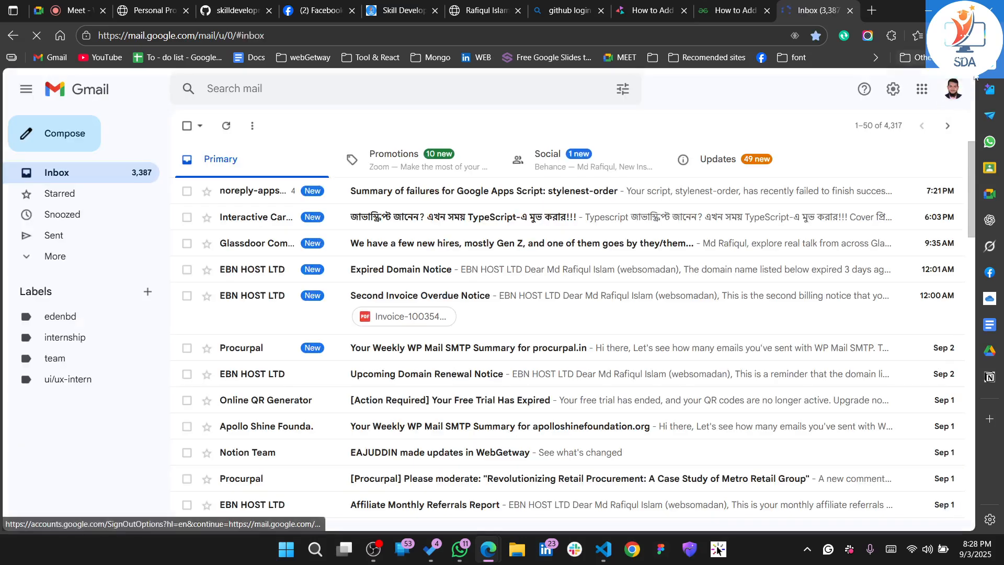
pyautogui.click(951, 95)
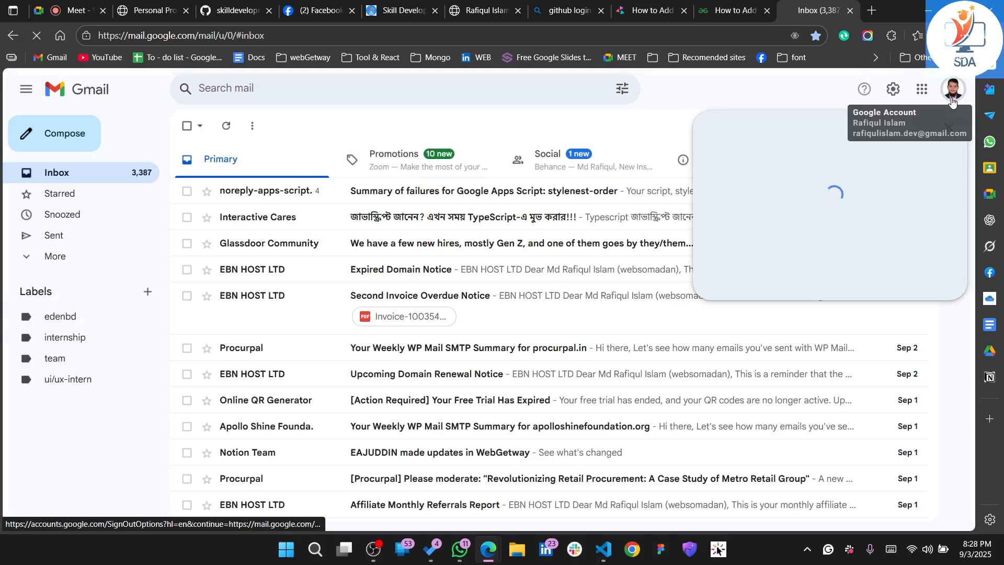
pyautogui.scroll(-2, 866, 376)
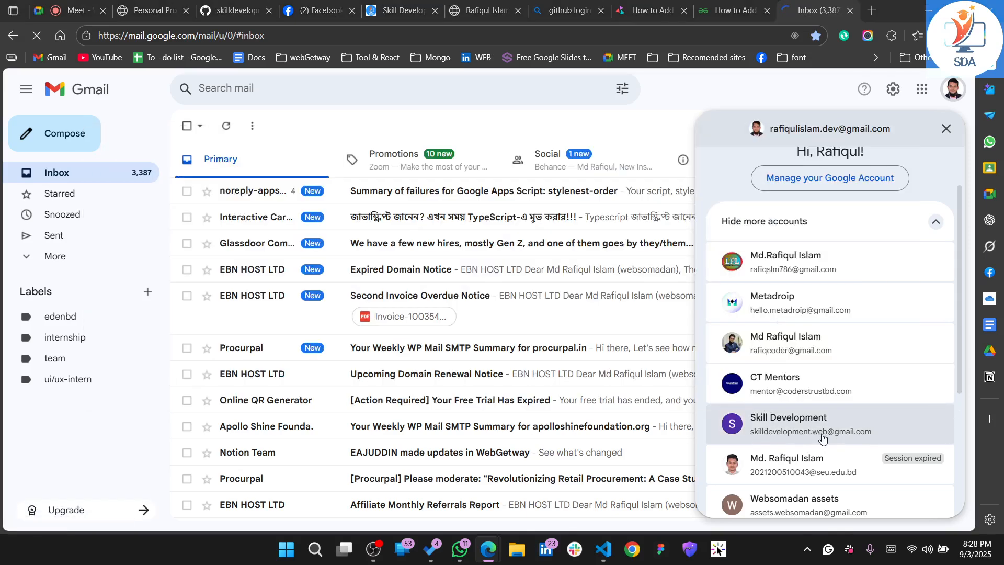
pyautogui.hotkey('alt', 'Tab')
pyautogui.hotkey('alt', 'Tab')
pyautogui.press('Tab')
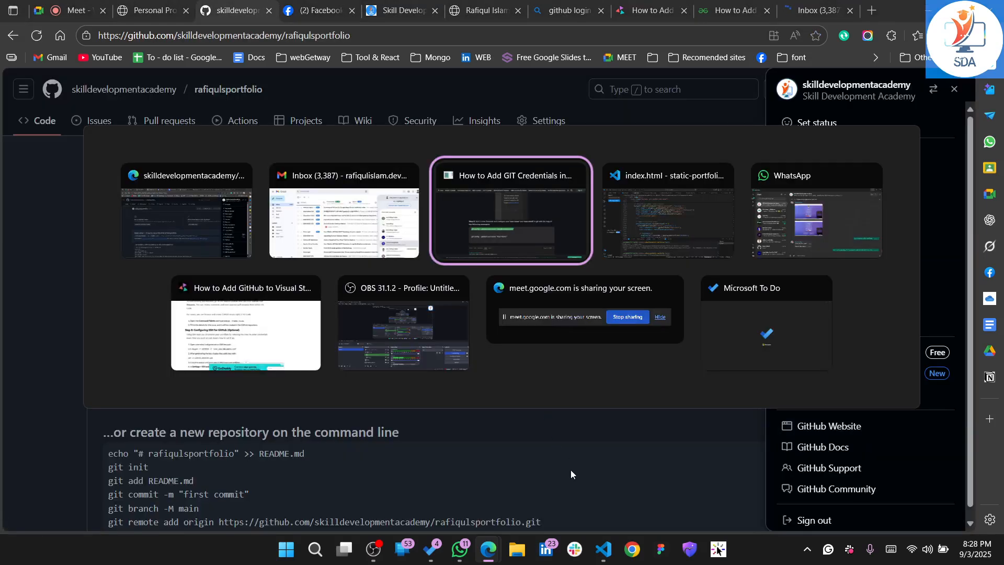
pyautogui.hotkey('alt', 'Tab')
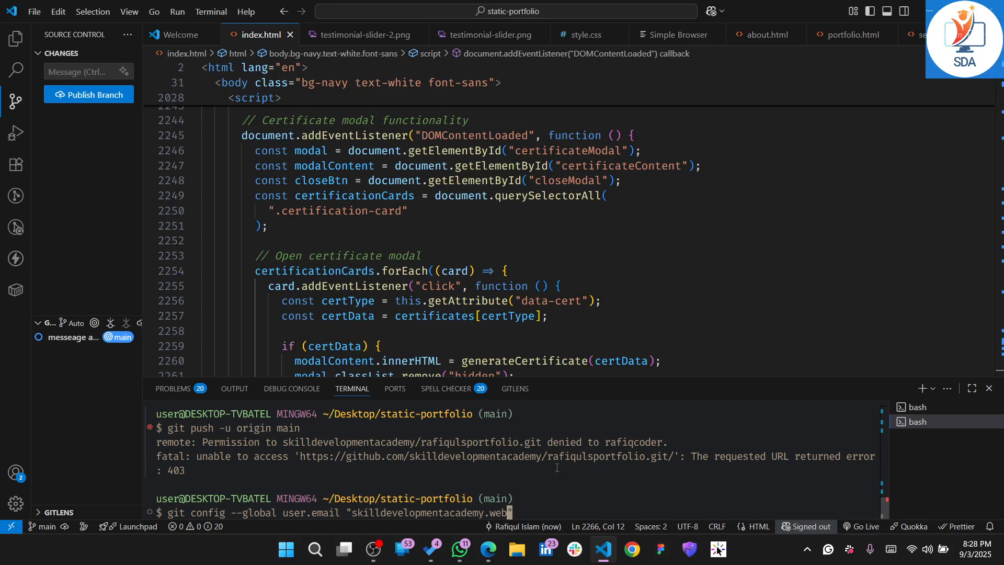
# Correct the git config --global user.email command to the academy's full Gmail address and run it
pyautogui.press('BackSpace')
pyautogui.press('BackSpace')
pyautogui.press('BackSpace')
pyautogui.press('BackSpace')
pyautogui.press('BackSpace')
pyautogui.press('BackSpace')
pyautogui.press('BackSpace')
pyautogui.press('BackSpace')
pyautogui.press('BackSpace')
pyautogui.press('BackSpace')
pyautogui.press('BackSpace')
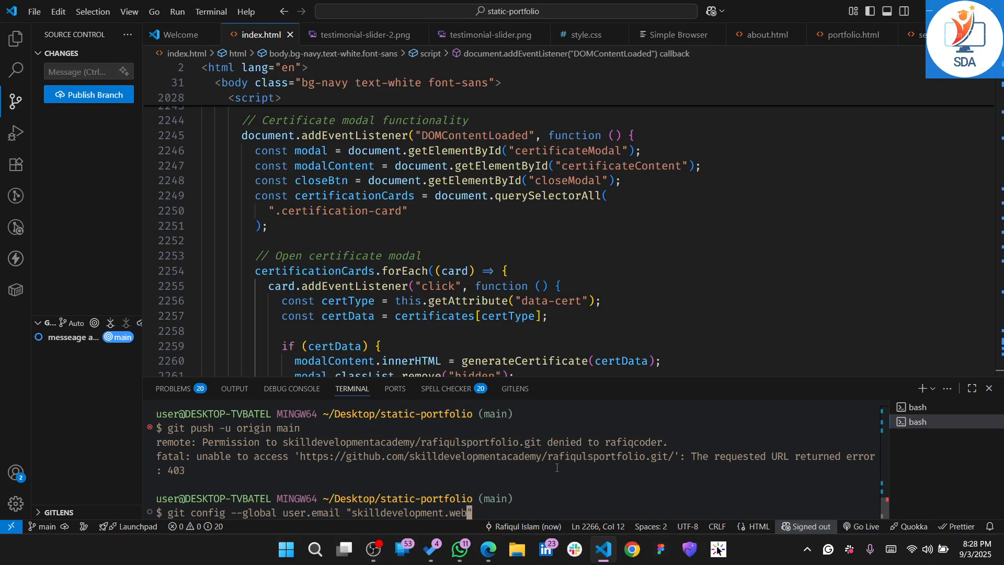
pyautogui.press('Right')
pyautogui.press('Return')
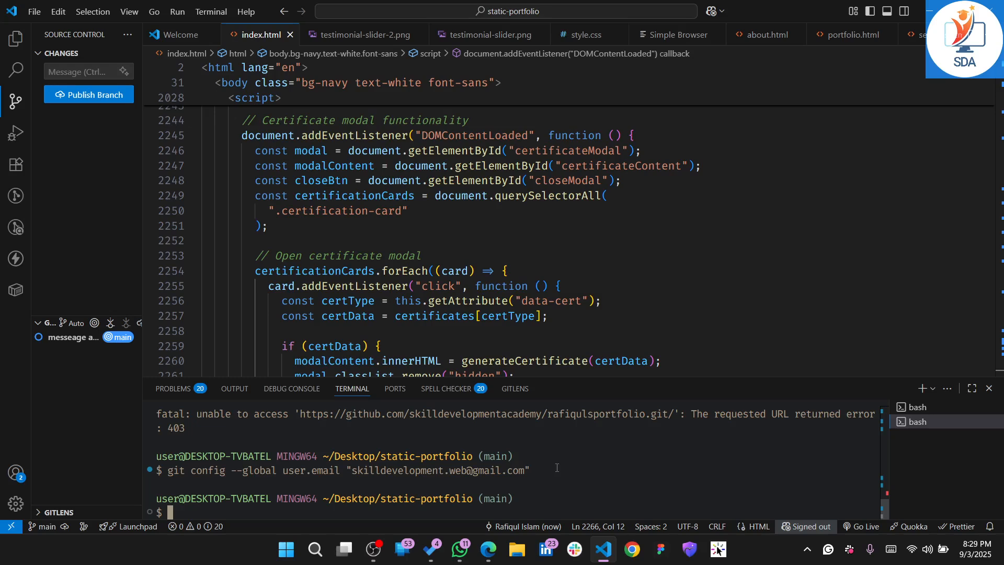
# Copy the git config --global user.name command from the GeeksForGeeks article and paste it at the VS Code terminal prompt
pyautogui.hotkey('alt', 'Tab')
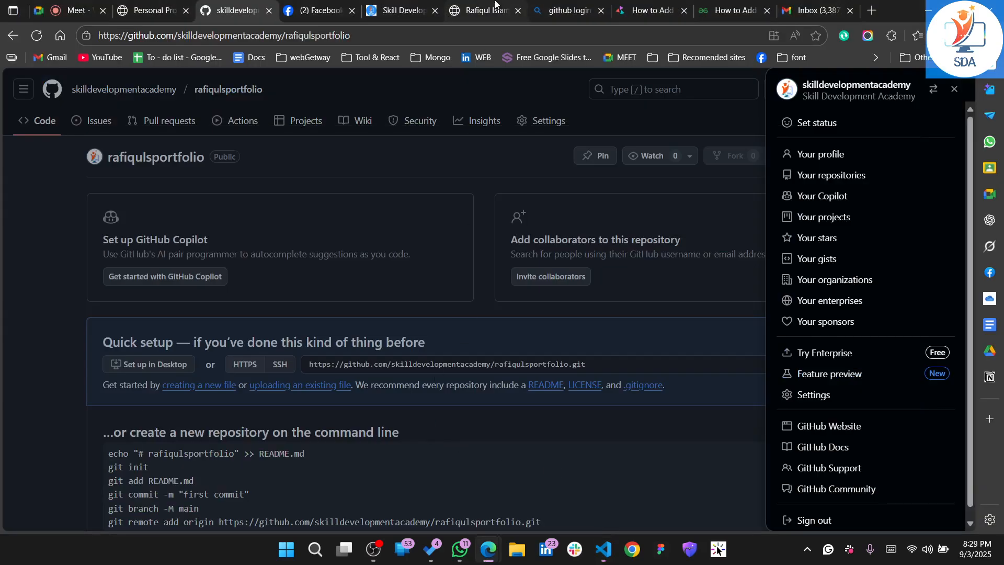
pyautogui.click(808, 9)
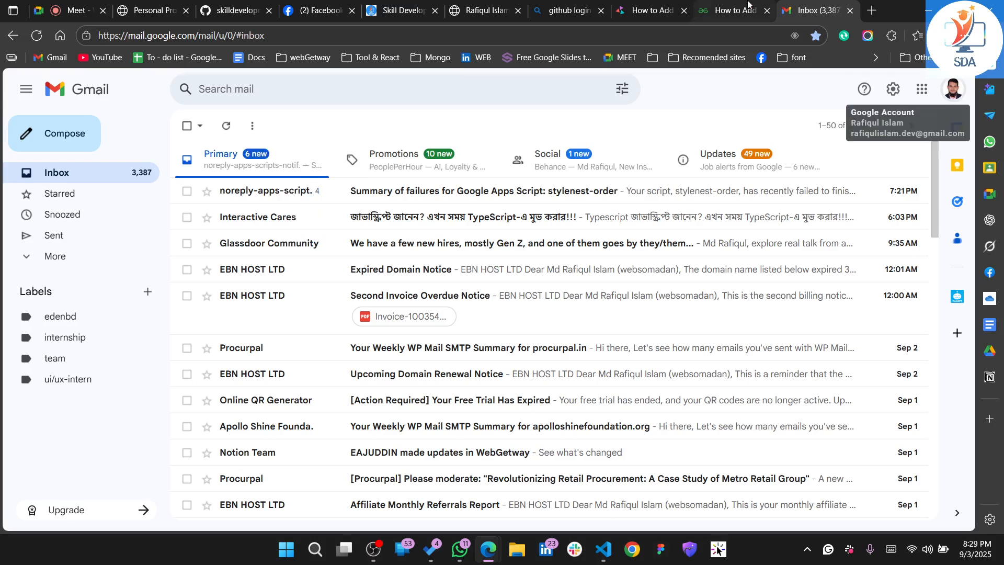
pyautogui.click(747, 6)
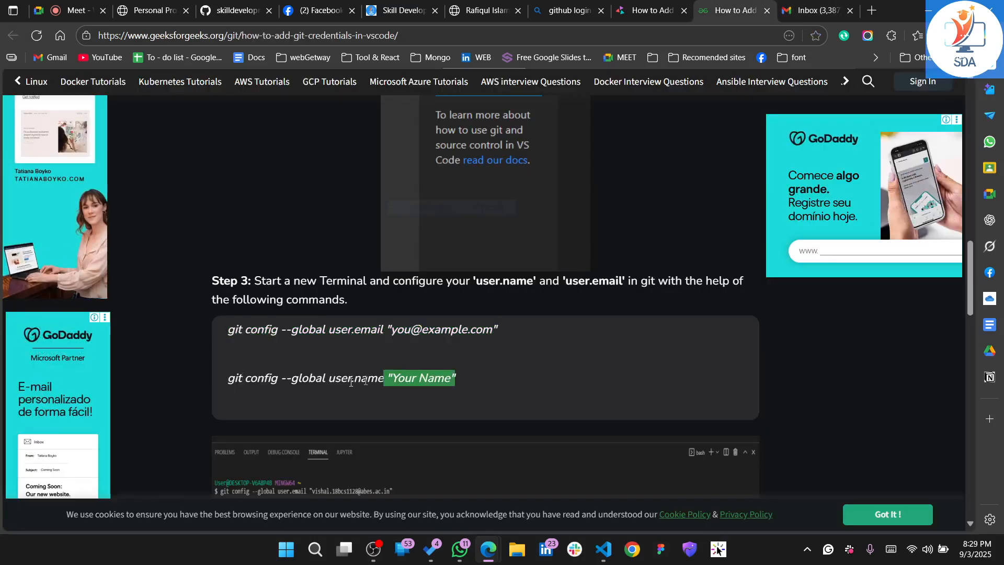
pyautogui.tripleClick(227, 381)
pyautogui.hotkey('ctrl', 'c')
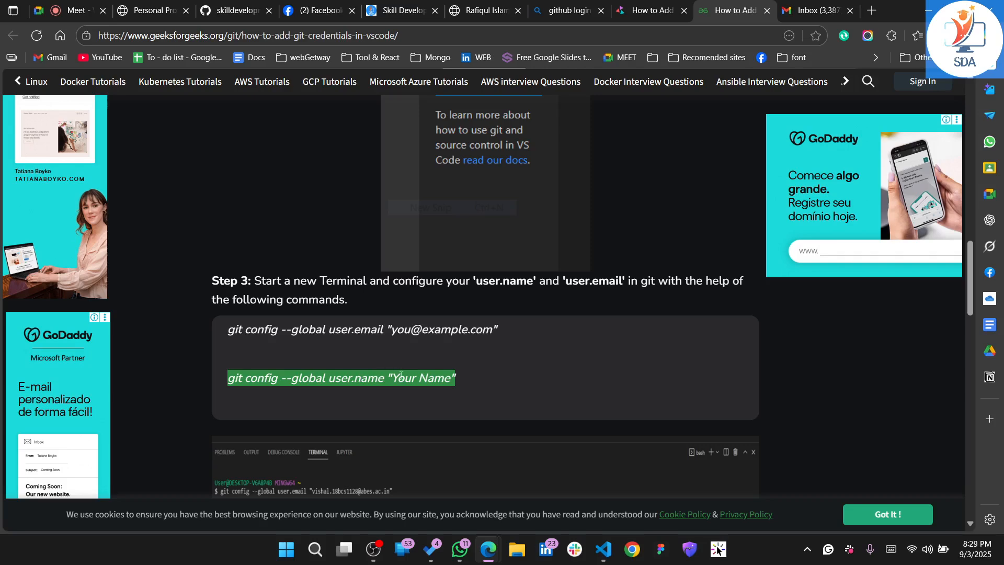
pyautogui.hotkey('alt', 'Tab')
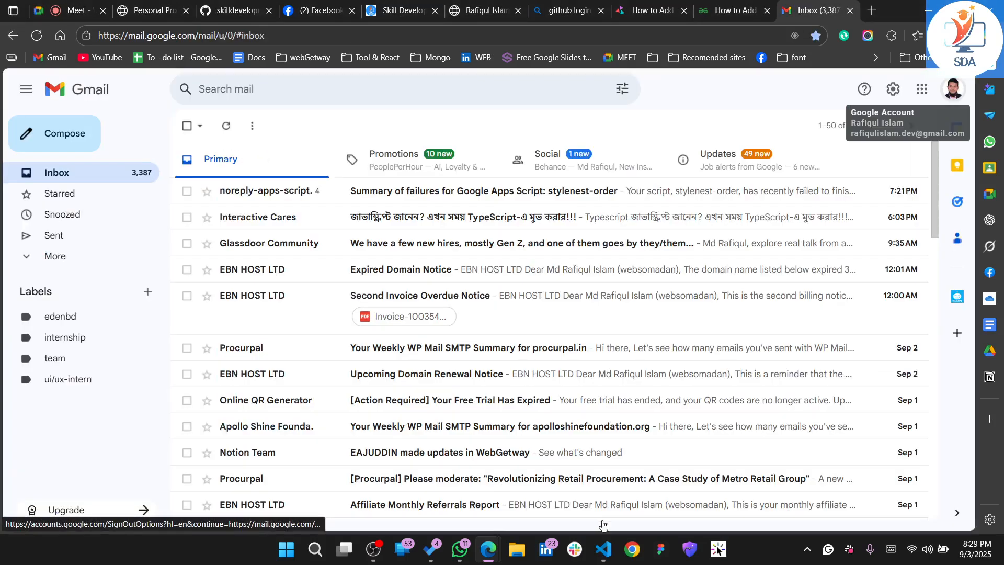
pyautogui.moveTo(603, 548)
pyautogui.click(590, 481)
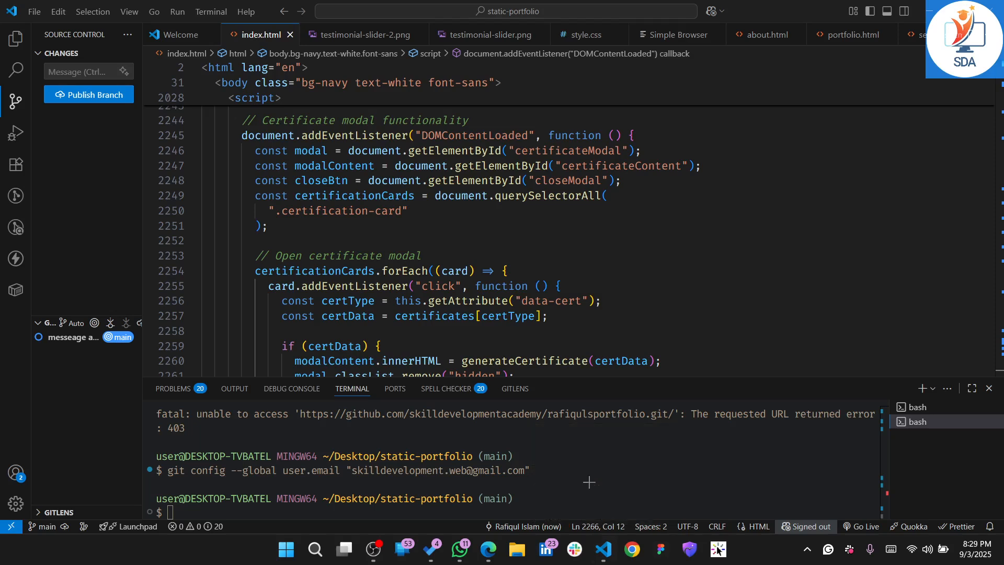
pyautogui.hotkey('ctrl', 'v')
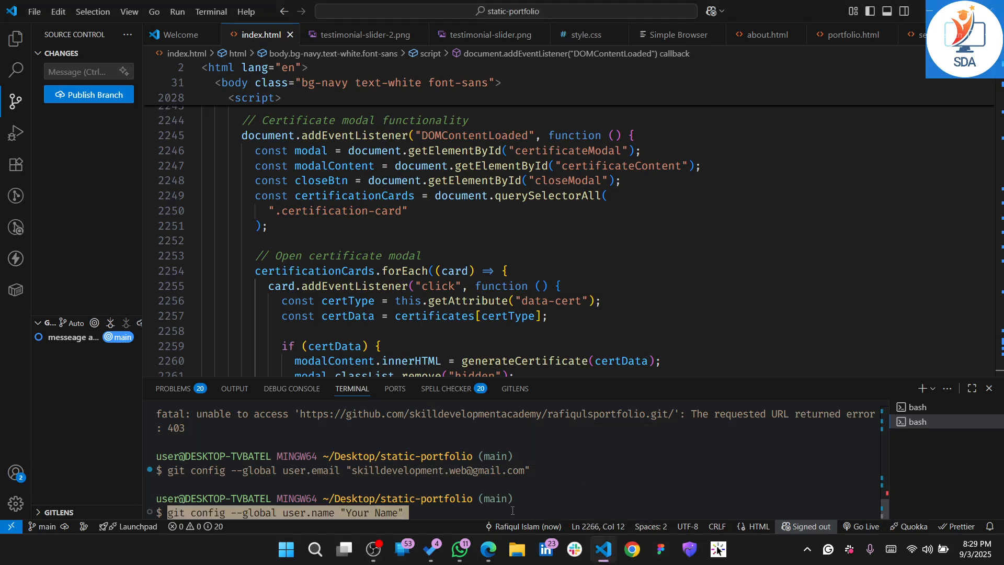
# Replace the placeholder name with skilldevelopmentacademy, copied from the GitHub repository's URL, and run the git config --global user.name command
pyautogui.press('Left')
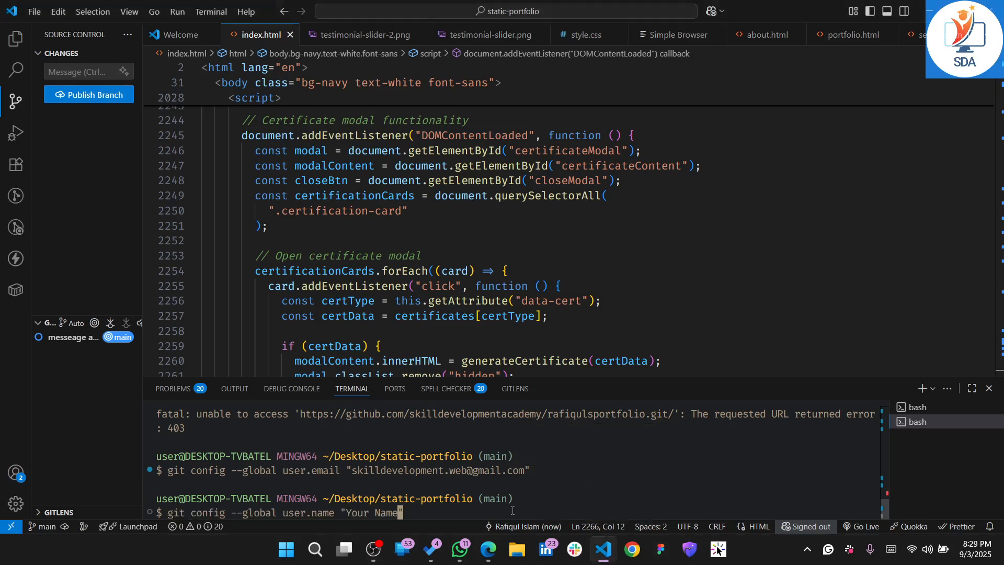
pyautogui.press('BackSpace')
pyautogui.press('BackSpace')
pyautogui.press('BackSpace')
pyautogui.press('BackSpace')
pyautogui.press('BackSpace')
pyautogui.press('BackSpace')
pyautogui.press('BackSpace')
pyautogui.press('BackSpace')
pyautogui.press('BackSpace')
pyautogui.hotkey('alt', 'Tab')
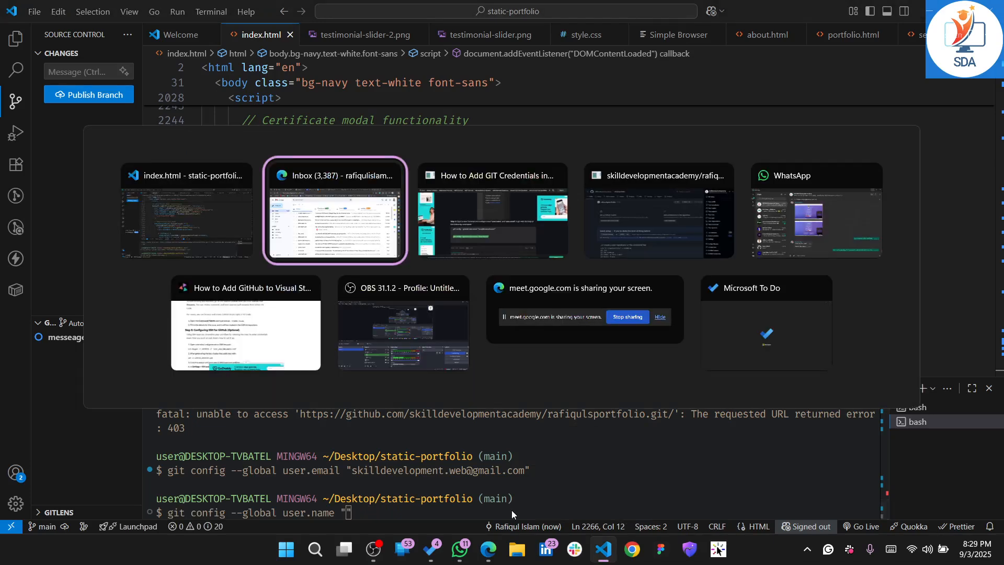
pyautogui.hotkey('alt', 'Tab')
pyautogui.hotkey('alt', 'Tab')
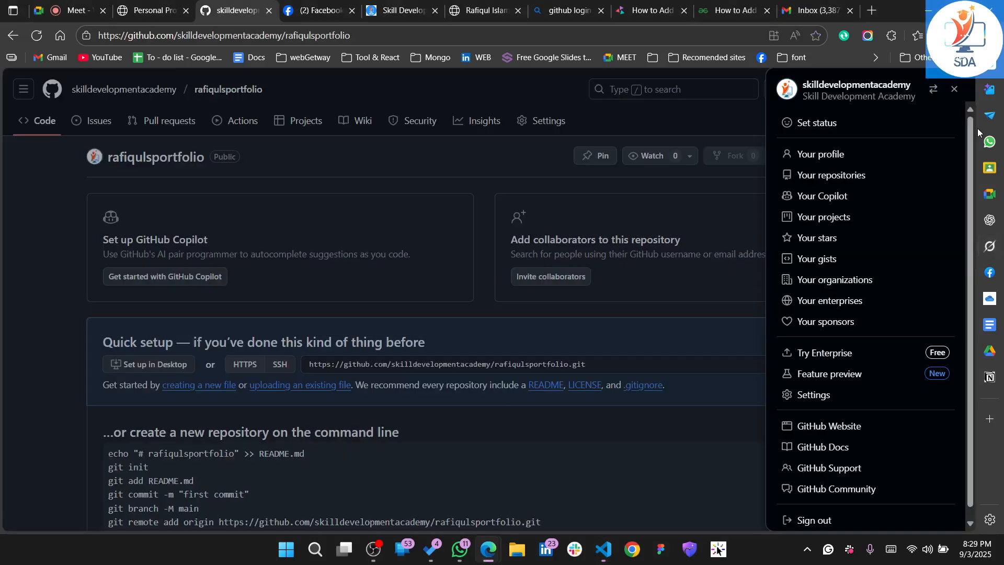
pyautogui.click(954, 91)
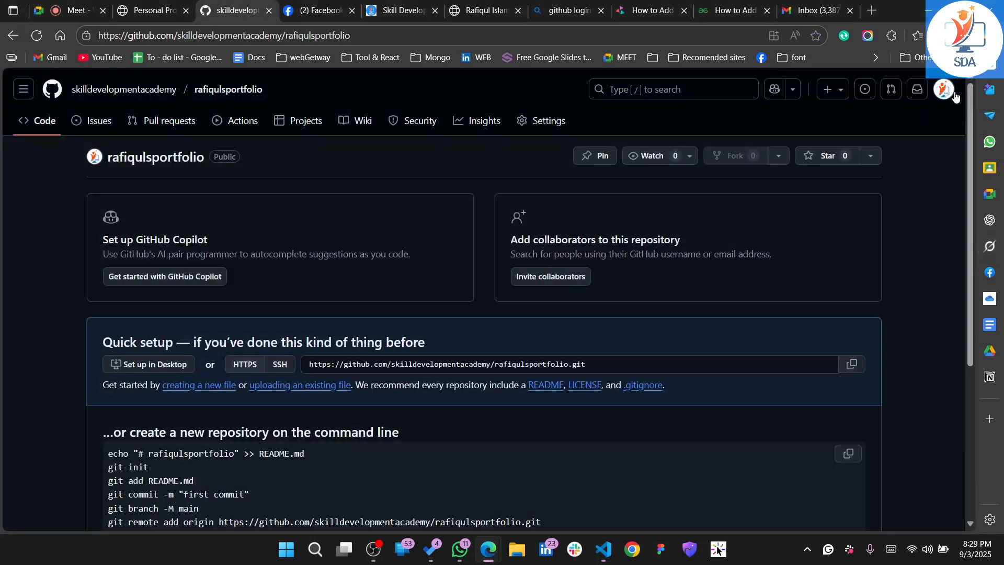
pyautogui.click(952, 91)
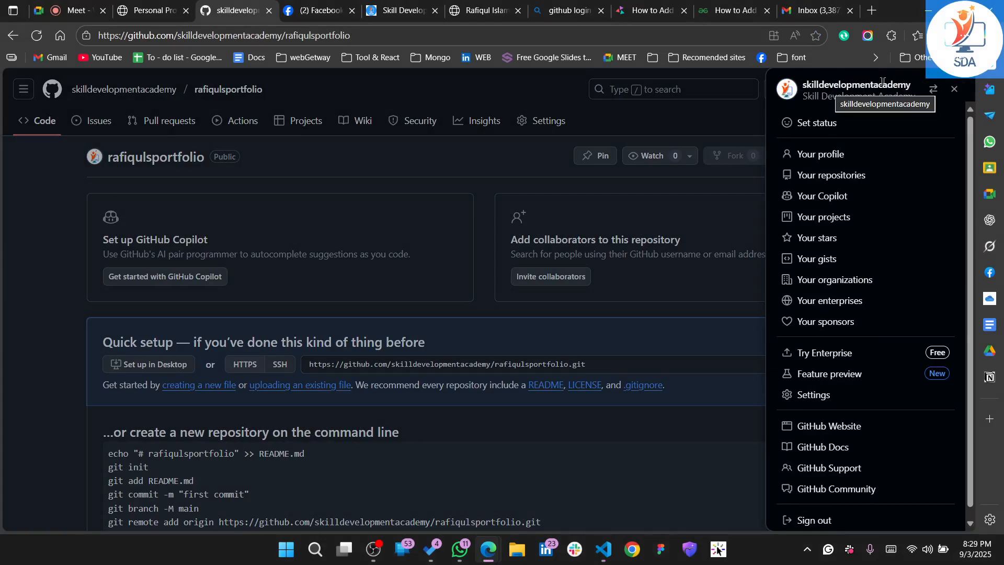
pyautogui.doubleClick(264, 37)
pyautogui.hotkey('ctrl', 'c')
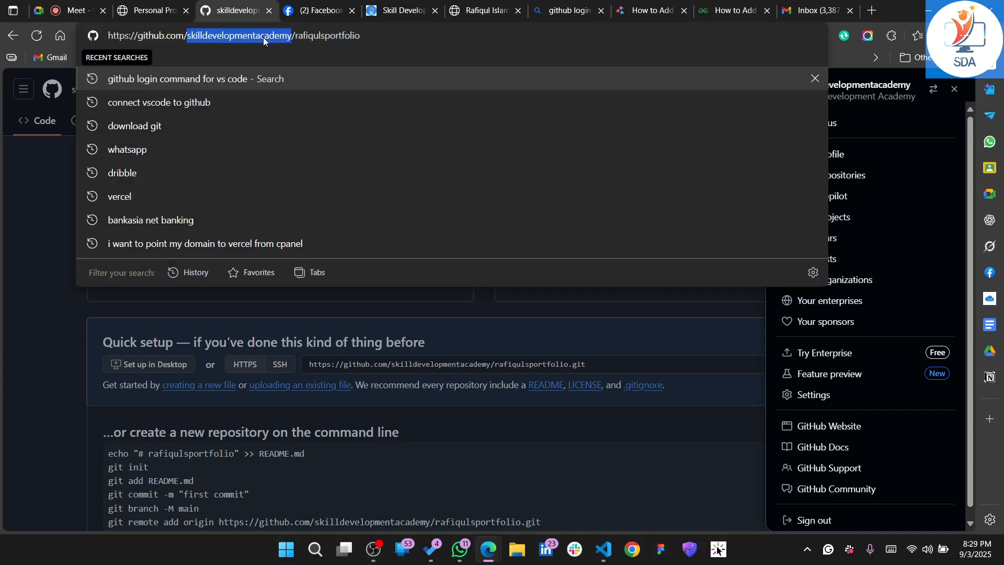
pyautogui.click(601, 553)
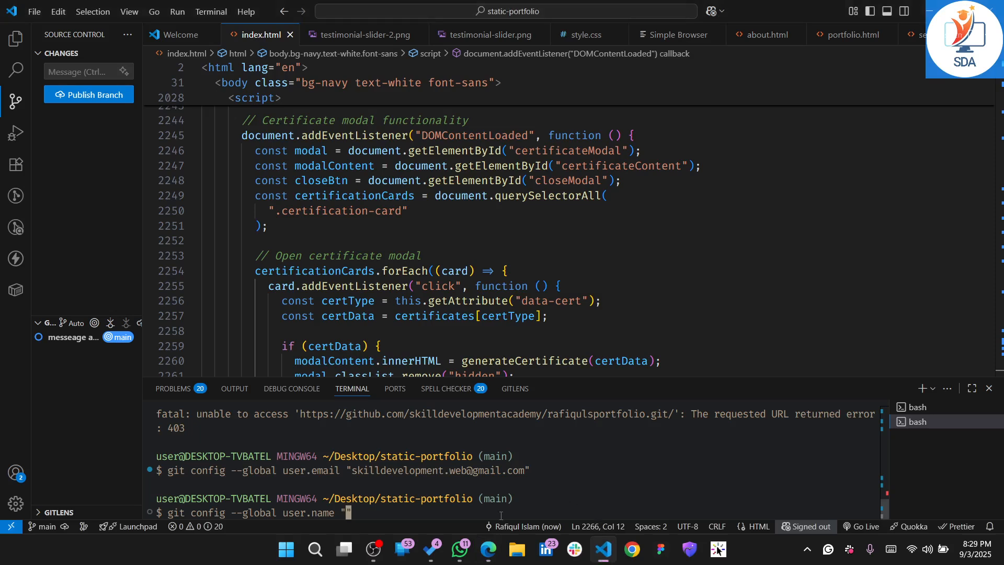
pyautogui.hotkey('ctrl', 'v')
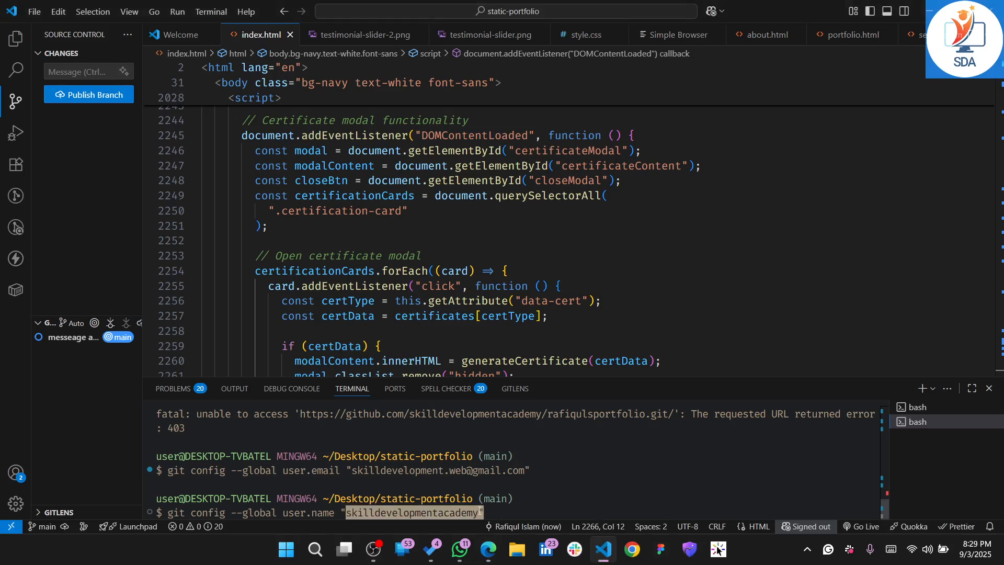
pyautogui.press('Right')
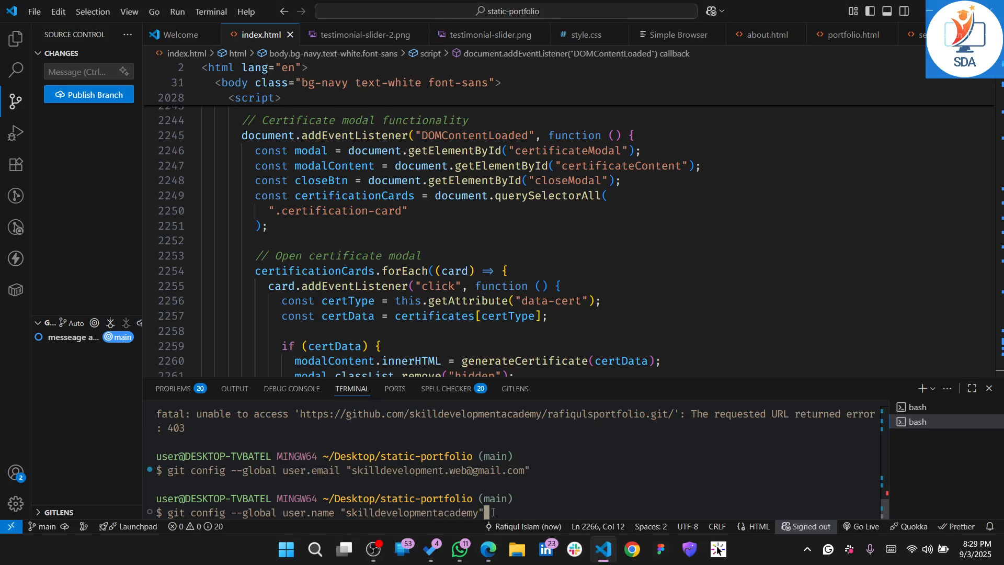
pyautogui.press('Return')
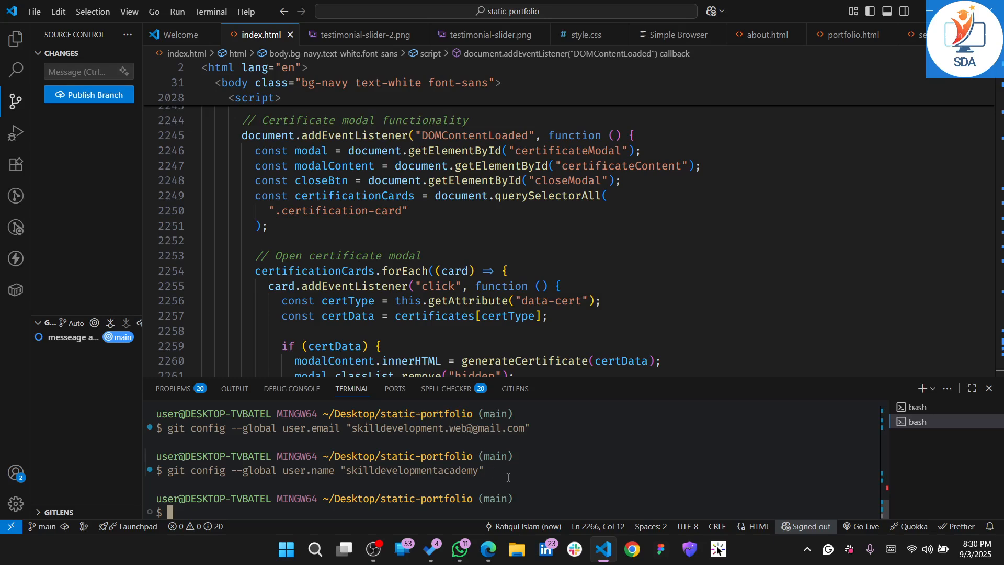
# Review Step 4 of the GeeksForGeeks article, highlighting its git config --global --list command and examining the example output
pyautogui.hotkey('alt', 'Tab')
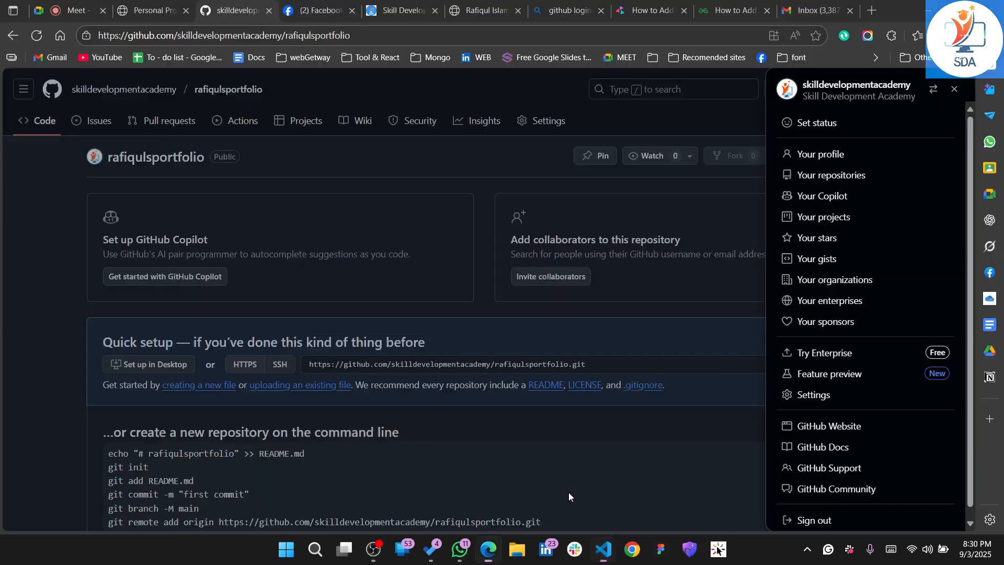
pyautogui.hotkey('alt', 'Tab')
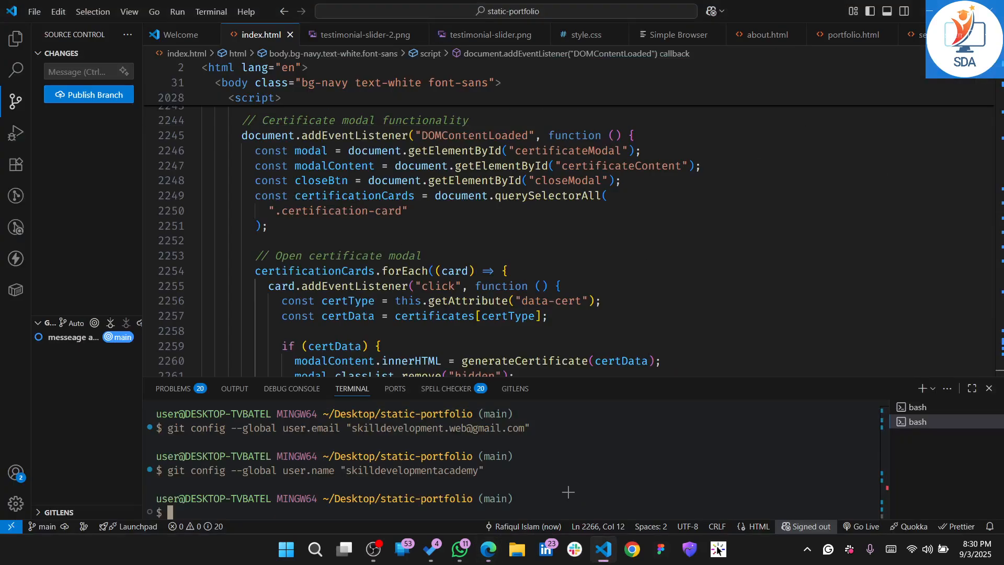
pyautogui.hotkey('alt', 'Tab')
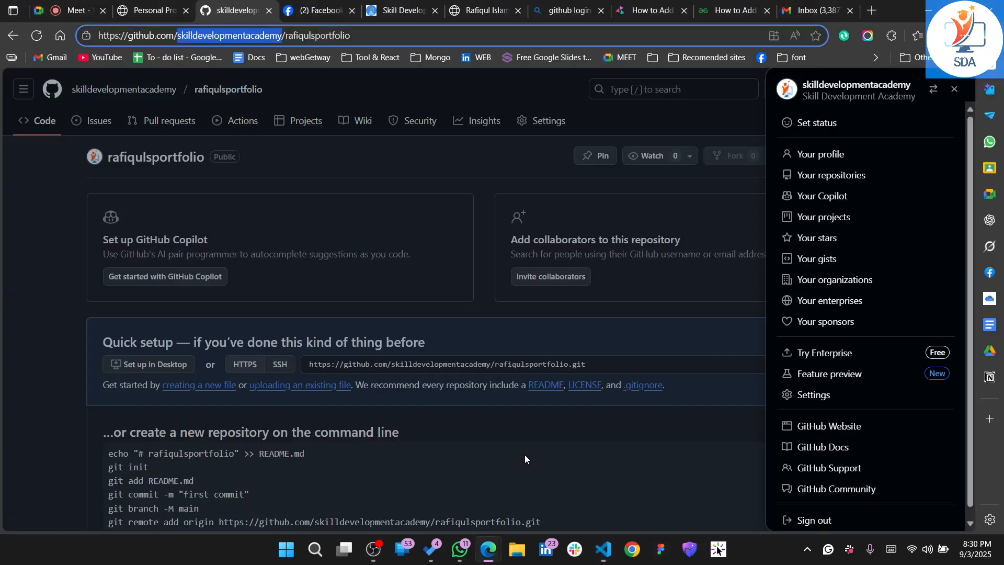
pyautogui.click(730, 14)
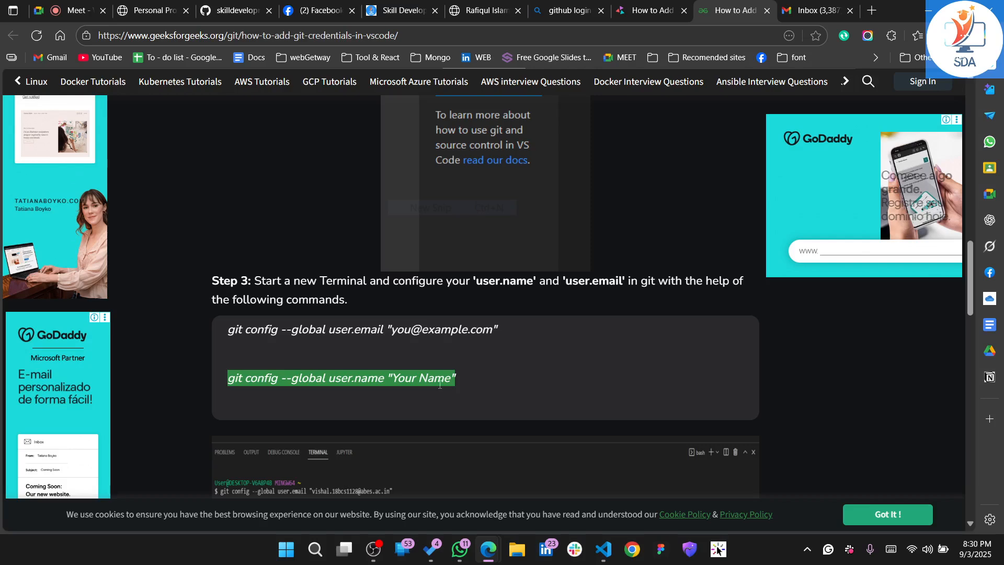
pyautogui.scroll(-5, 439, 384)
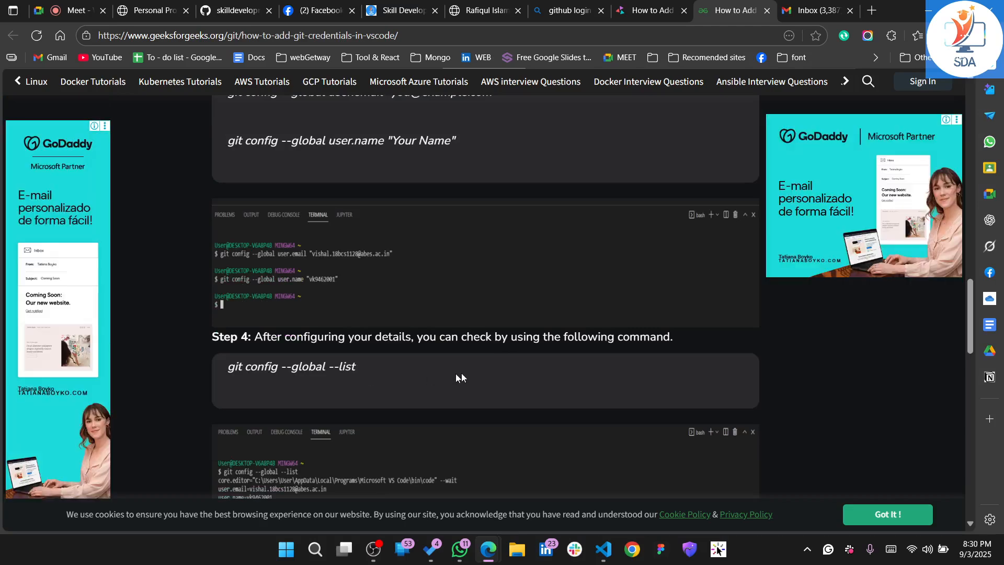
pyautogui.moveTo(367, 375); pyautogui.dragTo(230, 371)
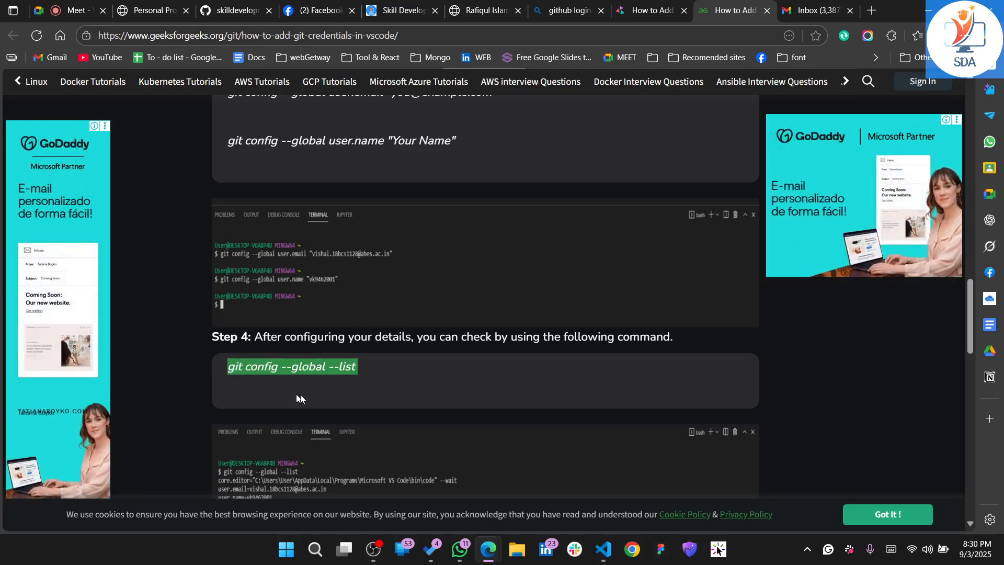
pyautogui.click(350, 403)
pyautogui.scroll(-2, 350, 403)
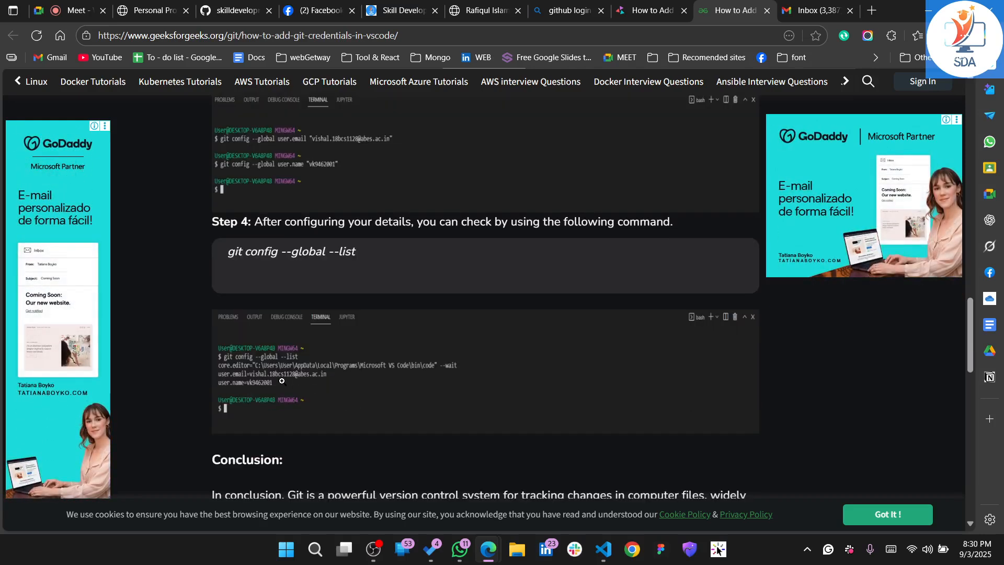
# Try to paste the git config --global --list command from the clipboard history at the VS Code terminal prompt
pyautogui.scroll(-2, 294, 378)
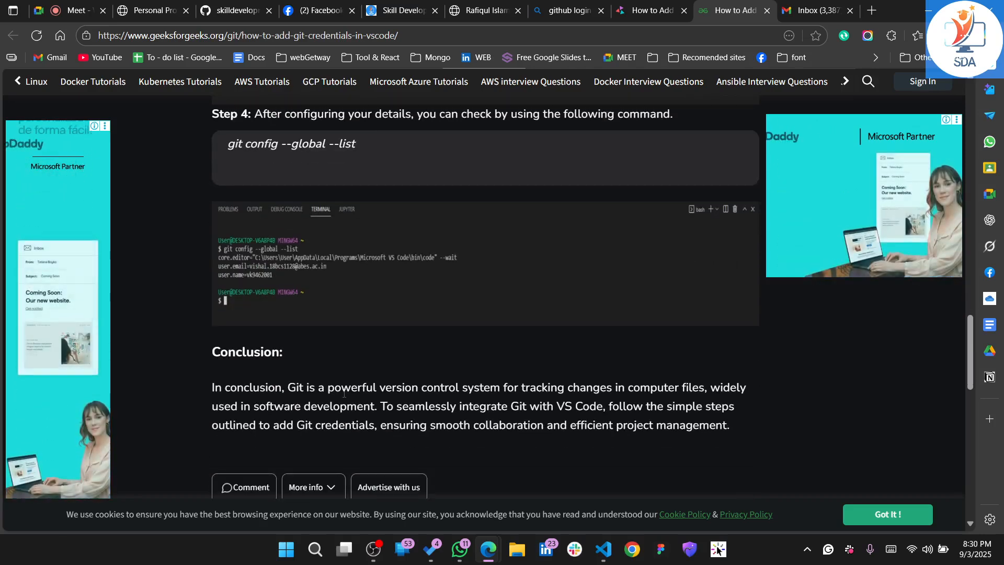
pyautogui.hotkey('ctrl', '3')
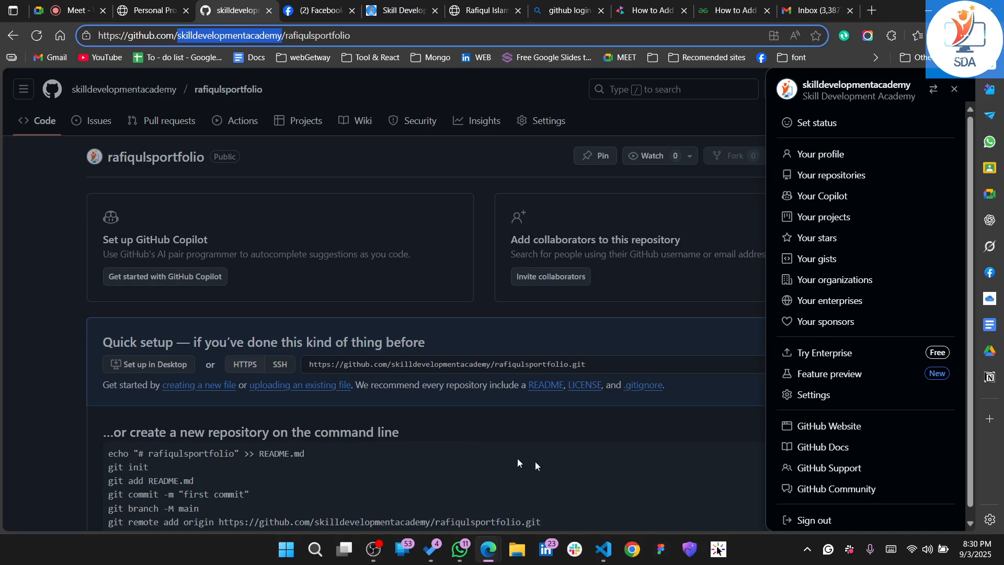
pyautogui.click(604, 549)
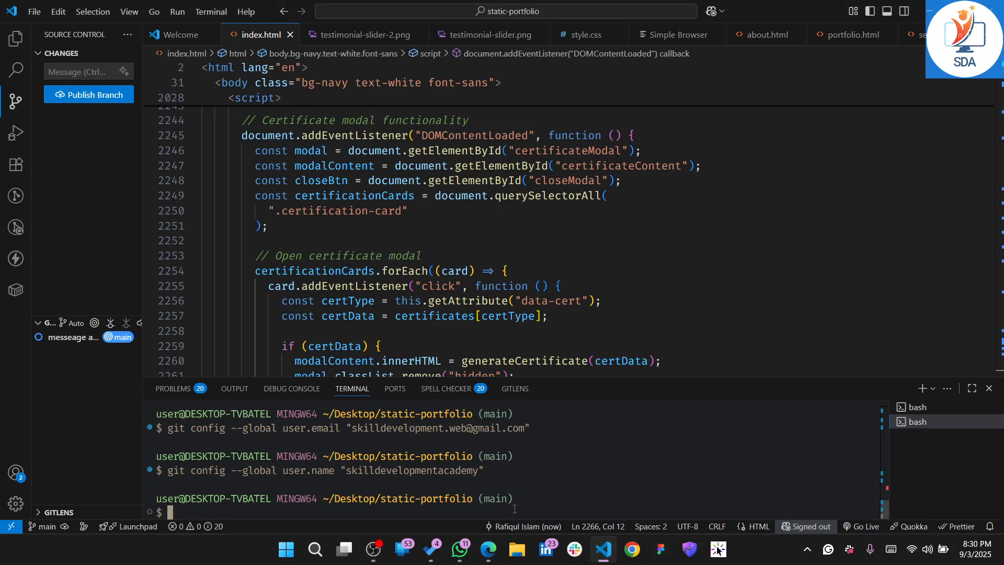
pyautogui.press('super+v')
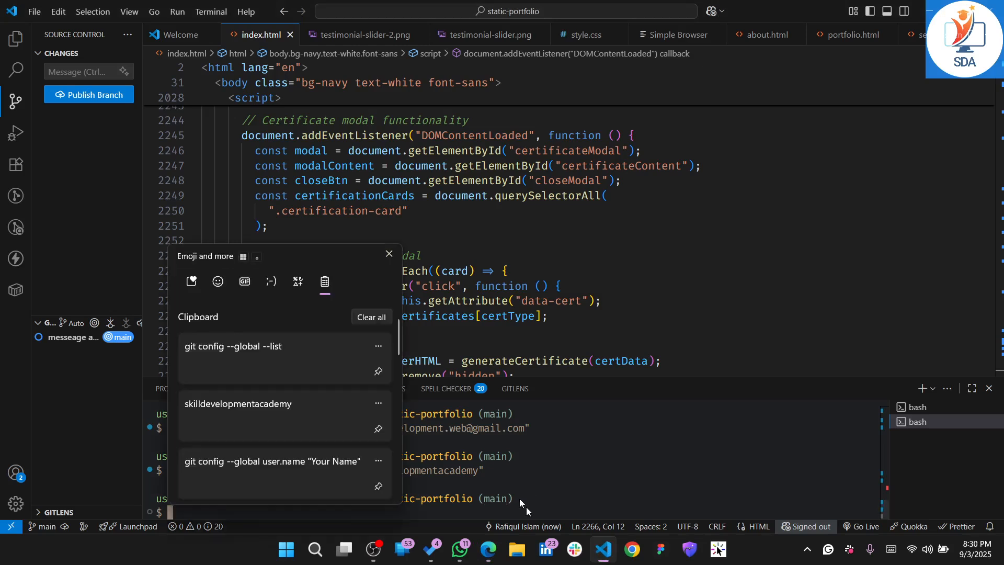
pyautogui.click(296, 362)
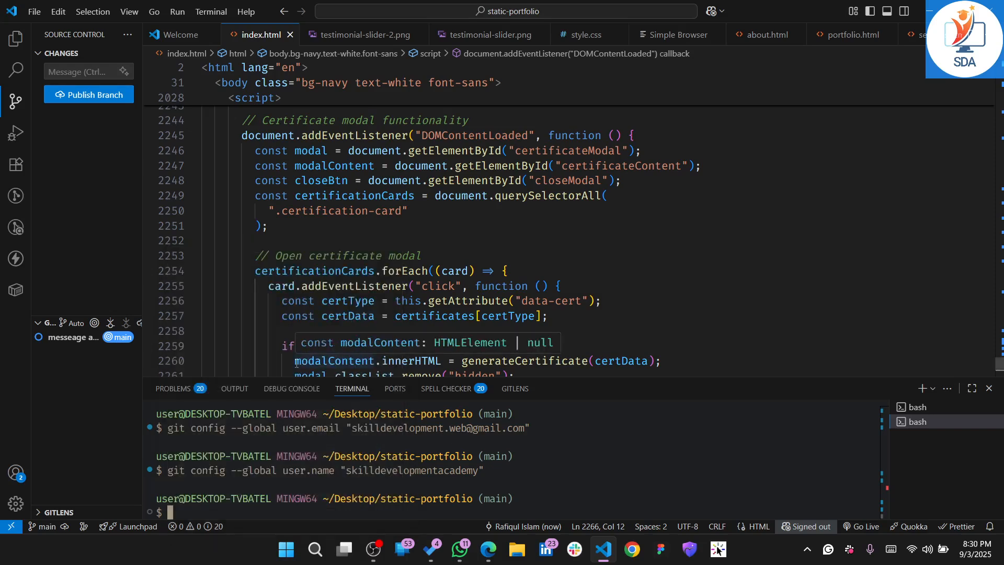
pyautogui.tripleClick(539, 478)
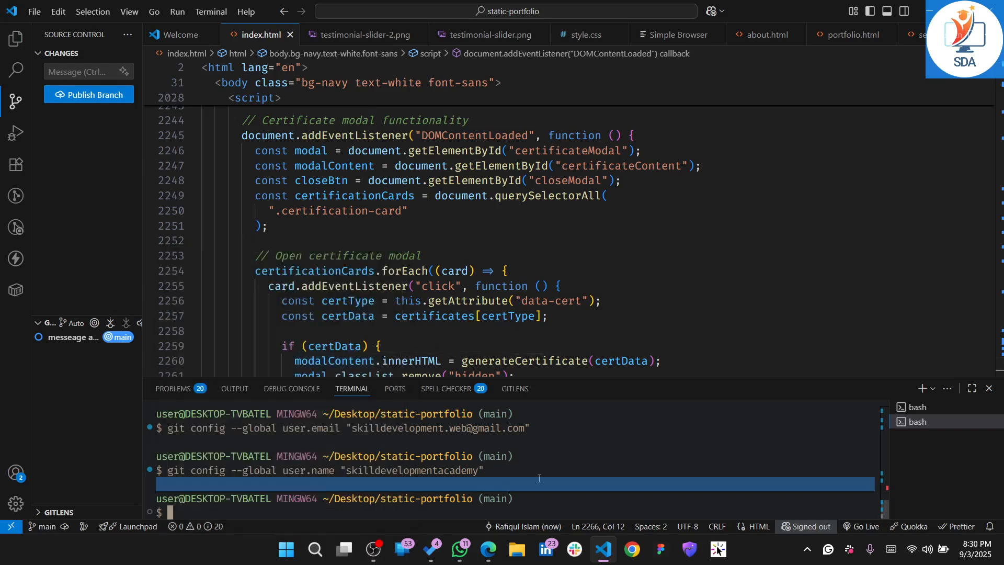
pyautogui.click(538, 478)
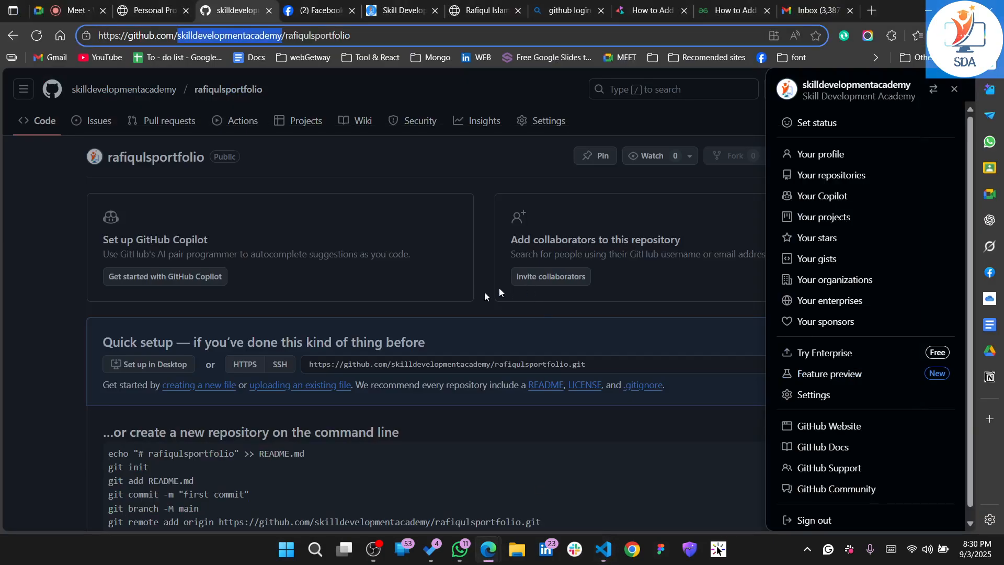
# Copy the git config --global --list command from Step 4 of the GeeksForGeeks article and return to the VS Code terminal prompt
pyautogui.click(734, 6)
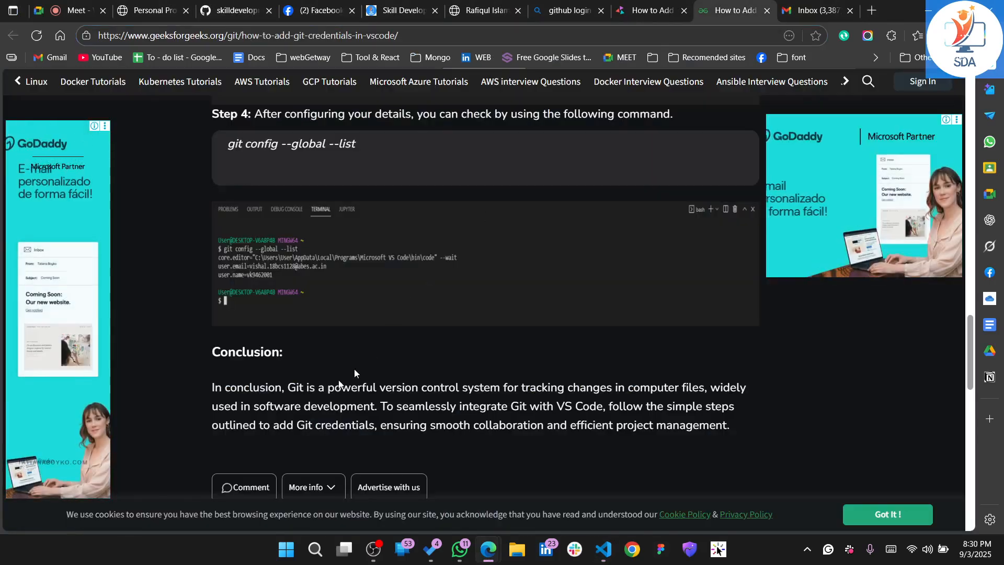
pyautogui.scroll(2, 287, 342)
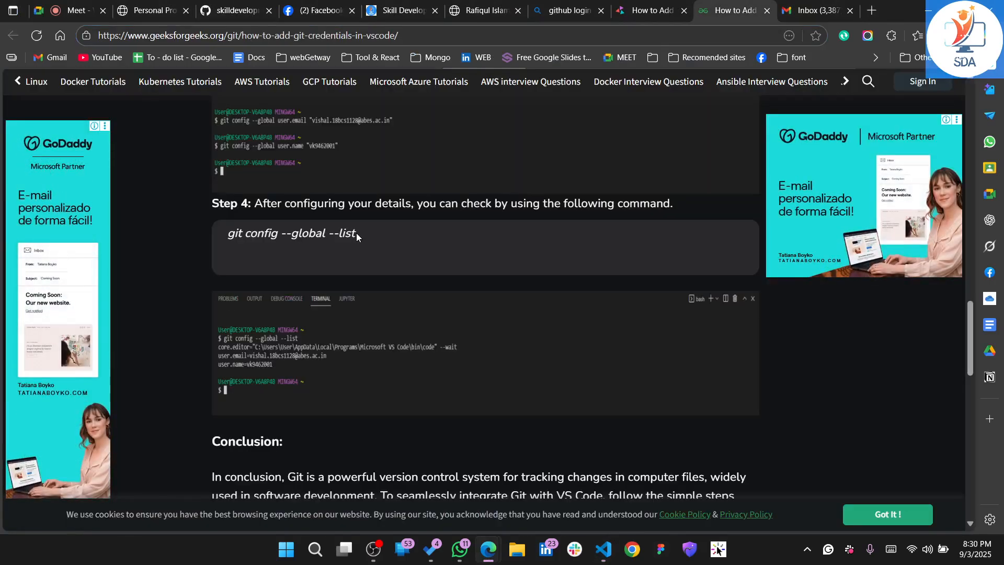
pyautogui.tripleClick(225, 237)
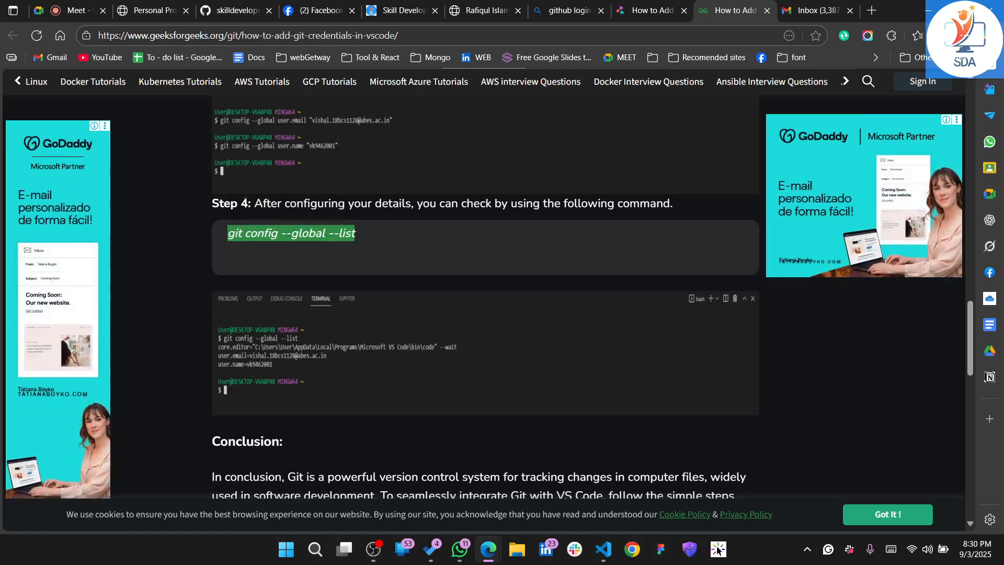
pyautogui.hotkey('alt', 'Tab')
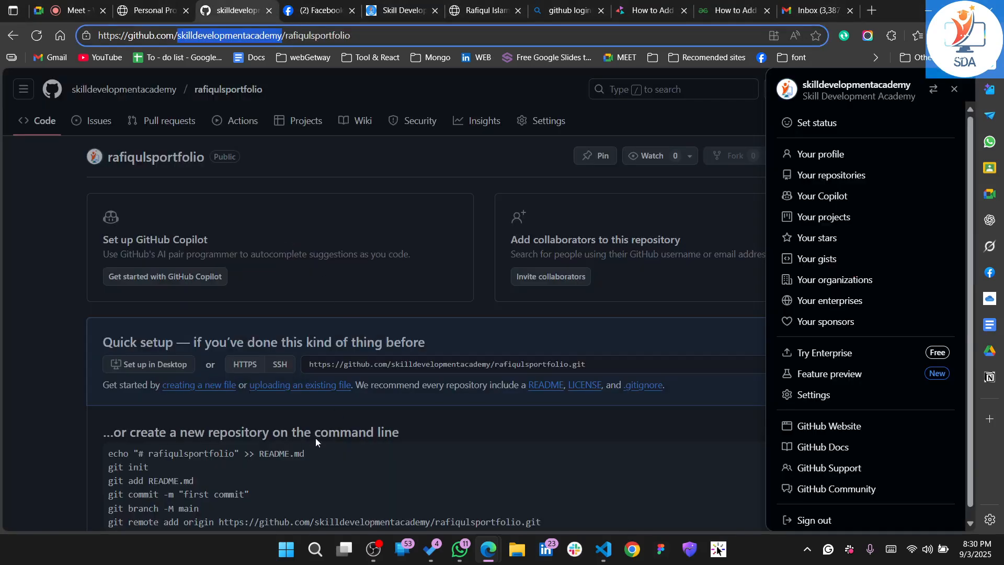
pyautogui.click(604, 558)
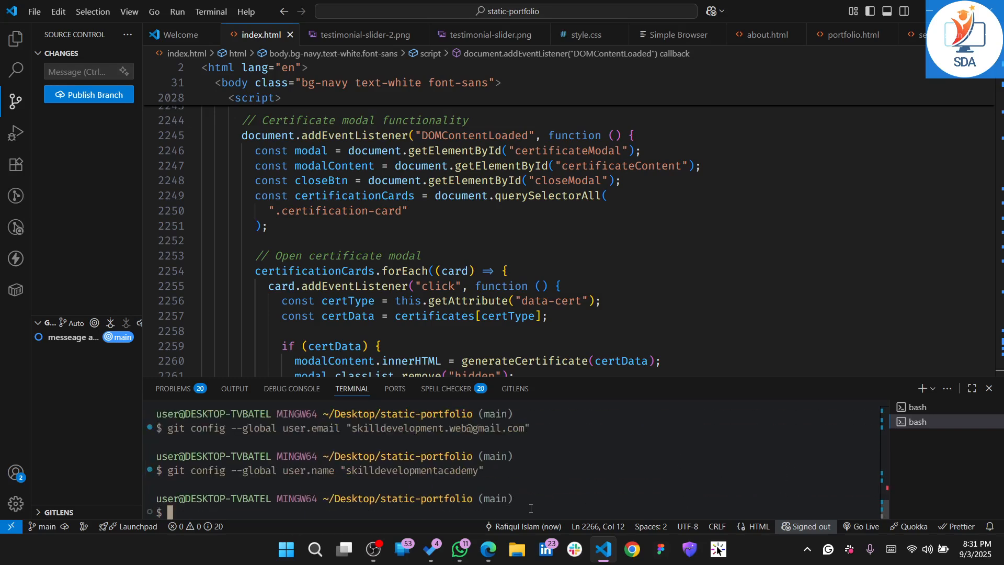
pyautogui.doubleClick(388, 514)
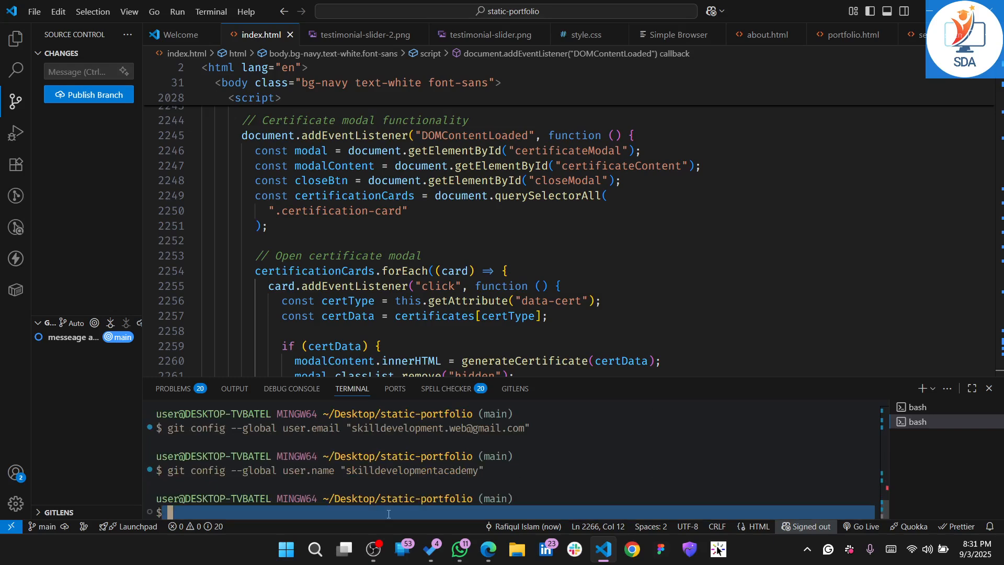
pyautogui.click(389, 514)
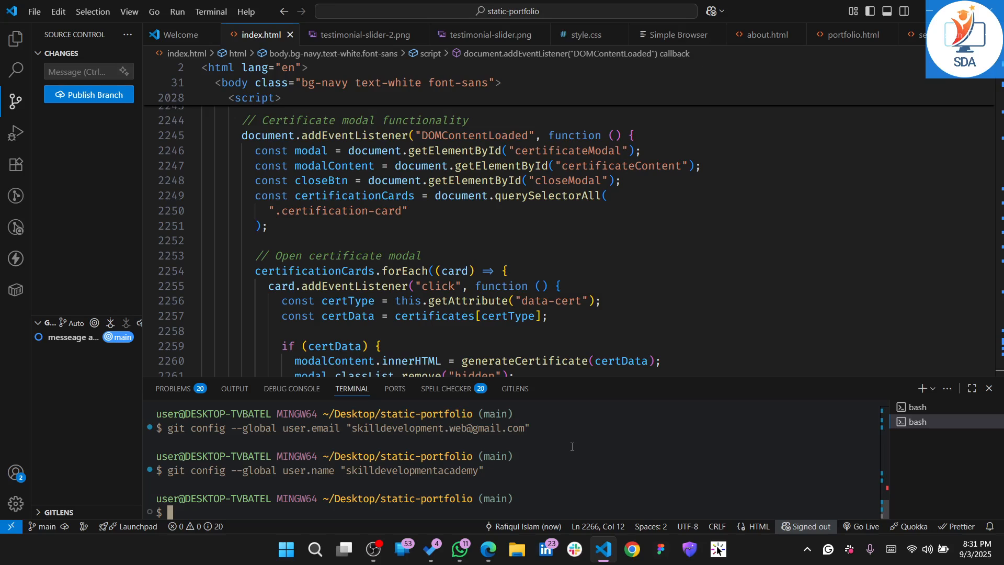
# Open a new bash terminal and kill the first bash session in the terminal list
pyautogui.click(917, 392)
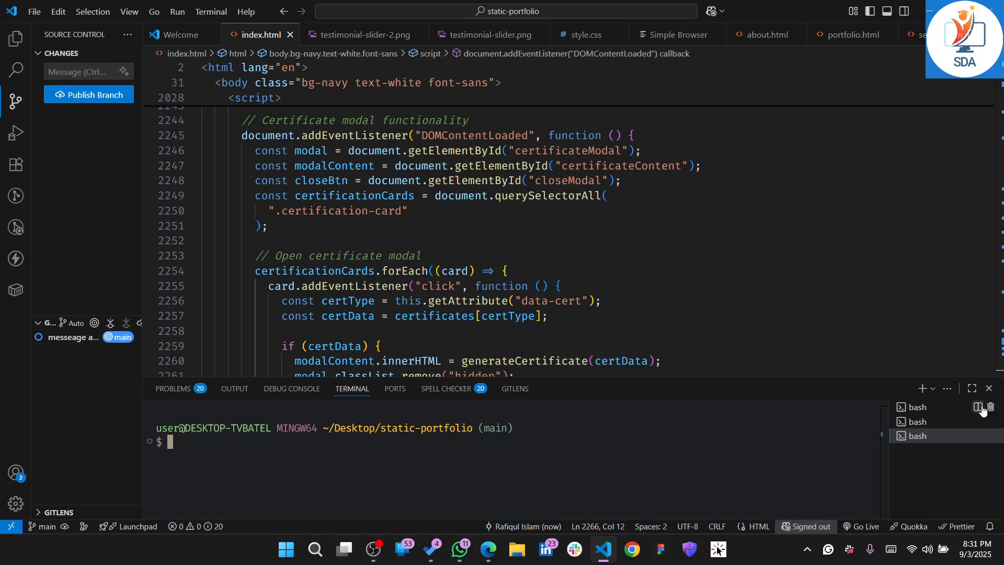
pyautogui.click(934, 412)
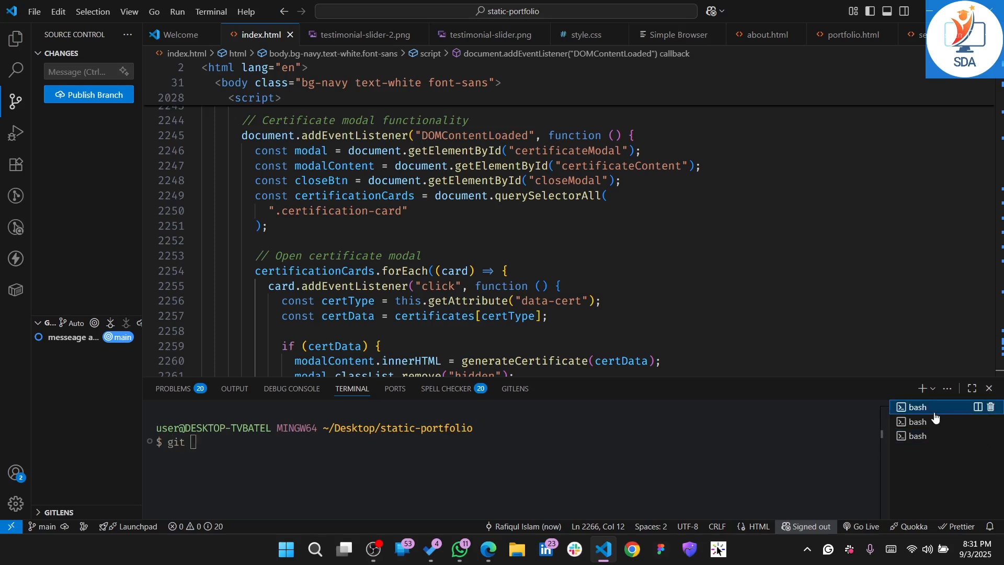
pyautogui.click(991, 407)
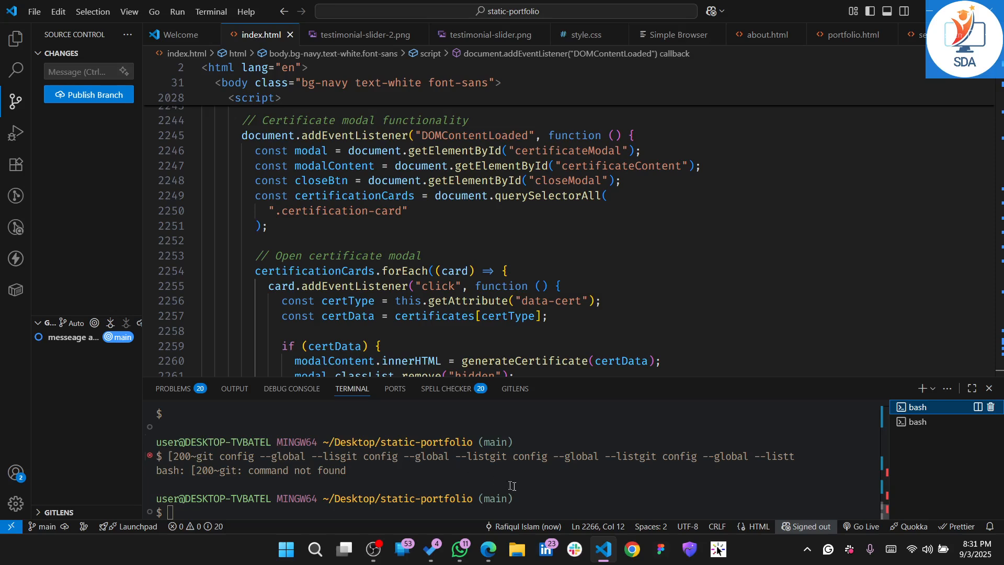
# Paste and run git config --global --list in the bash terminal, and copy the user.email and user.name lines of its output
pyautogui.click(541, 500)
pyautogui.write('git config --global --list')
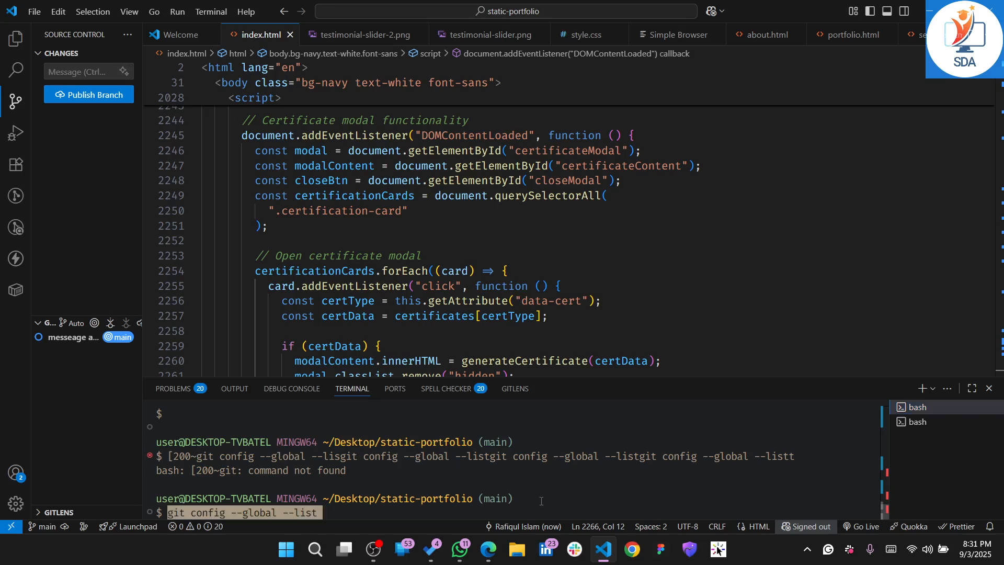
pyautogui.press('Return')
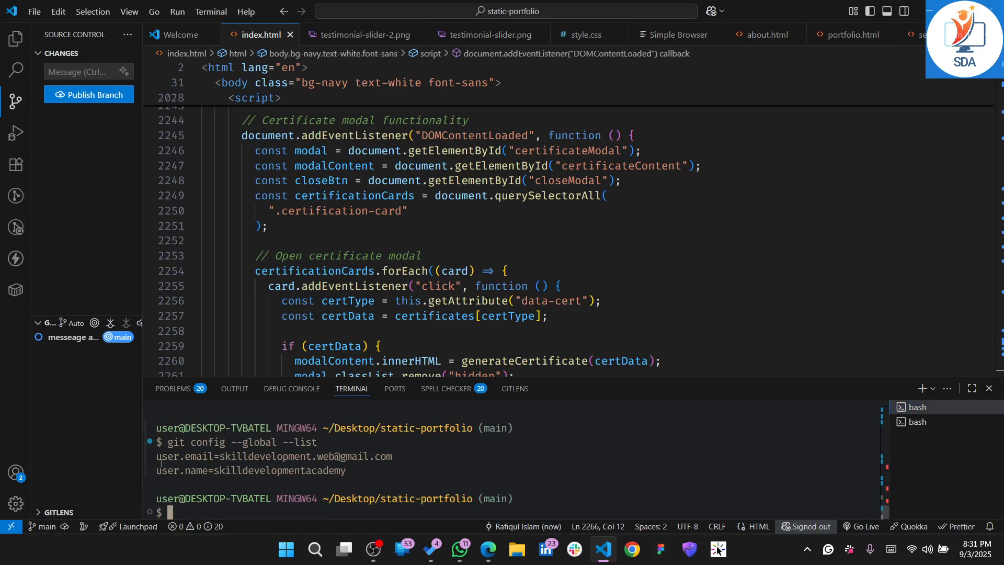
pyautogui.moveTo(159, 457); pyautogui.dragTo(364, 470)
pyautogui.hotkey('ctrl', 'c')
# Check the end of the GeeksForGeeks article for any instructions following Step 4
pyautogui.hotkey('alt', 'Tab')
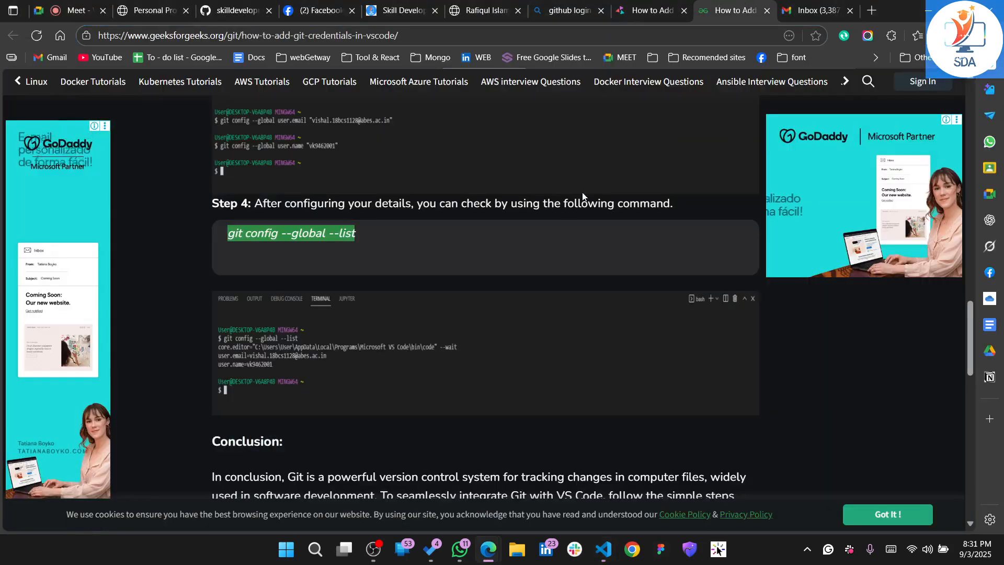
pyautogui.click(732, 11)
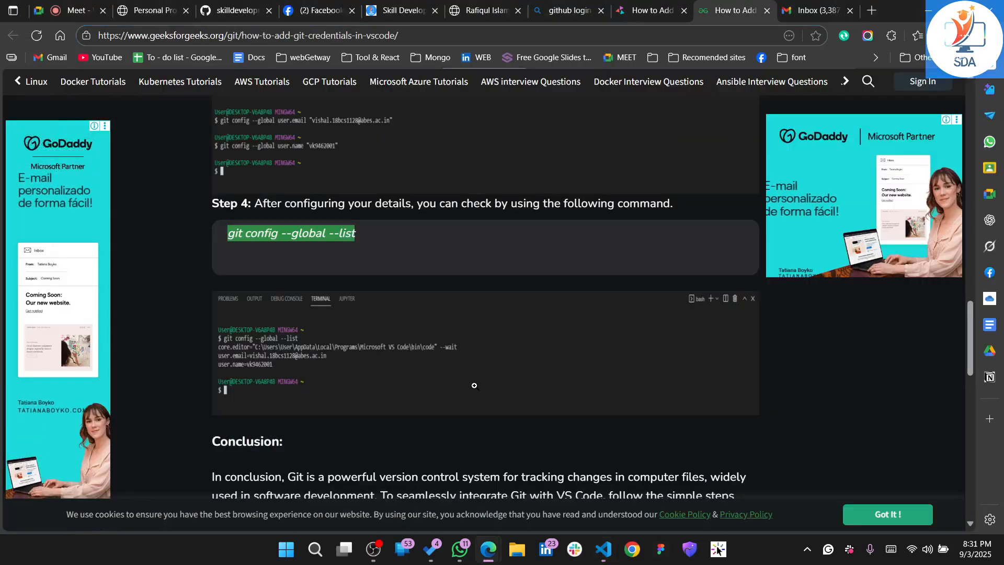
pyautogui.scroll(-4, 474, 385)
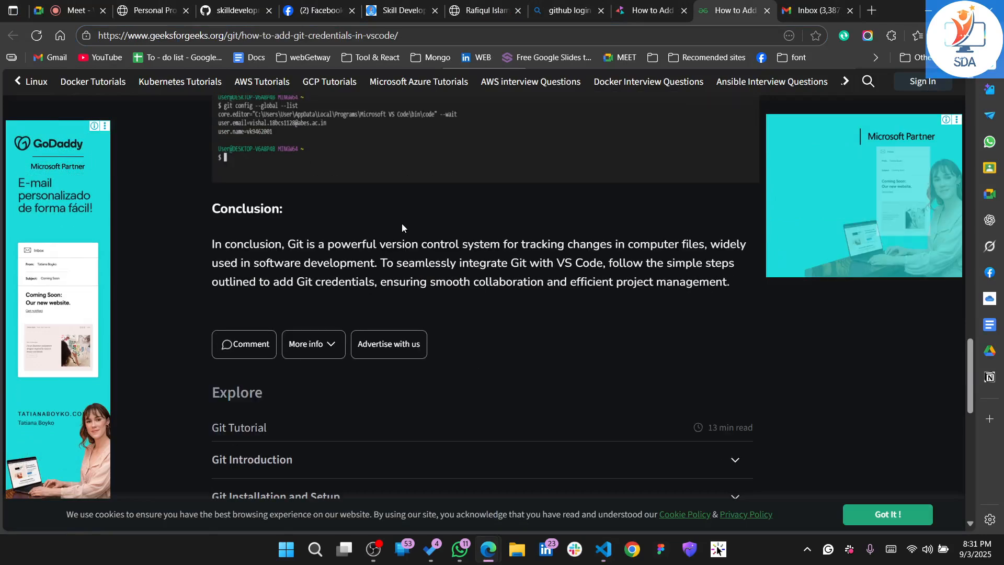
pyautogui.scroll(2, 366, 248)
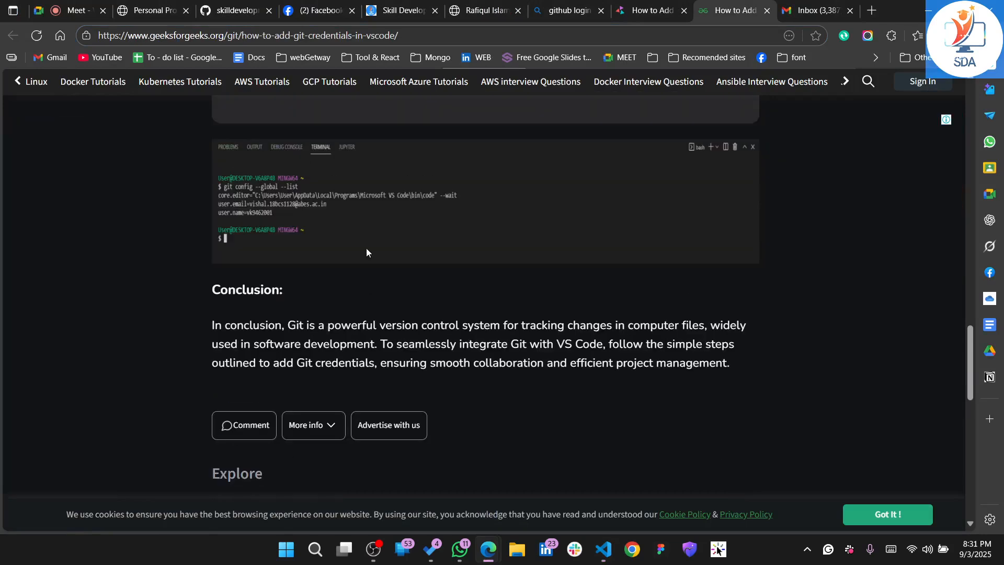
# Select the git remote add origin and git push -u origin main commands on the GitHub portfolio repository's setup page for copying
pyautogui.click(233, 5)
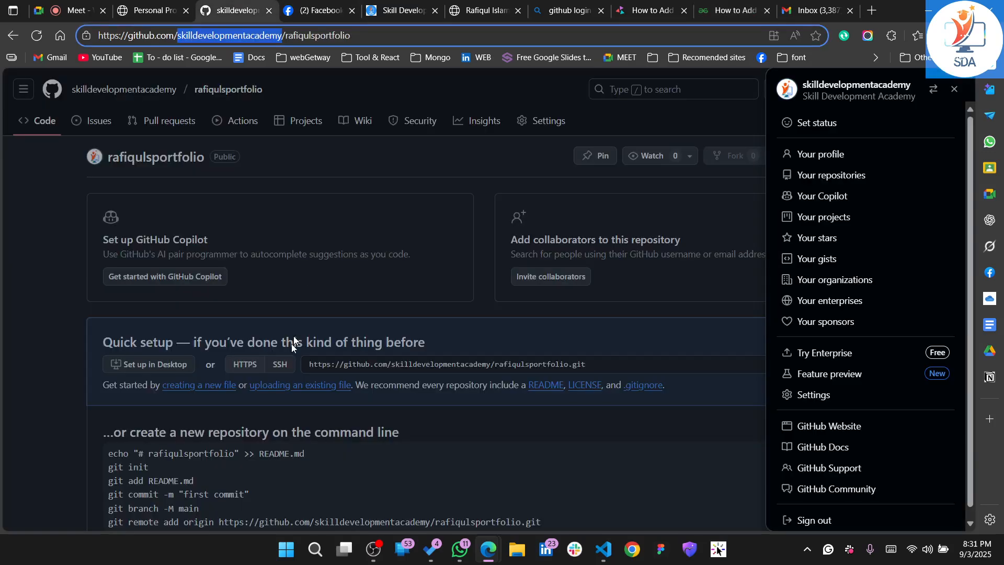
pyautogui.click(227, 448)
pyautogui.scroll(-5, 626, 312)
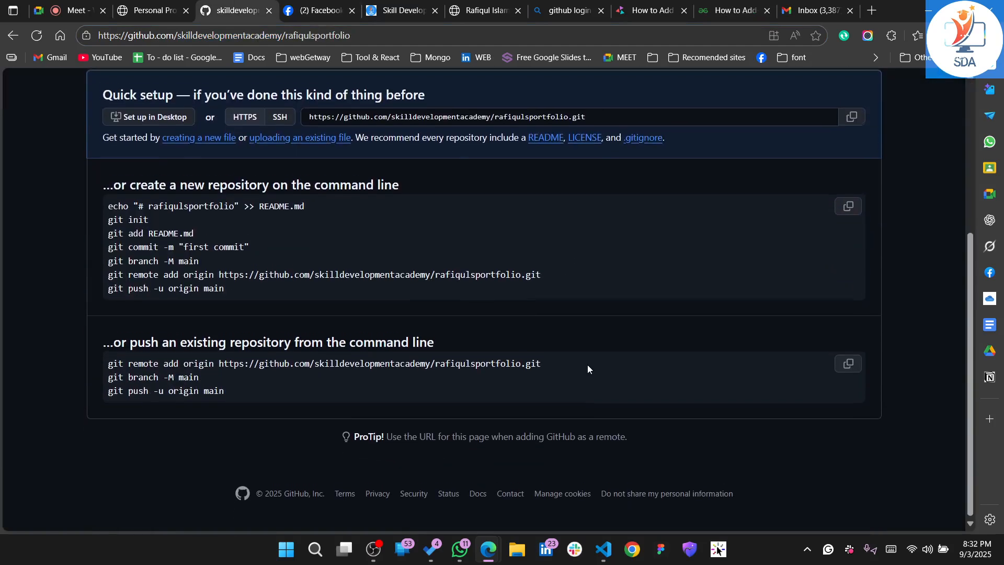
pyautogui.moveTo(109, 278); pyautogui.dragTo(148, 282)
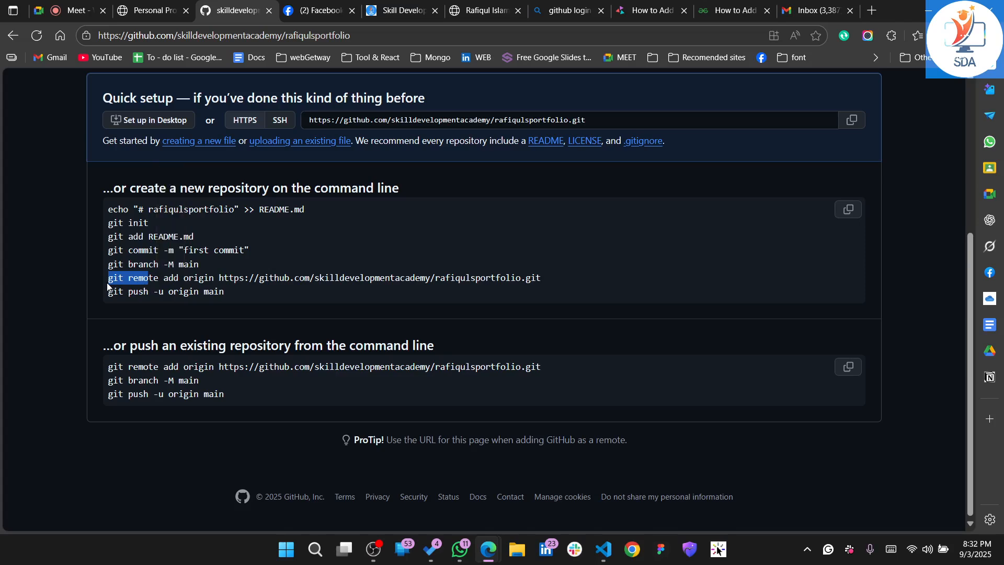
pyautogui.click(110, 282)
pyautogui.moveTo(108, 277); pyautogui.dragTo(246, 293)
pyautogui.hotkey('ctrl', 'c')
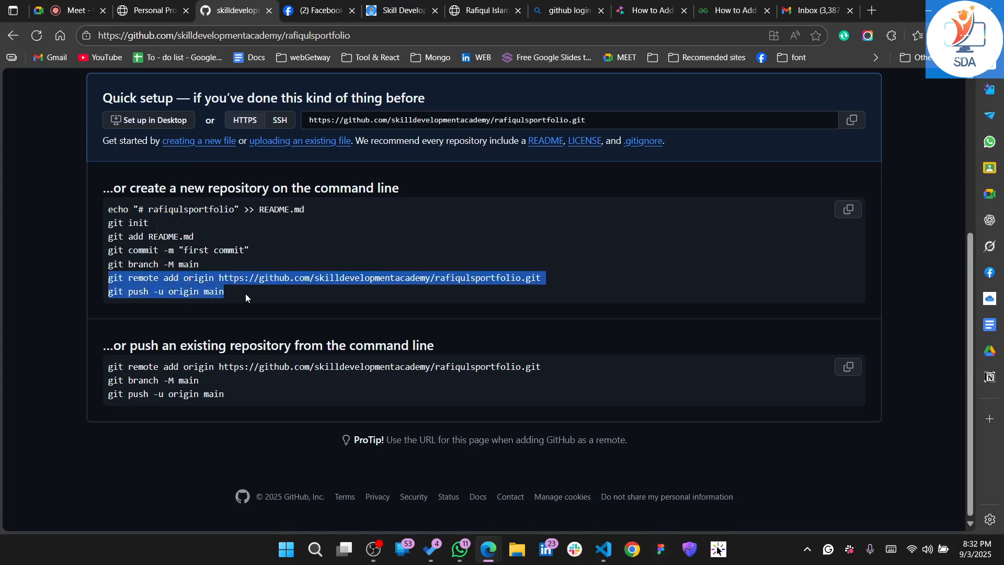
# Switch to VS Code and run the copied git remote add origin and git push -u origin main commands in the terminal
pyautogui.hotkey('alt', 'Tab')
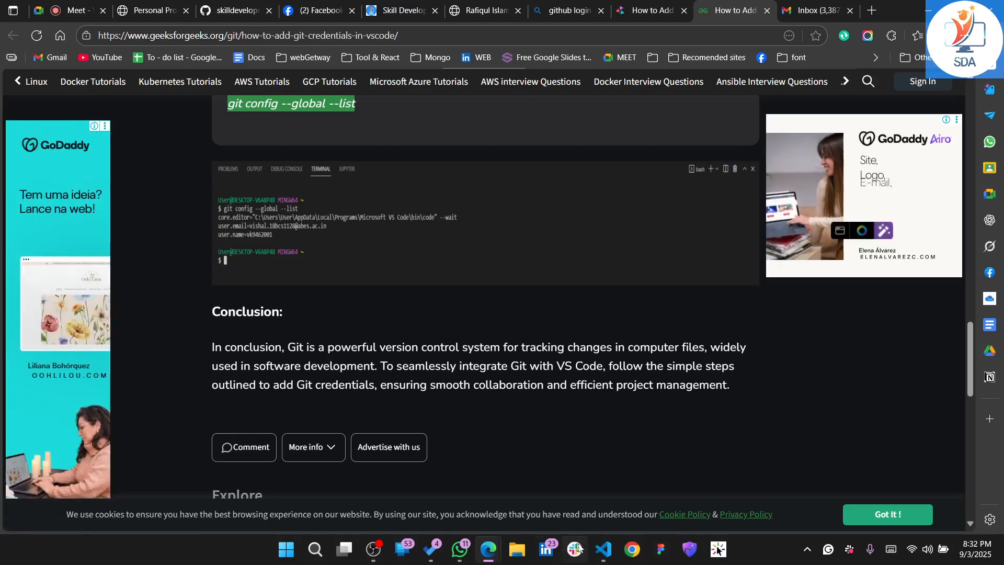
pyautogui.click(603, 549)
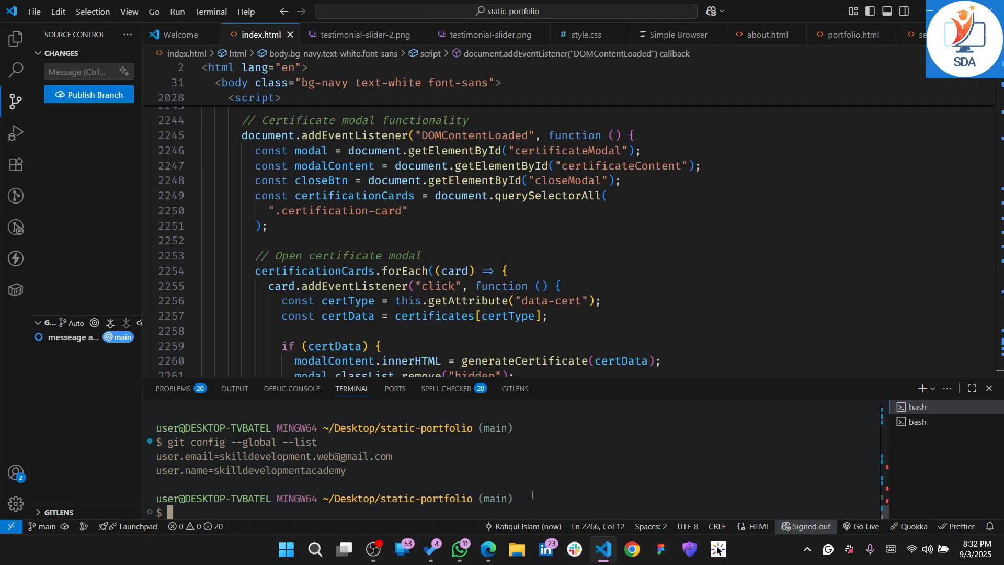
pyautogui.hotkey('ctrl', 'v')
pyautogui.press('Return')
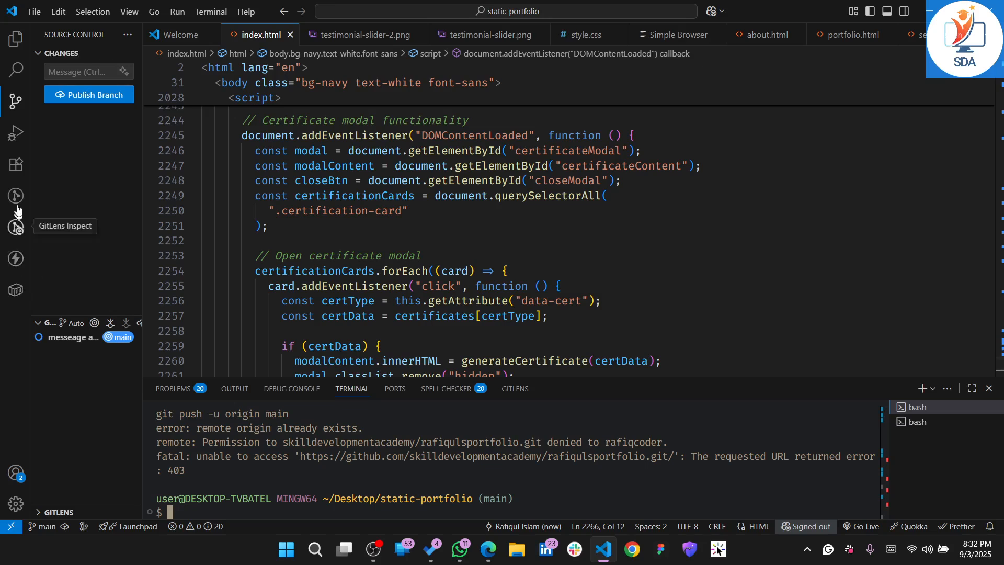
# Browse the installed VS Code extensions and open the details page of the GitHub Copilot extension
pyautogui.click(17, 174)
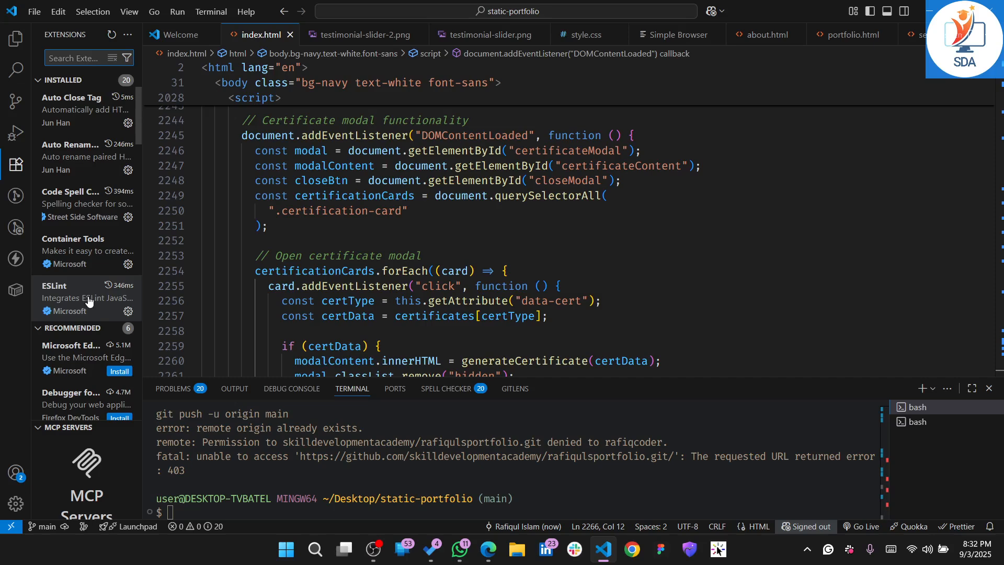
pyautogui.scroll(-3, 73, 408)
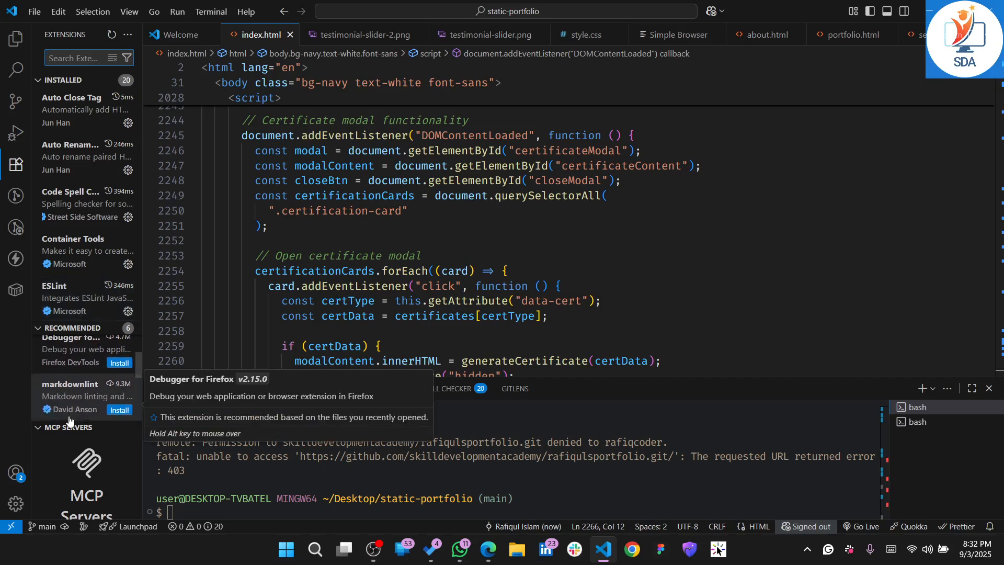
pyautogui.scroll(3, 68, 397)
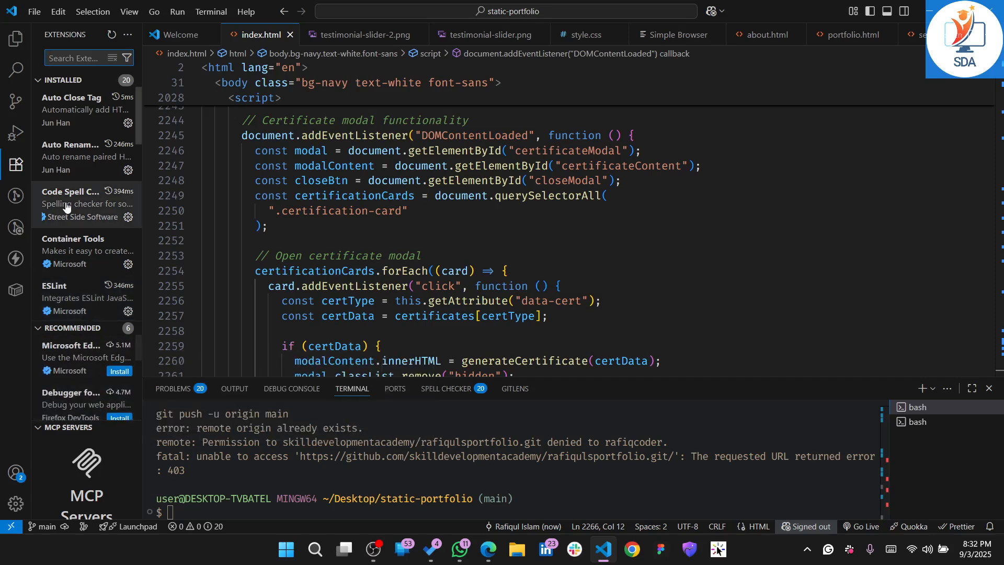
pyautogui.scroll(-1, 65, 207)
pyautogui.scroll(-2, 65, 206)
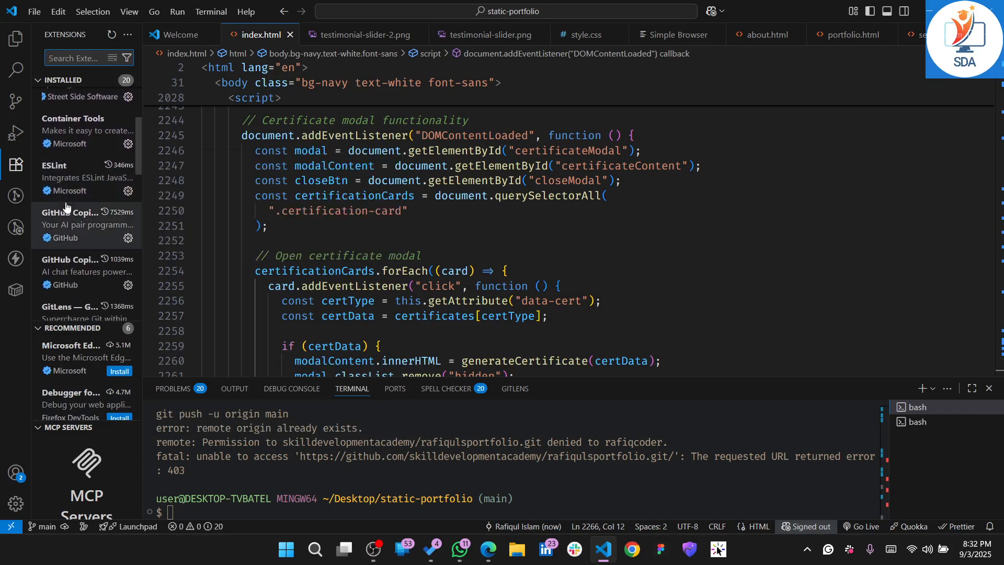
pyautogui.click(93, 224)
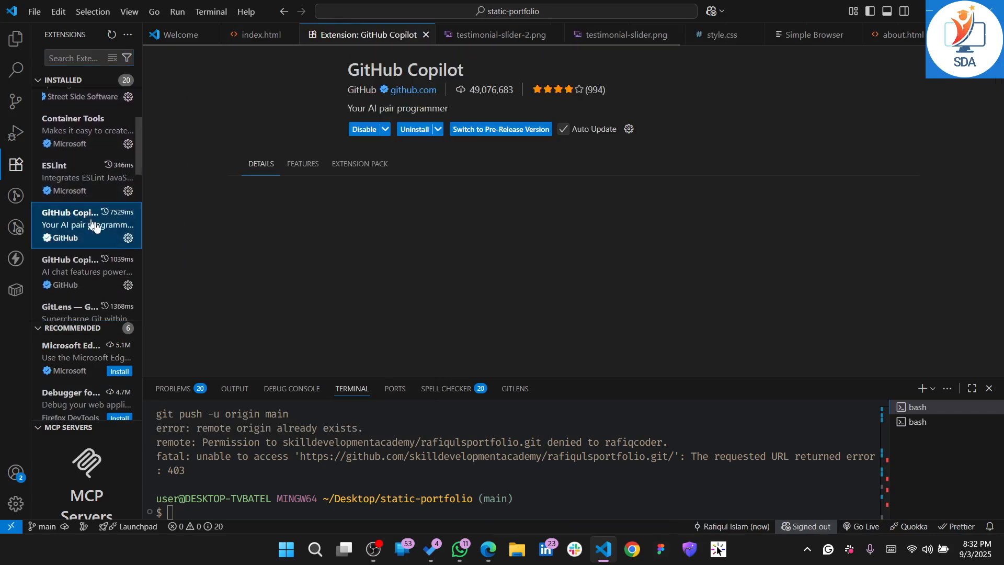
# Disable the GitHub Copilot and GitLens extensions, and check the remaining installed extensions in the list
pyautogui.click(358, 132)
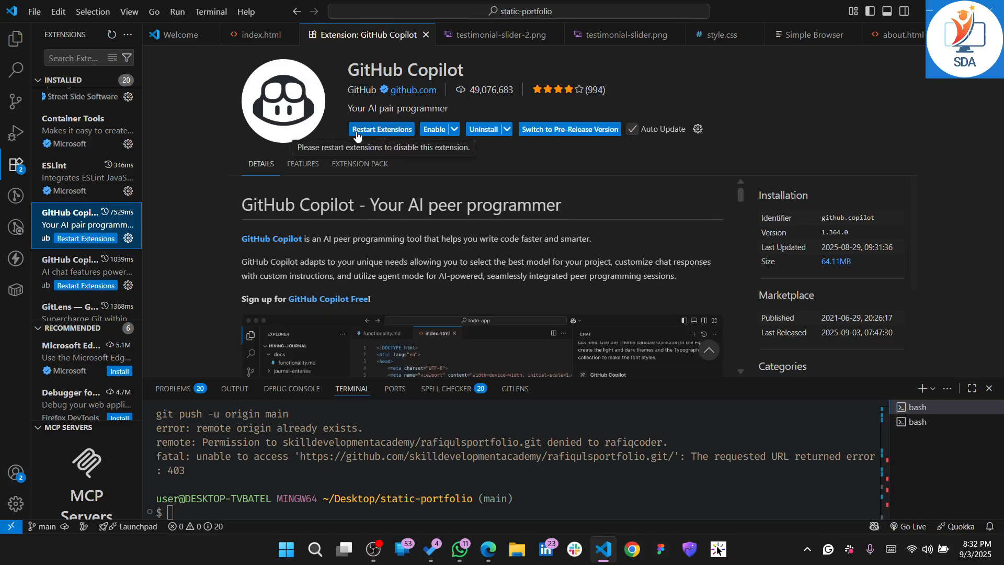
pyautogui.click(71, 274)
pyautogui.scroll(-1, 71, 274)
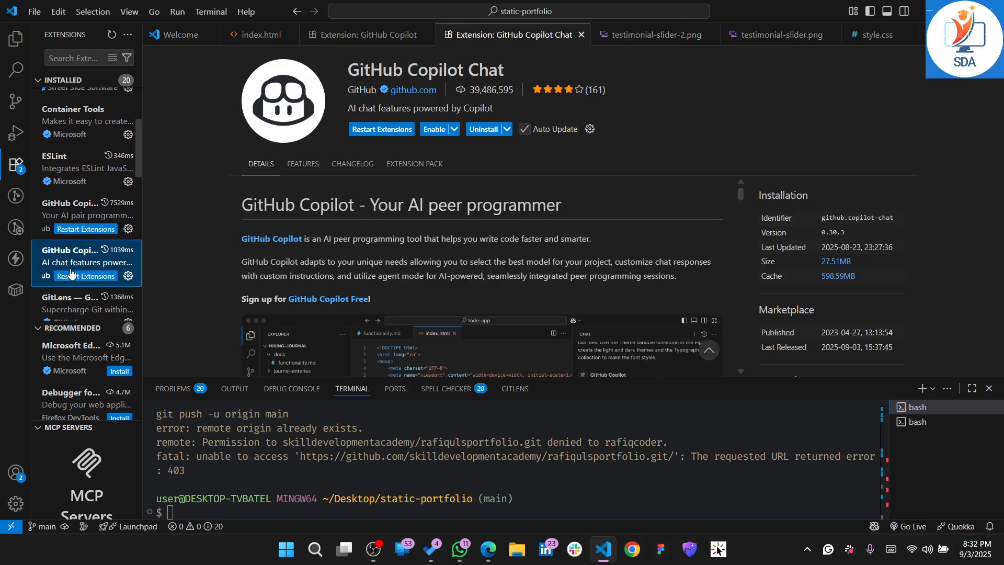
pyautogui.click(67, 296)
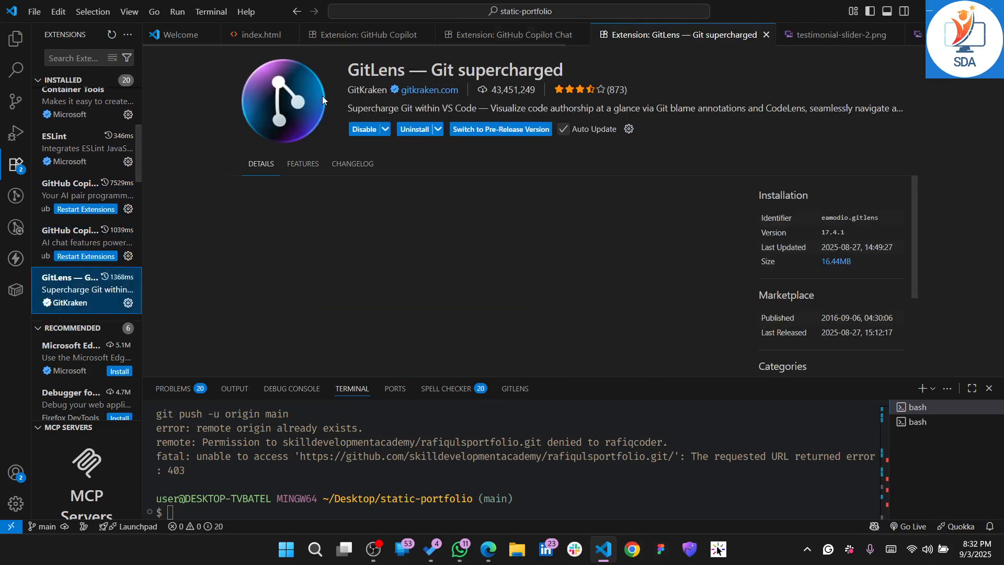
pyautogui.click(360, 129)
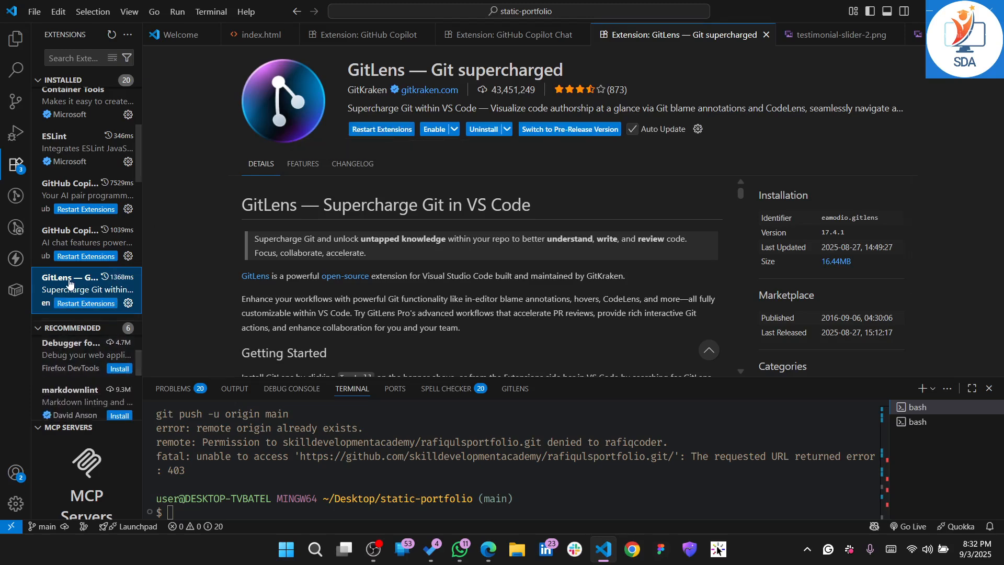
pyautogui.scroll(-2, 68, 285)
pyautogui.scroll(-8, 70, 283)
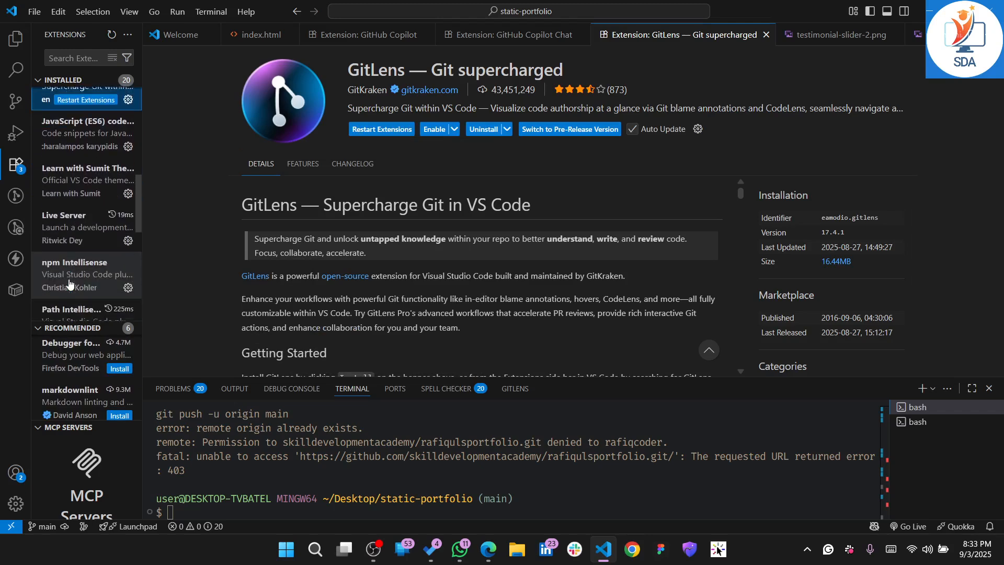
pyautogui.scroll(-7, 70, 284)
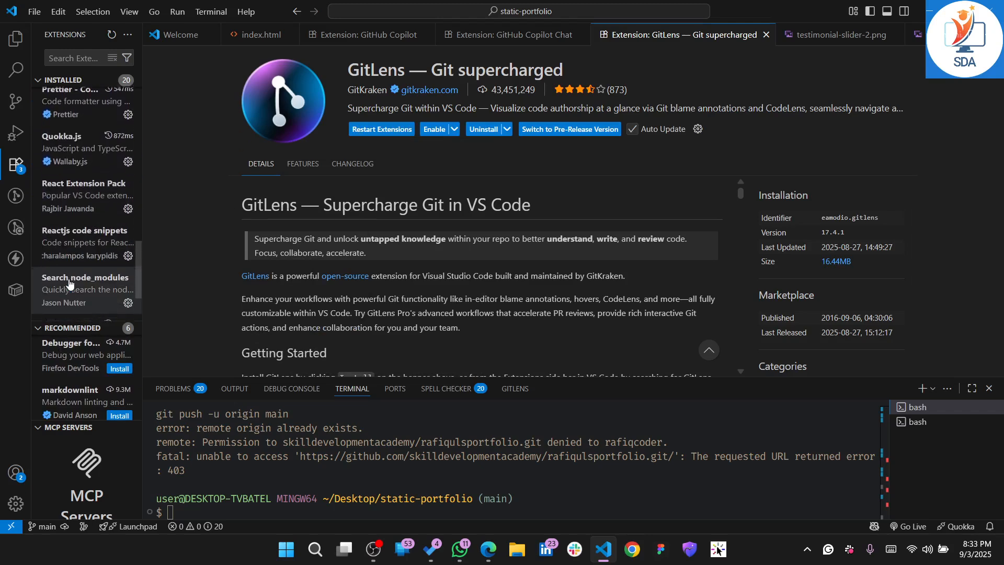
# Show the project files again and rerun git push -u origin main in the terminal
pyautogui.click(16, 38)
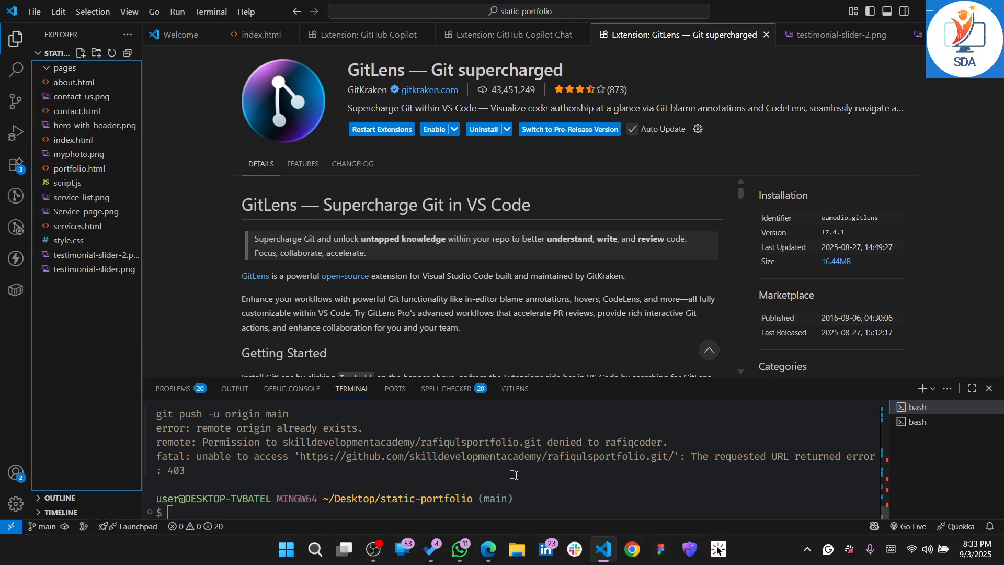
pyautogui.click(560, 482)
pyautogui.press('Up')
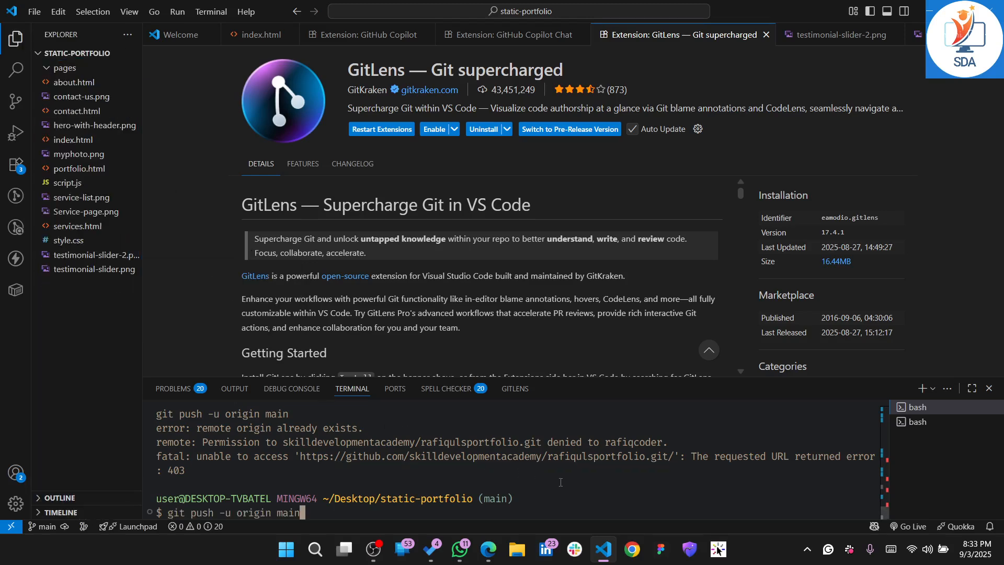
pyautogui.press('Return')
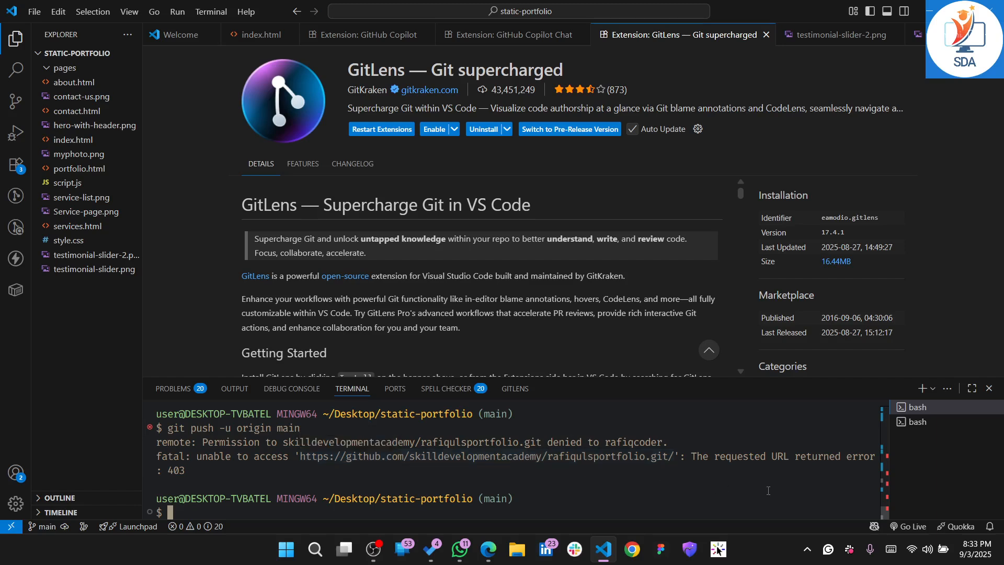
pyautogui.scroll(-10, 592, 223)
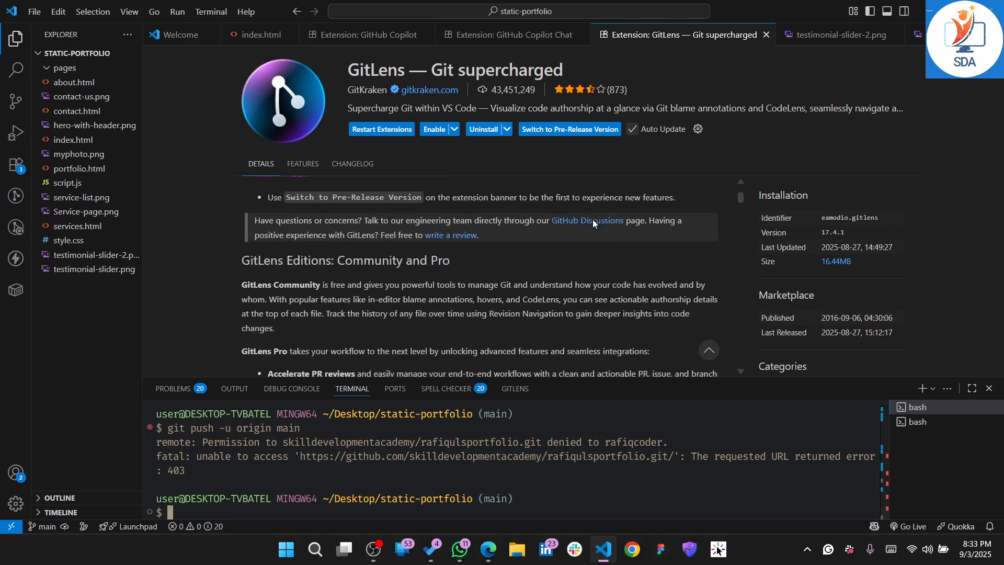
pyautogui.scroll(8, 592, 223)
pyautogui.scroll(3, 592, 219)
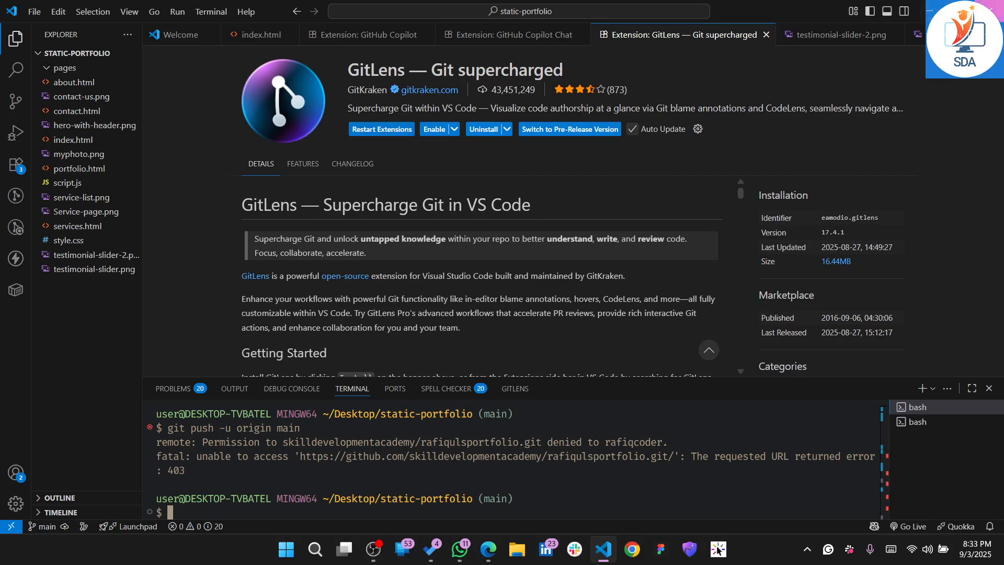
# Relaunch VS Code and replace the restored terminal sessions with a fresh bash terminal
pyautogui.click(601, 552)
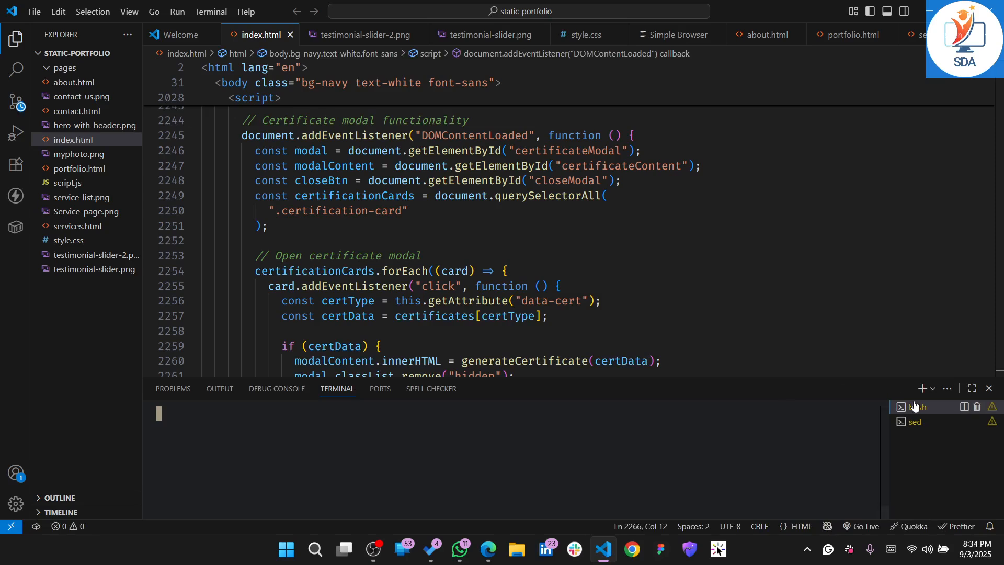
pyautogui.click(978, 407)
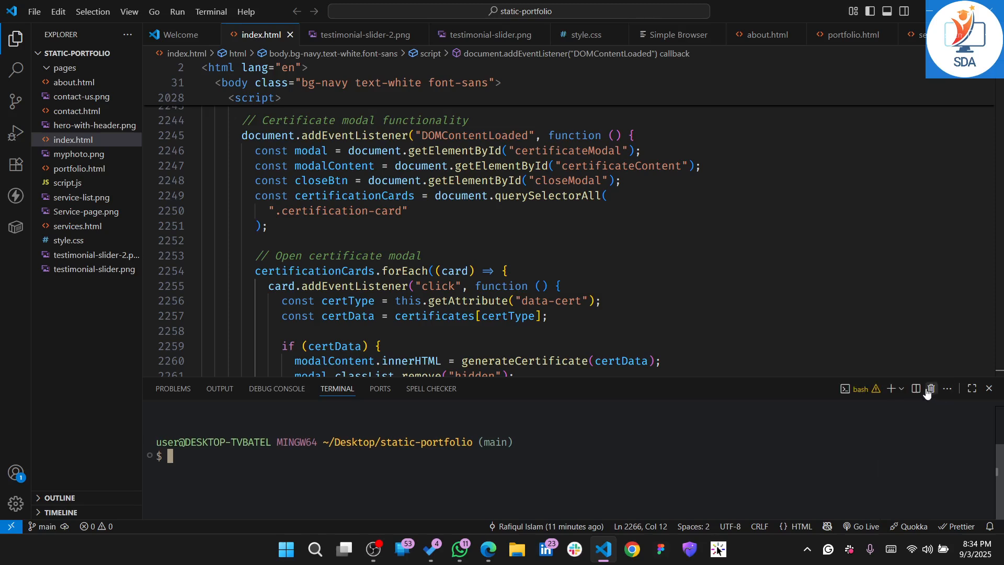
pyautogui.click(890, 389)
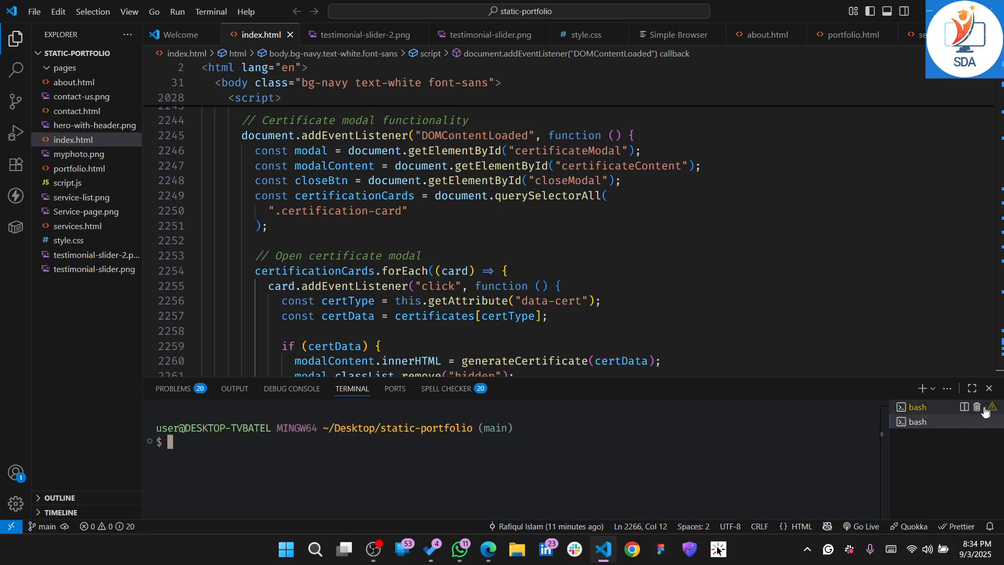
pyautogui.click(977, 408)
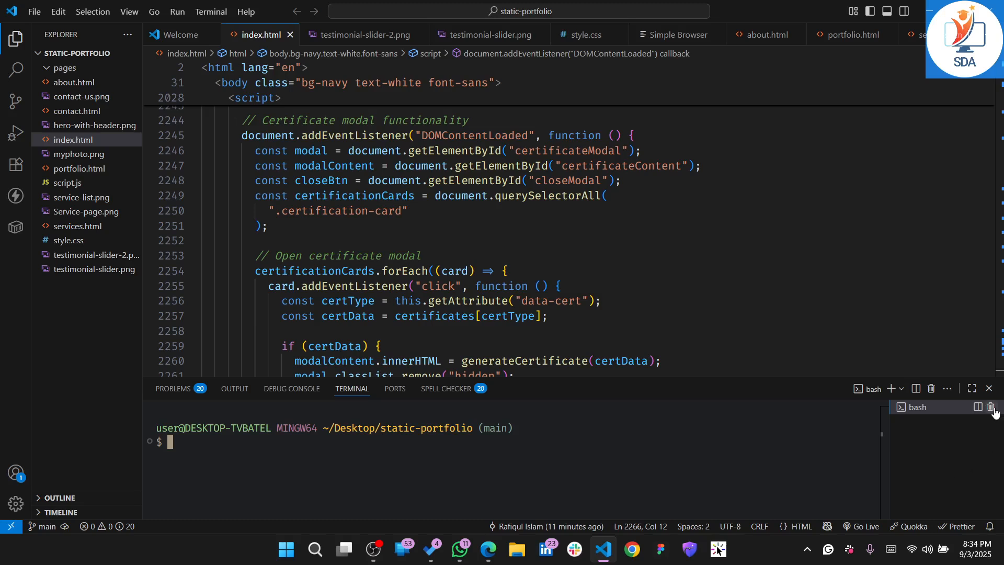
# Run the copied git remote add origin and git push -u origin main commands in the new terminal
pyautogui.hotkey('ctrl', 'v')
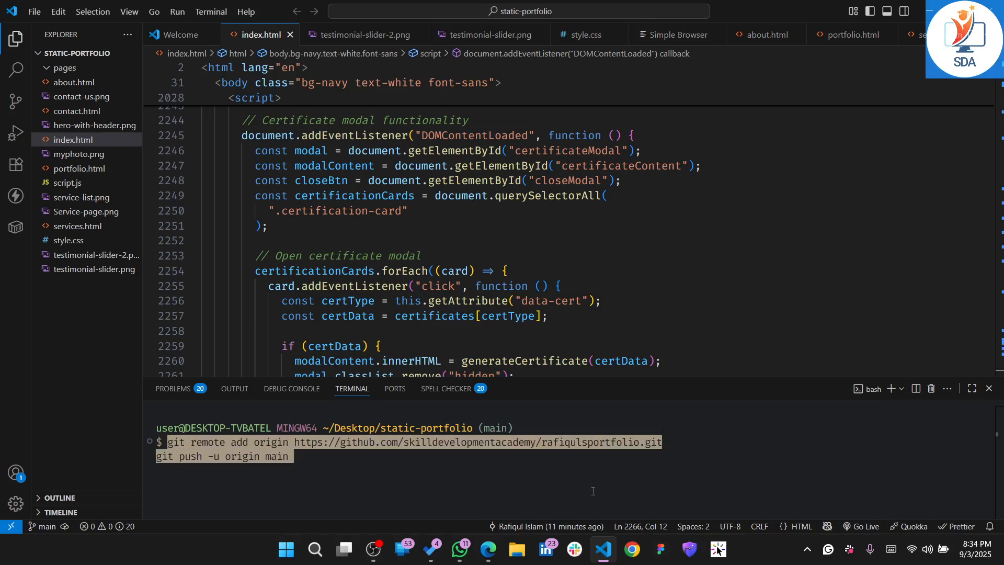
pyautogui.press('Return')
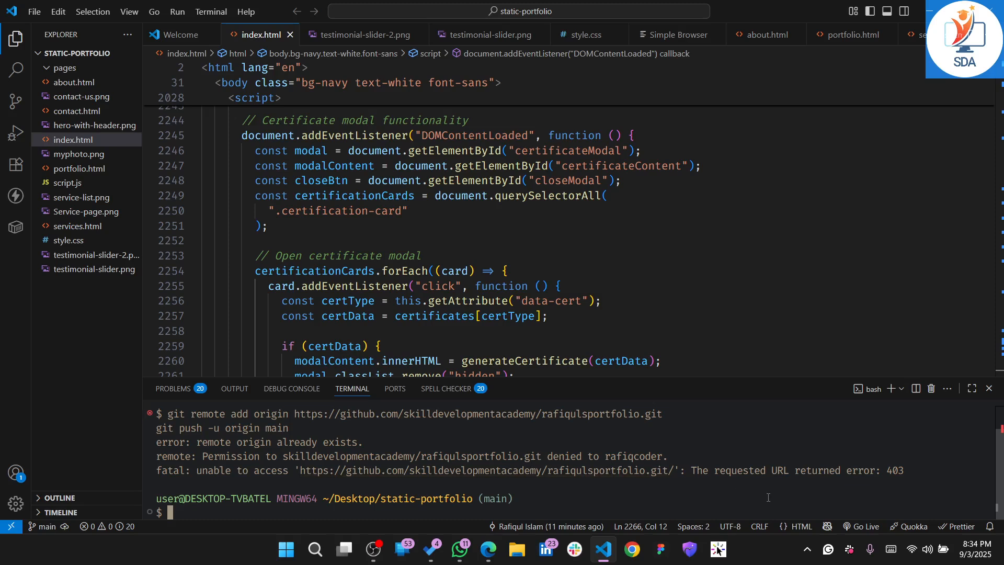
pyautogui.scroll(-3, 712, 329)
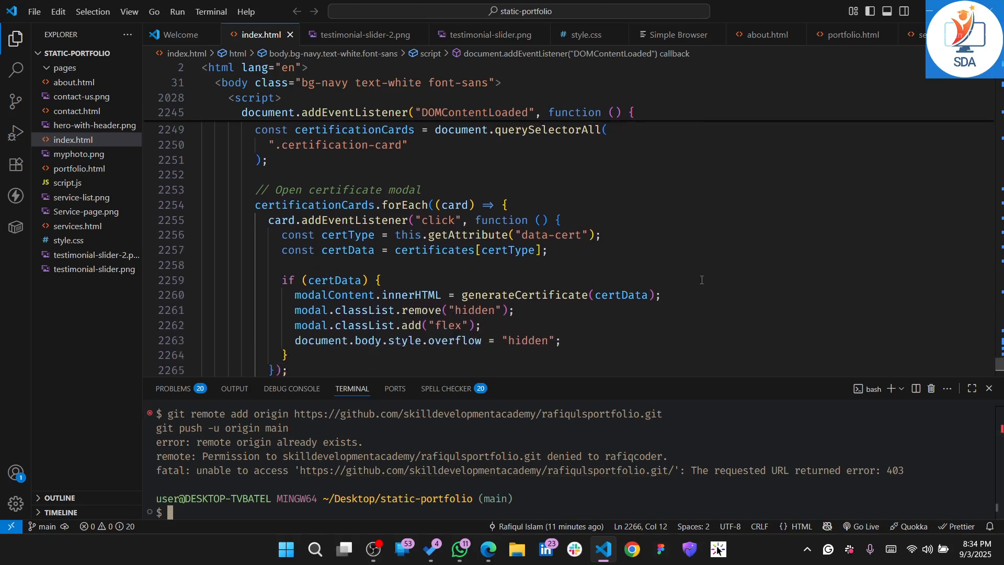
# Switch to Edge and review the git config commands in Steps 3 and 4 of the GeeksForGeeks article
pyautogui.hotkey('alt', 'Tab')
pyautogui.scroll(1, 495, 313)
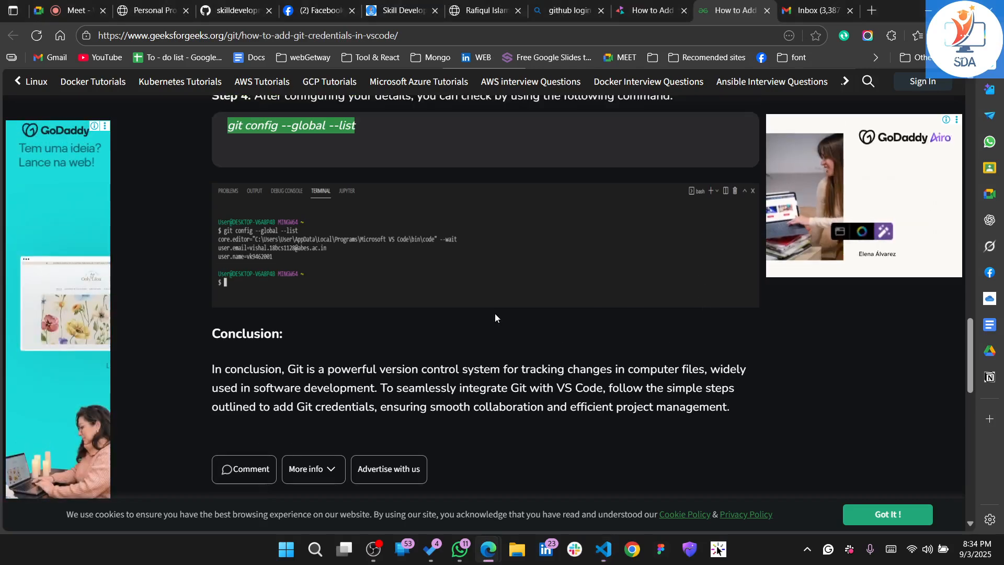
pyautogui.scroll(5, 494, 313)
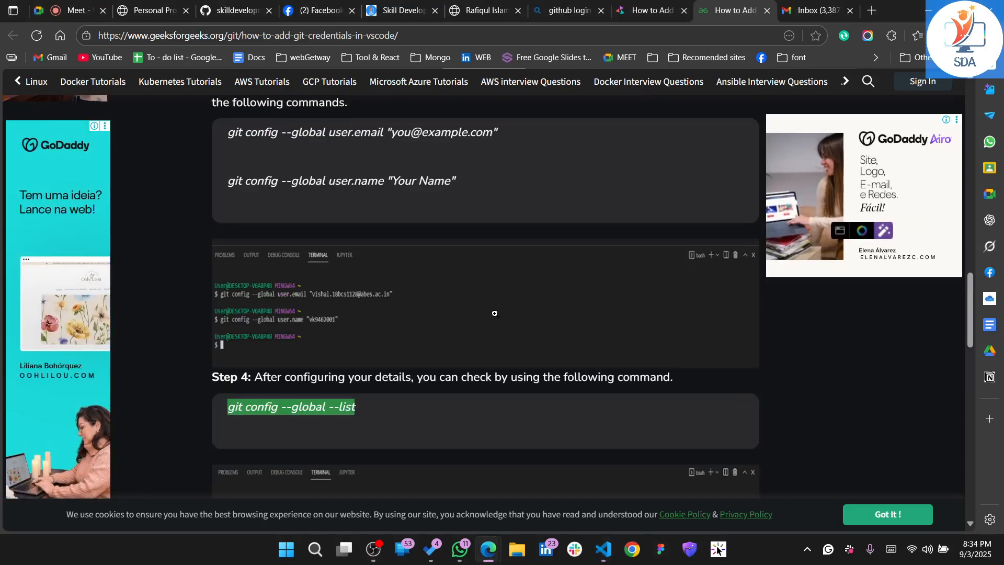
pyautogui.scroll(3, 494, 312)
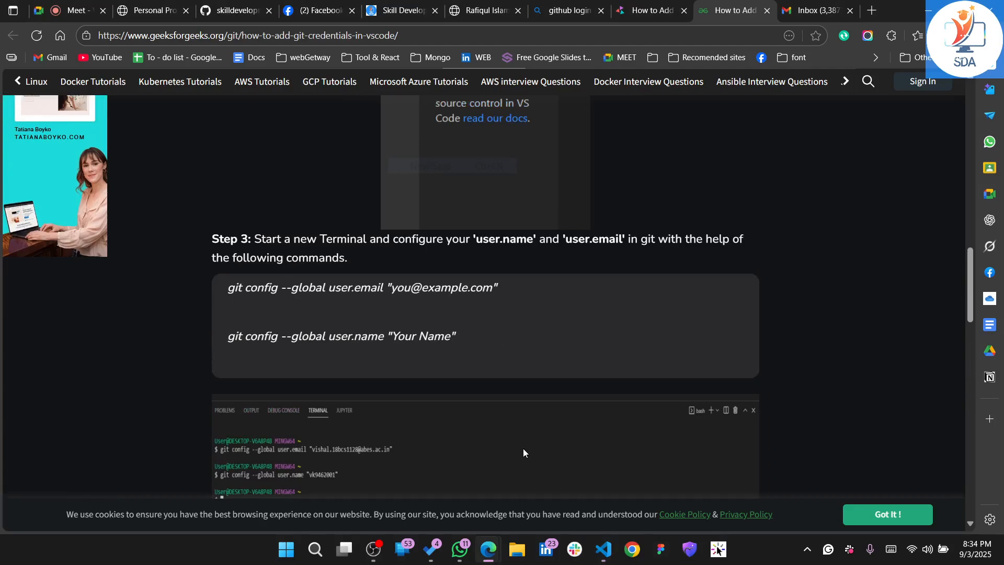
pyautogui.click(316, 550)
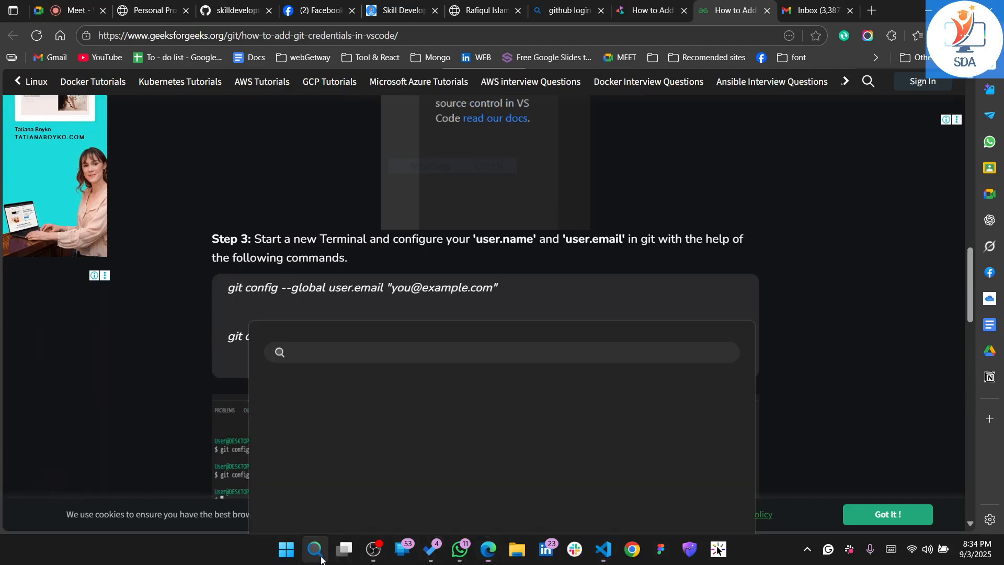
pyautogui.write('git Bash')
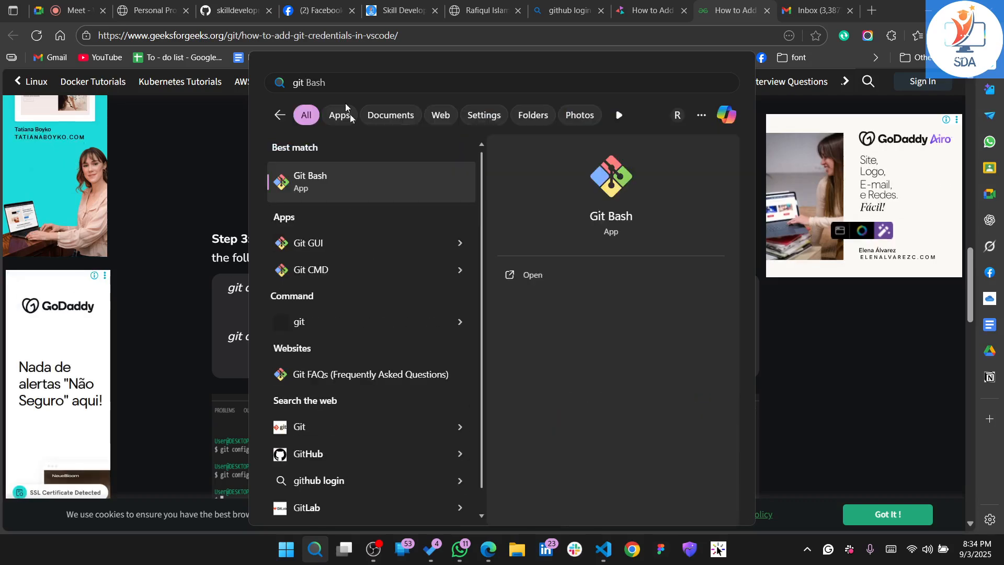
pyautogui.click(357, 187)
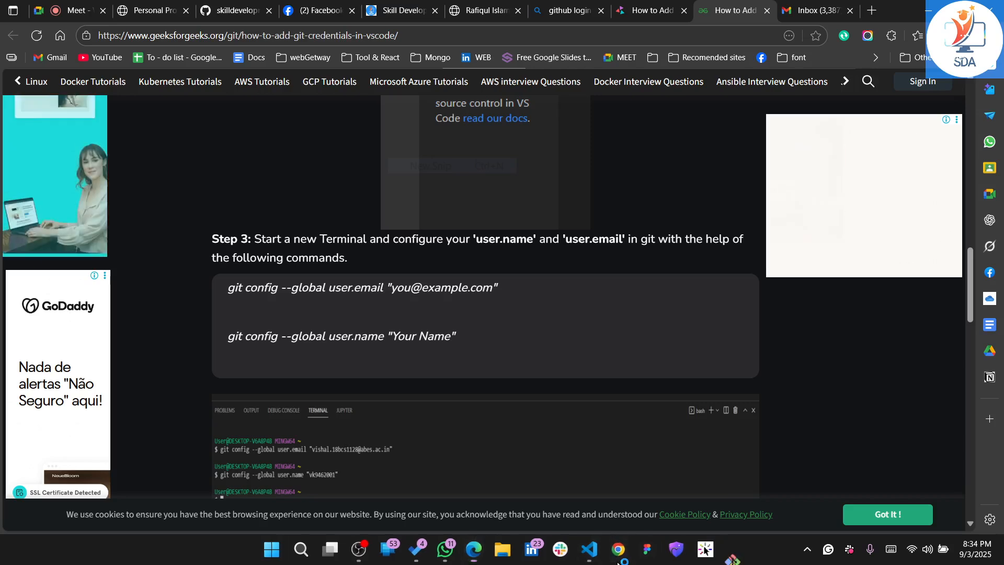
pyautogui.click(617, 560)
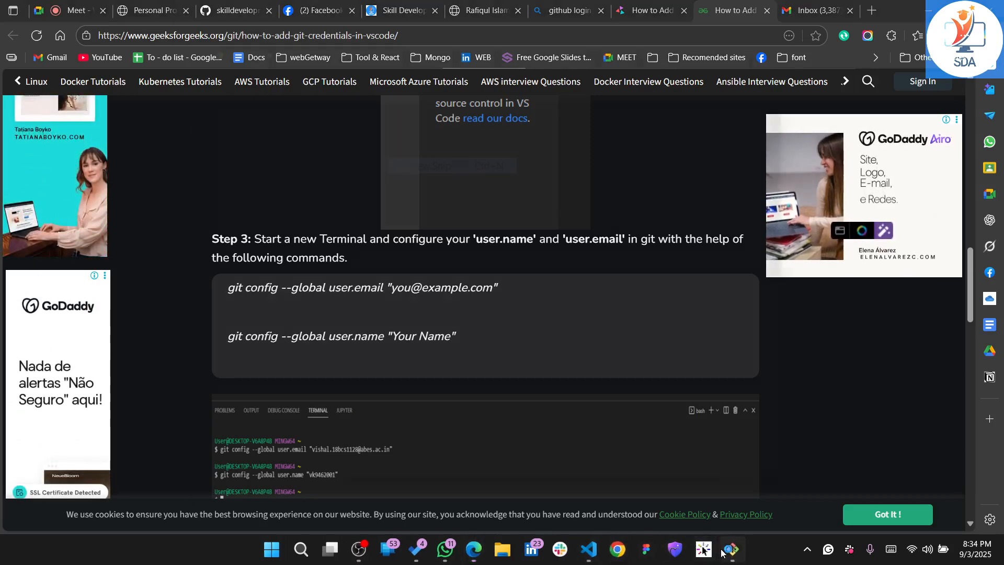
pyautogui.click(722, 552)
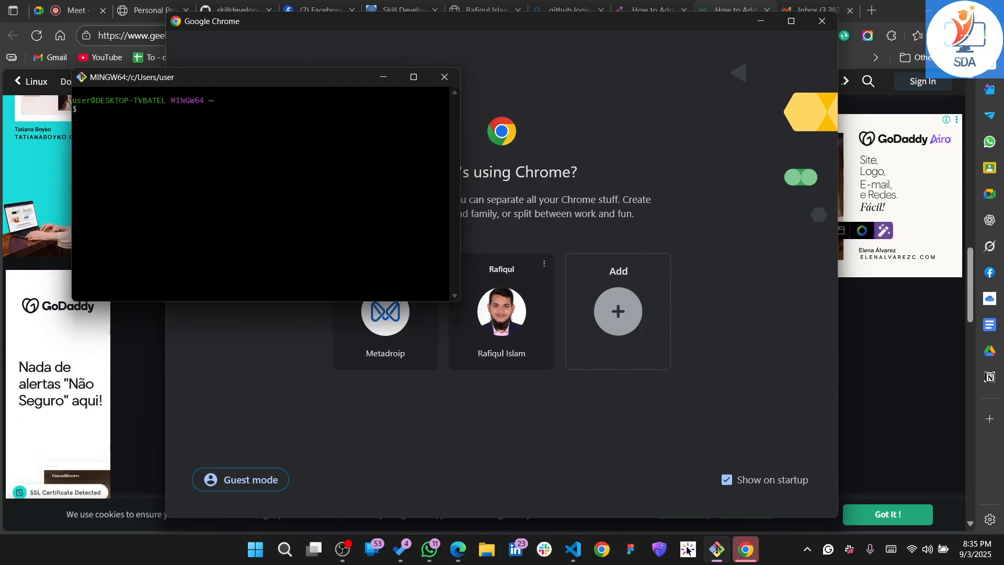
pyautogui.click(447, 78)
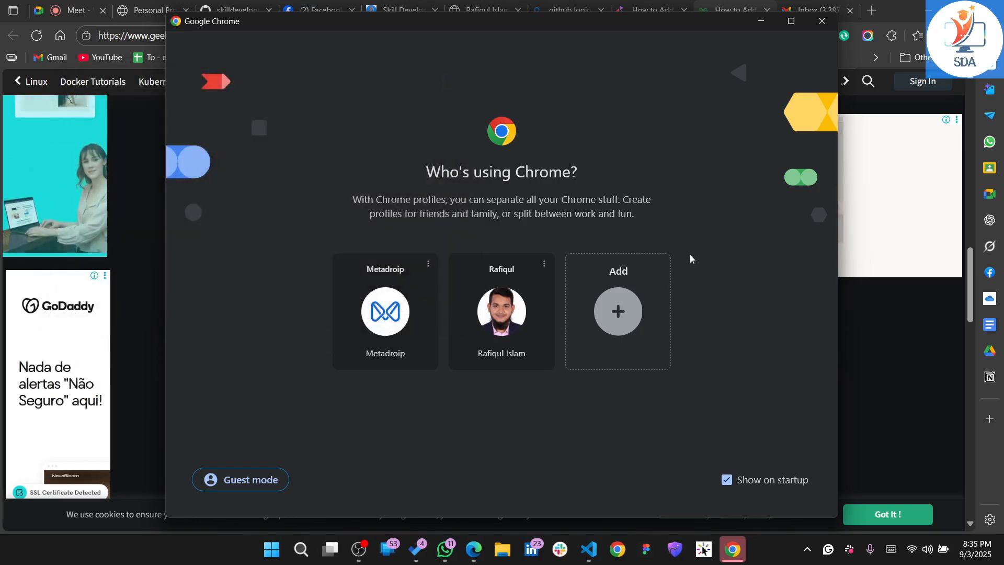
pyautogui.click(822, 24)
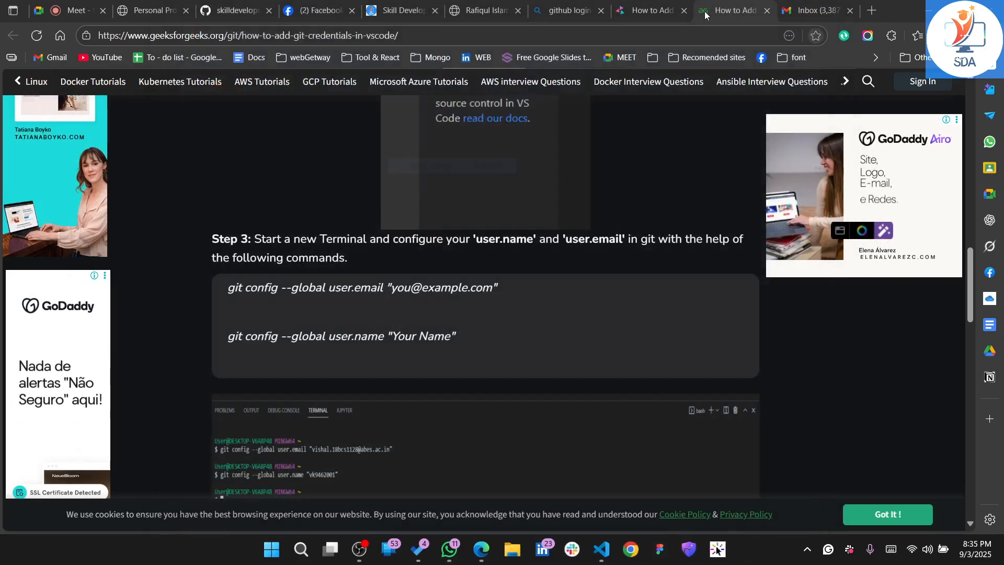
# Examine the GeeksForGeeks article from Step 4 through the Explore section for further credential instructions
pyautogui.scroll(-7, 560, 340)
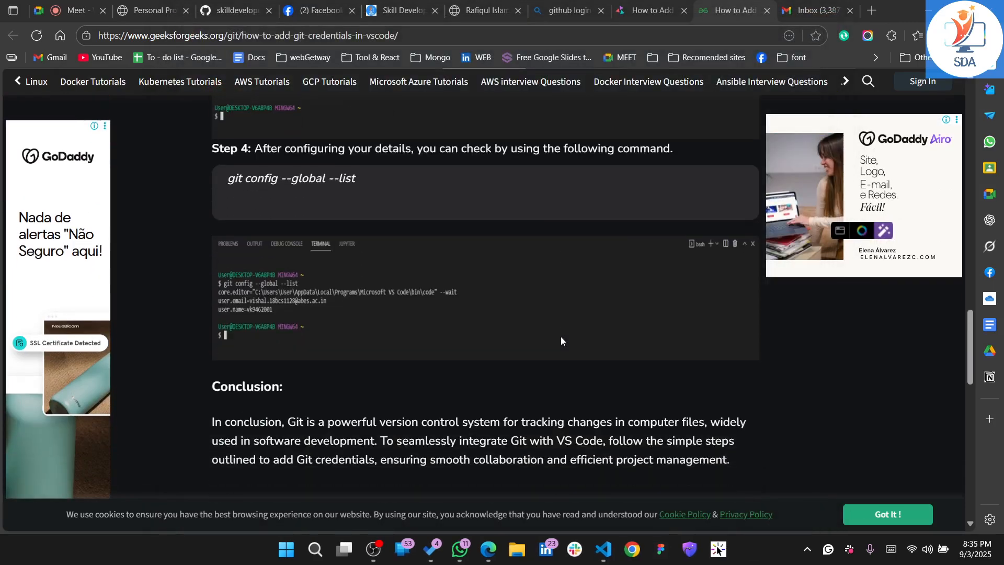
pyautogui.scroll(1, 560, 340)
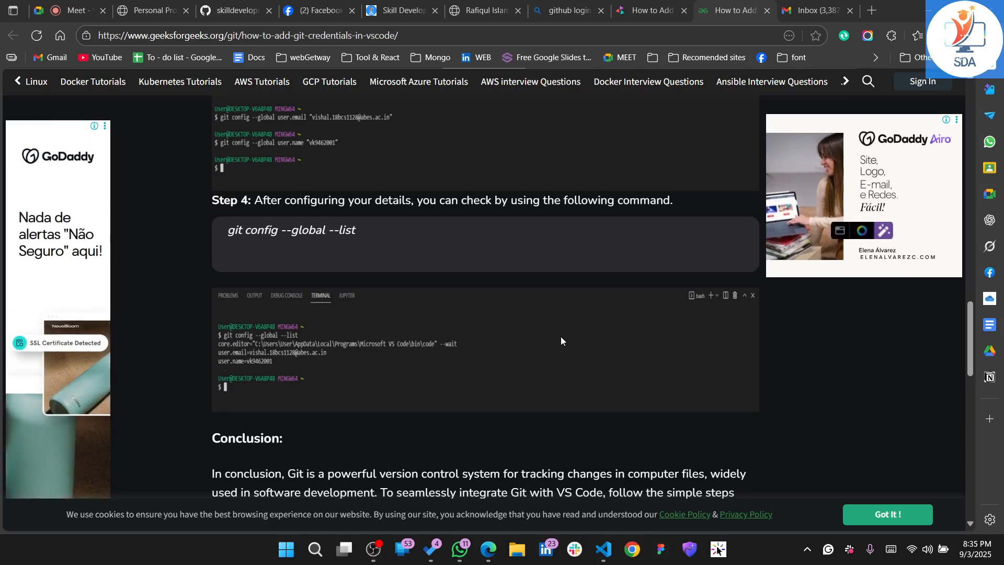
pyautogui.scroll(-1, 561, 341)
pyautogui.scroll(-2, 560, 340)
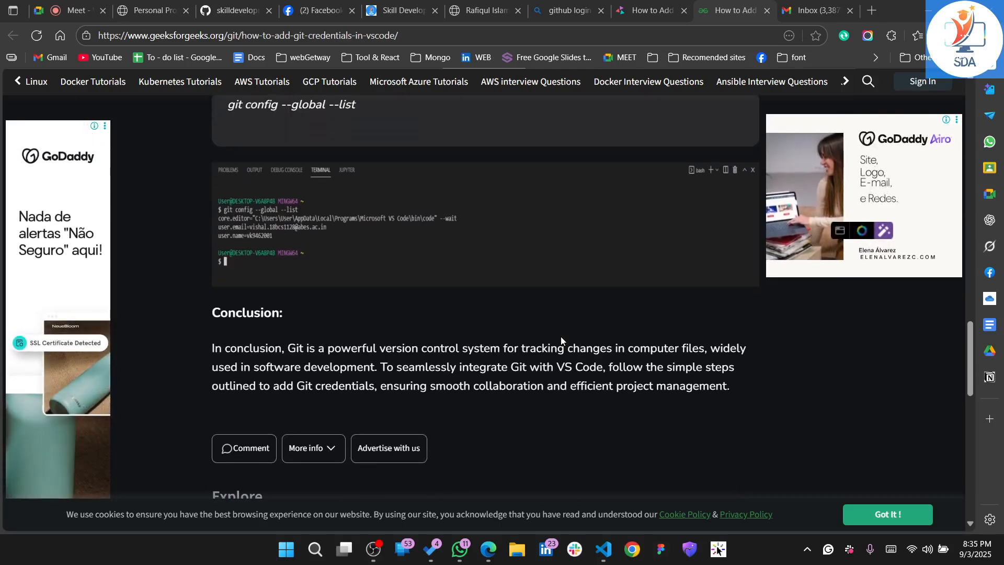
pyautogui.scroll(-5, 561, 340)
pyautogui.scroll(-7, 560, 340)
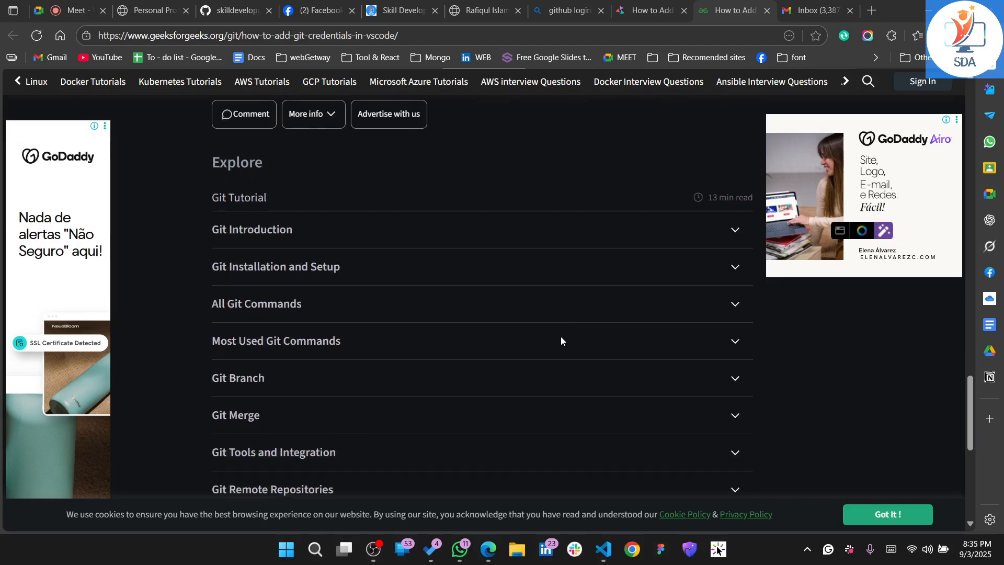
pyautogui.scroll(3, 561, 340)
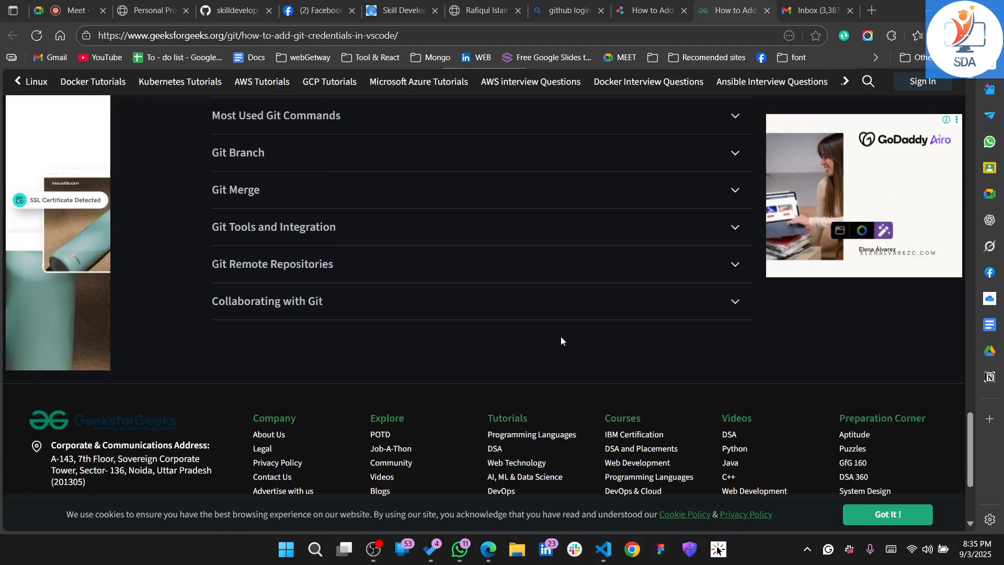
# Mute the microphone in the Google Meet call and switch to OBS
pyautogui.click(60, 5)
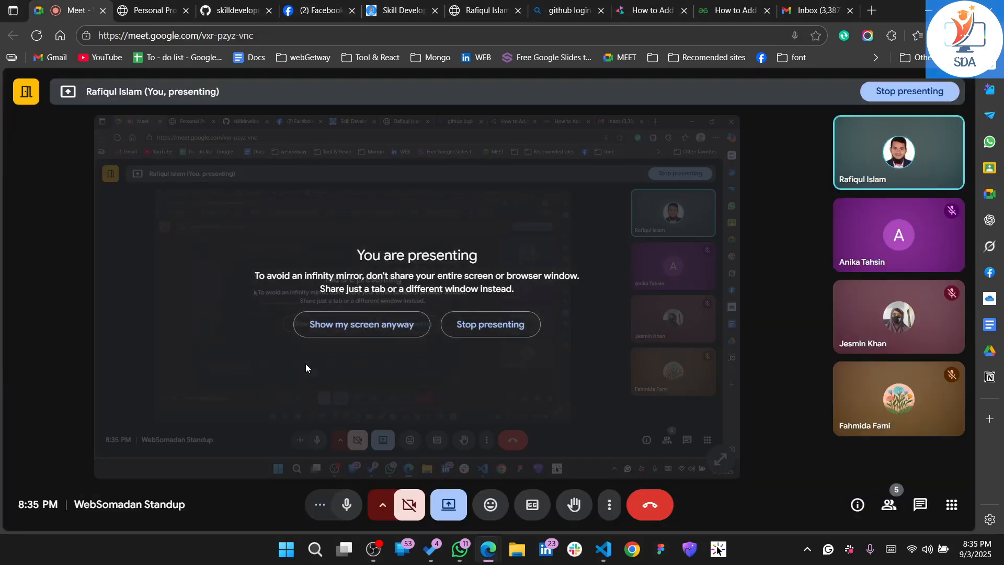
pyautogui.click(340, 499)
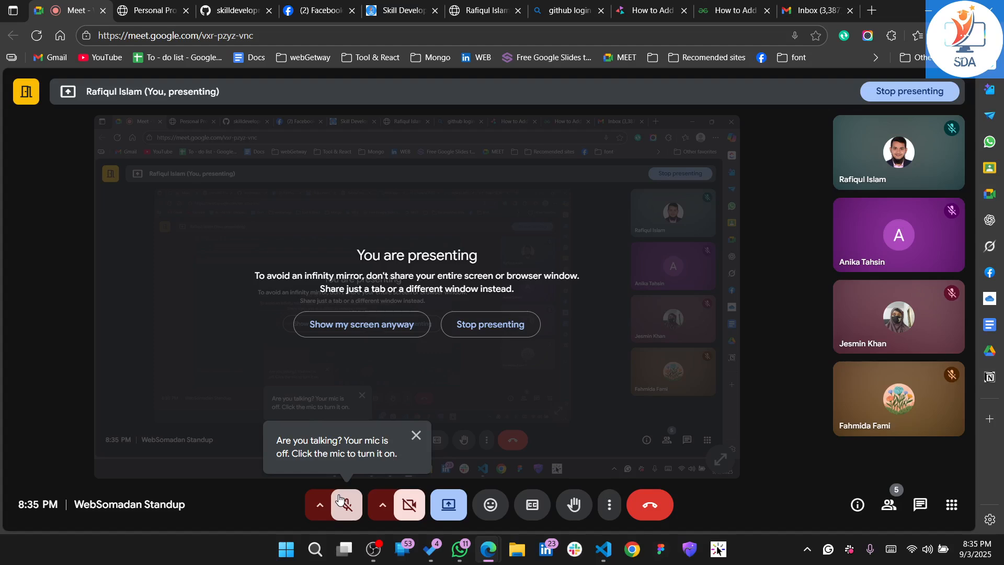
pyautogui.click(372, 549)
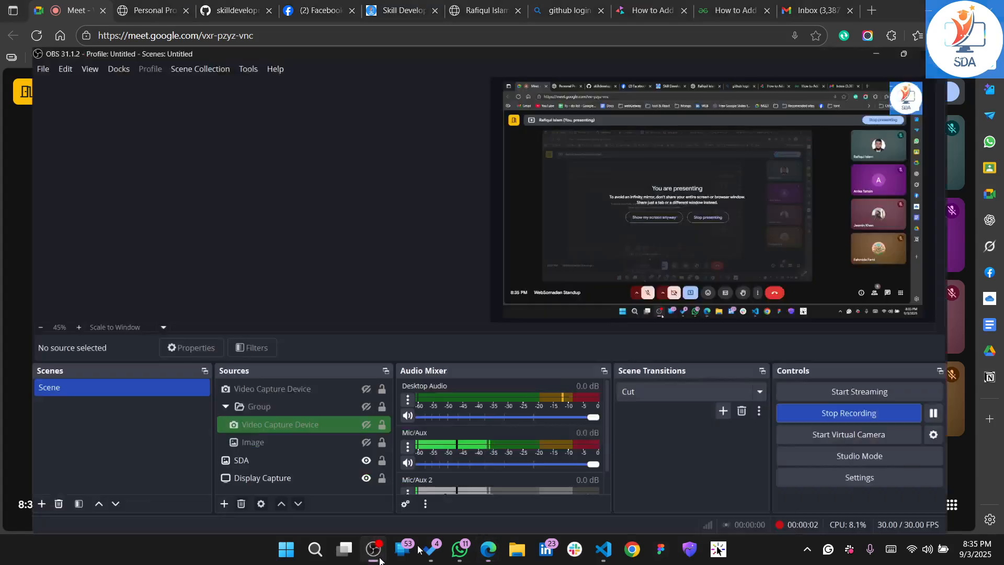